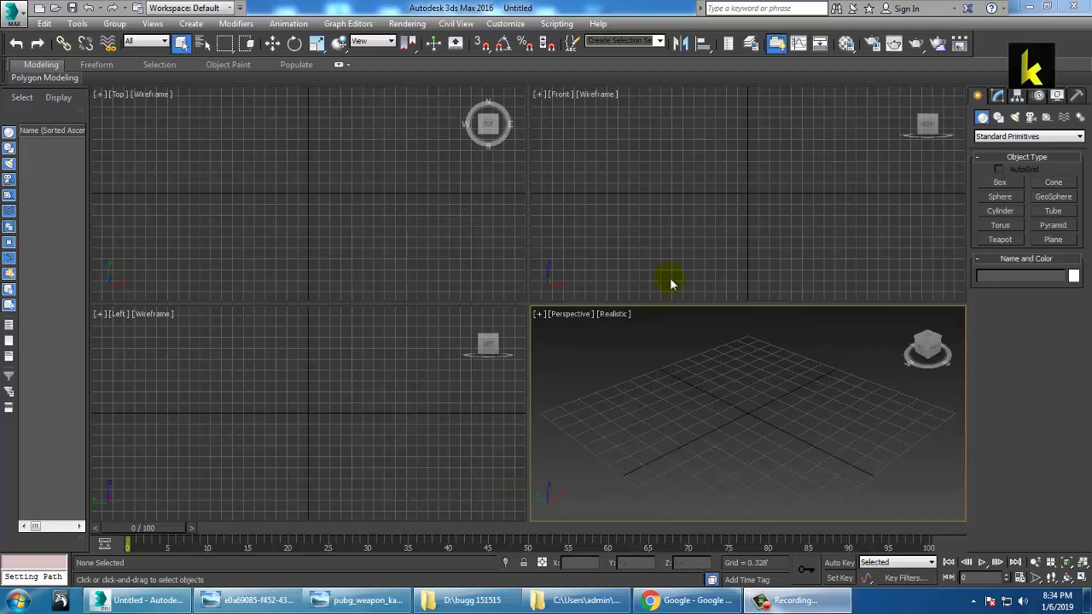
# Examine the Karabiner 98 Kurz reference image and look up its pixel dimensions in the gun folder.
pyautogui.click(670, 283)
pyautogui.click(724, 345)
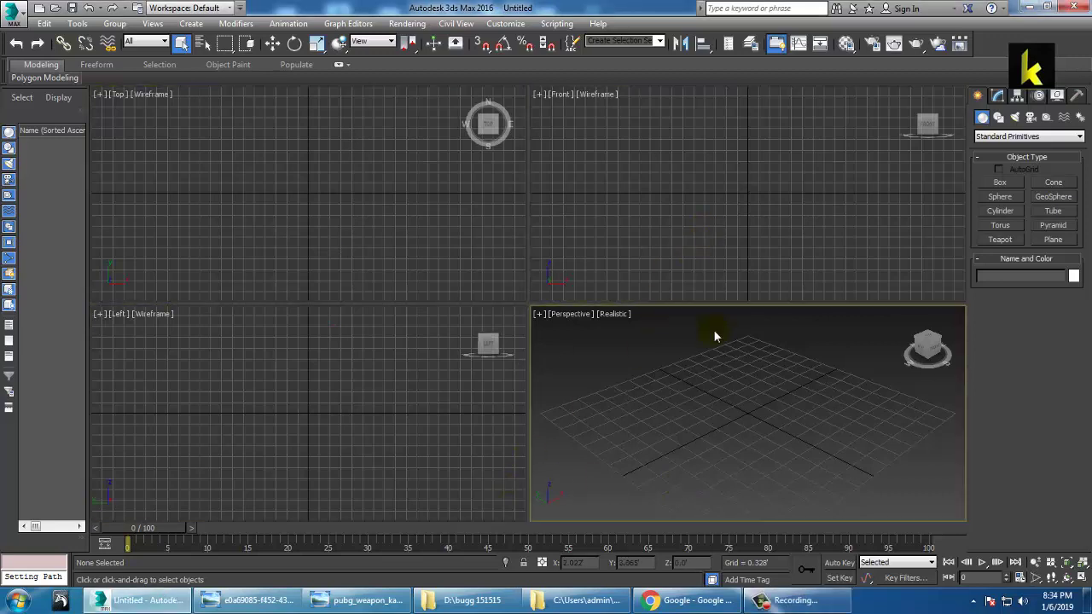
pyautogui.click(346, 602)
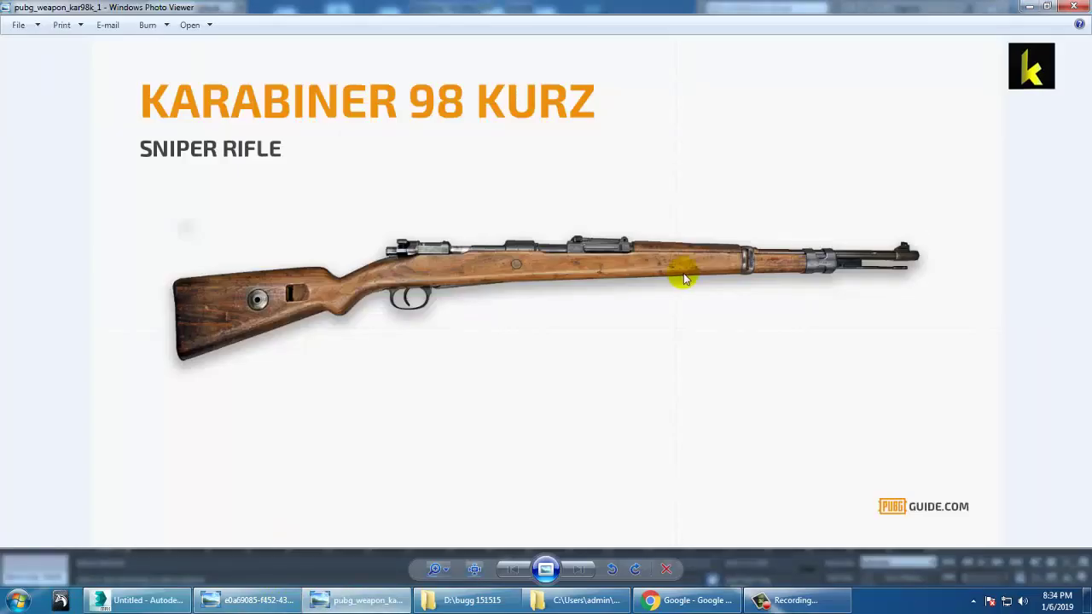
pyautogui.scroll(1, 654, 293)
pyautogui.scroll(-2, 653, 293)
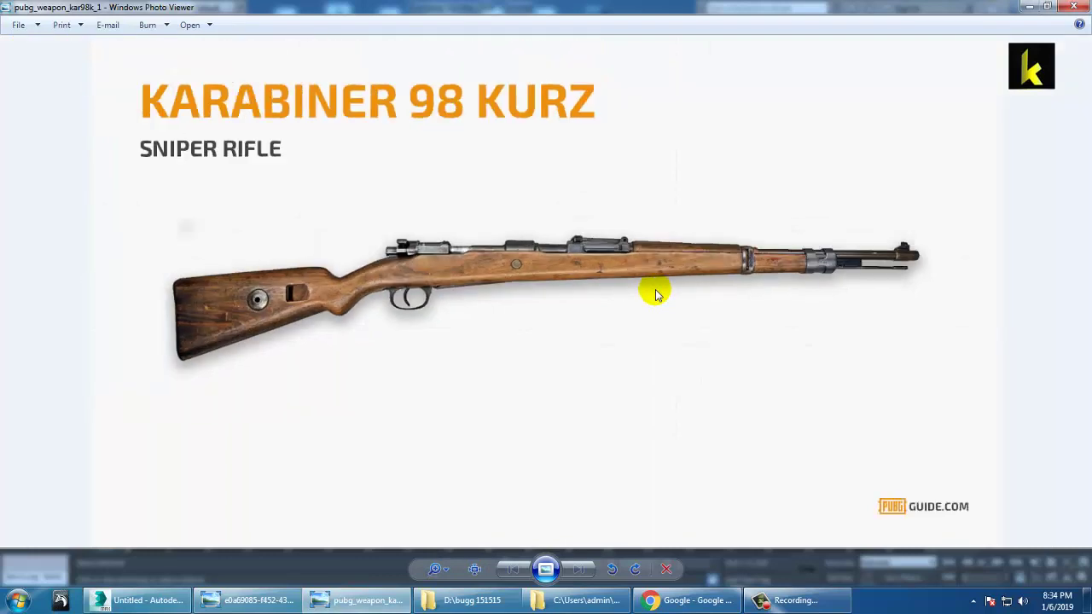
pyautogui.scroll(1, 645, 256)
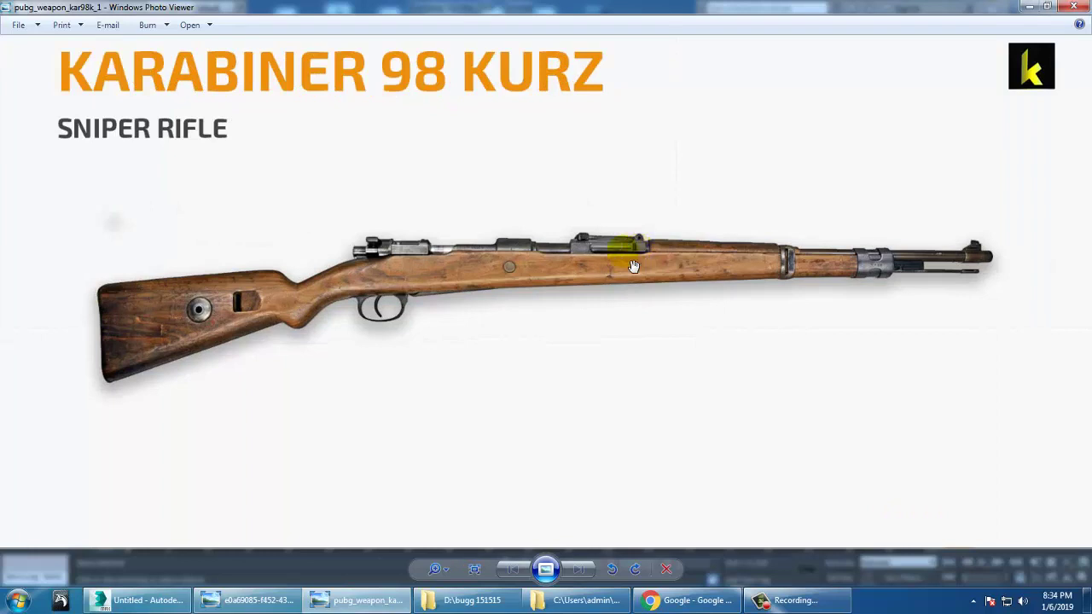
pyautogui.scroll(1, 634, 266)
pyautogui.scroll(-2, 632, 261)
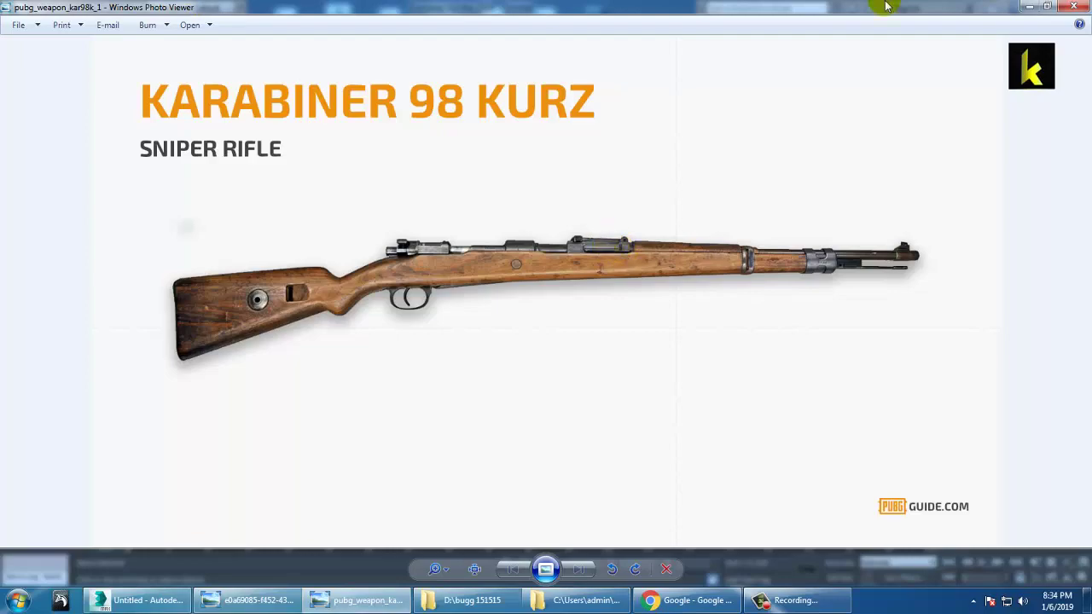
pyautogui.click(1030, 6)
pyautogui.click(368, 600)
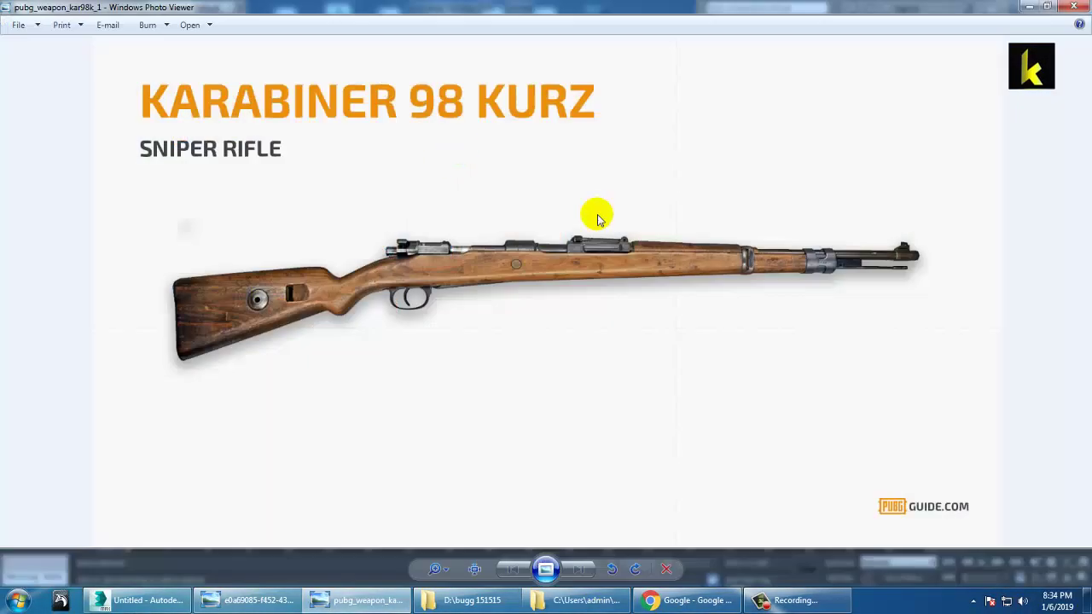
pyautogui.click(1029, 6)
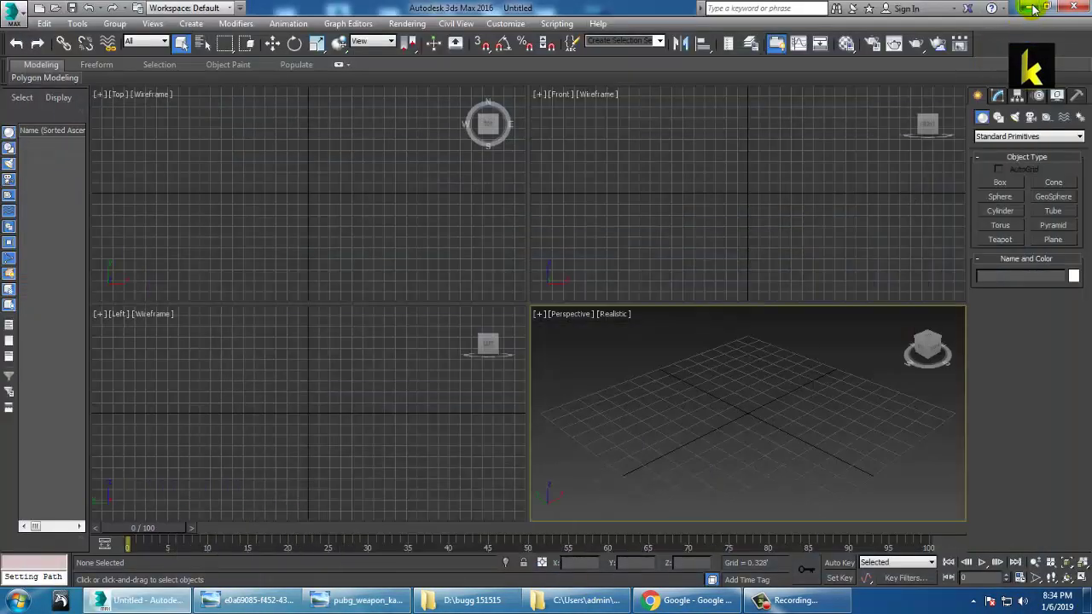
pyautogui.click(1031, 7)
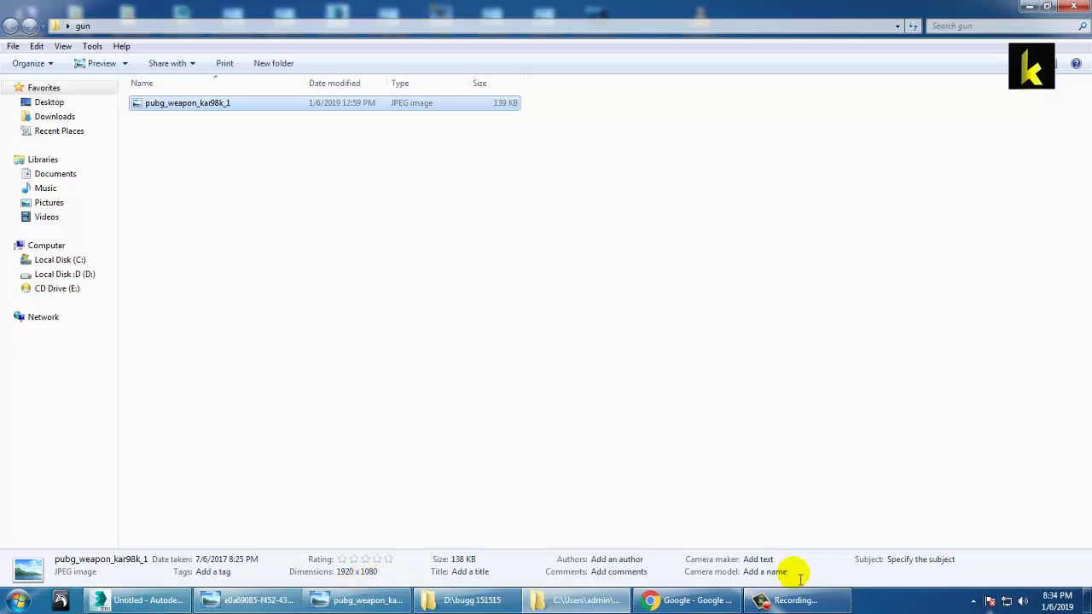
pyautogui.click(154, 603)
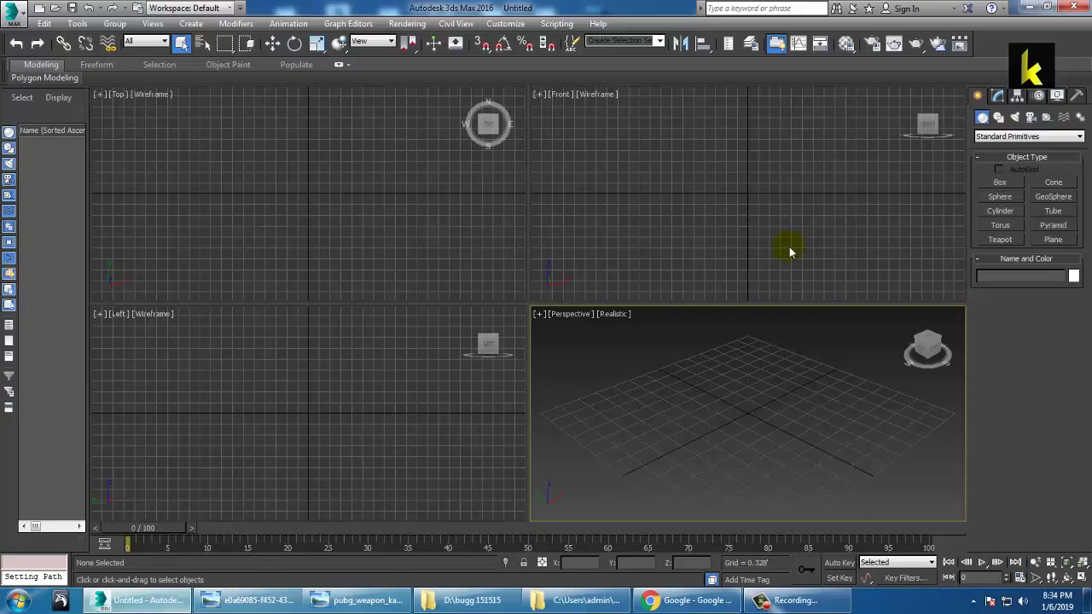
# Draw a plane about 5.54' long and 10.55' wide in the maximized Front view.
pyautogui.hotkey('alt', 'w')
pyautogui.click(1054, 239)
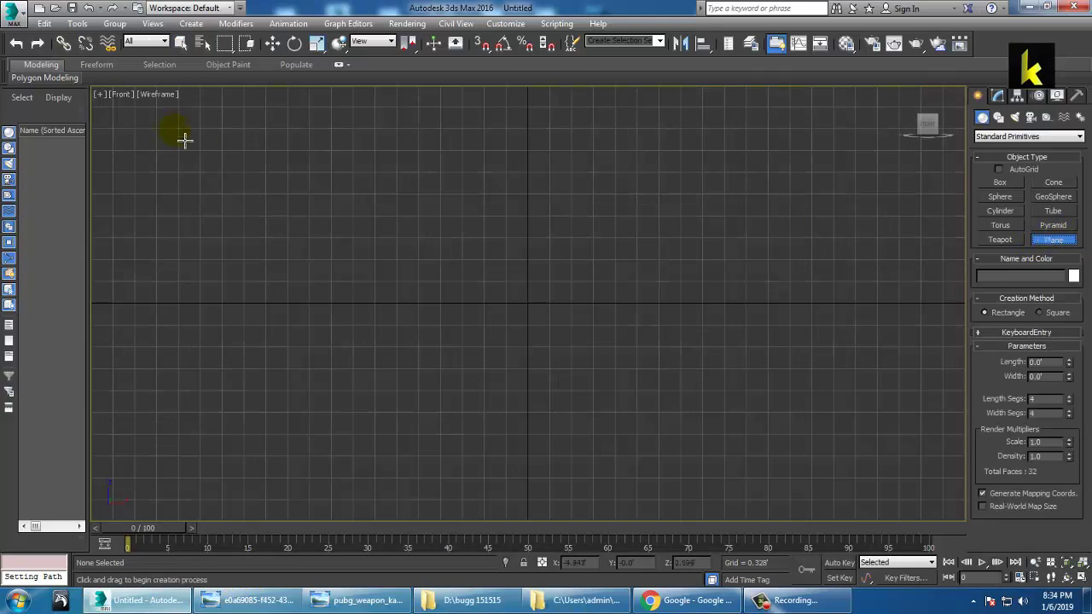
pyautogui.moveTo(169, 121); pyautogui.dragTo(881, 499)
pyautogui.press('w')
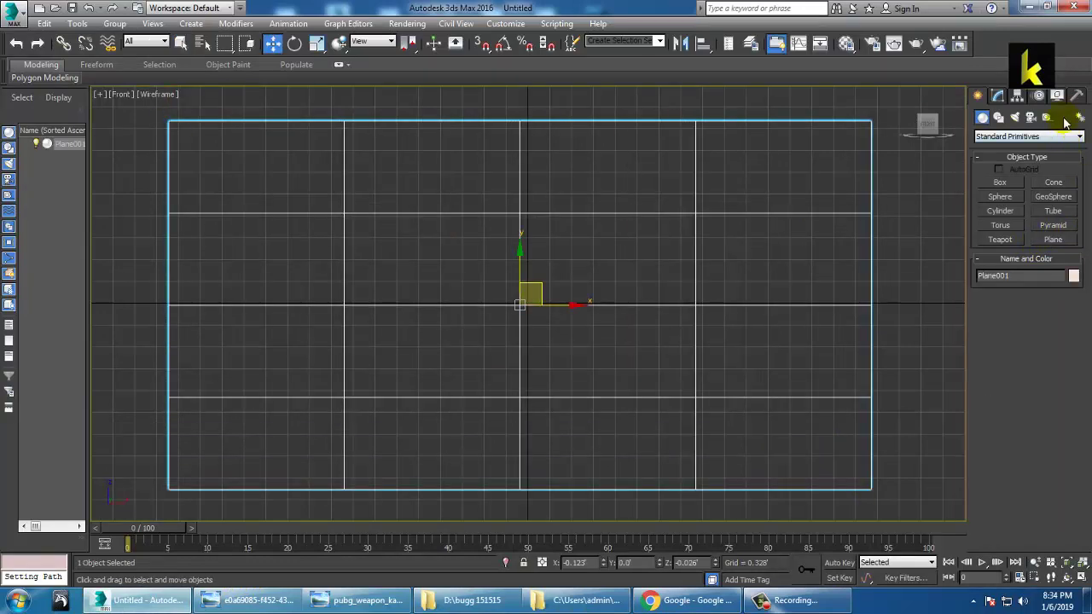
# Set the plane's length to 1920' and its width to 1080'.
pyautogui.click(998, 96)
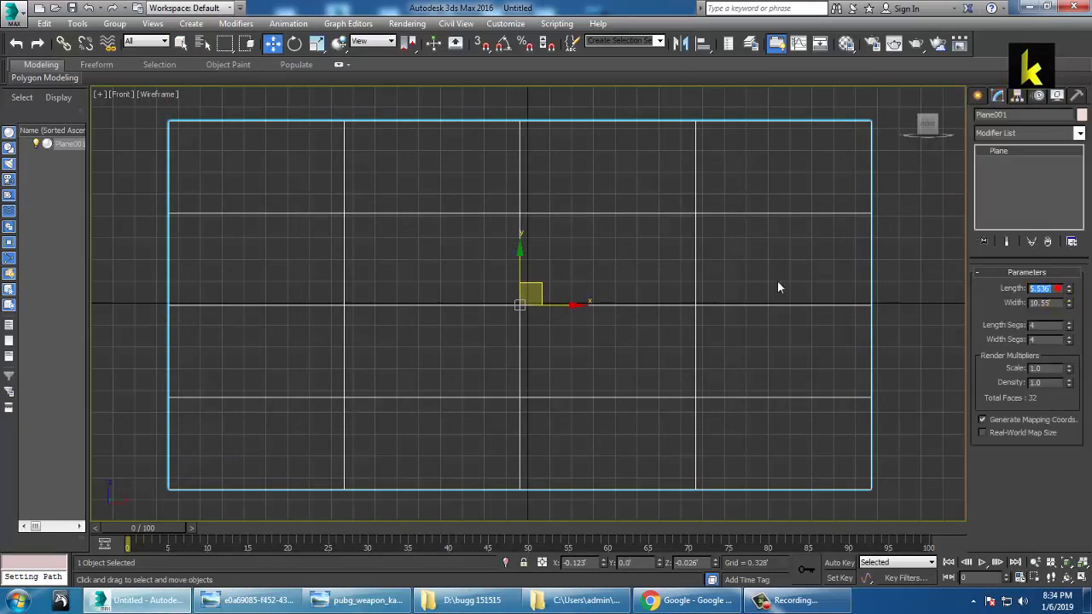
pyautogui.press('Tab')
pyautogui.write('1')
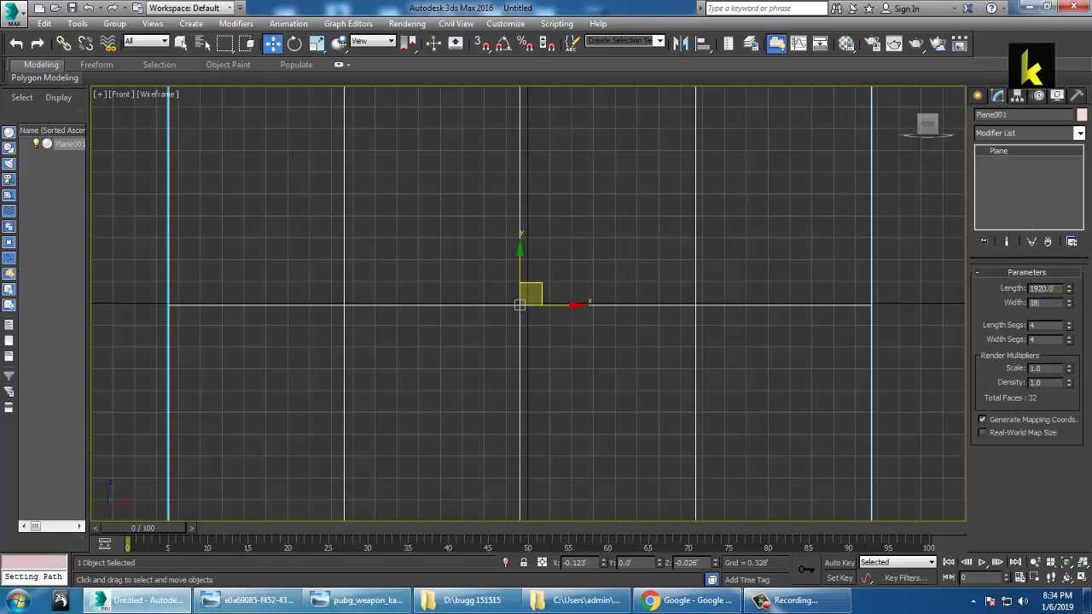
pyautogui.write('080')
pyautogui.press('Return')
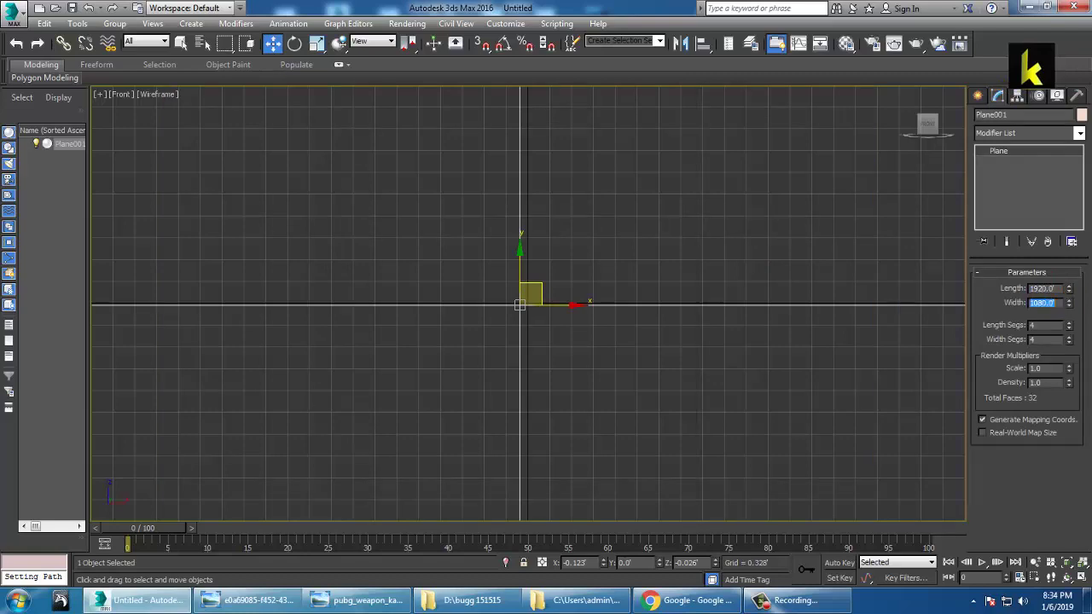
# Scale the oversized plane down uniformly to about 4.7 percent in the Perspective view.
pyautogui.scroll(-5, 612, 275)
pyautogui.scroll(-3, 748, 317)
pyautogui.hotkey('alt', 'w')
pyautogui.moveTo(883, 450); pyautogui.dragTo(818, 448, button='middle')
pyautogui.hotkey('alt', 'w')
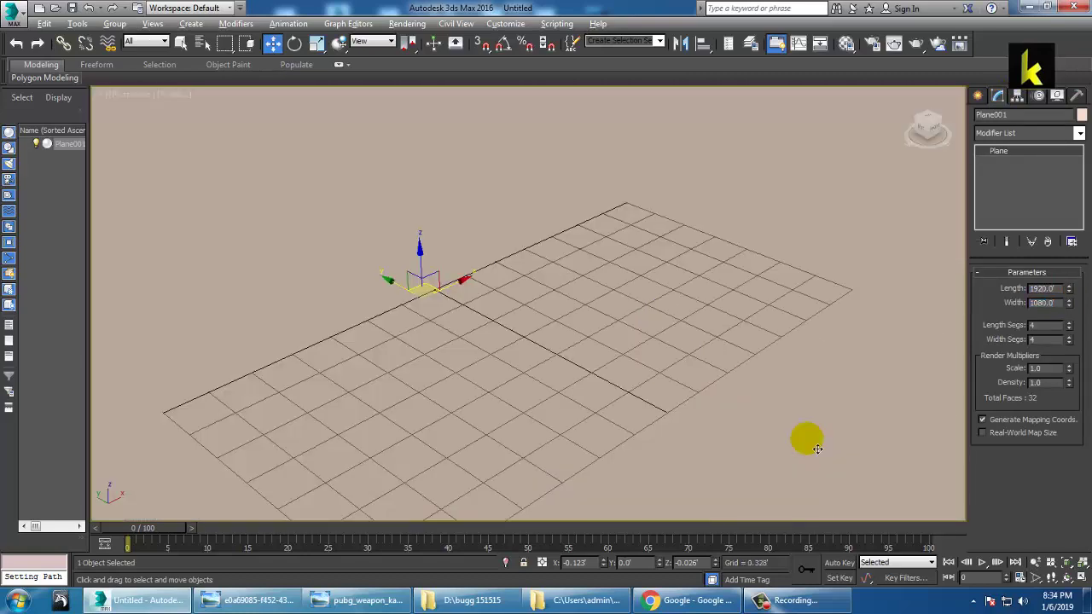
pyautogui.scroll(-6, 819, 436)
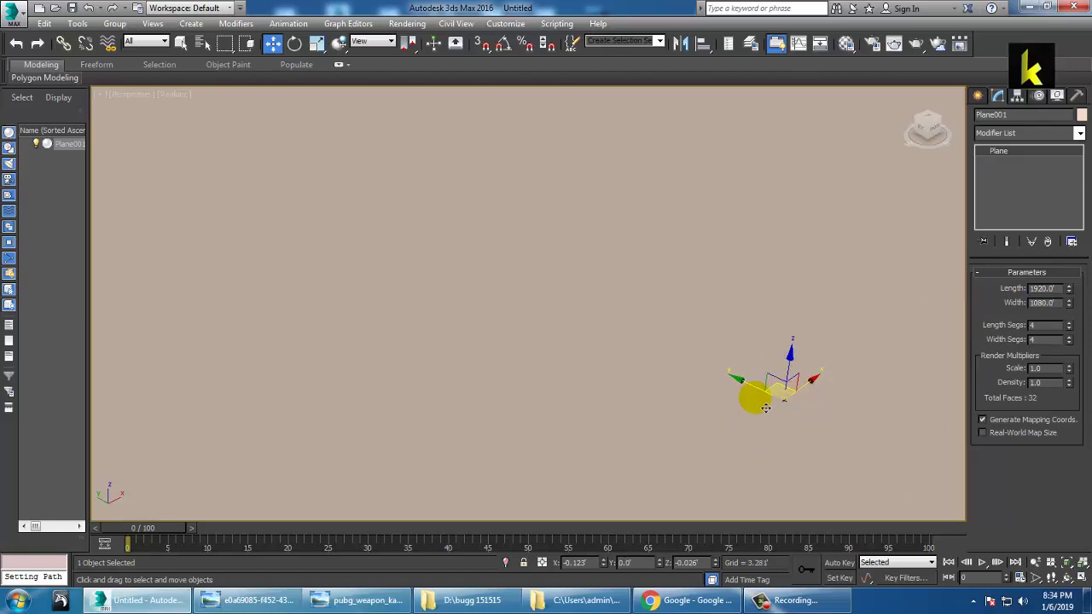
pyautogui.press('r')
pyautogui.moveTo(786, 396); pyautogui.dragTo(640, 582)
pyautogui.press('z')
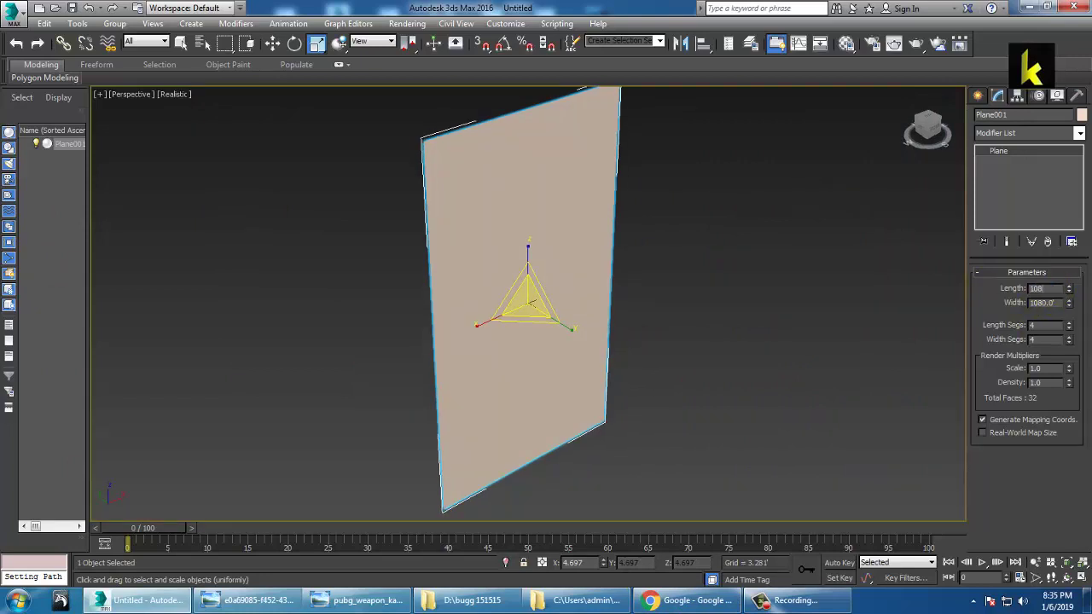
# Set the plane's length to 1080' and its width to 1920' to match the reference image's proportions.
pyautogui.write('0')
pyautogui.press('Tab')
pyautogui.write('1920')
pyautogui.press('Return')
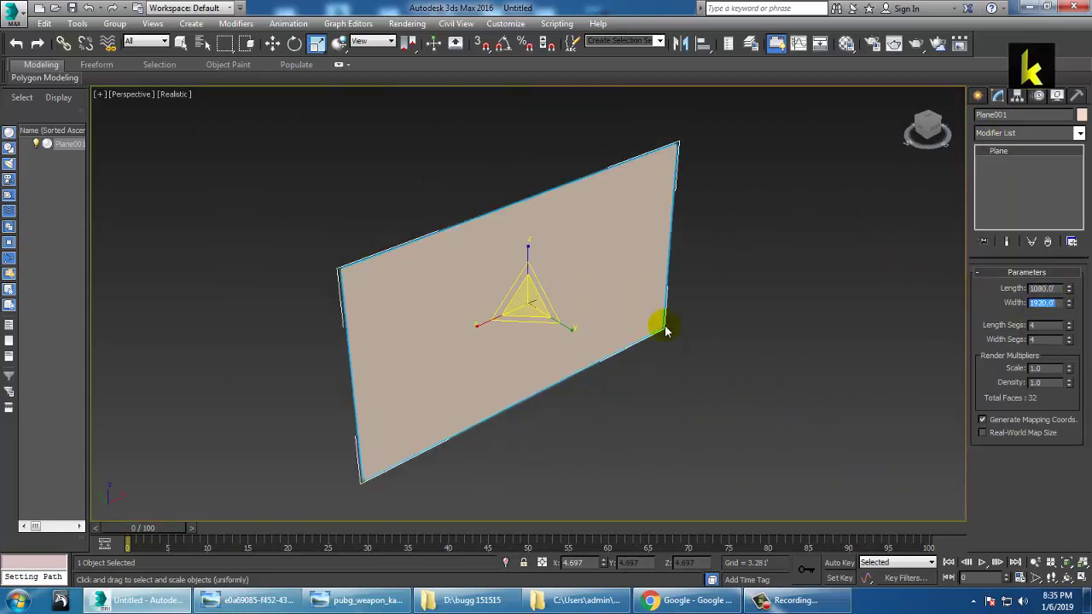
# Scale the plane uniformly to about 0.175 percent so it fits within the Perspective grid.
pyautogui.scroll(-10, 666, 331)
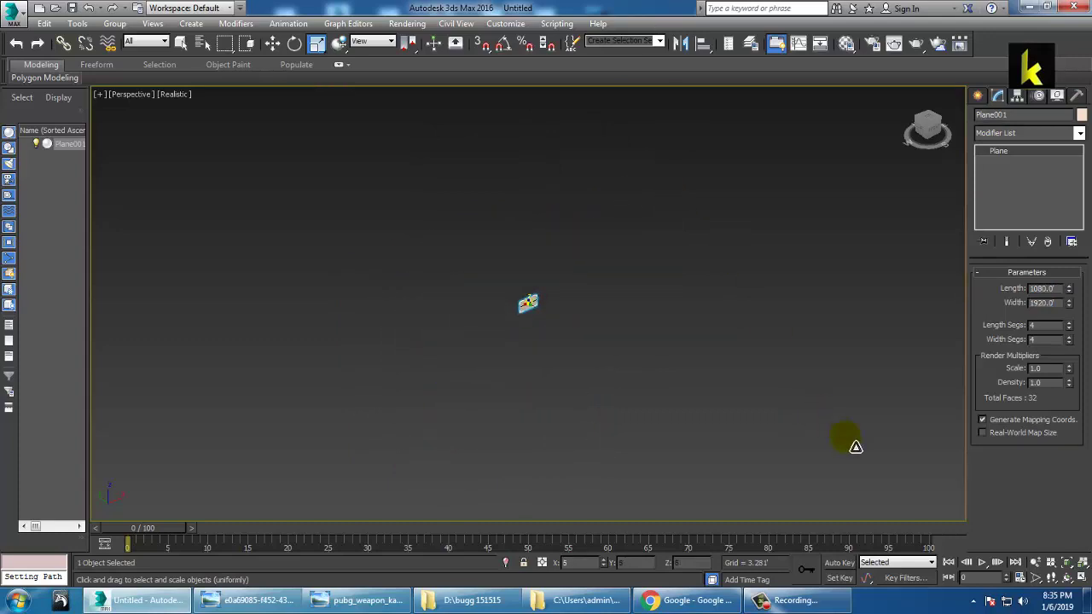
pyautogui.press('z')
pyautogui.press('w')
pyautogui.scroll(-3, 557, 358)
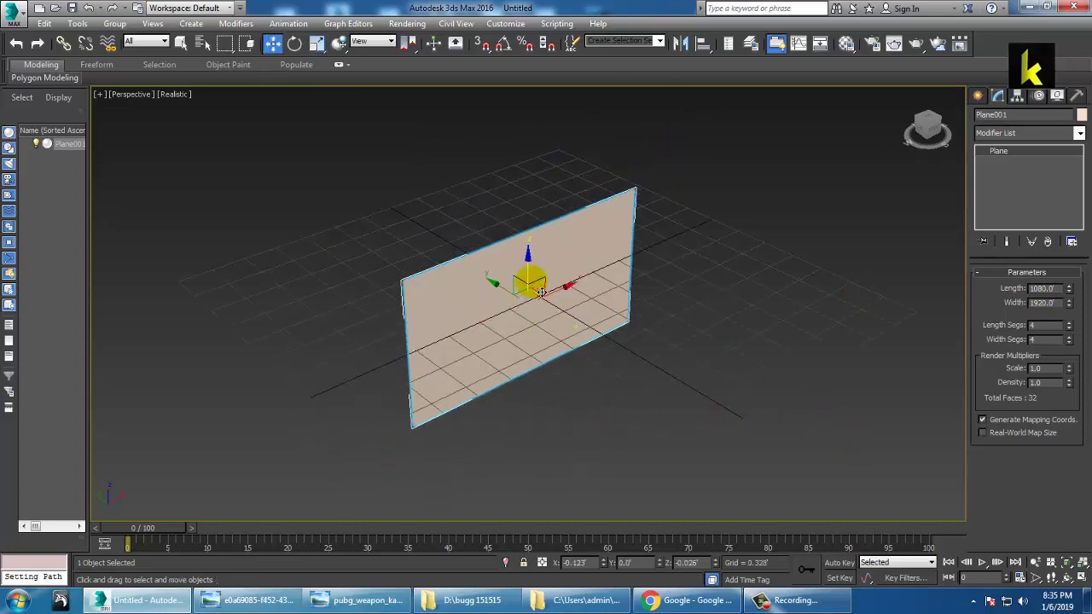
pyautogui.press('r')
pyautogui.moveTo(520, 300); pyautogui.dragTo(508, 285)
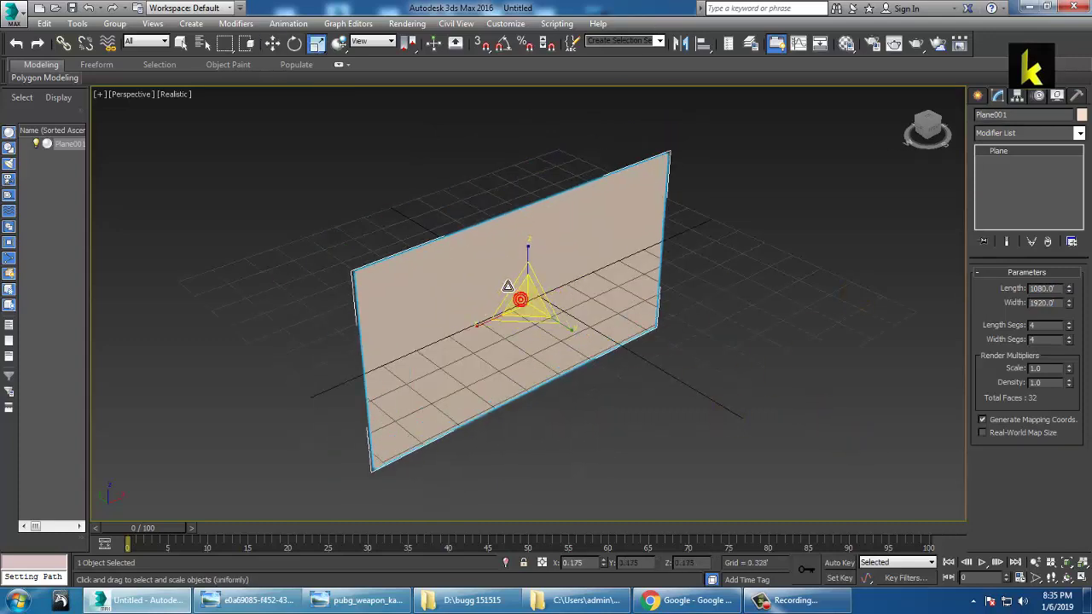
# Raise the plane in the Front view to a Z position of about 0.948', resting its lower edge on the horizontal axis.
pyautogui.press('w')
pyautogui.hotkey('alt', 'w')
pyautogui.rightClick(751, 179)
pyautogui.press('z')
pyautogui.hotkey('alt', 'w')
pyautogui.moveTo(527, 273); pyautogui.dragTo(557, 259, button='middle')
pyautogui.scroll(-3, 557, 258)
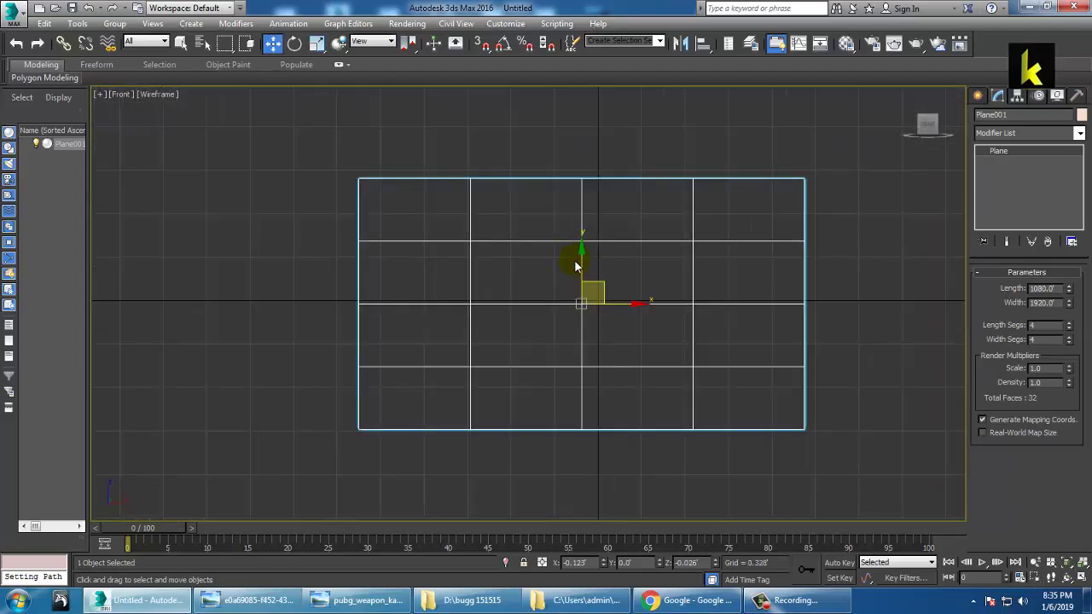
pyautogui.moveTo(582, 263); pyautogui.dragTo(585, 134)
pyautogui.moveTo(708, 282); pyautogui.dragTo(688, 371, button='middle')
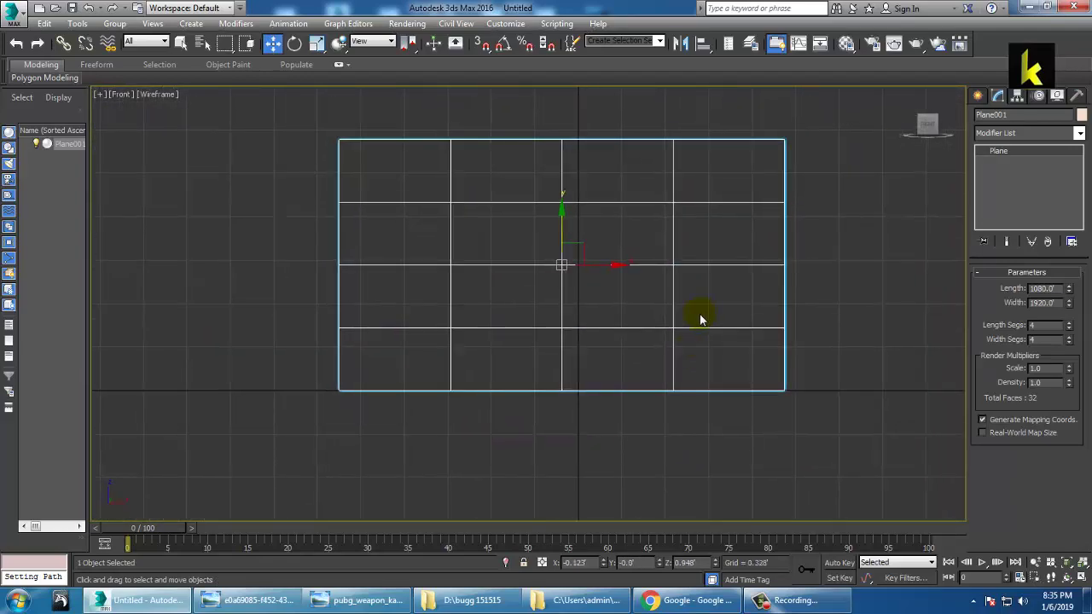
pyautogui.scroll(2, 701, 320)
pyautogui.moveTo(646, 259); pyautogui.dragTo(671, 295, button='middle')
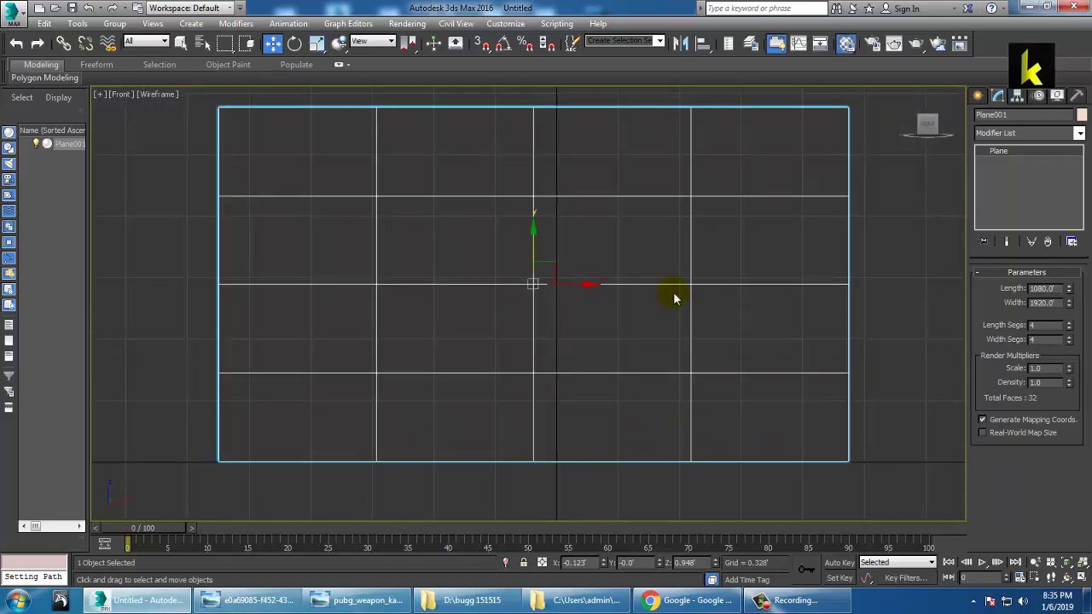
# Load pubg_weapon_kar98k_1 from the desktop gun folder as the diffuse bitmap of the 01 - Default material.
pyautogui.press('m')
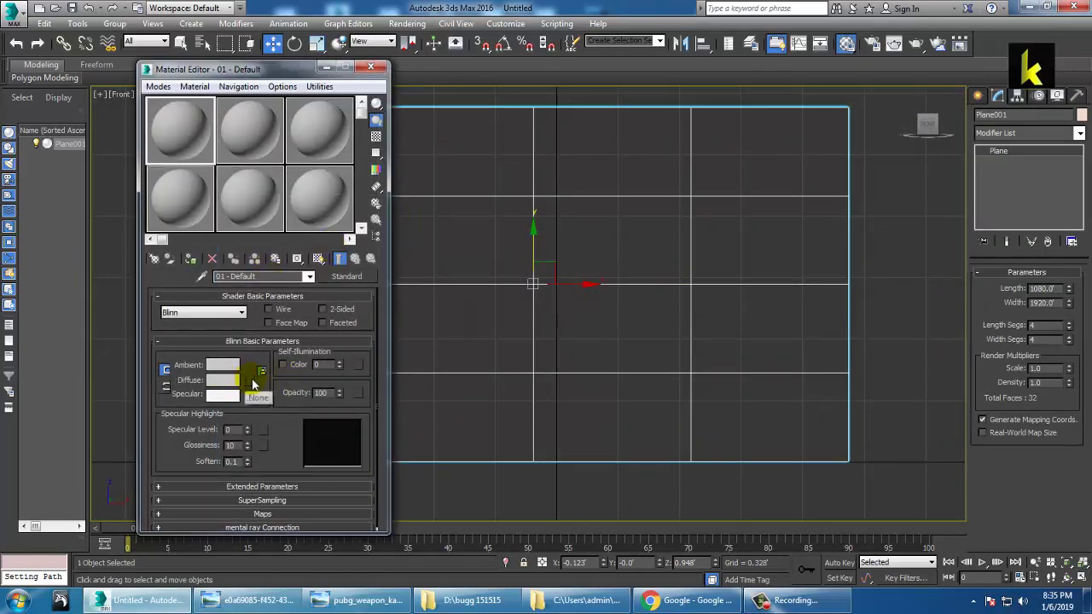
pyautogui.click(253, 382)
pyautogui.doubleClick(433, 146)
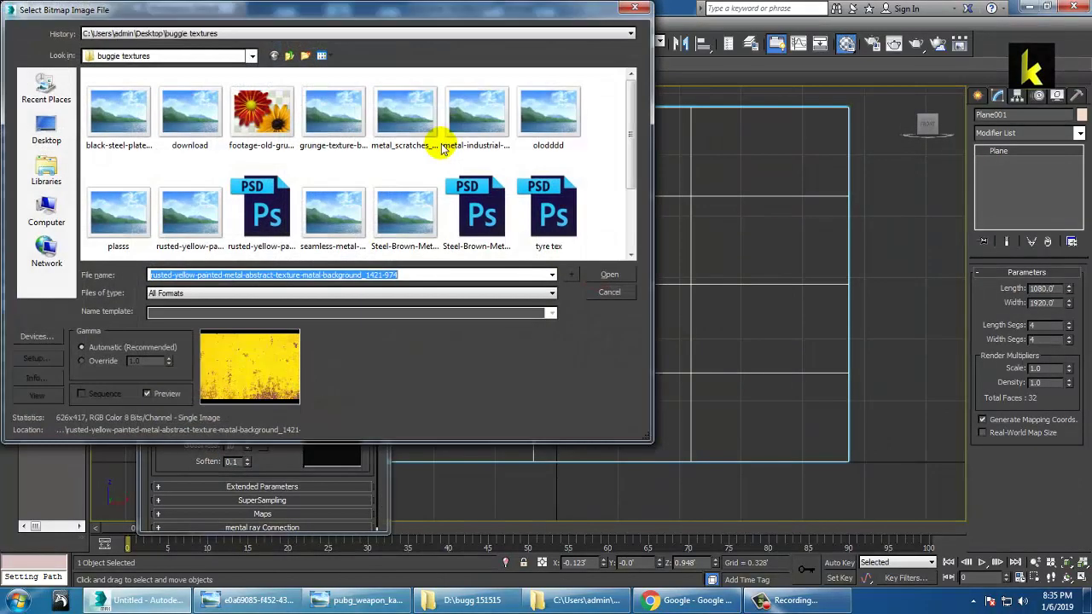
pyautogui.click(48, 133)
pyautogui.click(433, 162)
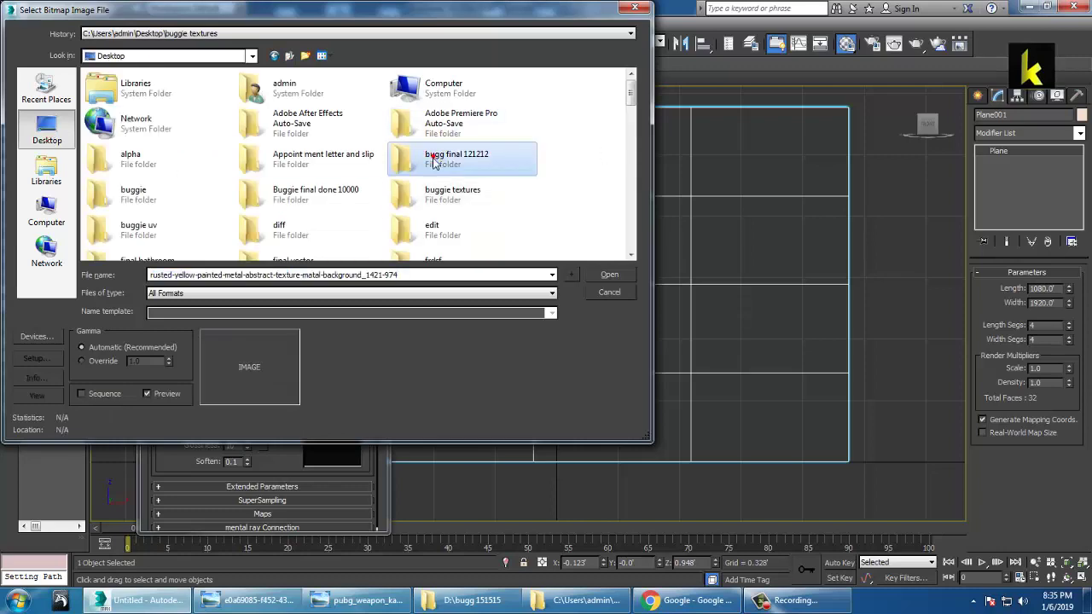
pyautogui.scroll(-5, 434, 162)
pyautogui.doubleClick(125, 84)
pyautogui.click(136, 124)
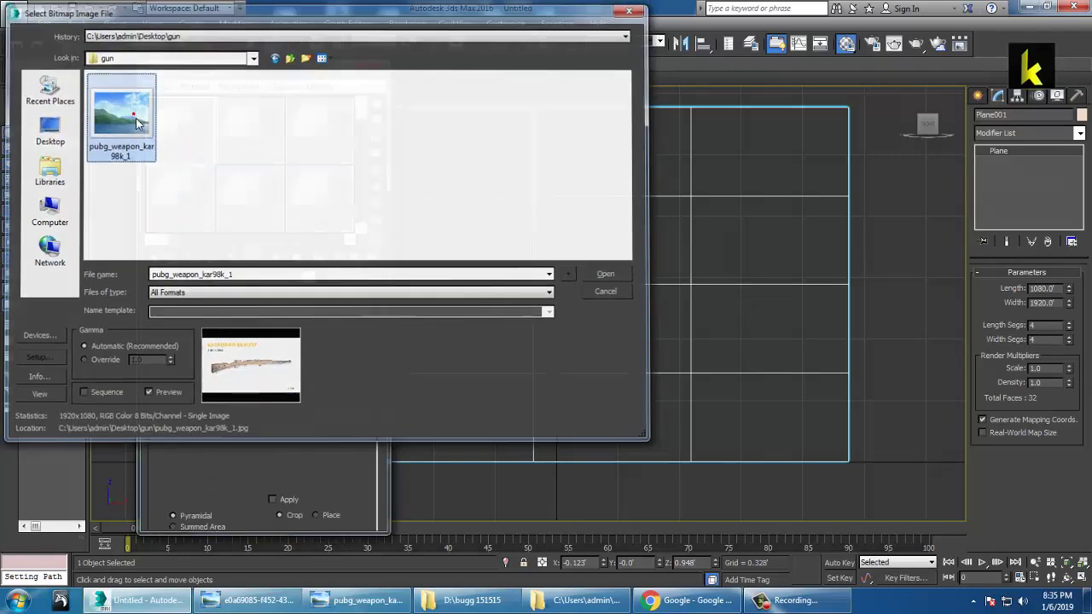
# Assign the rifle material to the plane, show its map shaded in the Front view, and minimize the Material Editor.
pyautogui.click(189, 259)
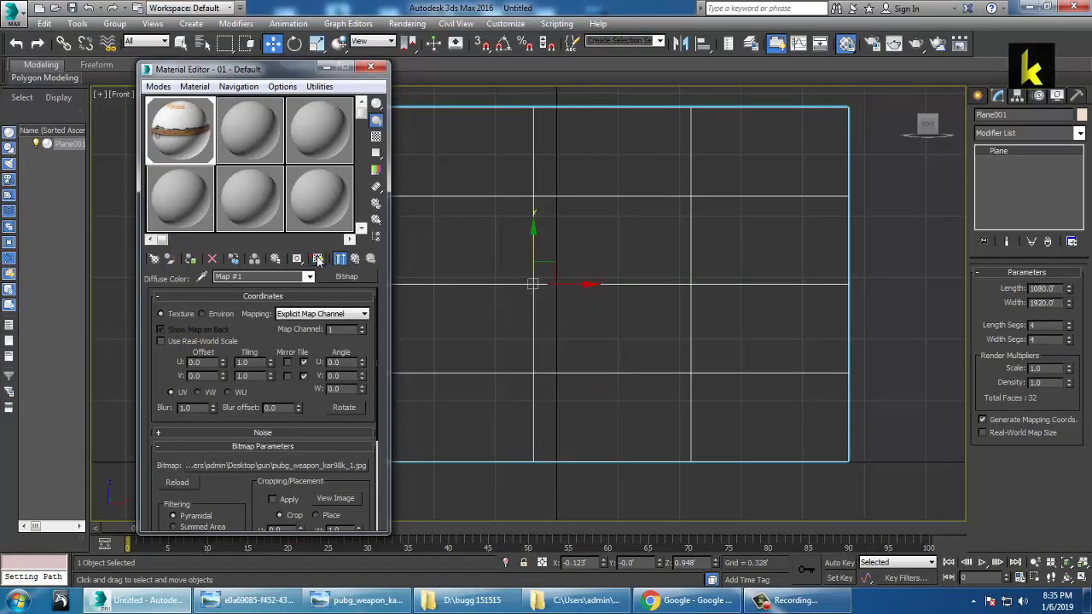
pyautogui.click(522, 277)
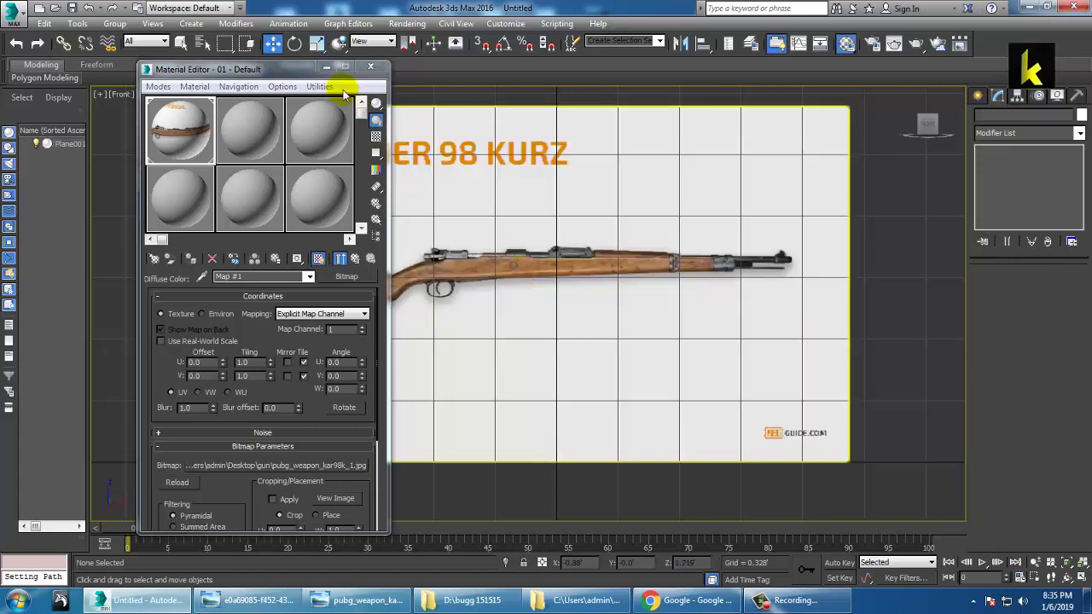
pyautogui.click(326, 66)
pyautogui.scroll(4, 600, 277)
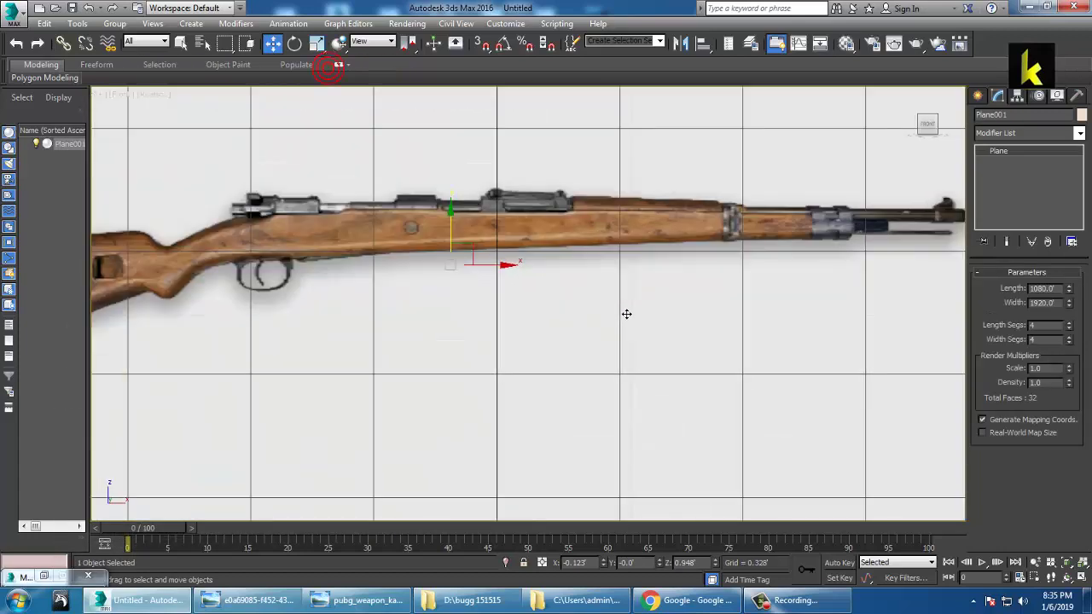
pyautogui.scroll(-3, 634, 244)
pyautogui.scroll(2, 629, 285)
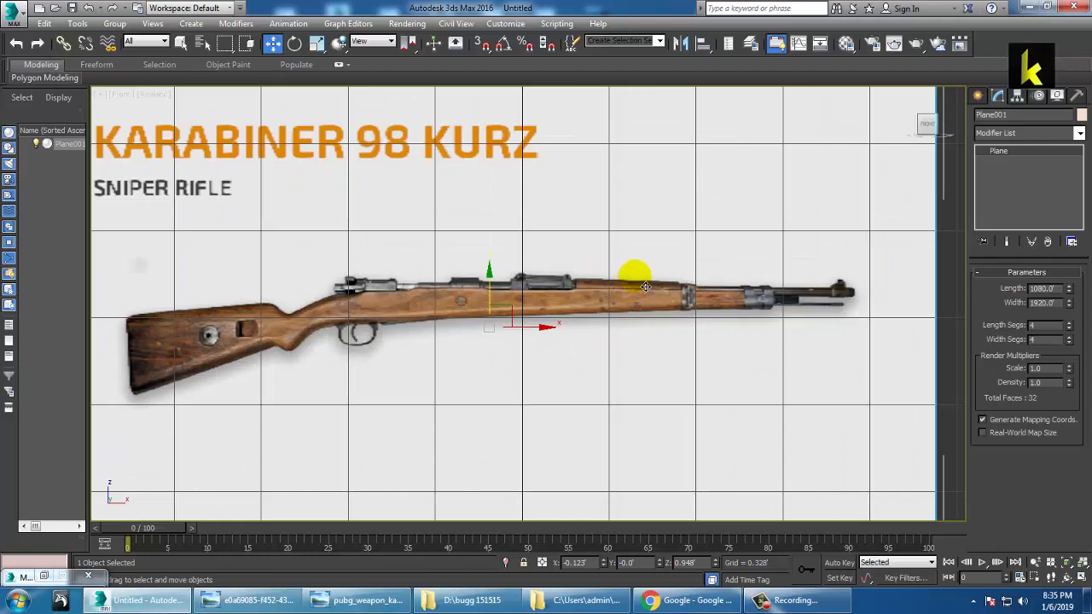
pyautogui.scroll(-3, 640, 273)
# Enable the bitmap proxy system in Asset Tracking's global settings with maps at Full original size, and generate the proxies now.
pyautogui.hotkey('shift', 't')
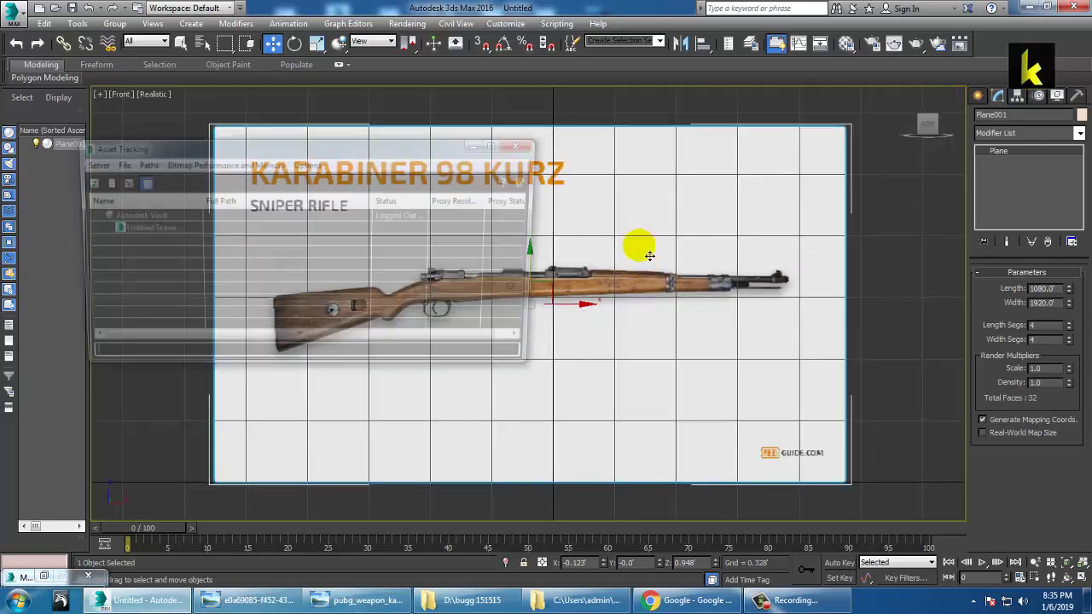
pyautogui.click(195, 164)
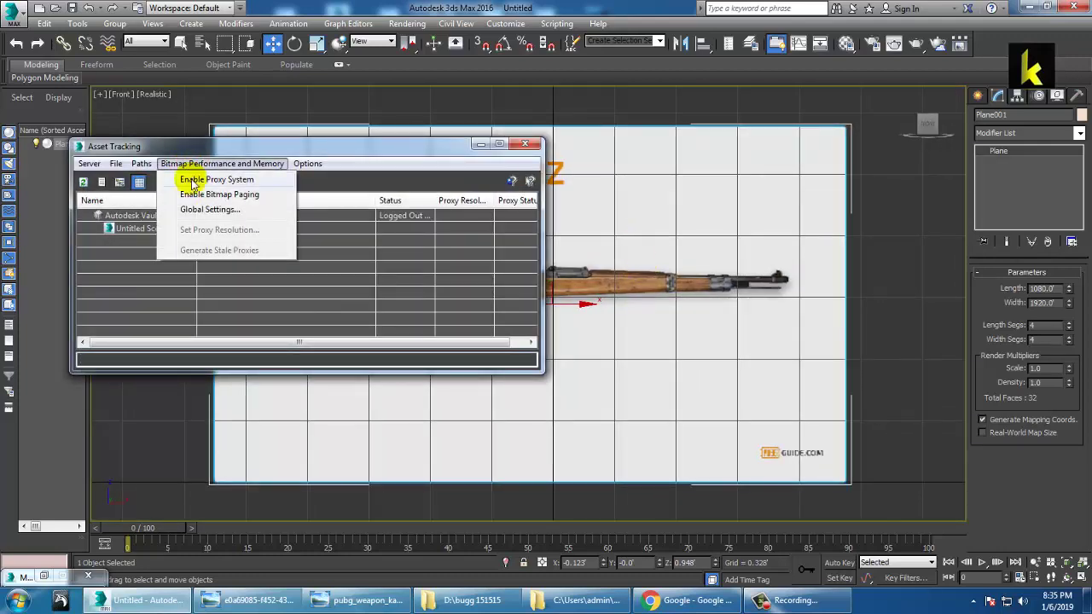
pyautogui.click(198, 211)
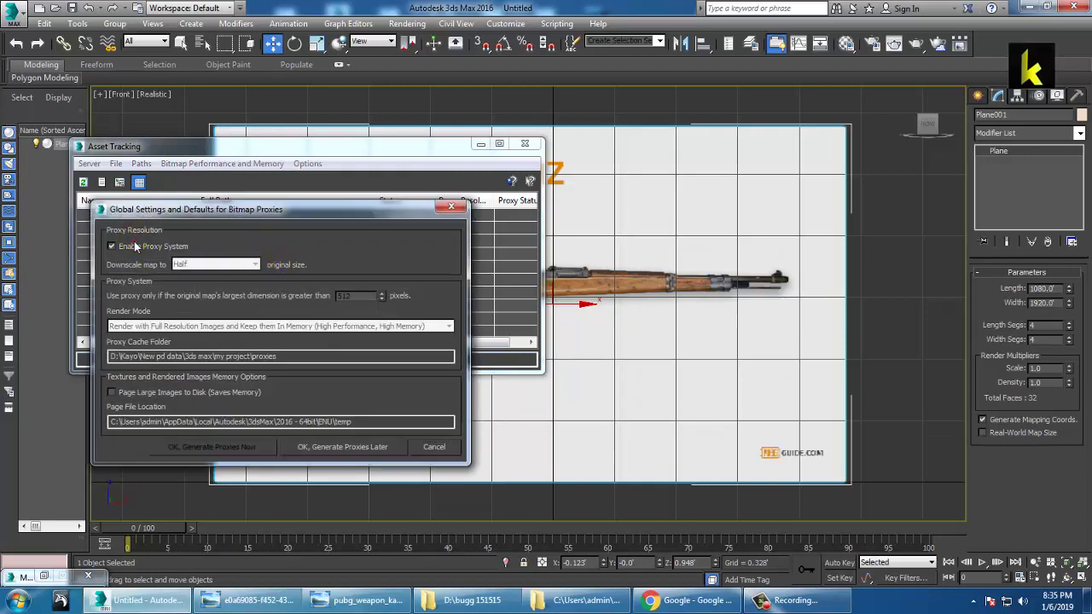
pyautogui.click(253, 264)
pyautogui.click(245, 279)
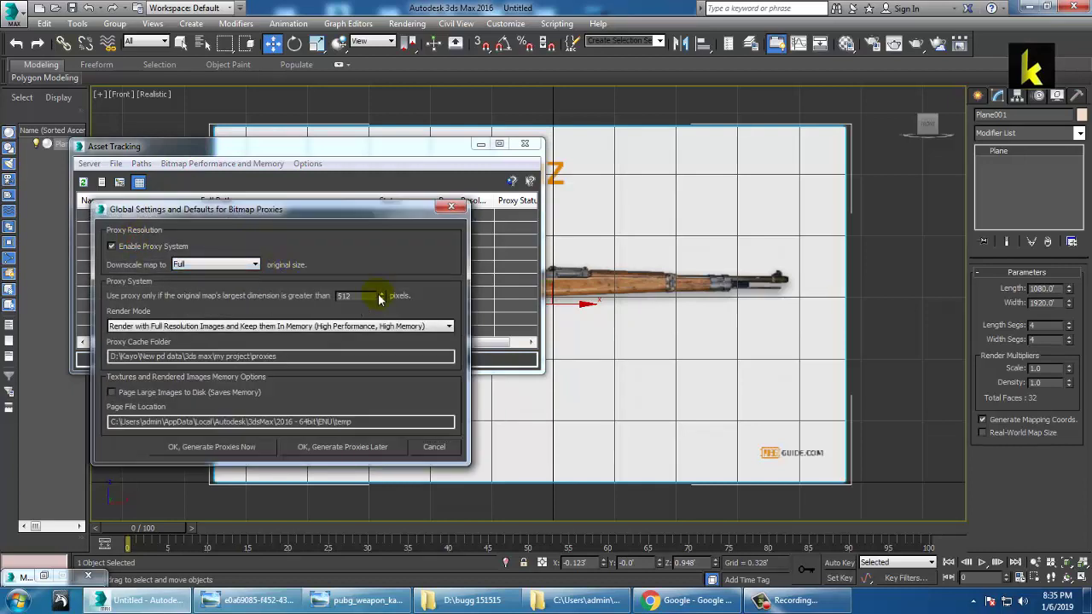
pyautogui.click(256, 447)
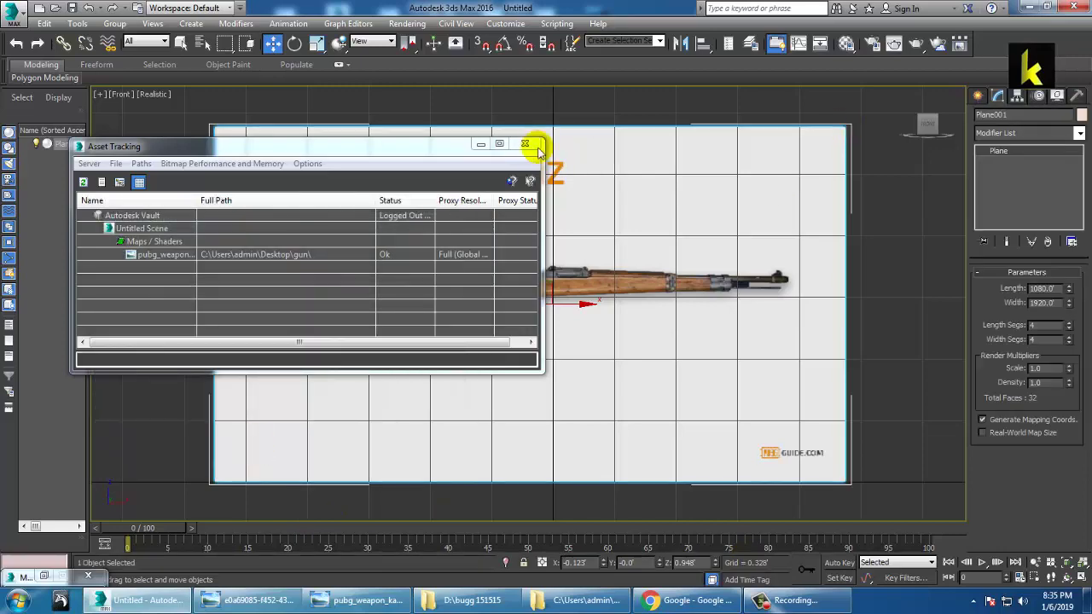
pyautogui.click(524, 144)
pyautogui.scroll(2, 625, 296)
pyautogui.moveTo(626, 296); pyautogui.dragTo(592, 286, button='middle')
pyautogui.scroll(2, 591, 285)
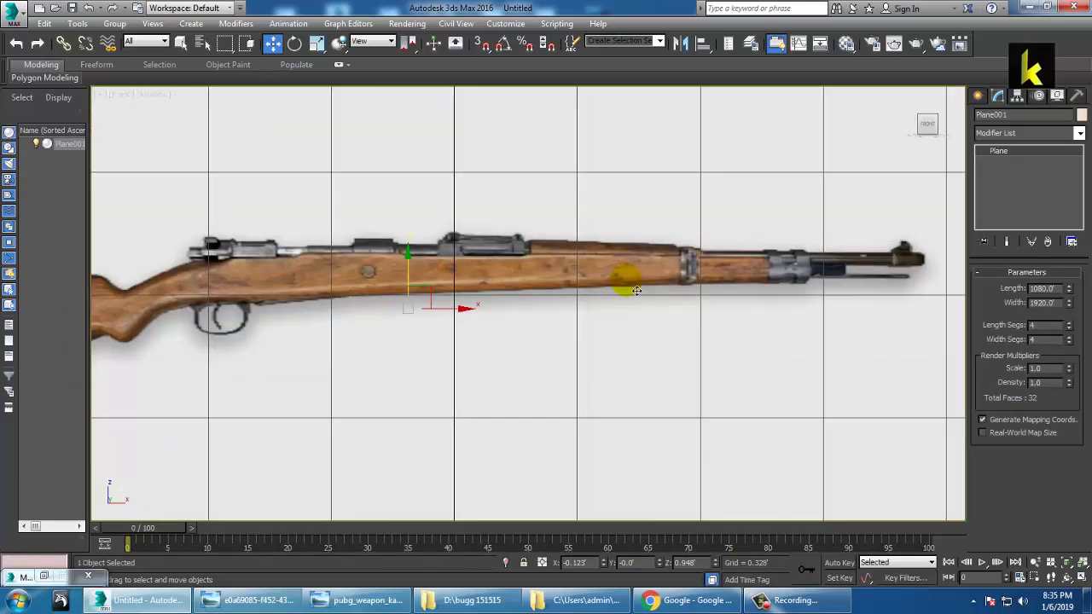
pyautogui.scroll(-3, 636, 290)
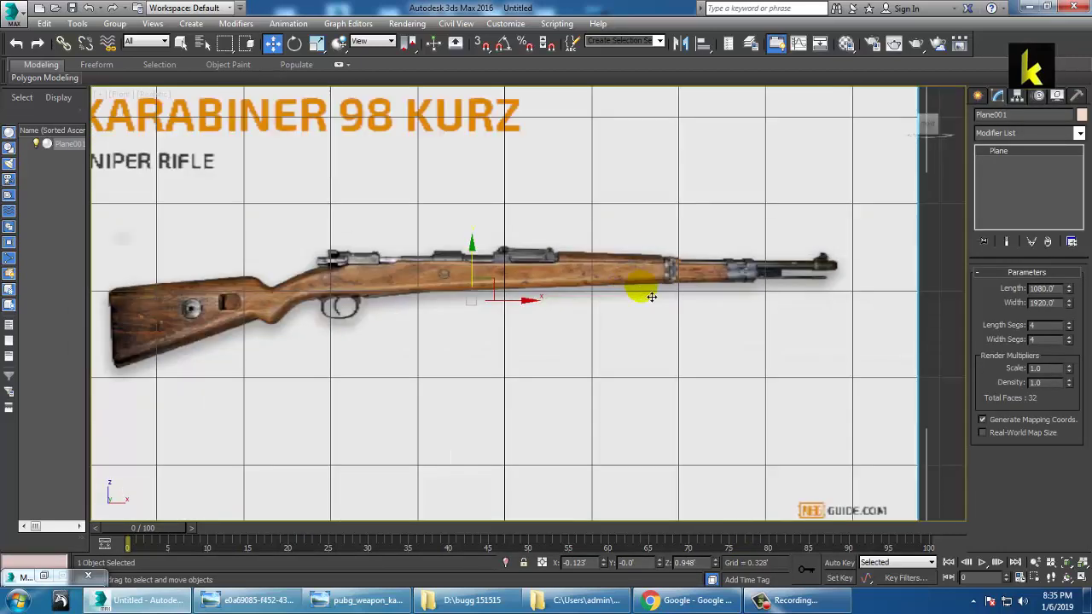
# Lock the reference plane's movement on the X, Y and Z axes.
pyautogui.click(1018, 97)
pyautogui.click(1068, 132)
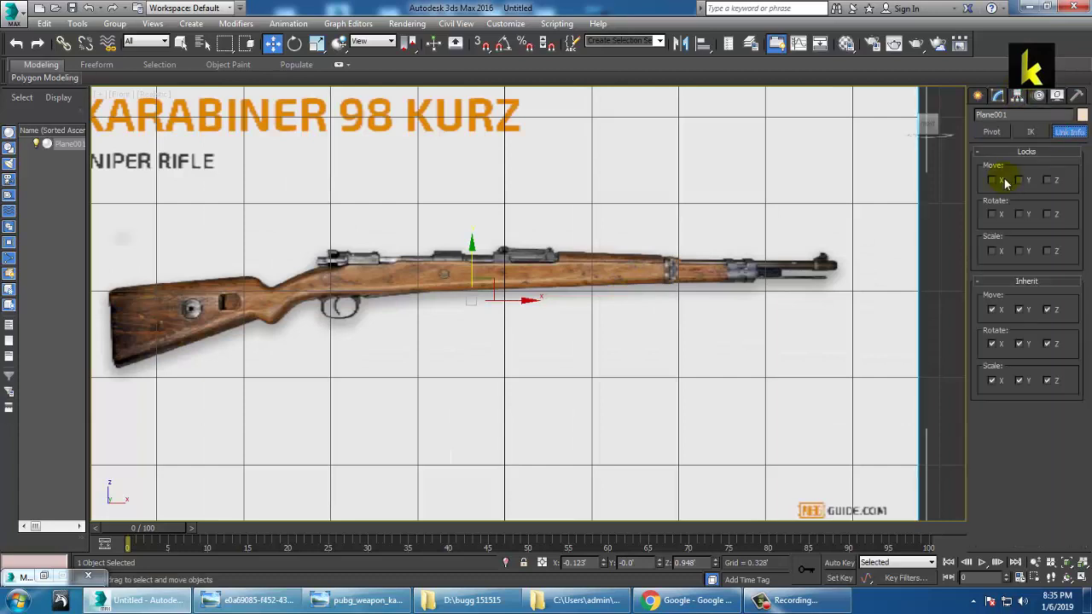
pyautogui.moveTo(778, 304); pyautogui.dragTo(824, 310, button='middle')
pyautogui.scroll(2, 734, 314)
pyautogui.scroll(-2, 724, 314)
pyautogui.moveTo(723, 314); pyautogui.dragTo(700, 316, button='middle')
pyautogui.scroll(2, 809, 324)
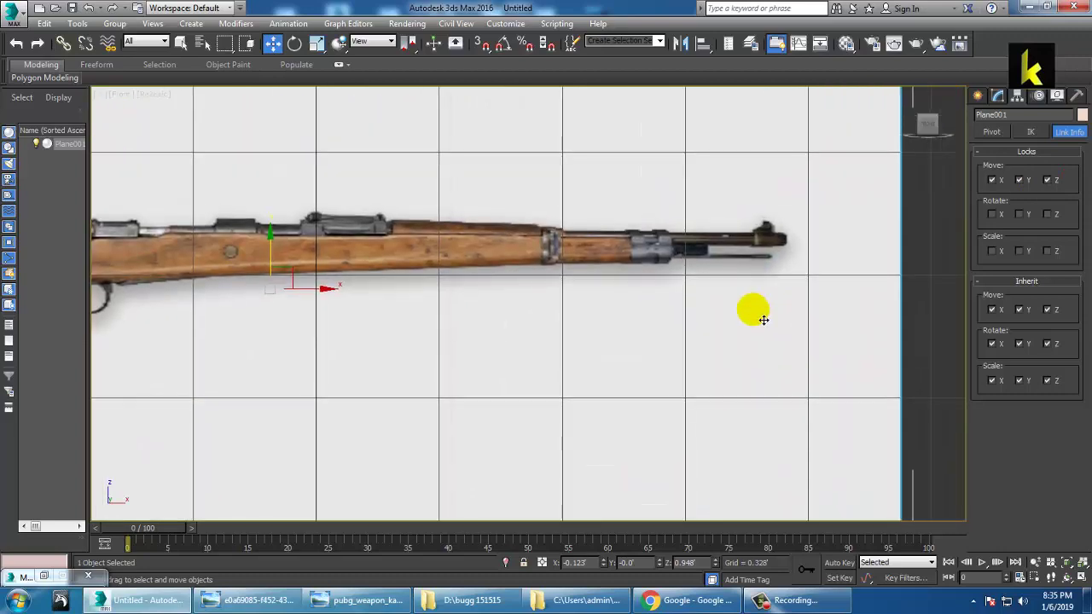
# Create a cylinder of about 0.016' radius and 0.088' height beside the rifle's muzzle in the Front view.
pyautogui.scroll(1, 768, 320)
pyautogui.hotkey('alt', 'w')
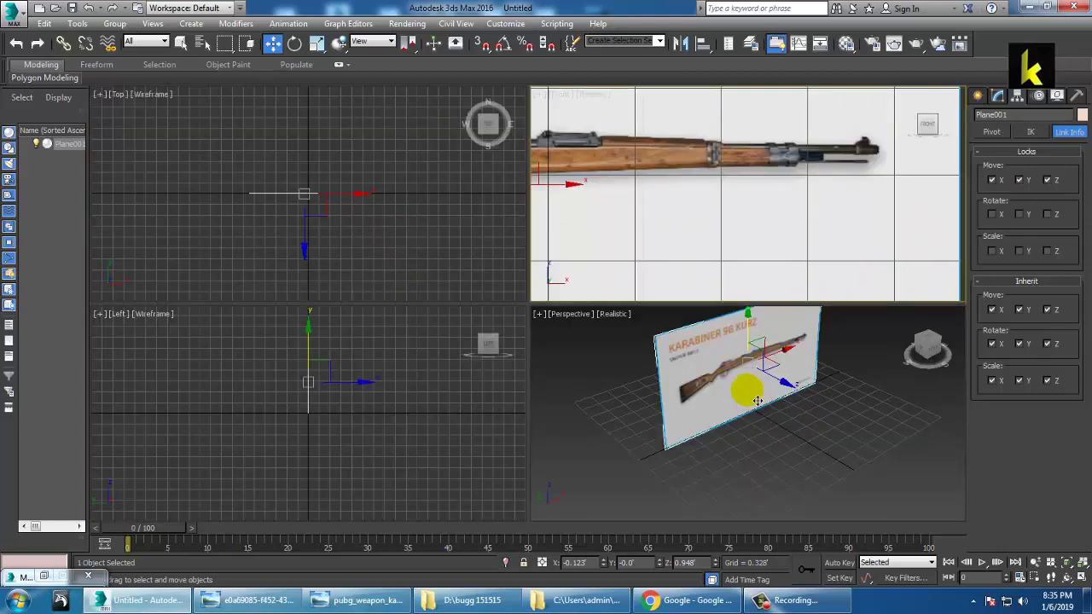
pyautogui.scroll(1, 768, 214)
pyautogui.hotkey('alt', 'w')
pyautogui.scroll(2, 771, 266)
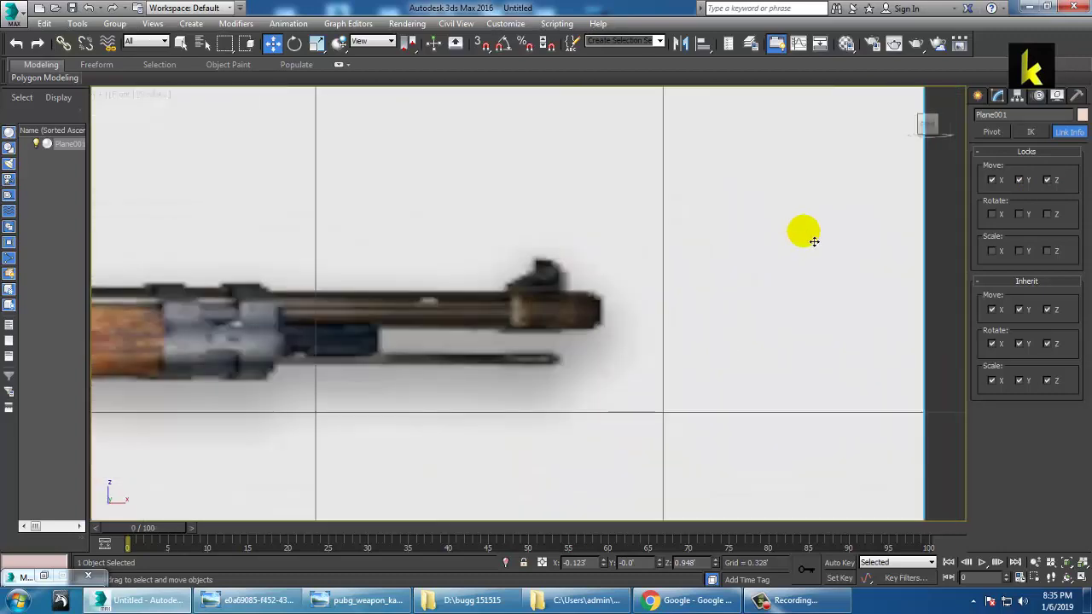
pyautogui.click(979, 95)
pyautogui.scroll(-1, 663, 301)
pyautogui.moveTo(663, 300)
pyautogui.mouseDown(button='middle')
pyautogui.moveTo(776, 300)
pyautogui.moveTo(662, 314)
pyautogui.mouseUp(button='middle')
pyautogui.scroll(-2, 776, 300)
pyautogui.scroll(1, 668, 312)
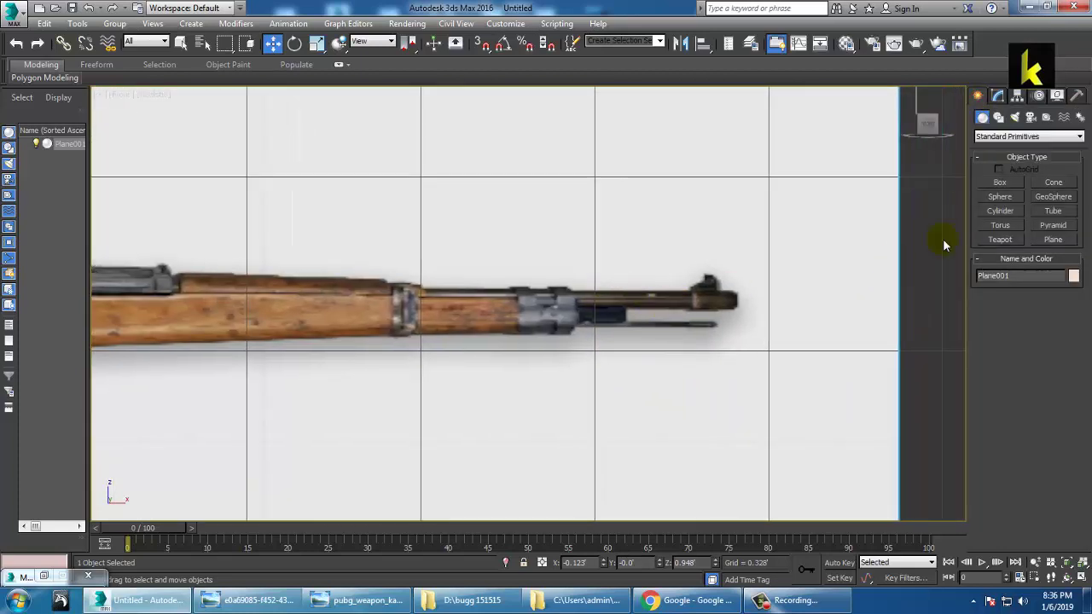
pyautogui.click(995, 213)
pyautogui.scroll(2, 703, 247)
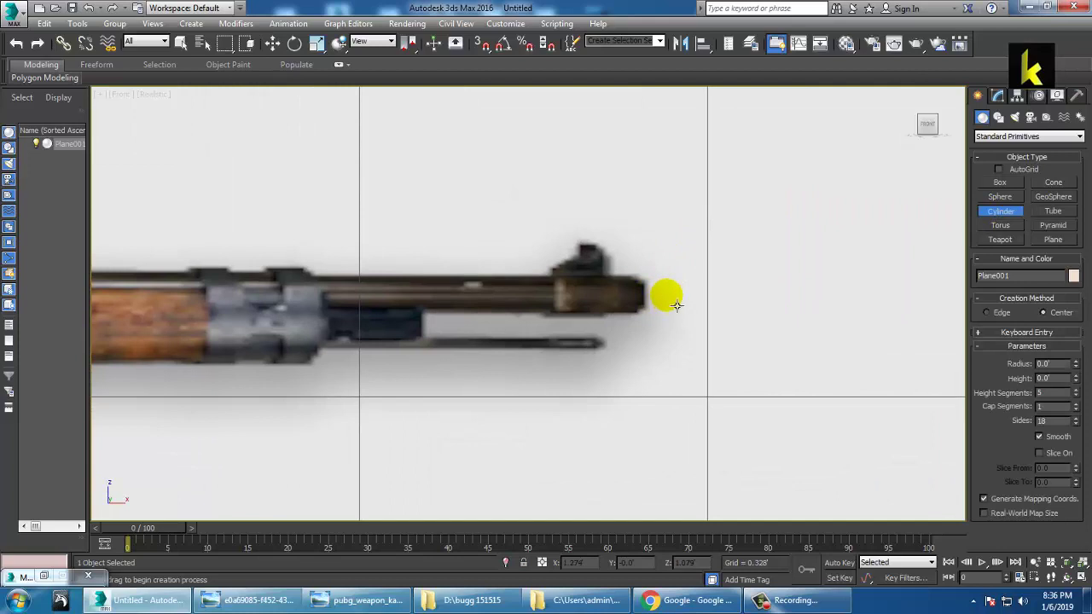
pyautogui.moveTo(668, 294); pyautogui.dragTo(688, 318)
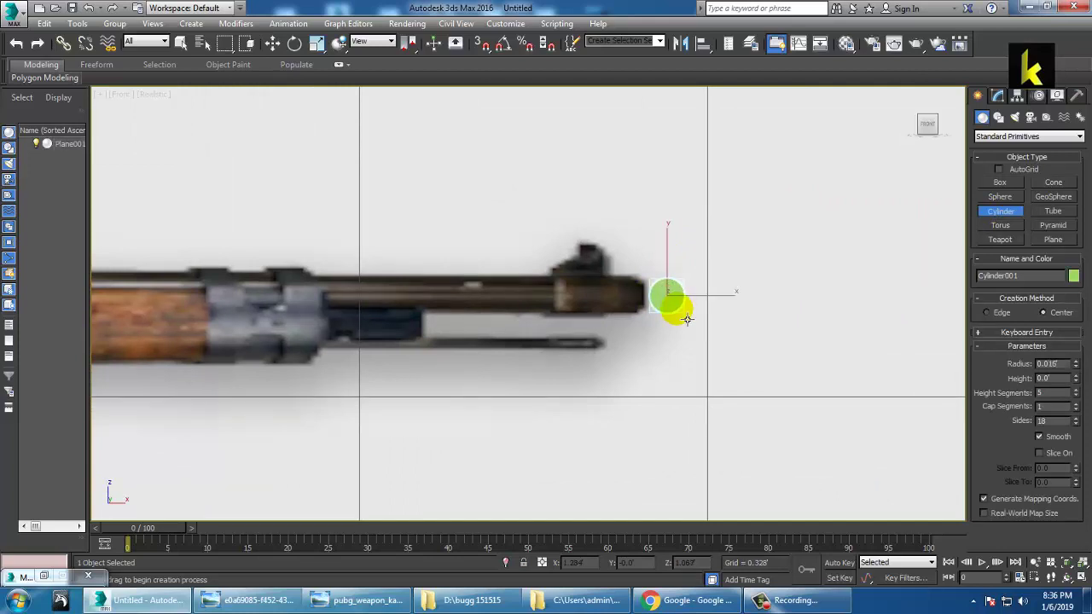
pyautogui.click(673, 227)
pyautogui.press('w')
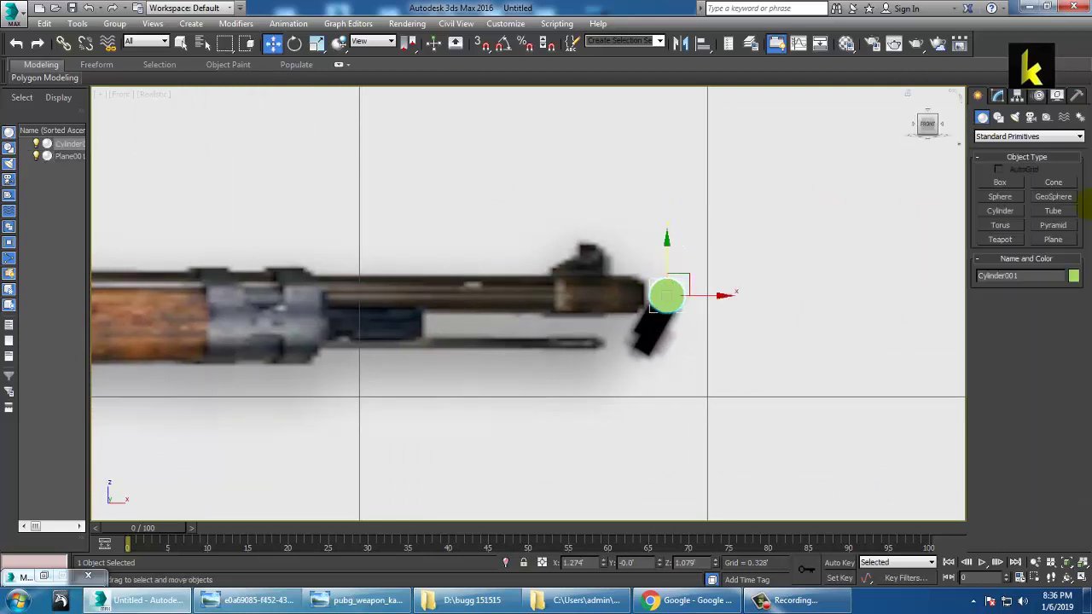
# Turn on angle snap with a 90-degree increment and rotate the cylinder -90 degrees about Y to align it with the barrel.
pyautogui.click(1003, 99)
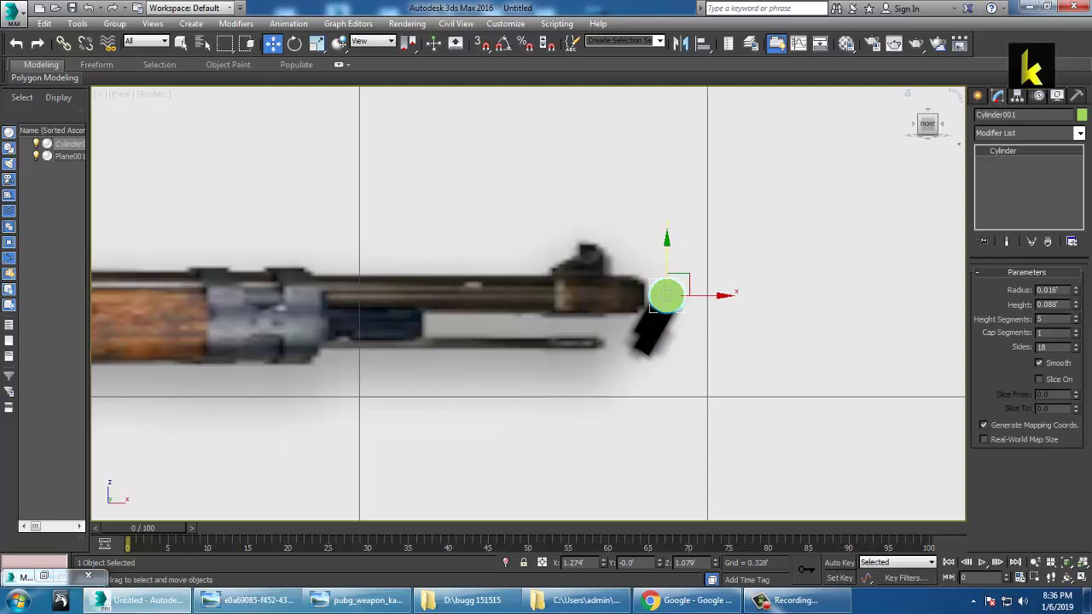
pyautogui.rightClick(504, 47)
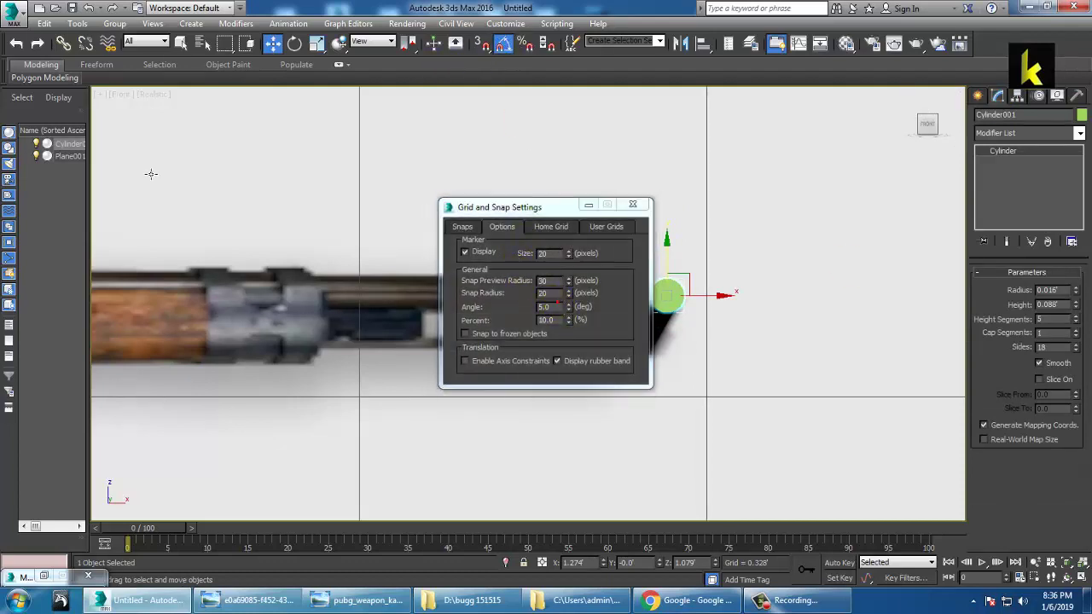
pyautogui.moveTo(555, 308); pyautogui.dragTo(370, 292)
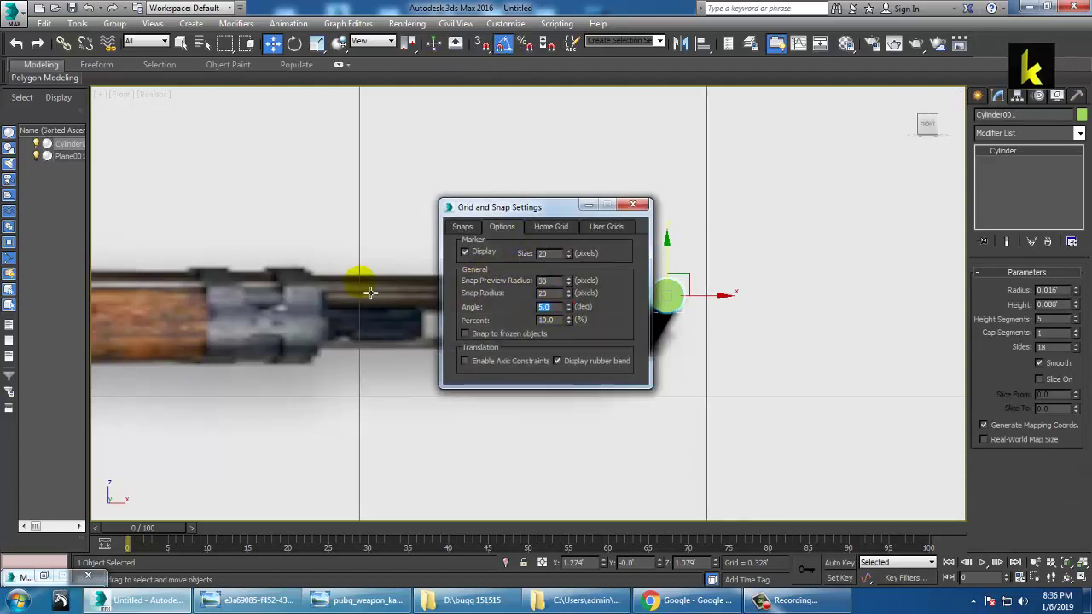
pyautogui.write('90')
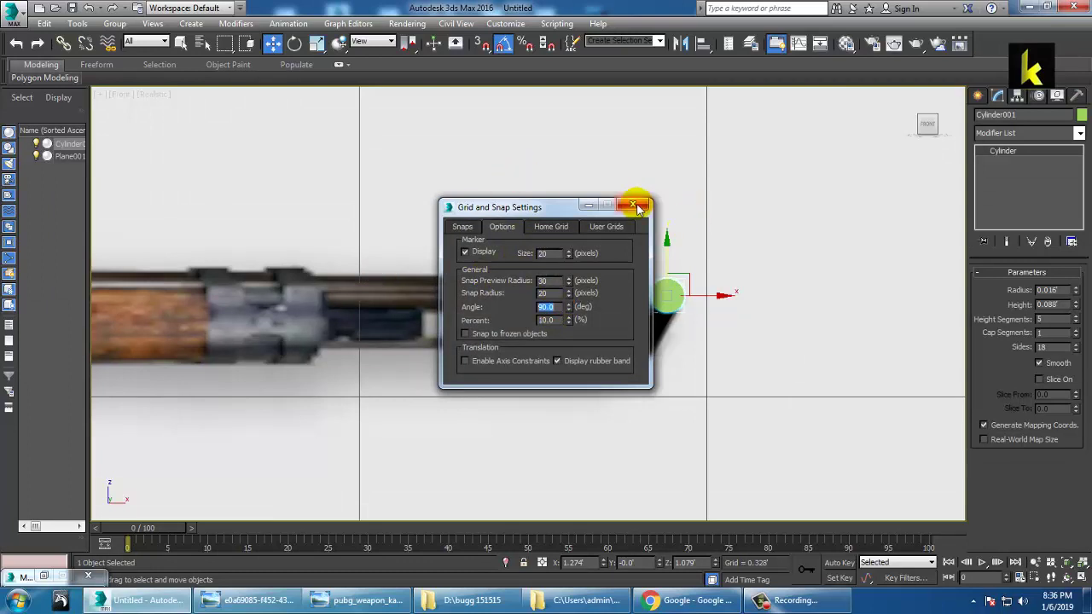
pyautogui.click(632, 205)
pyautogui.press('e')
pyautogui.moveTo(718, 301); pyautogui.dragTo(708, 304)
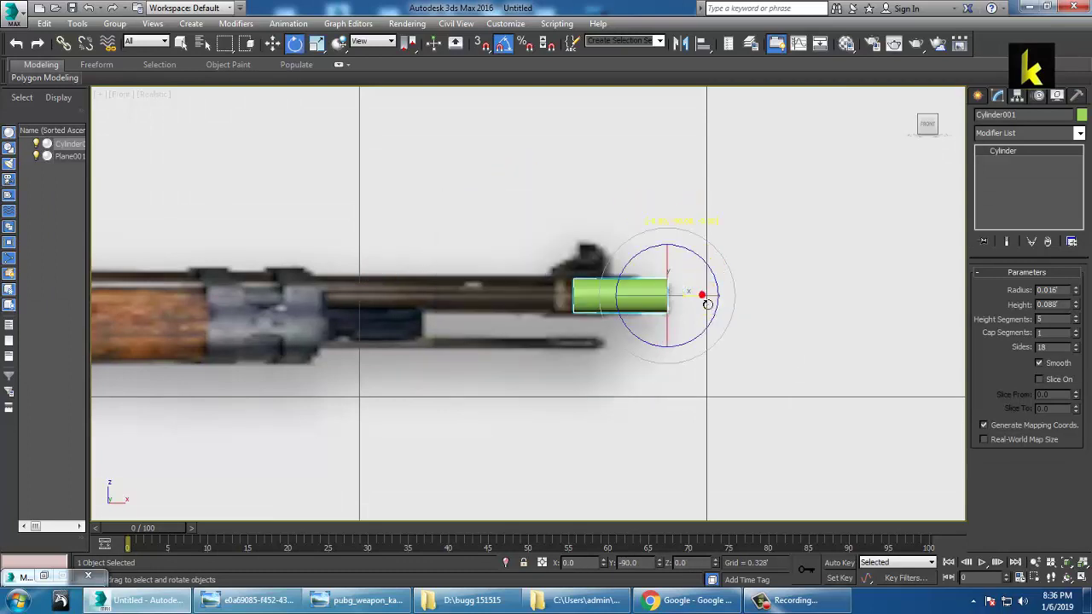
# With edged faces shown, give the cylinder 1 height segment and slide it along X to about 1.248' over the muzzle.
pyautogui.press('w')
pyautogui.press('F4')
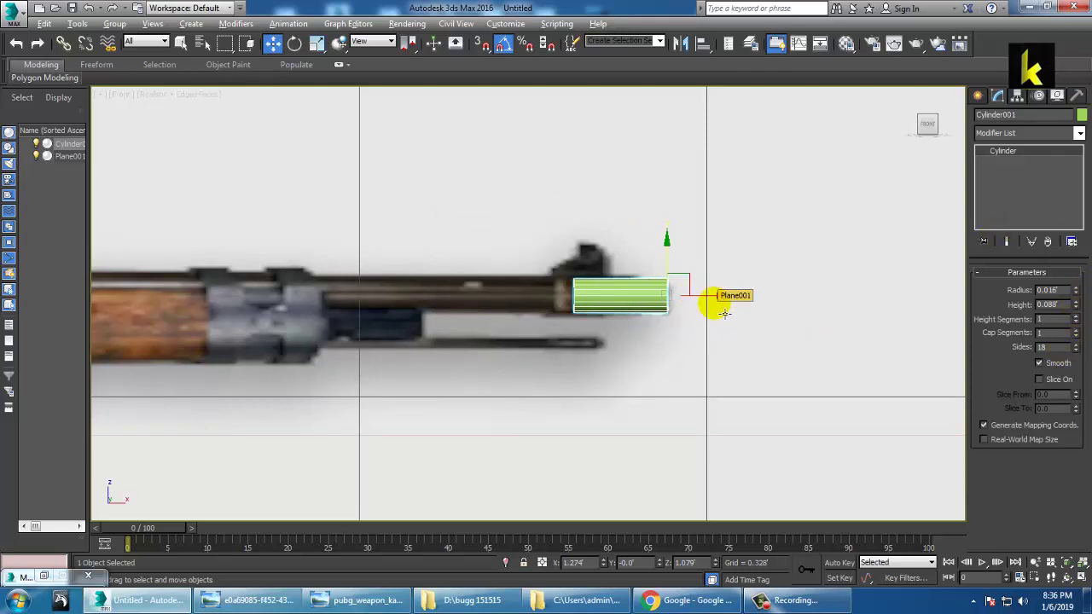
pyautogui.moveTo(707, 295)
pyautogui.mouseDown()
pyautogui.moveTo(589, 295)
pyautogui.moveTo(692, 295)
pyautogui.mouseUp()
pyautogui.scroll(4, 627, 288)
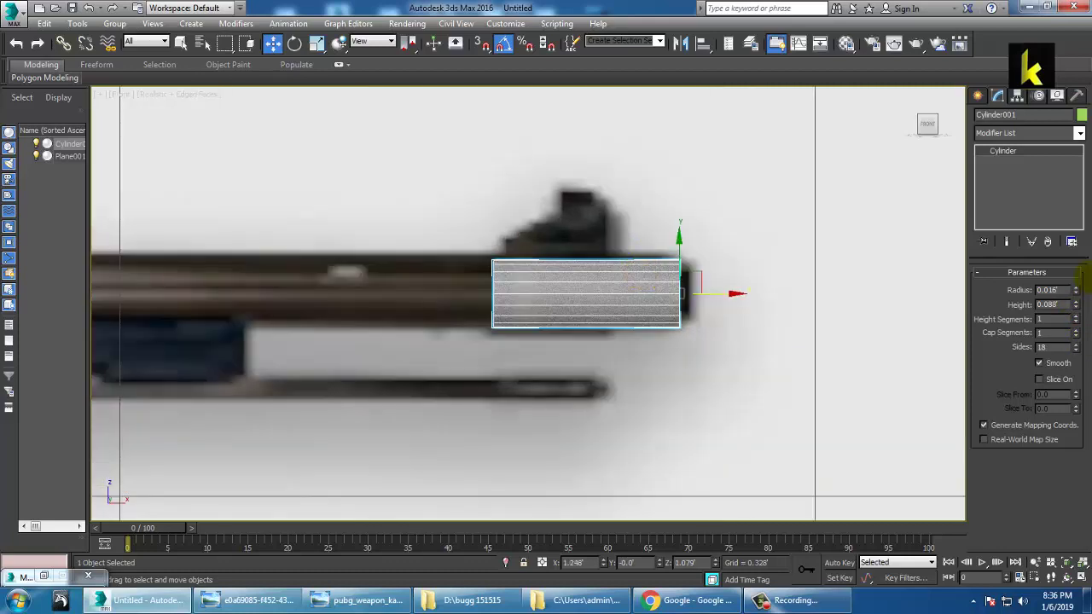
# Set the muzzle cylinder's sides to 28 and its height to about 0.039'.
pyautogui.click(1076, 345)
pyautogui.click(1076, 345)
pyautogui.click(1076, 345)
pyautogui.click(1076, 345)
pyautogui.click(1076, 345)
pyautogui.click(1076, 345)
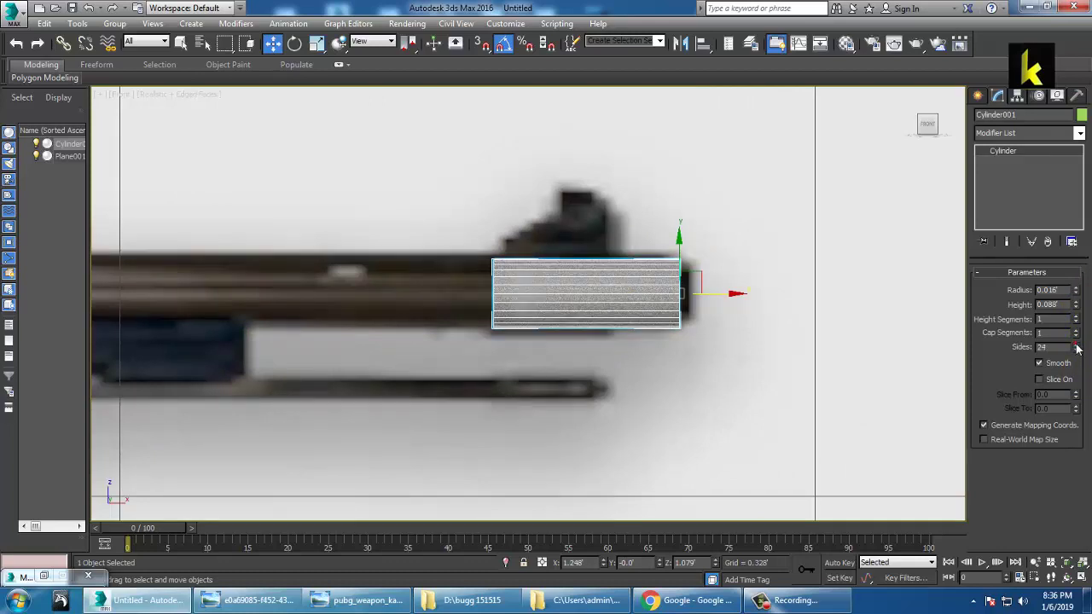
pyautogui.moveTo(1077, 347); pyautogui.dragTo(1077, 348)
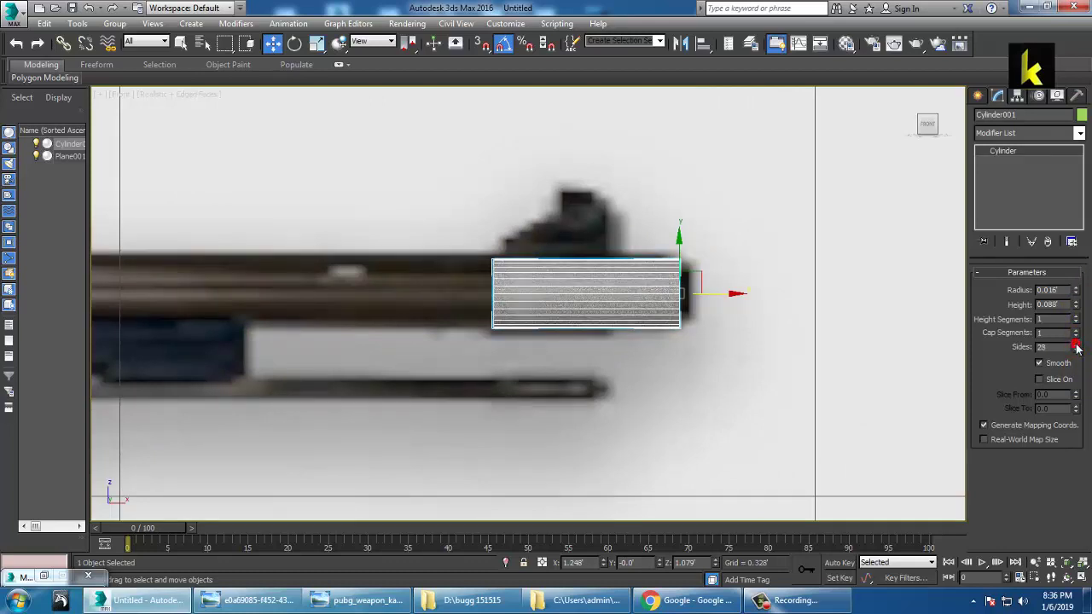
pyautogui.moveTo(1078, 305); pyautogui.dragTo(1077, 305)
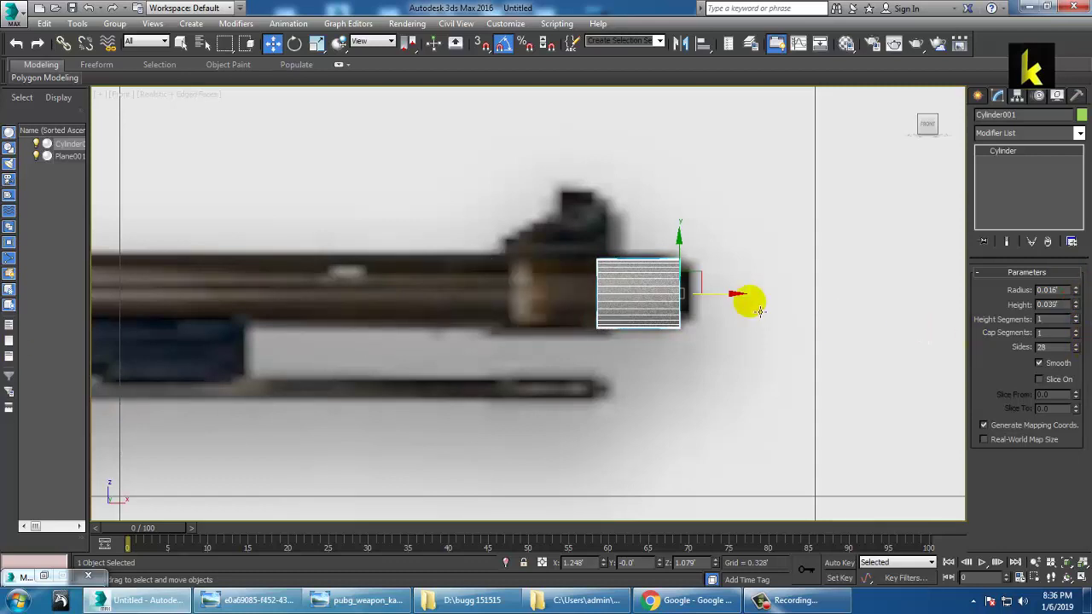
# Convert the muzzle cylinder to an Editable Poly.
pyautogui.rightClick(626, 278)
pyautogui.moveTo(679, 414)
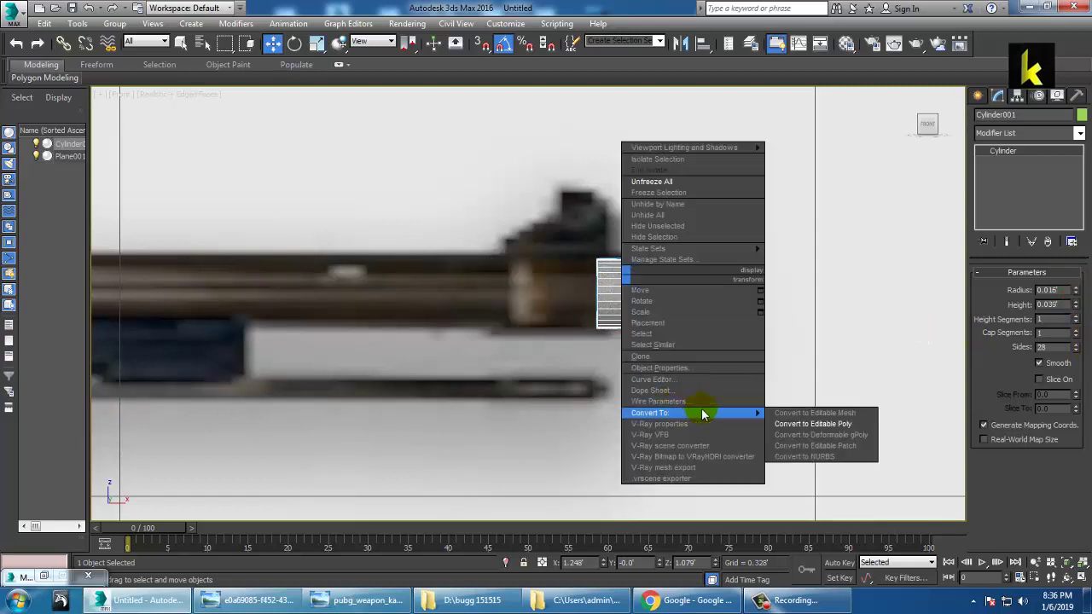
pyautogui.click(838, 427)
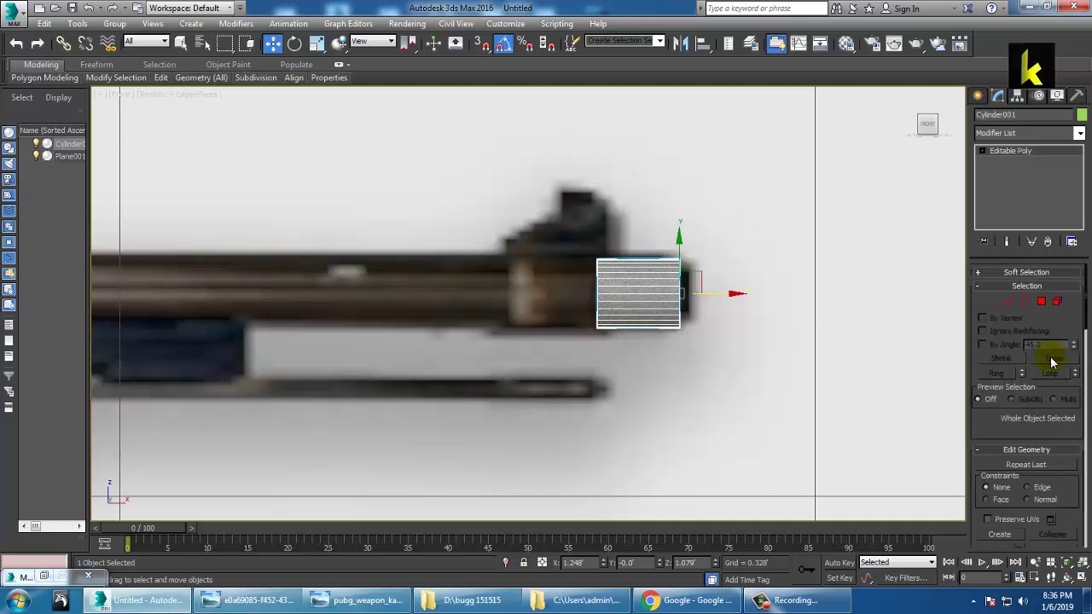
# Extrude the cylinder's rear cap polygon about 0.043' to the rear edge of the front sight base.
pyautogui.click(1042, 301)
pyautogui.click(636, 273)
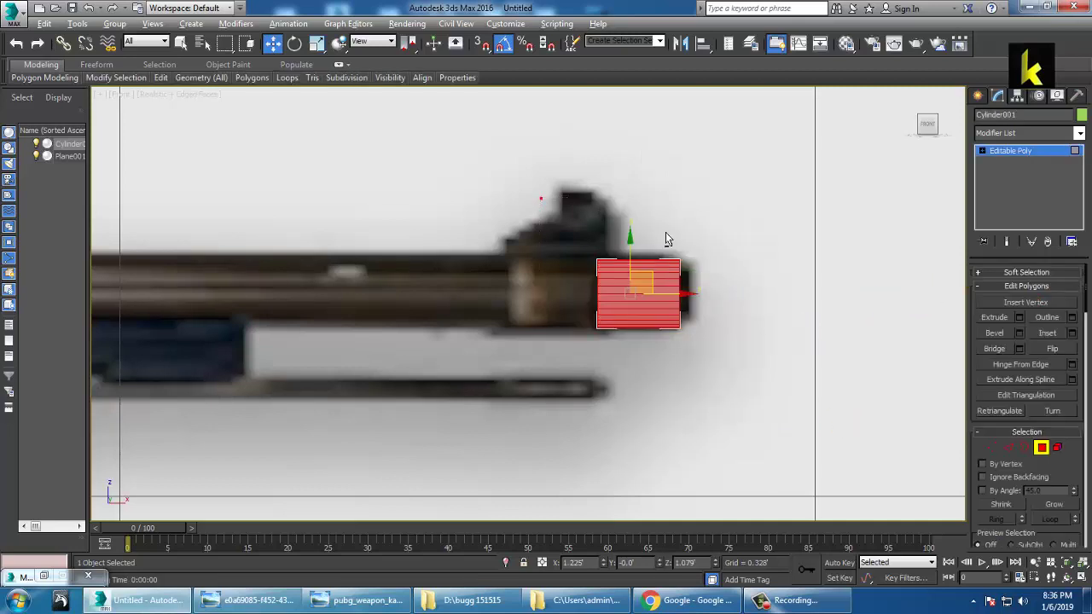
pyautogui.click(1020, 318)
pyautogui.moveTo(558, 432); pyautogui.dragTo(867, 327)
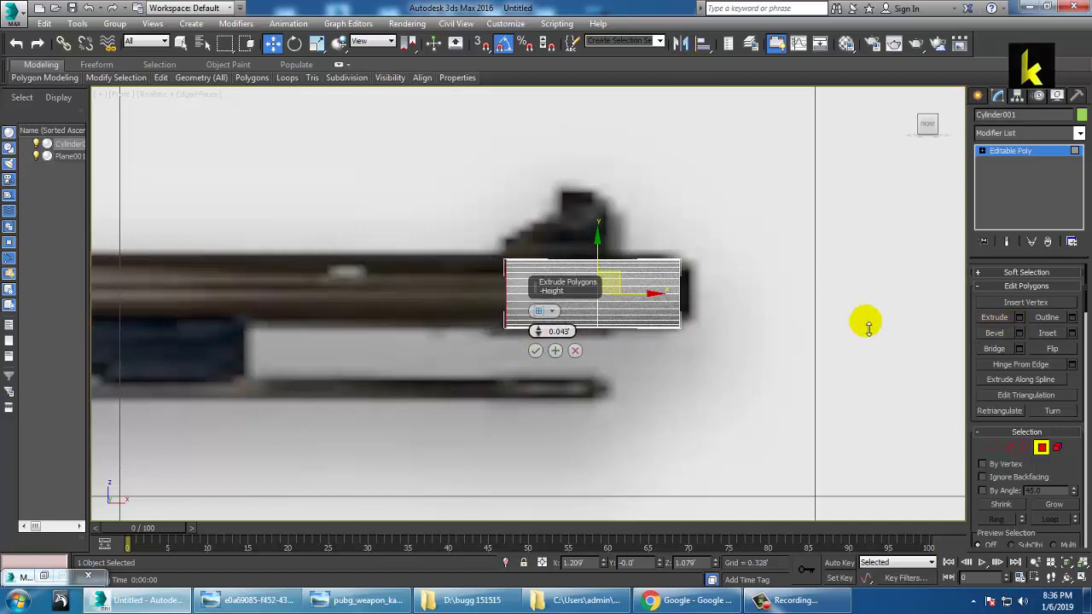
pyautogui.click(535, 350)
# Extrude the barrel's rear cap polygon another 0.214' or so, back to the front barrel band.
pyautogui.scroll(-2, 749, 186)
pyautogui.scroll(-2, 749, 186)
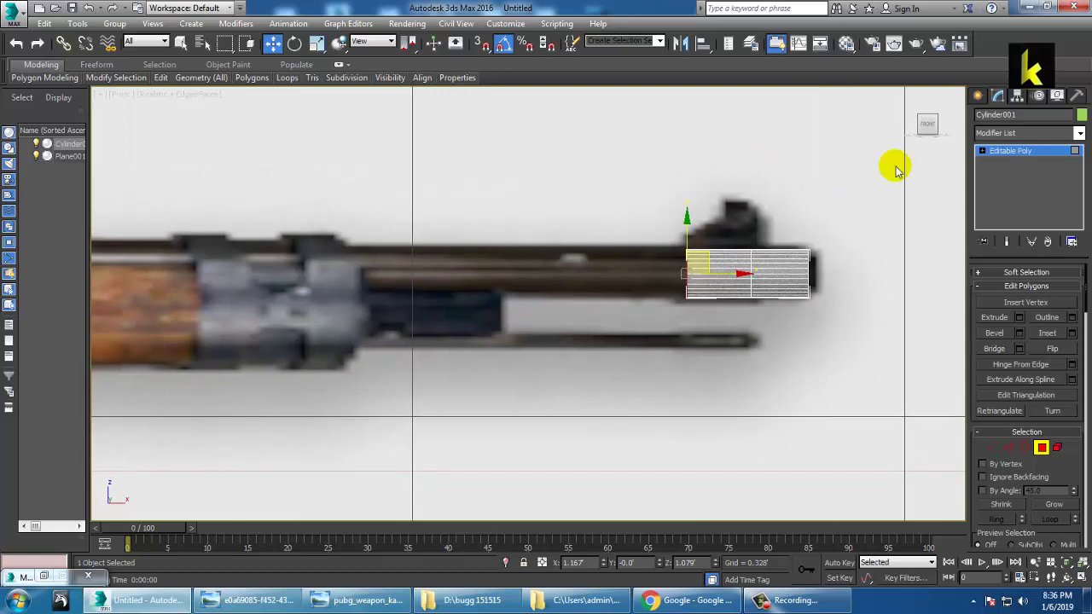
pyautogui.scroll(-2, 794, 222)
pyautogui.moveTo(718, 227); pyautogui.dragTo(666, 247, button='middle')
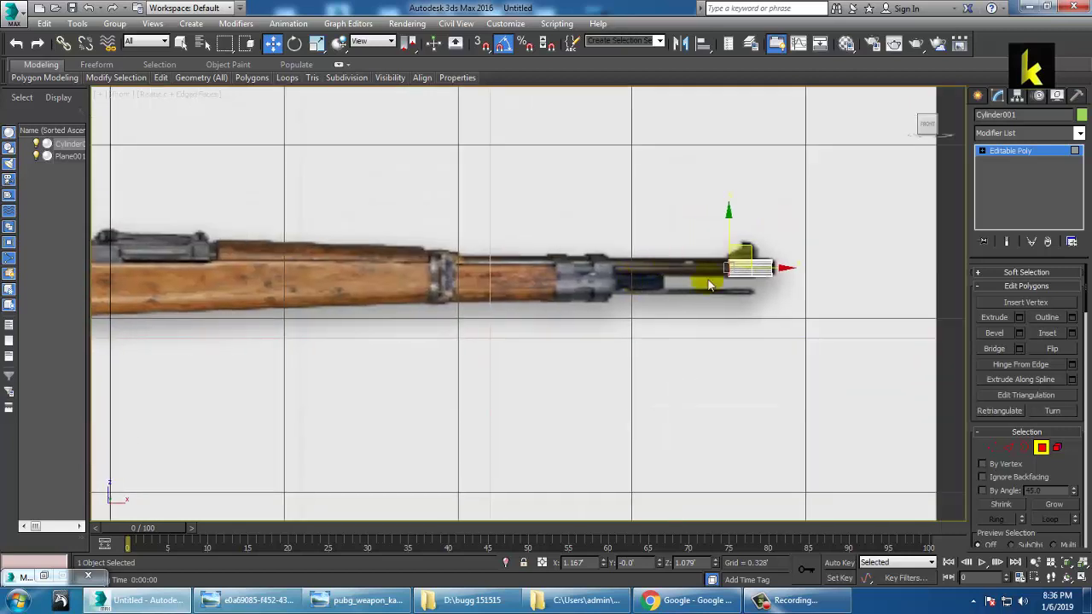
pyautogui.click(1019, 319)
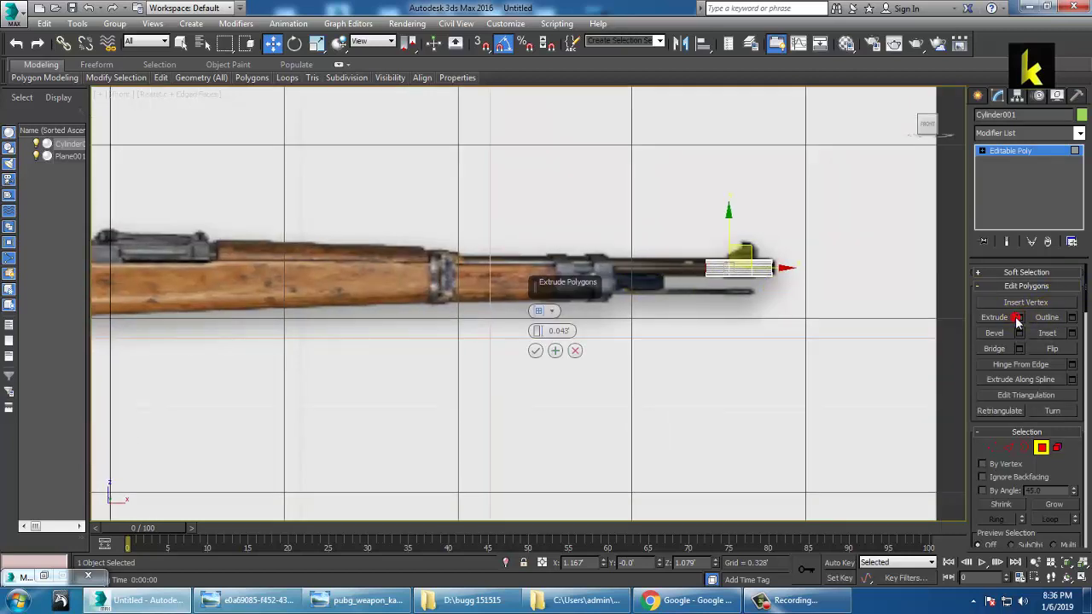
pyautogui.moveTo(538, 336); pyautogui.dragTo(478, 236)
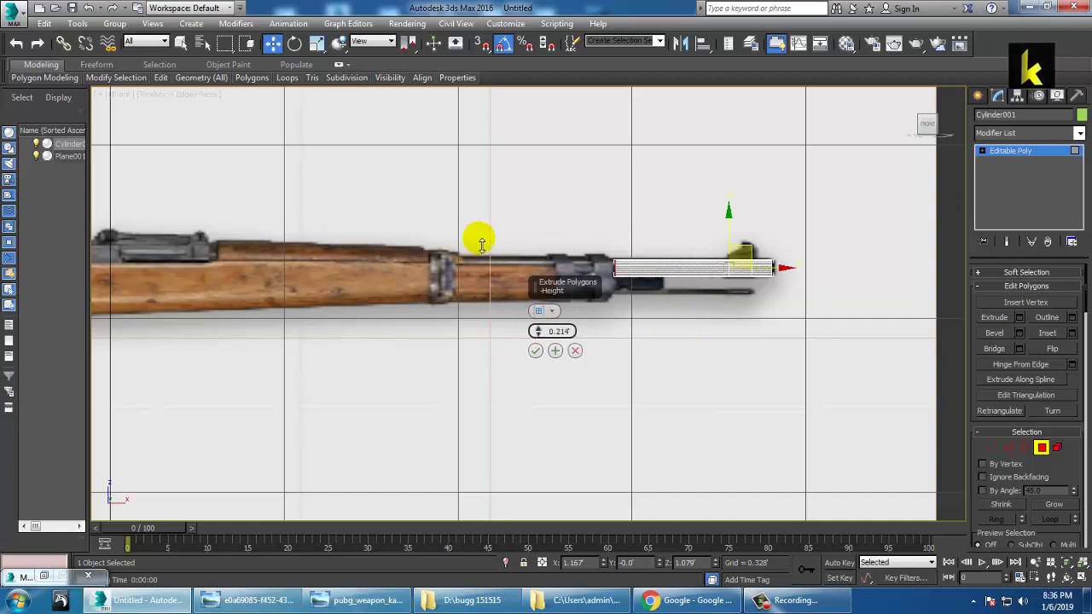
pyautogui.click(555, 350)
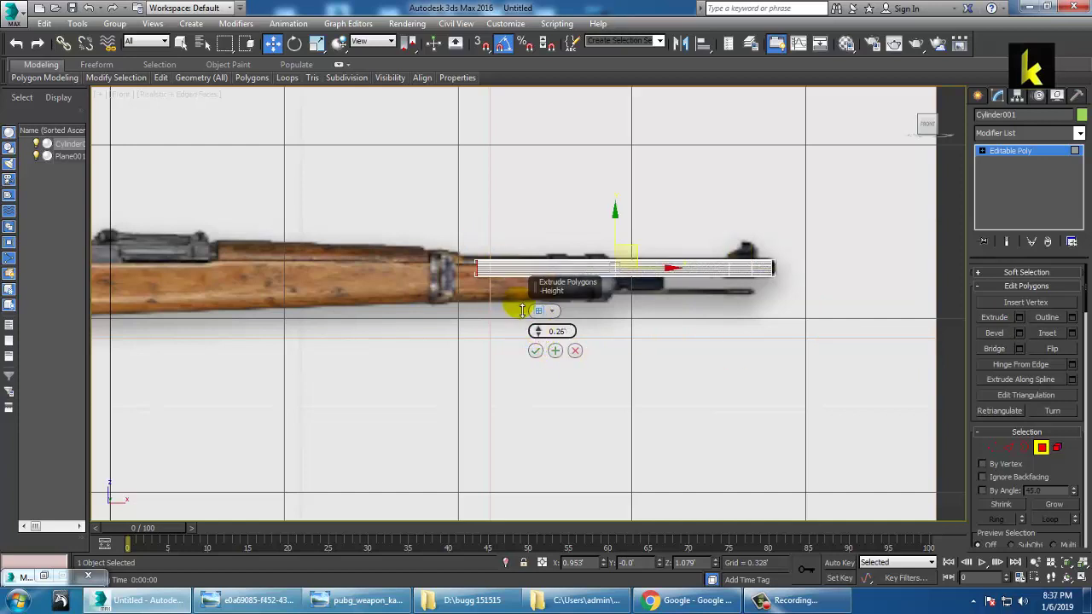
# Extrude the rear cap a further 0.295' or so to the rear barrel band and return to object level.
pyautogui.moveTo(522, 310); pyautogui.dragTo(502, 294)
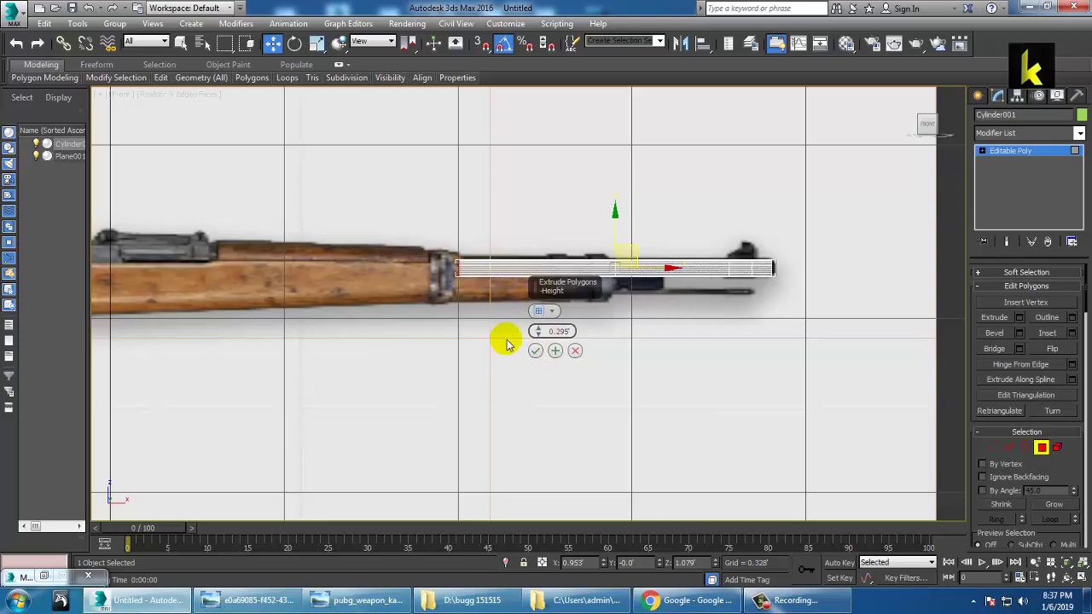
pyautogui.click(535, 351)
pyautogui.hotkey('alt', 'w')
pyautogui.hotkey('alt', 'w')
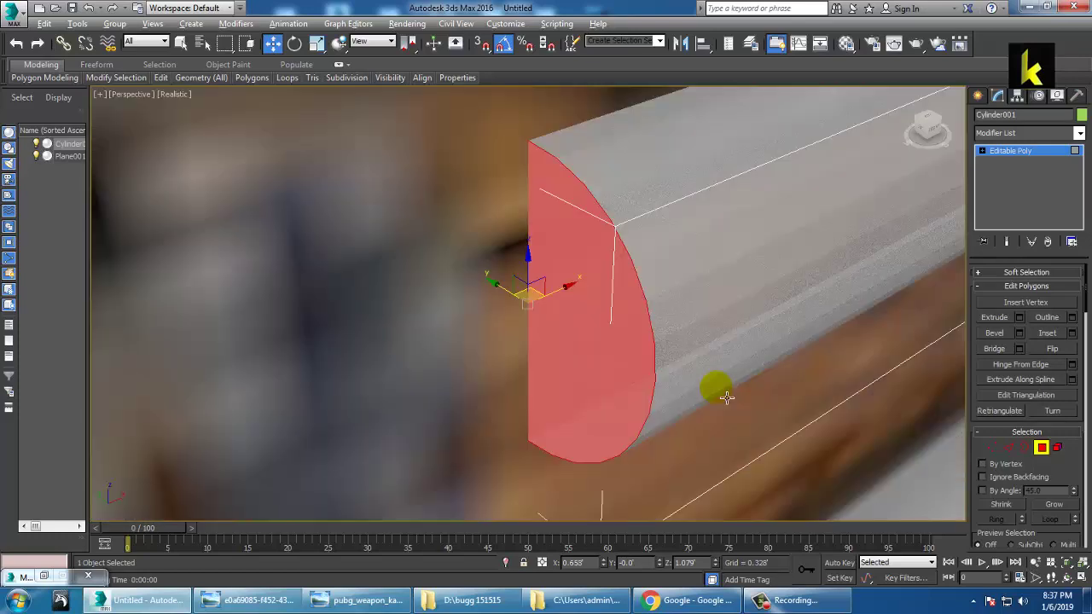
pyautogui.scroll(-5, 721, 390)
pyautogui.click(1016, 153)
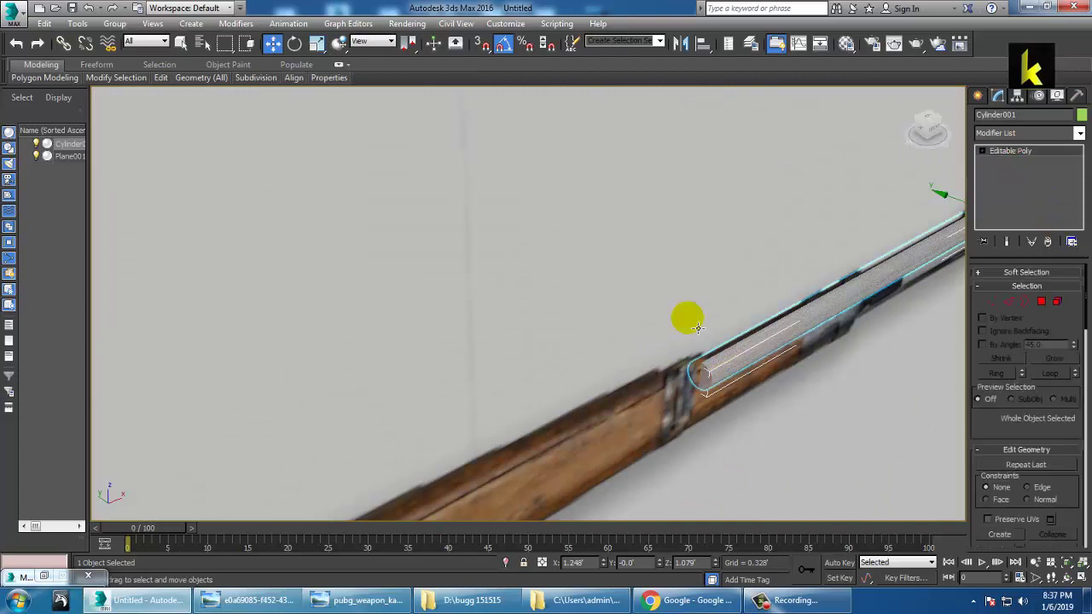
# Show edged faces in the Perspective view and move the barrel along Y to about -0.24', in front of the reference plane.
pyautogui.scroll(-2, 695, 324)
pyautogui.press('F4')
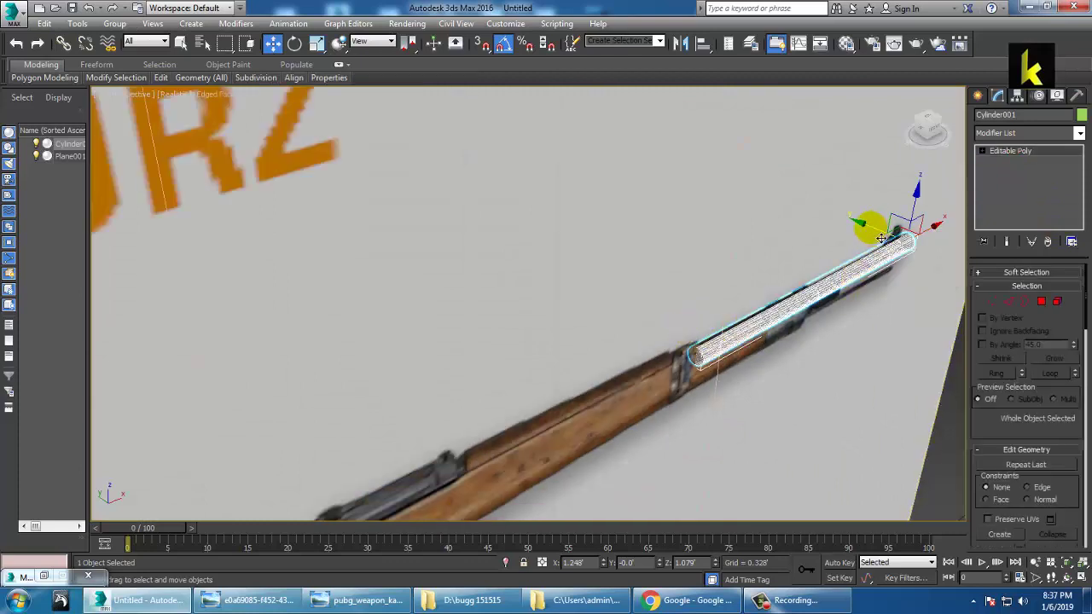
pyautogui.moveTo(879, 237); pyautogui.dragTo(967, 273)
# In the Front view, raise the barrel to about 1.233' in Z, clear of the rifle in the reference image.
pyautogui.hotkey('alt', 'w')
pyautogui.rightClick(869, 227)
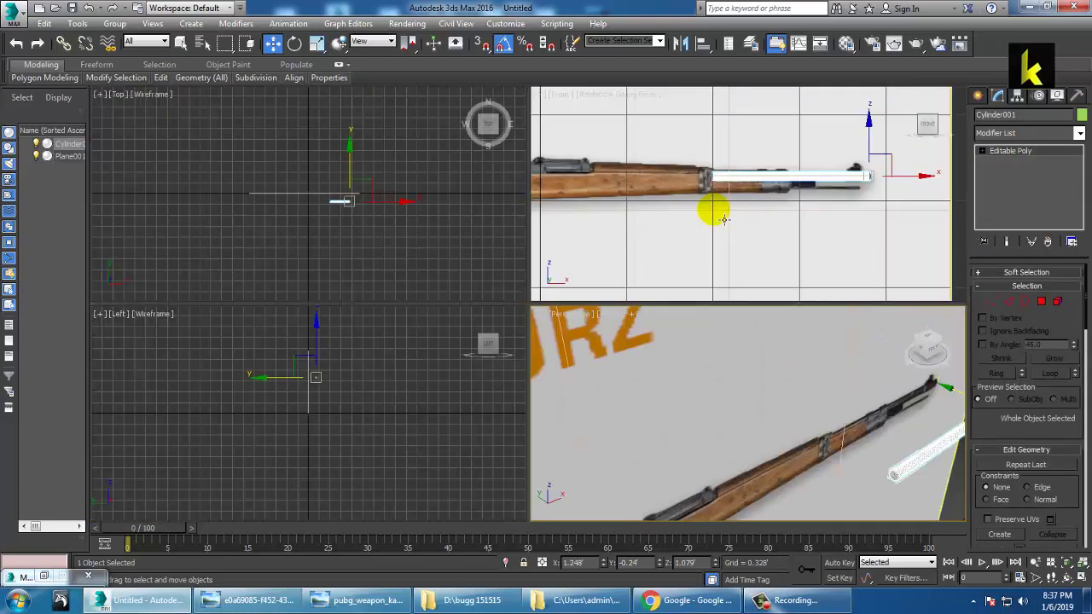
pyautogui.hotkey('alt', 'w')
pyautogui.scroll(2, 676, 235)
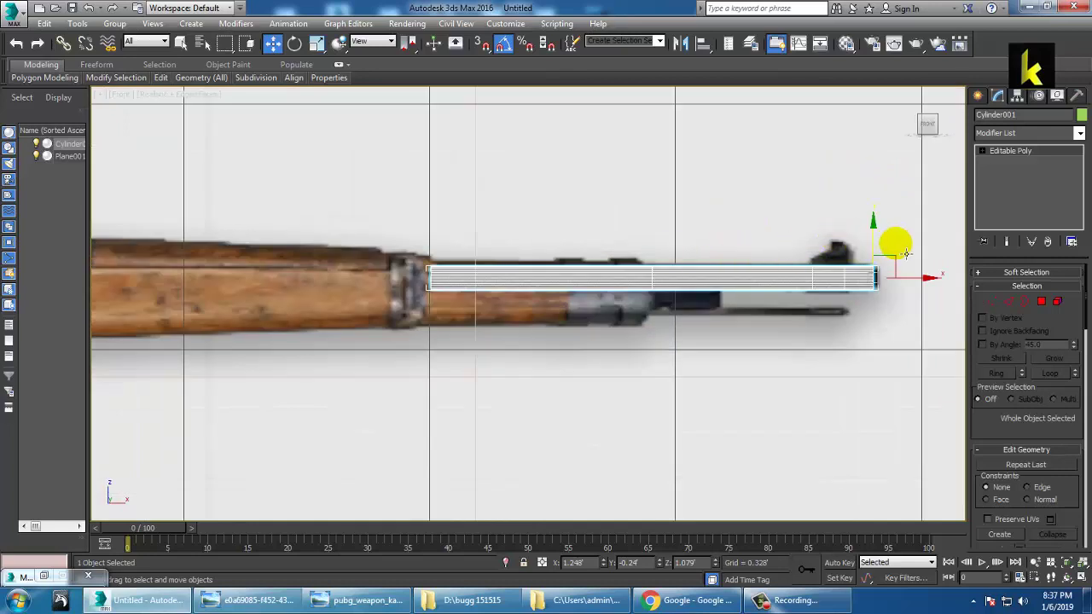
pyautogui.moveTo(882, 248); pyautogui.dragTo(882, 142)
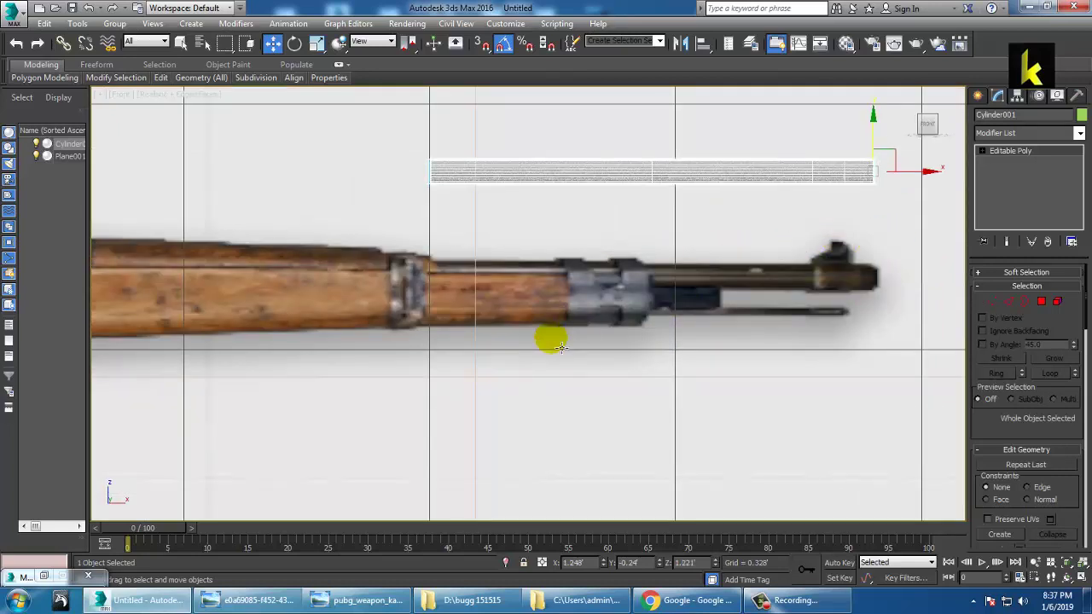
pyautogui.hotkey('ctrl', 'z')
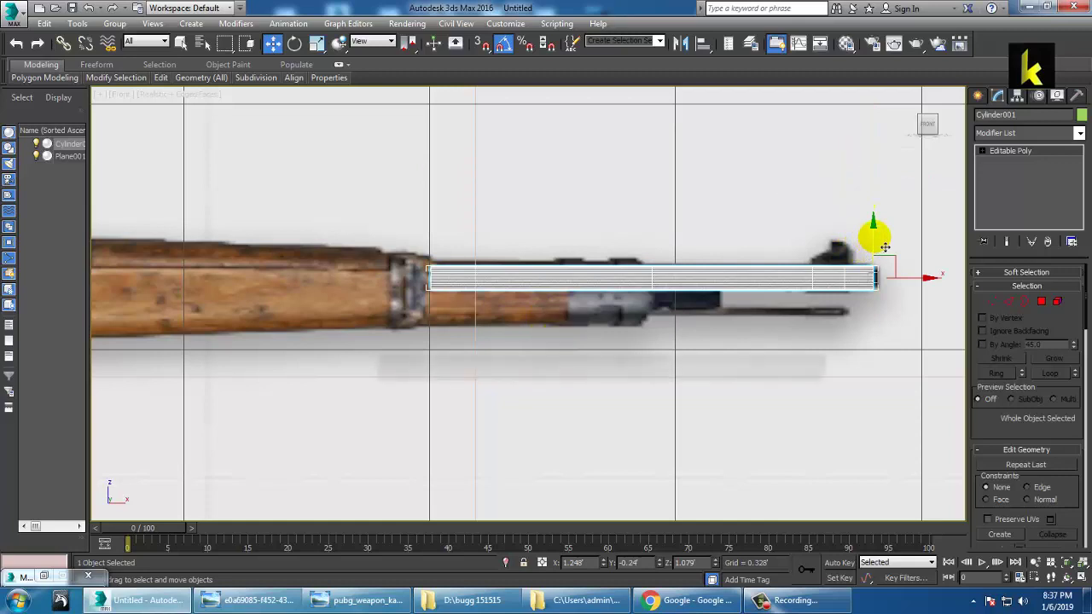
pyautogui.moveTo(871, 236); pyautogui.dragTo(898, 130)
pyautogui.click(983, 236)
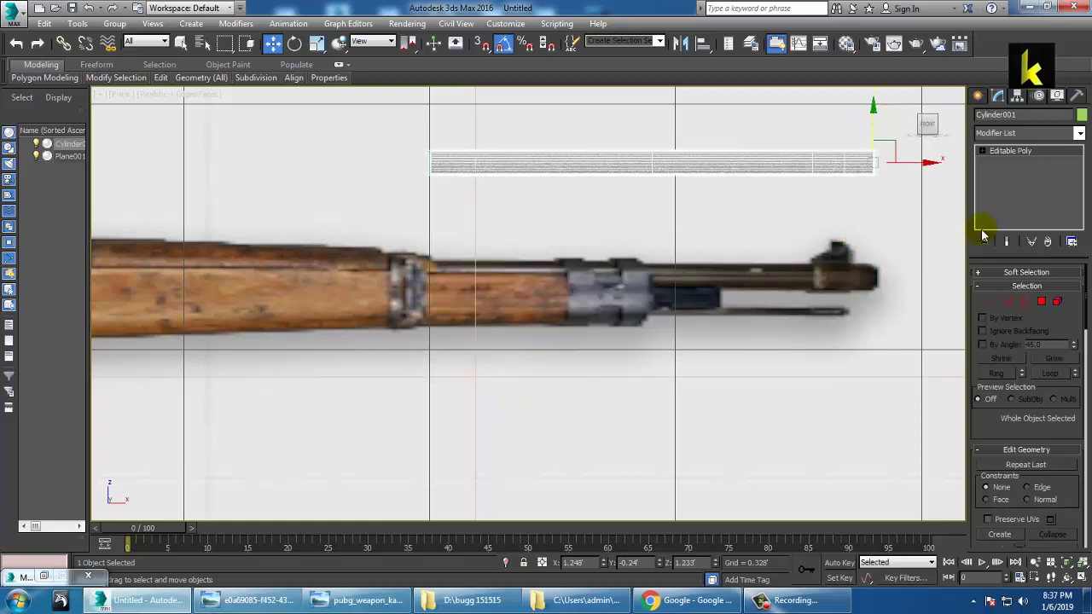
# Create a box about 0.066' long and 0.066' wide over the fore-end just behind the front barrel band.
pyautogui.click(980, 96)
pyautogui.click(1003, 185)
pyautogui.scroll(5, 666, 270)
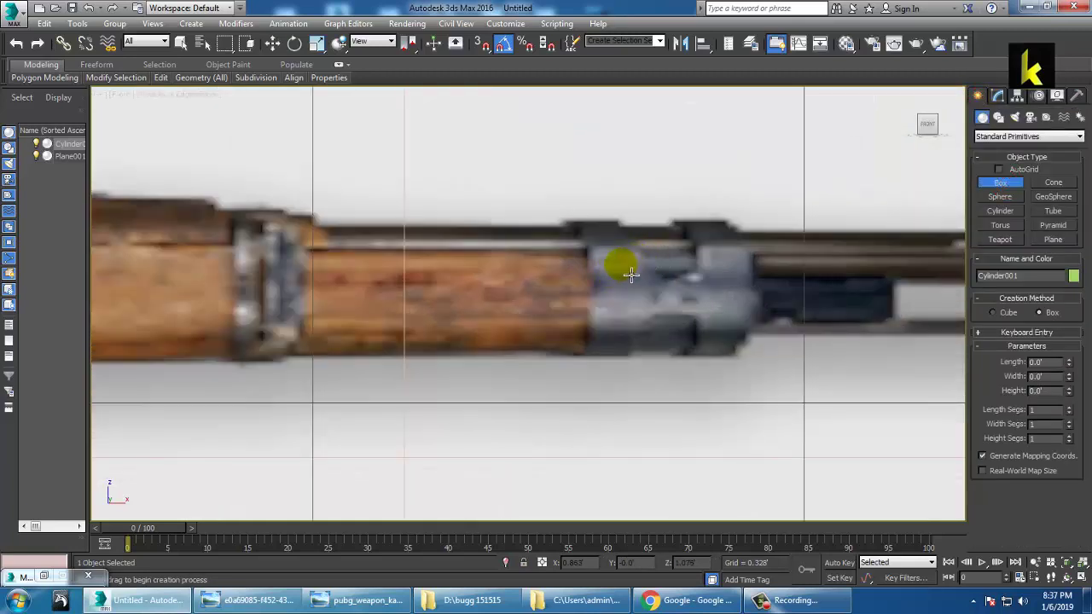
pyautogui.moveTo(622, 251); pyautogui.dragTo(531, 360)
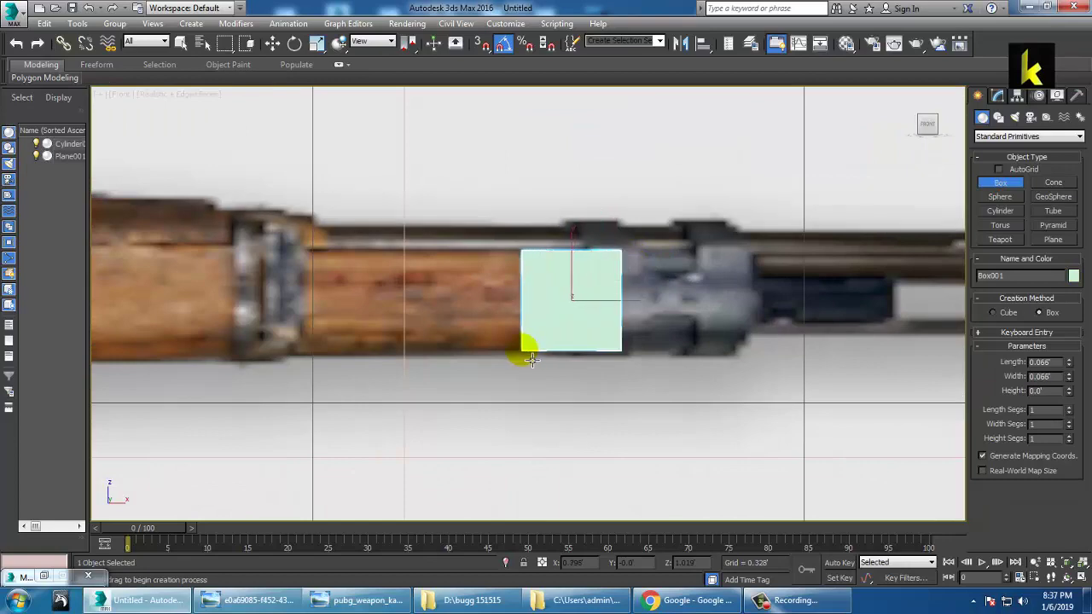
pyautogui.click(537, 265)
# Move the box along Y to about -0.219', away from the reference plane and beneath the barrel.
pyautogui.hotkey('alt', 'w')
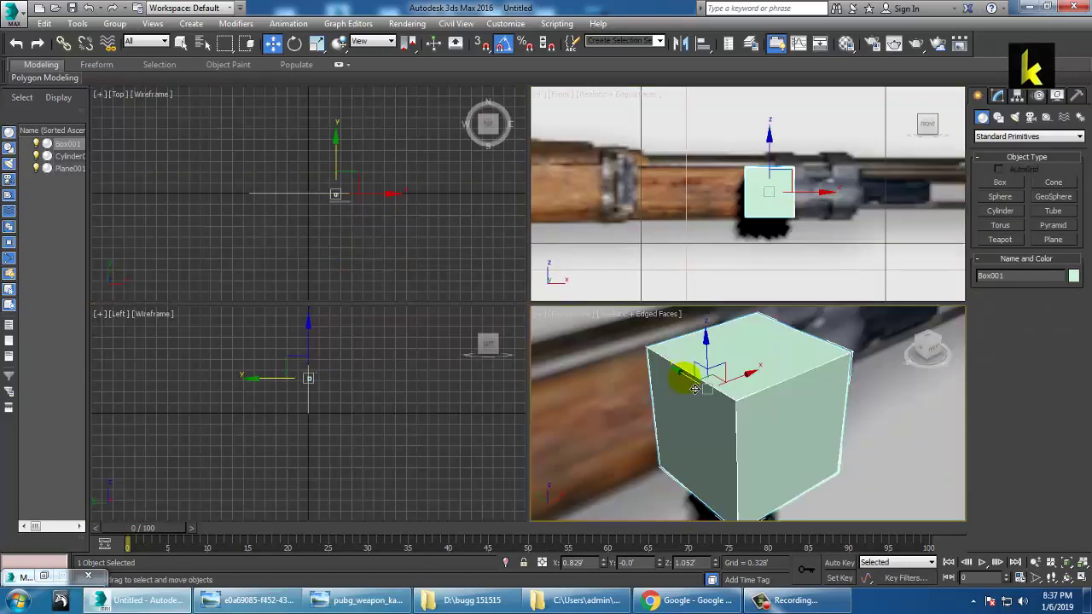
pyautogui.keyDown('alt'); pyautogui.moveTo(696, 386); pyautogui.dragTo(792, 418, button='middle'); pyautogui.keyUp('alt')
pyautogui.hotkey('alt', 'w')
pyautogui.scroll(-8, 792, 417)
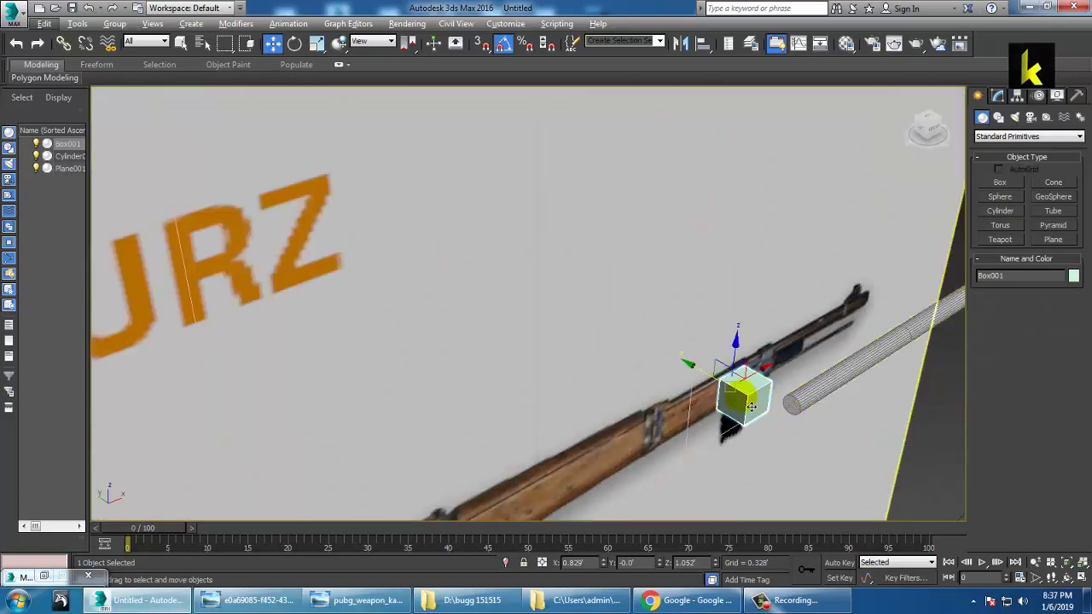
pyautogui.moveTo(707, 379); pyautogui.dragTo(759, 392)
pyautogui.hotkey('alt', 'w')
pyautogui.hotkey('alt', 'w')
pyautogui.scroll(2, 744, 293)
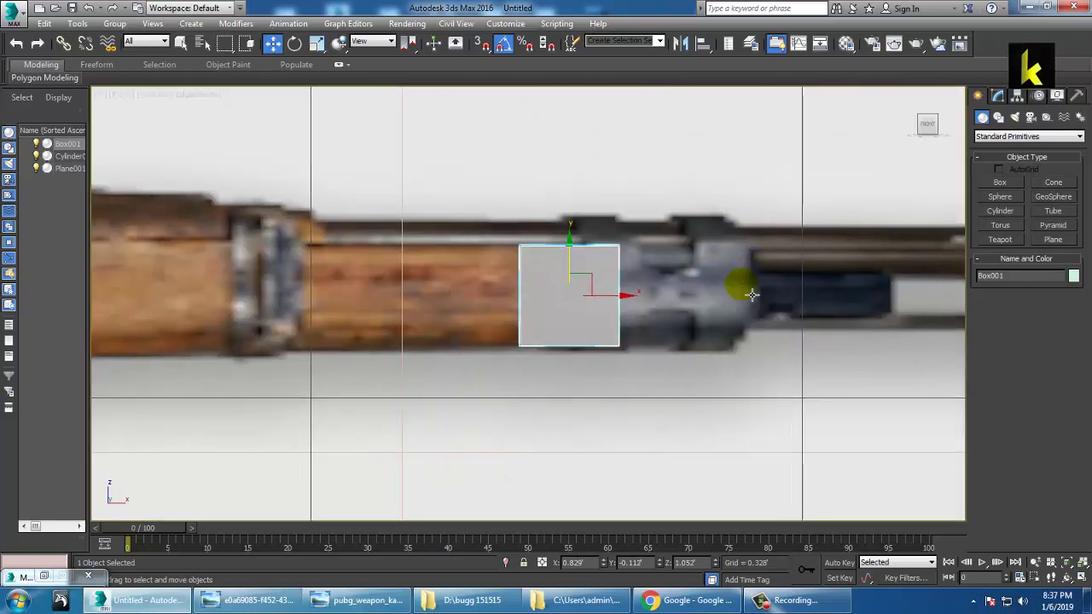
pyautogui.hotkey('alt', 'w')
pyautogui.middleClick(797, 392)
pyautogui.hotkey('alt', 'w')
pyautogui.keyDown('alt'); pyautogui.moveTo(797, 392); pyautogui.dragTo(649, 367, button='middle'); pyautogui.keyUp('alt')
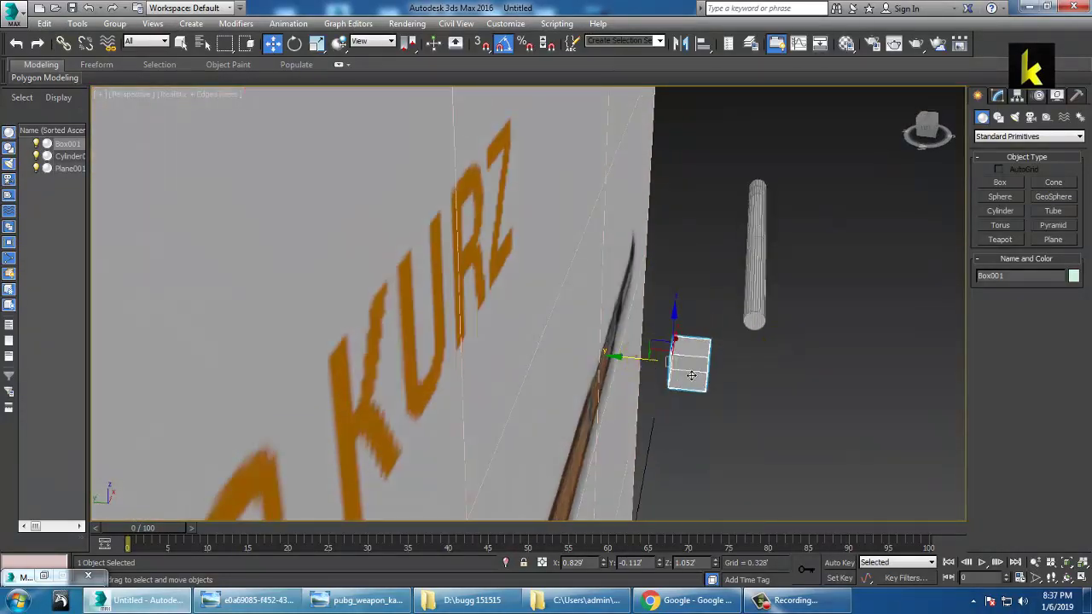
pyautogui.moveTo(691, 376); pyautogui.dragTo(708, 374)
pyautogui.hotkey('alt', 'w')
pyautogui.hotkey('alt', 'w')
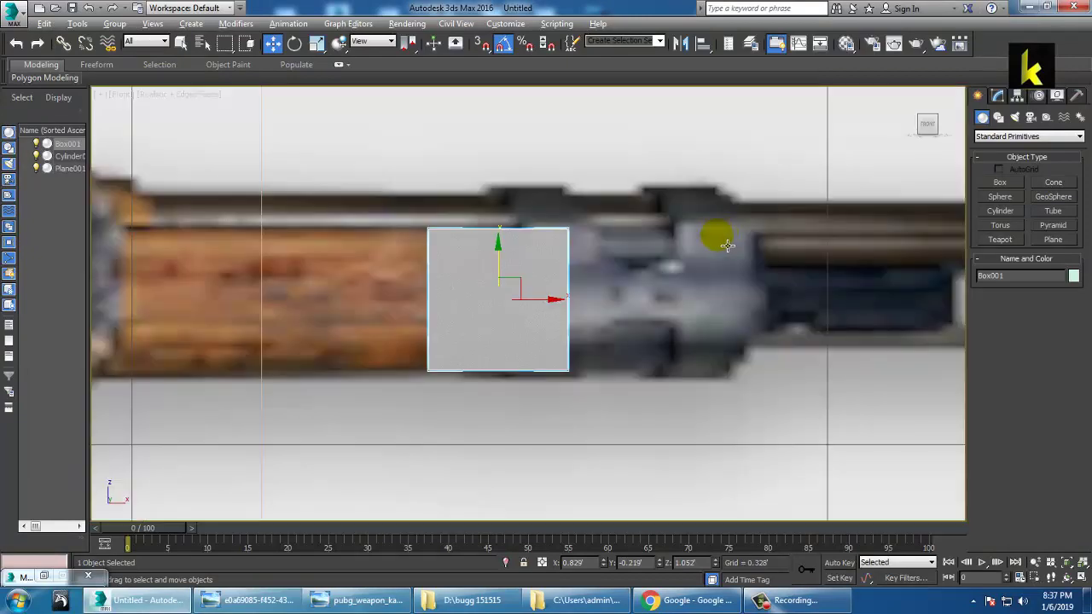
# Select the barrel and lower it about 0.139' back over the rifle in the reference image.
pyautogui.hotkey('alt', 'w')
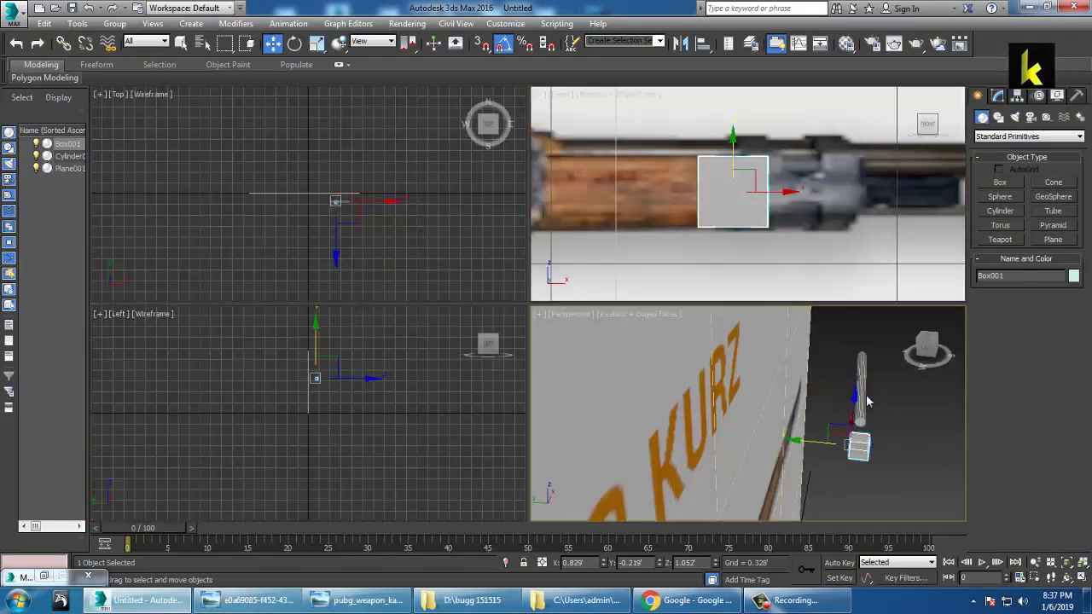
pyautogui.click(807, 267)
pyautogui.click(854, 418)
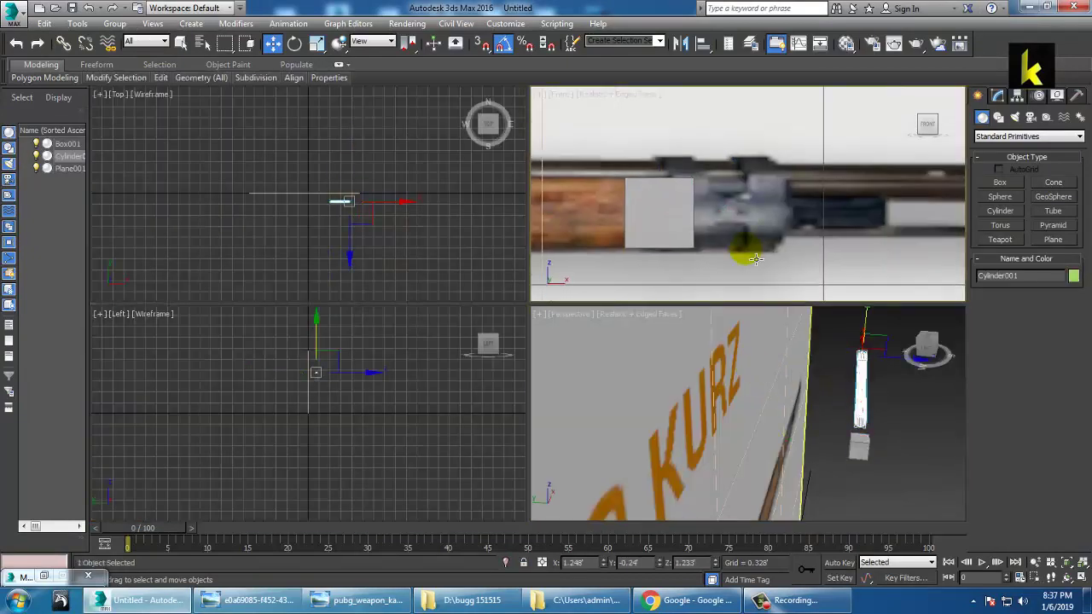
pyautogui.hotkey('alt', 'w')
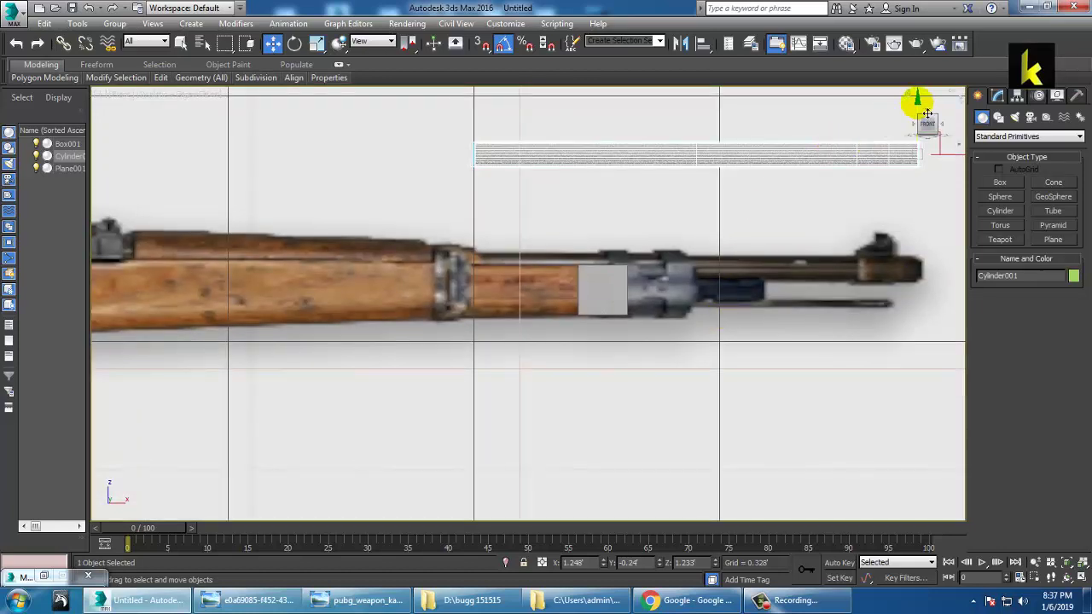
pyautogui.moveTo(928, 114); pyautogui.dragTo(953, 216)
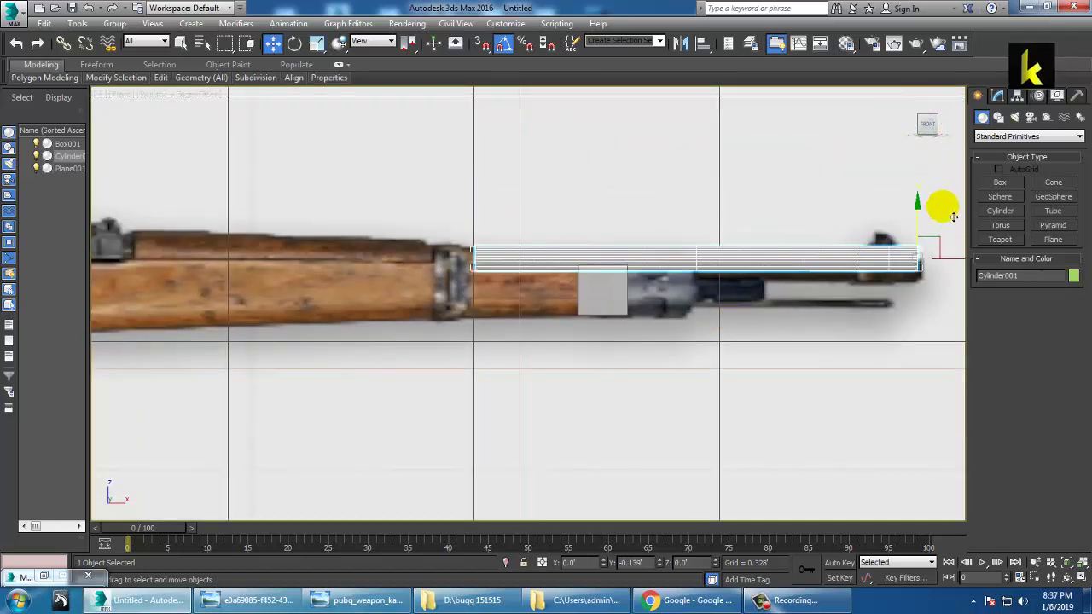
# Shift the box along Y to about -0.208' so that it is centred on the barrel.
pyautogui.hotkey('alt', 'w')
pyautogui.middleClick(812, 398)
pyautogui.press('z')
pyautogui.keyDown('alt'); pyautogui.moveTo(780, 392); pyautogui.dragTo(767, 450, button='middle'); pyautogui.keyUp('alt')
pyautogui.click(768, 450)
pyautogui.moveTo(701, 462); pyautogui.dragTo(691, 465)
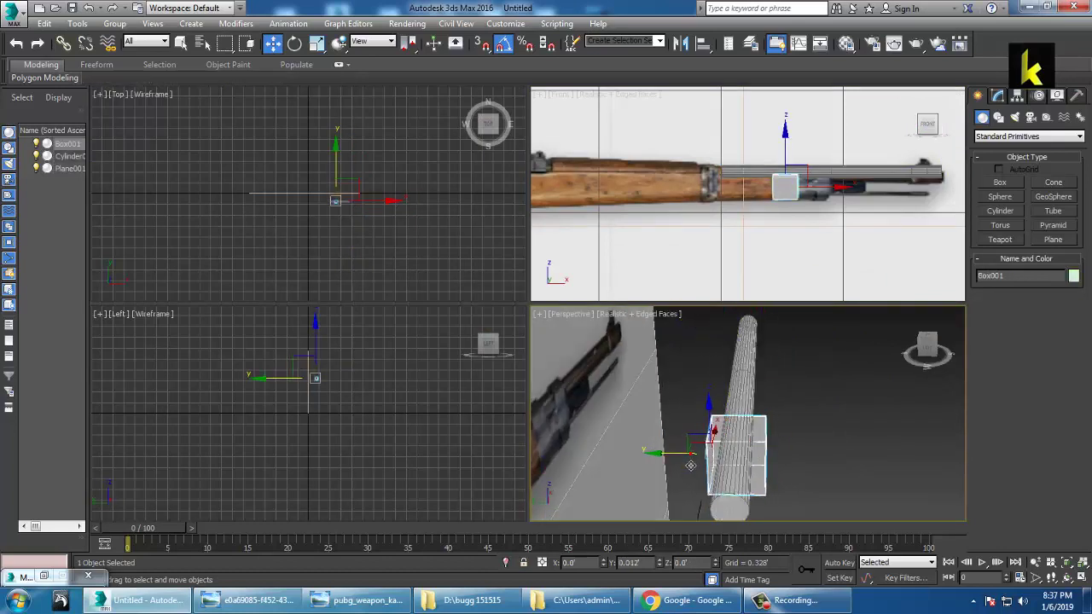
# Convert the box to an Editable Mesh.
pyautogui.hotkey('alt', 'w')
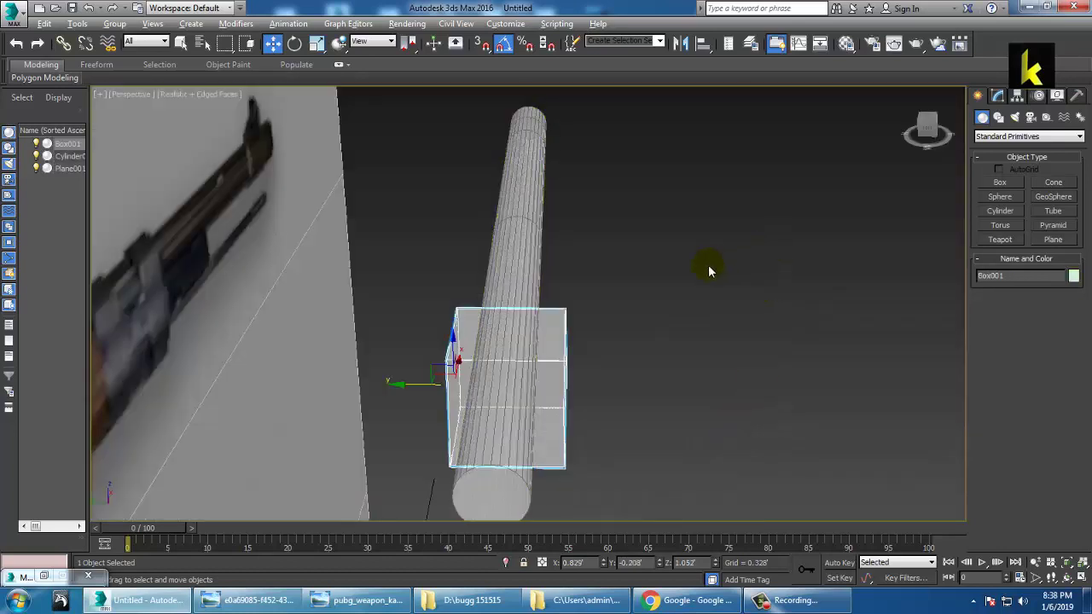
pyautogui.hotkey('alt', 'w')
pyautogui.hotkey('alt', 'w')
pyautogui.scroll(4, 608, 334)
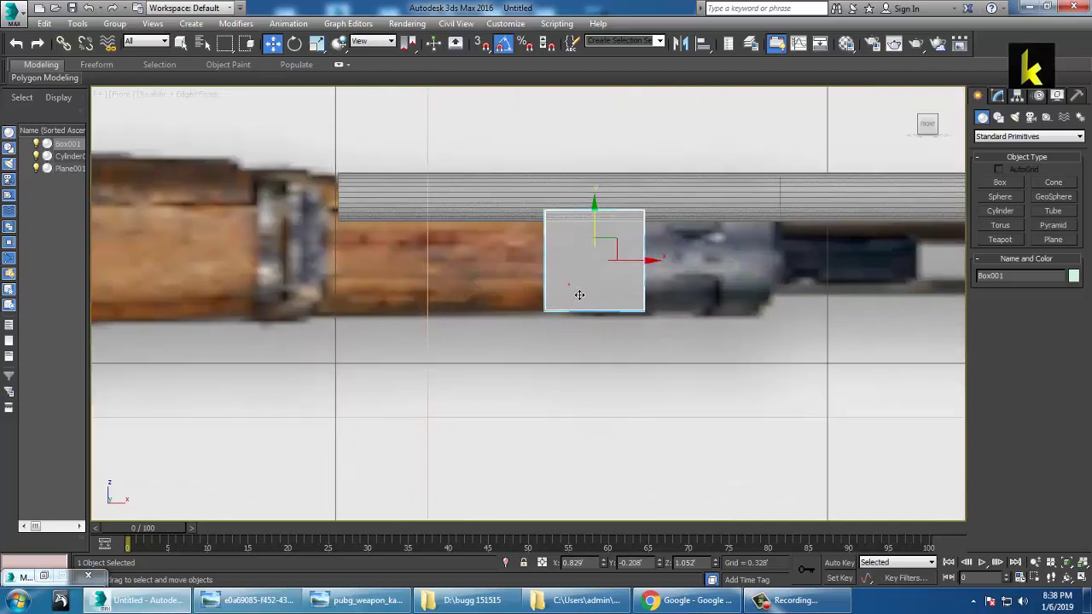
pyautogui.rightClick(592, 259)
pyautogui.click(681, 392)
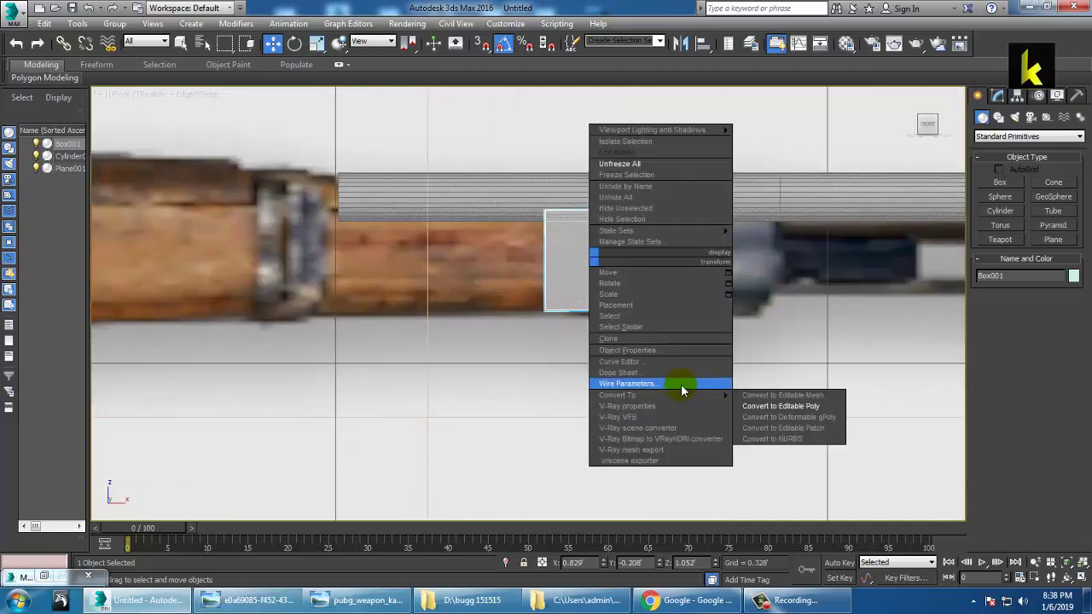
pyautogui.click(775, 396)
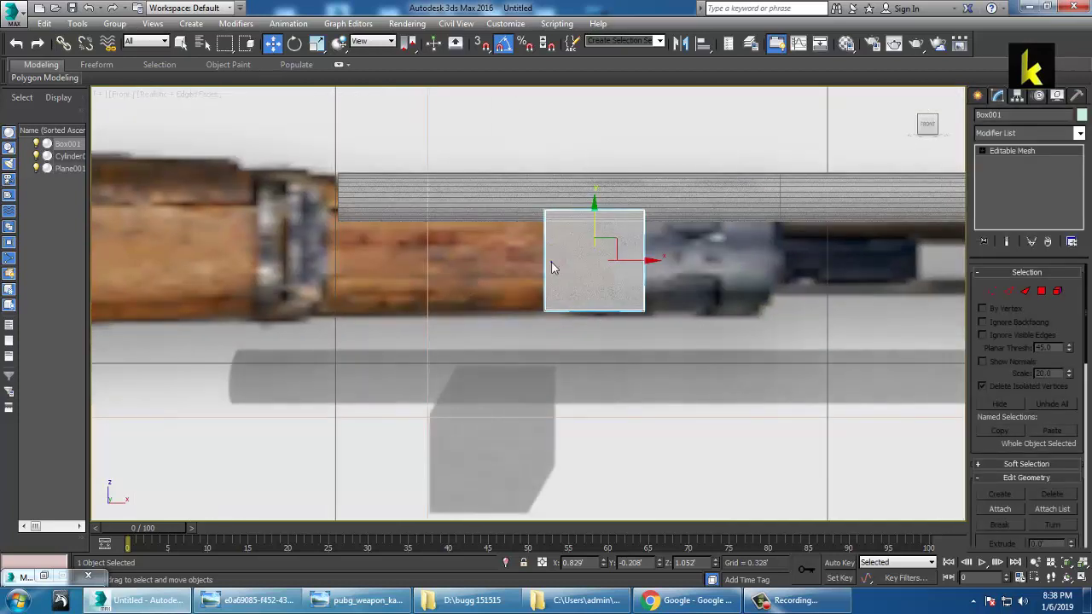
# Convert the box to an Editable Poly.
pyautogui.rightClick(551, 262)
pyautogui.moveTo(635, 398)
pyautogui.click(739, 407)
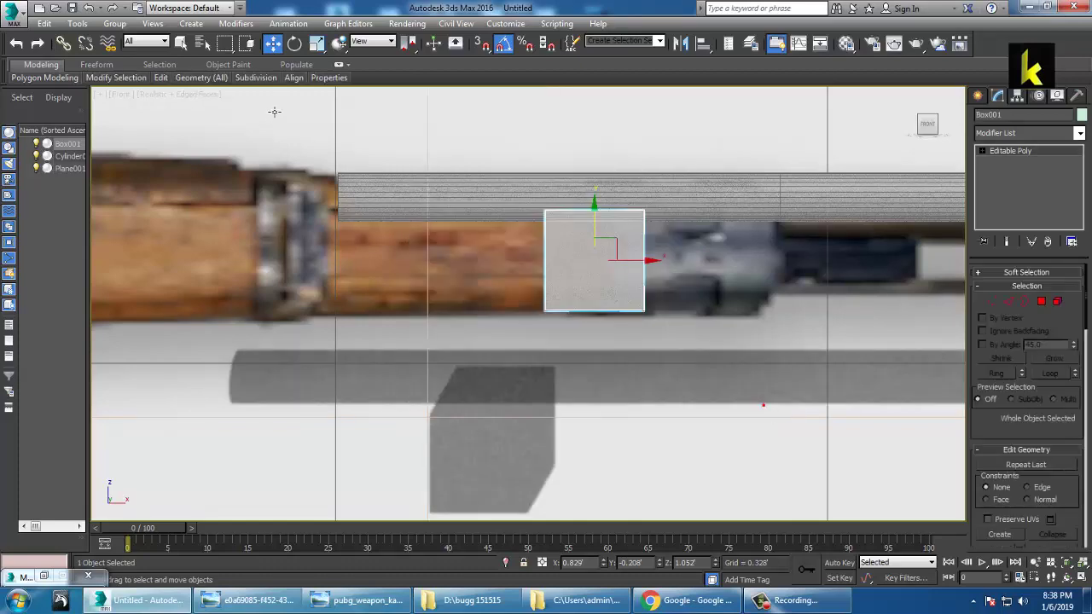
# Add two horizontal edge loops to the box with Swift Loop, one near its lower edge and one near its upper edge.
pyautogui.doubleClick(44, 65)
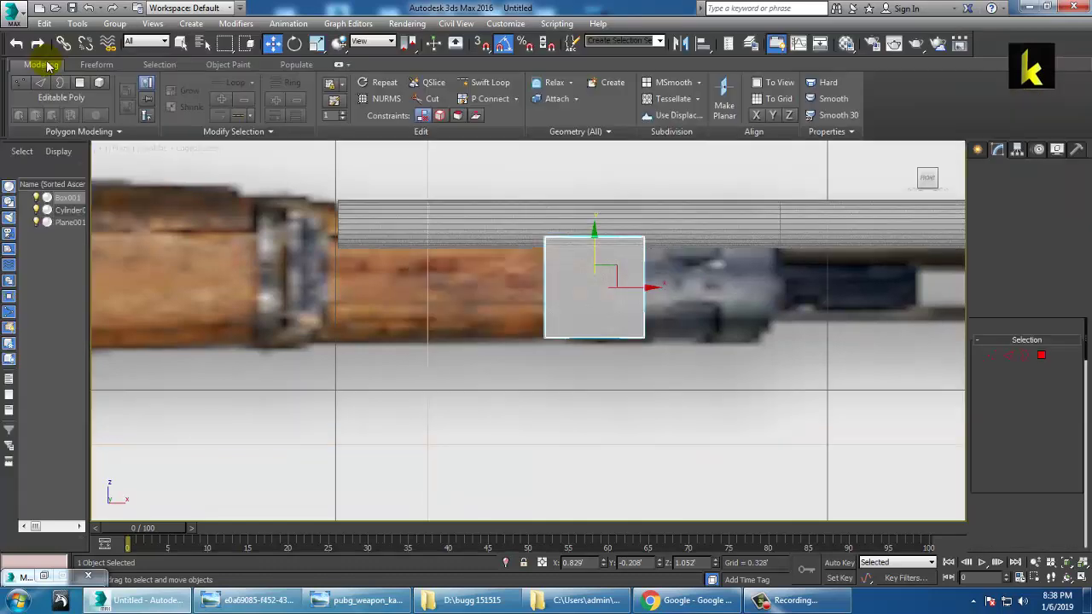
pyautogui.click(483, 82)
pyautogui.click(553, 321)
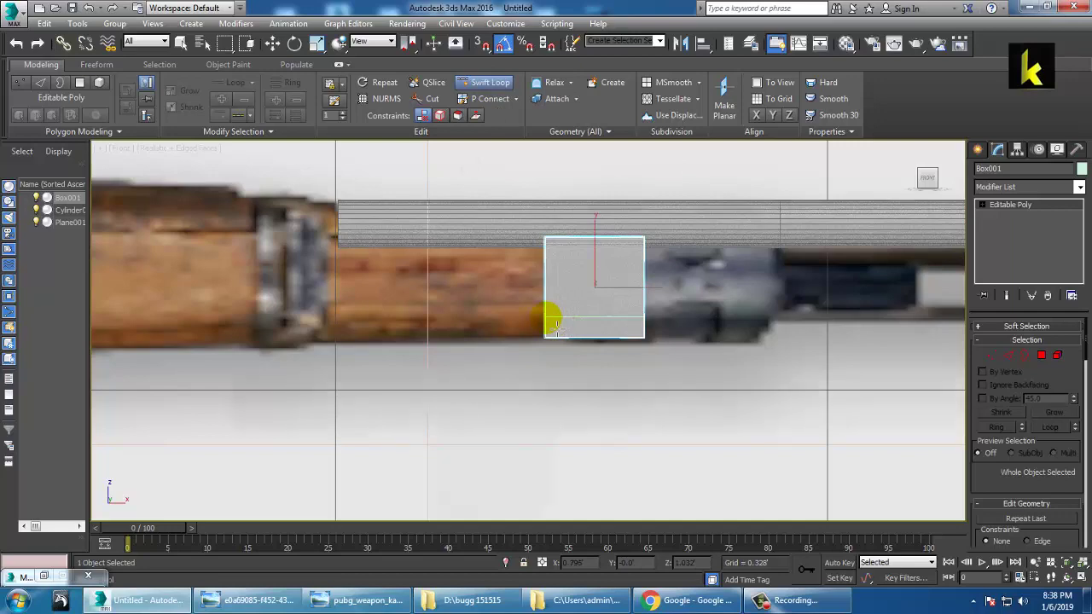
pyautogui.click(550, 260)
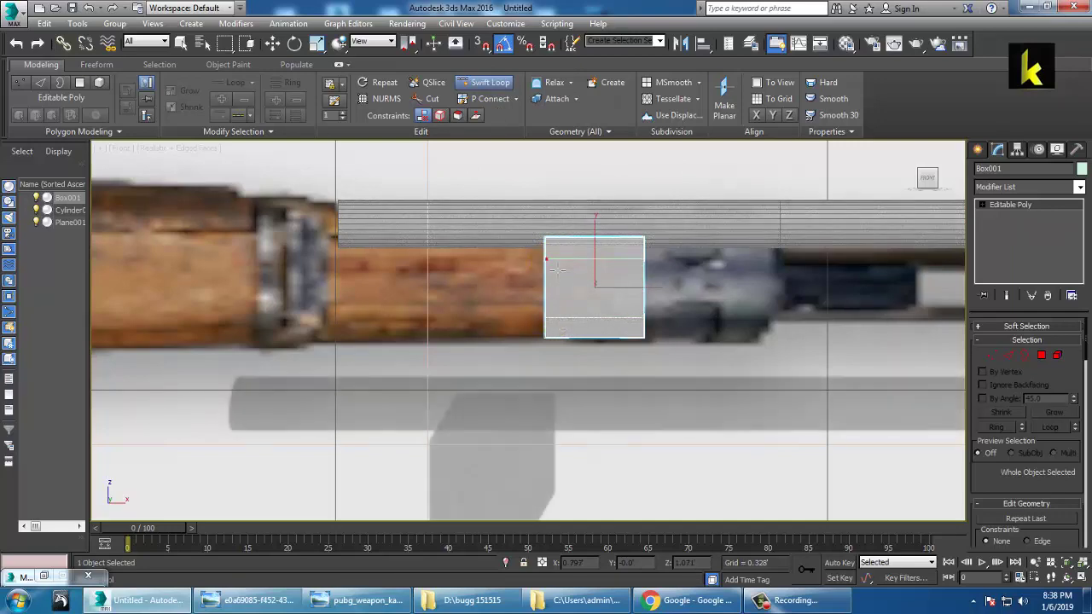
pyautogui.rightClick(549, 260)
# Narrow the box's upper end by scaling its top four vertices inward along the horizontal axis in the left view.
pyautogui.hotkey('alt', 'w')
pyautogui.hotkey('alt', 'w')
pyautogui.keyDown('alt'); pyautogui.moveTo(794, 460); pyautogui.dragTo(739, 377, button='middle'); pyautogui.keyUp('alt')
pyautogui.keyDown('alt'); pyautogui.moveTo(553, 320); pyautogui.dragTo(559, 348, button='middle'); pyautogui.keyUp('alt')
pyautogui.hotkey('alt', 'w')
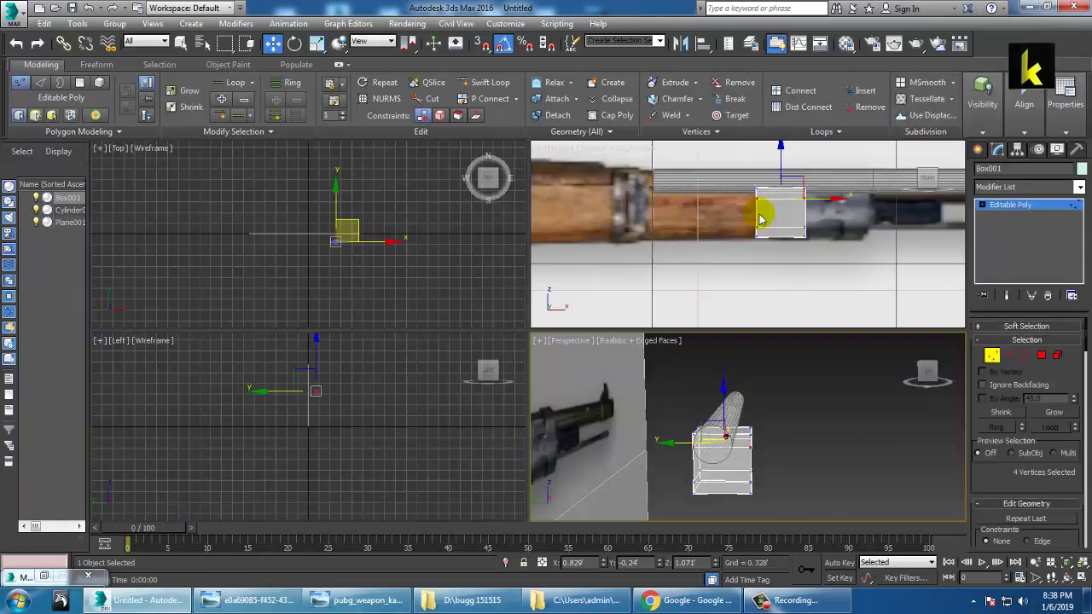
pyautogui.hotkey('alt', 'w')
pyautogui.scroll(5, 568, 324)
pyautogui.scroll(-3, 556, 322)
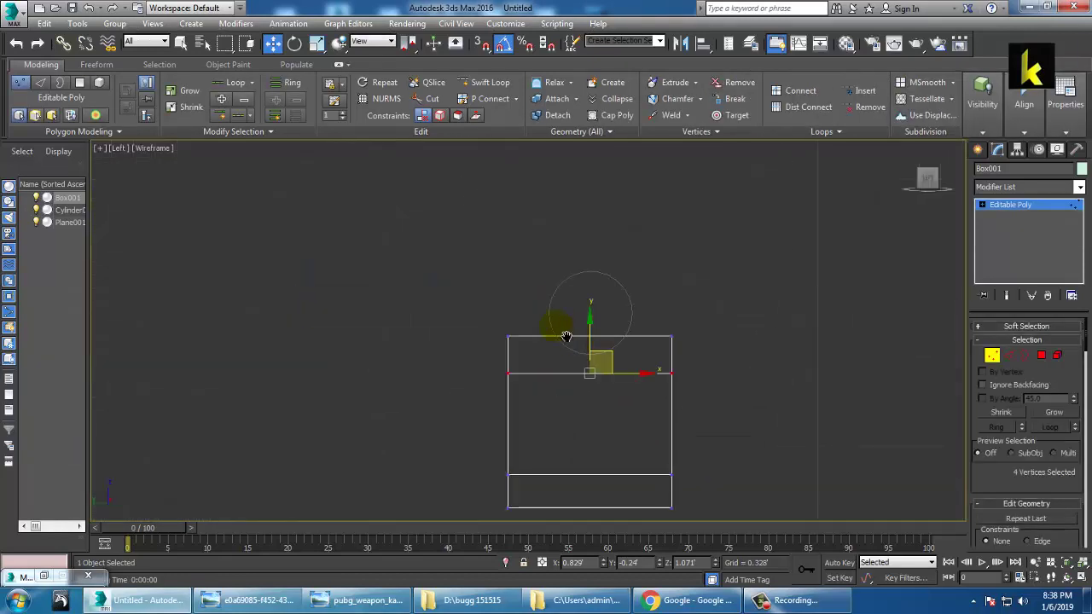
pyautogui.press('r')
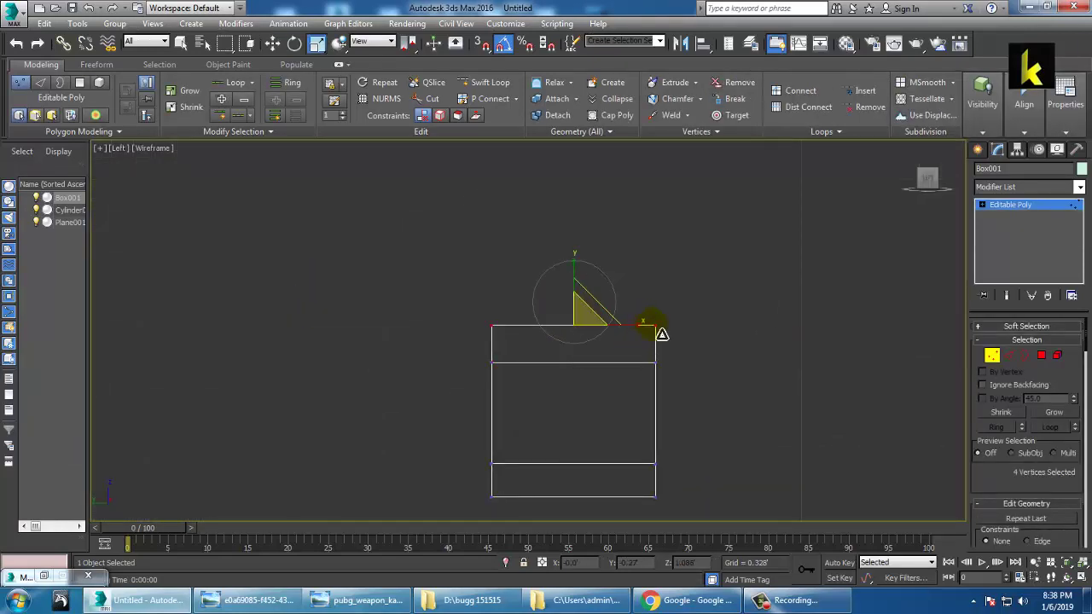
pyautogui.moveTo(691, 325); pyautogui.dragTo(642, 335)
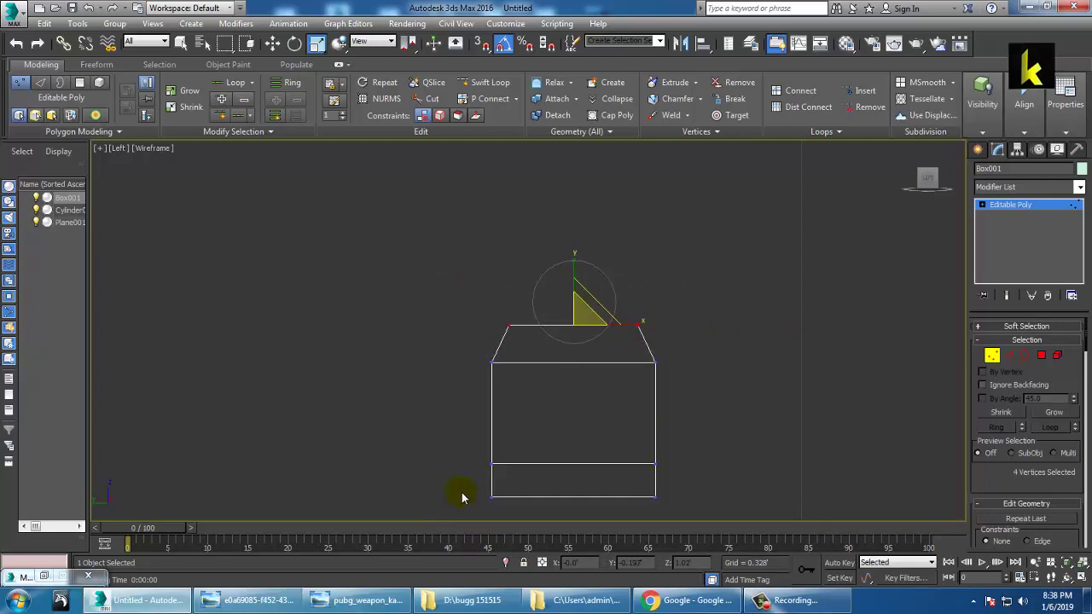
# Scale the box's bottom four vertices inward to 78% horizontally to mirror the bevelled upper corners.
pyautogui.moveTo(460, 493); pyautogui.dragTo(744, 569)
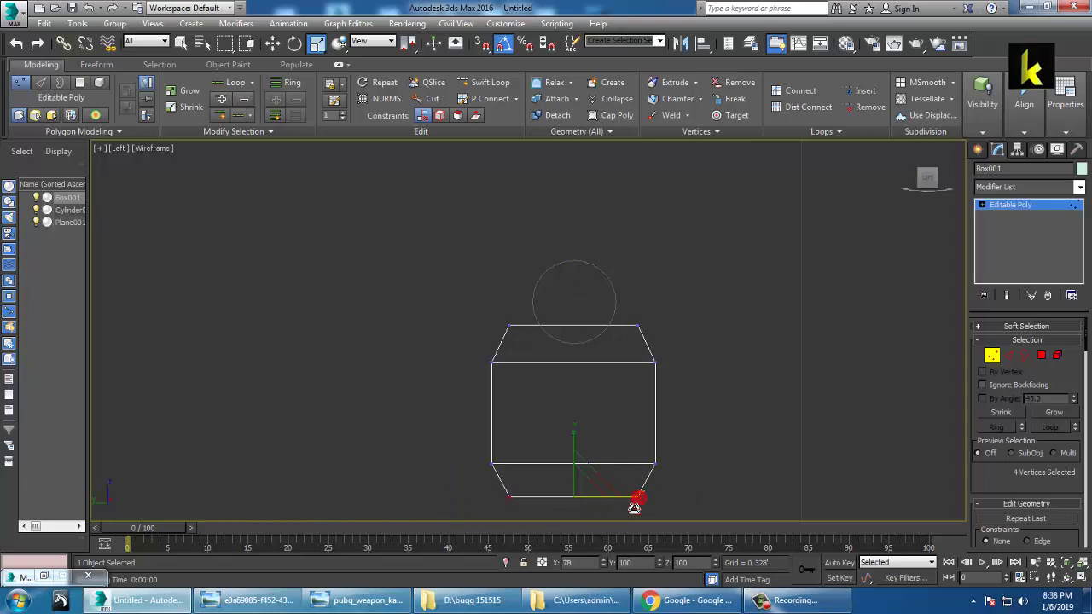
pyautogui.moveTo(634, 508); pyautogui.dragTo(634, 508)
pyautogui.press('w')
pyautogui.hotkey('alt', 'w')
pyautogui.middleClick(695, 443)
pyautogui.hotkey('alt', 'w')
pyautogui.moveTo(570, 380)
pyautogui.keyDown('alt'); pyautogui.mouseDown(button='middle')
pyautogui.moveTo(593, 385)
pyautogui.moveTo(561, 386)
pyautogui.mouseUp(button='middle'); pyautogui.keyUp('alt')
# Extrude the box's rear end polygons about 0.146' along the wooden fore-end up to the metal barrel band.
pyautogui.hotkey('alt', 'w')
pyautogui.moveTo(751, 253); pyautogui.dragTo(719, 256, button='middle')
pyautogui.hotkey('alt', 'w')
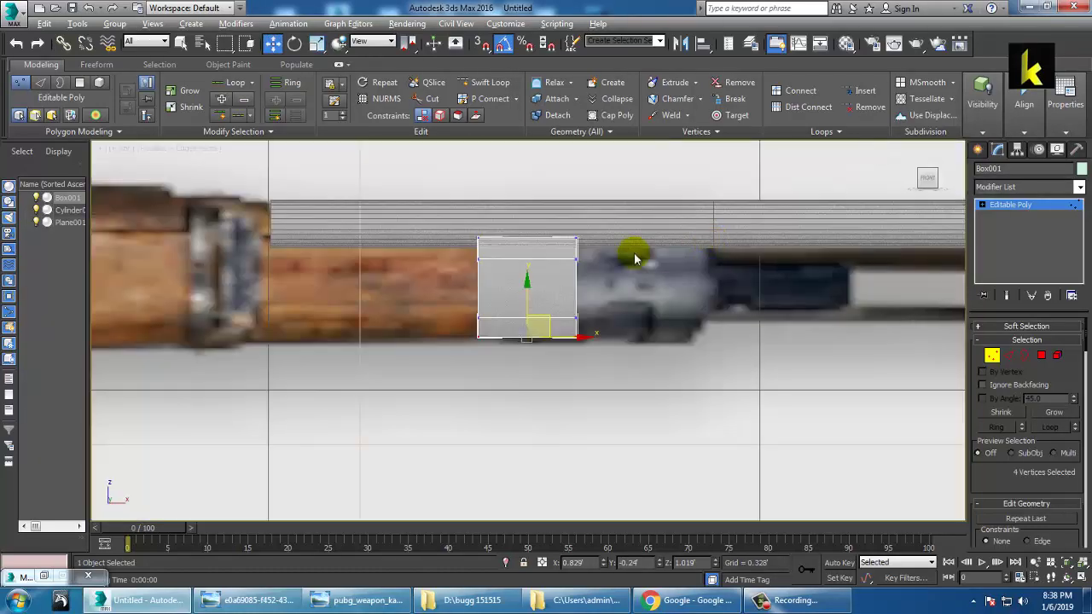
pyautogui.moveTo(522, 291); pyautogui.dragTo(715, 278, button='middle')
pyautogui.scroll(-3, 613, 317)
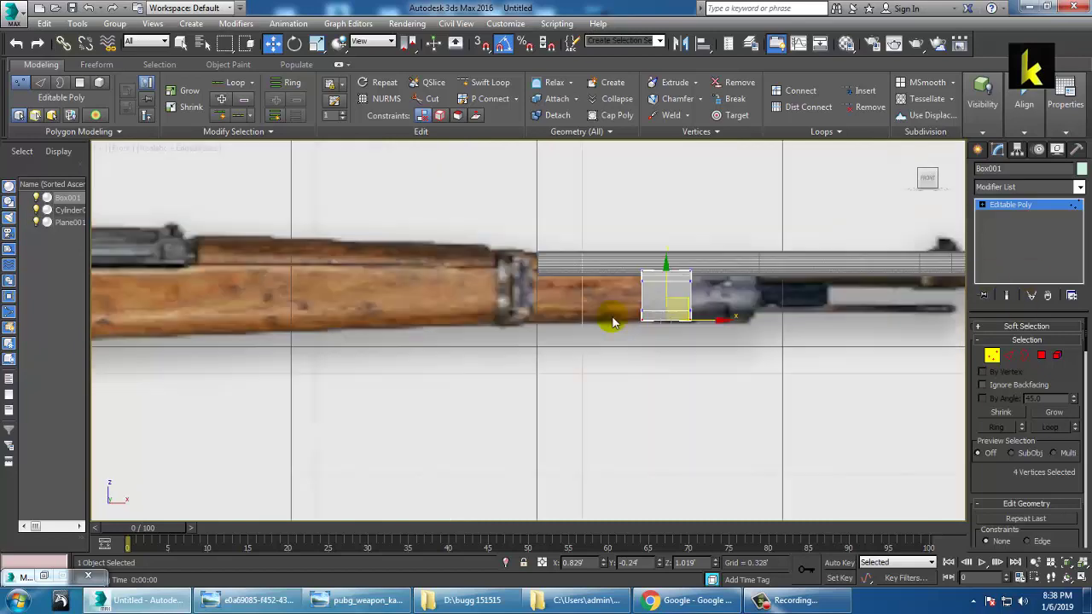
pyautogui.scroll(-2, 689, 341)
pyautogui.scroll(3, 683, 348)
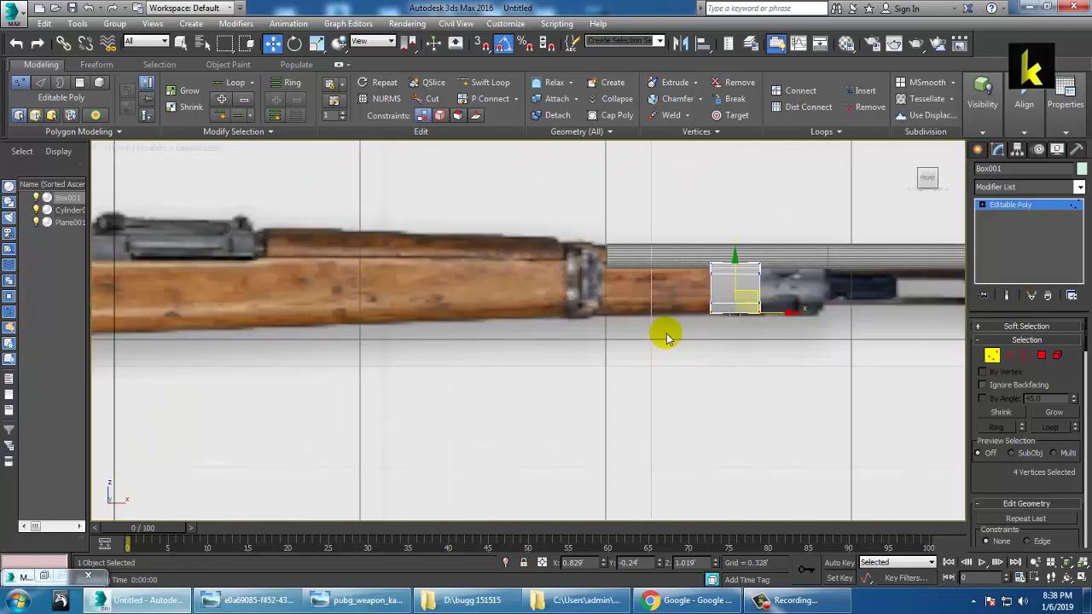
pyautogui.click(1046, 359)
pyautogui.scroll(2, 793, 276)
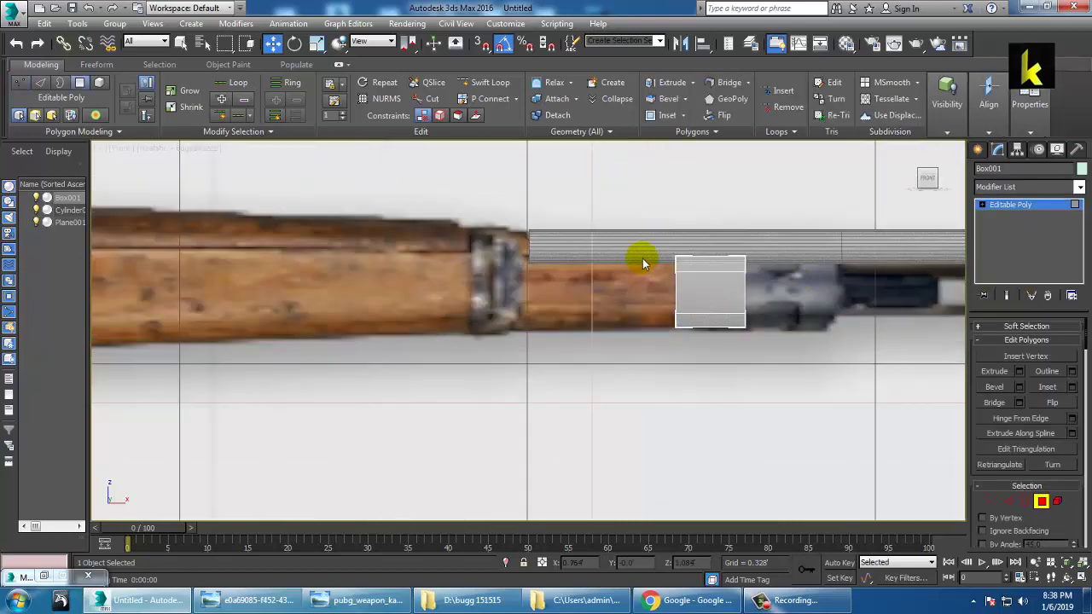
pyautogui.moveTo(610, 215); pyautogui.dragTo(687, 397)
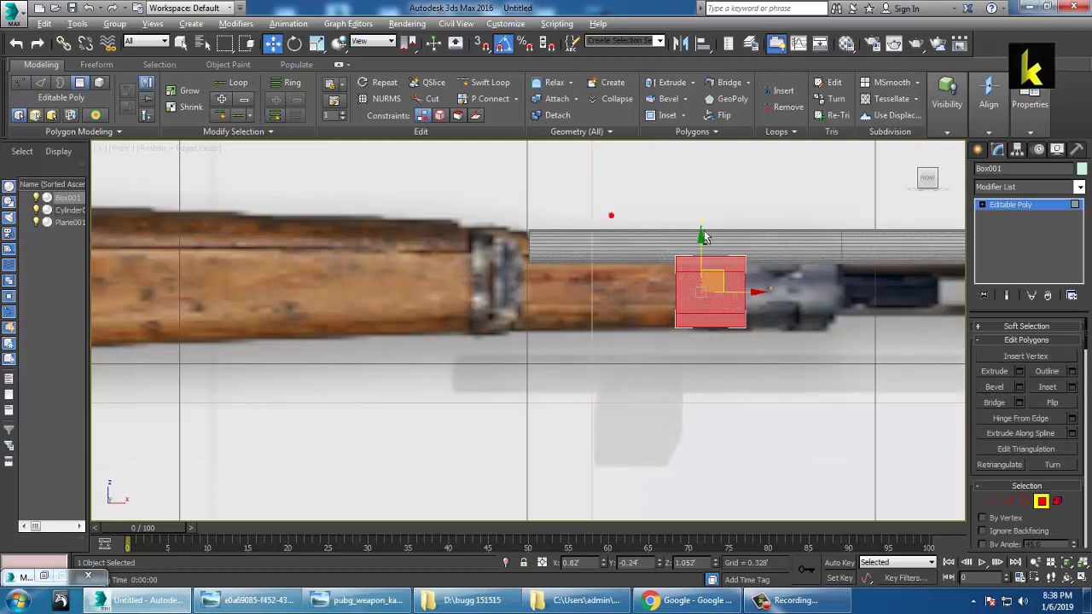
pyautogui.click(1020, 373)
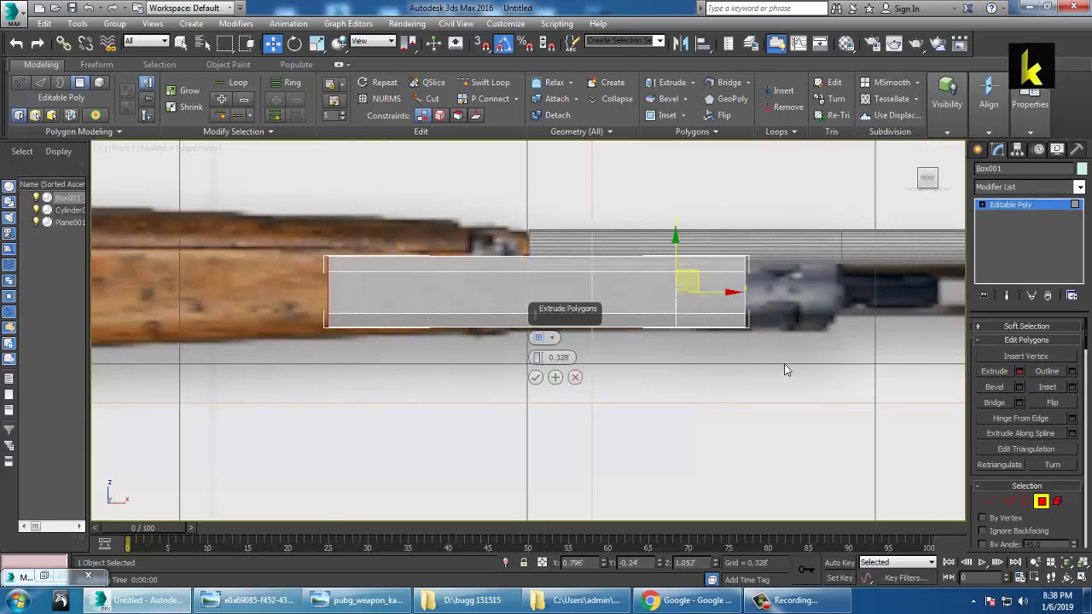
pyautogui.moveTo(536, 358); pyautogui.dragTo(687, 555)
pyautogui.click(536, 378)
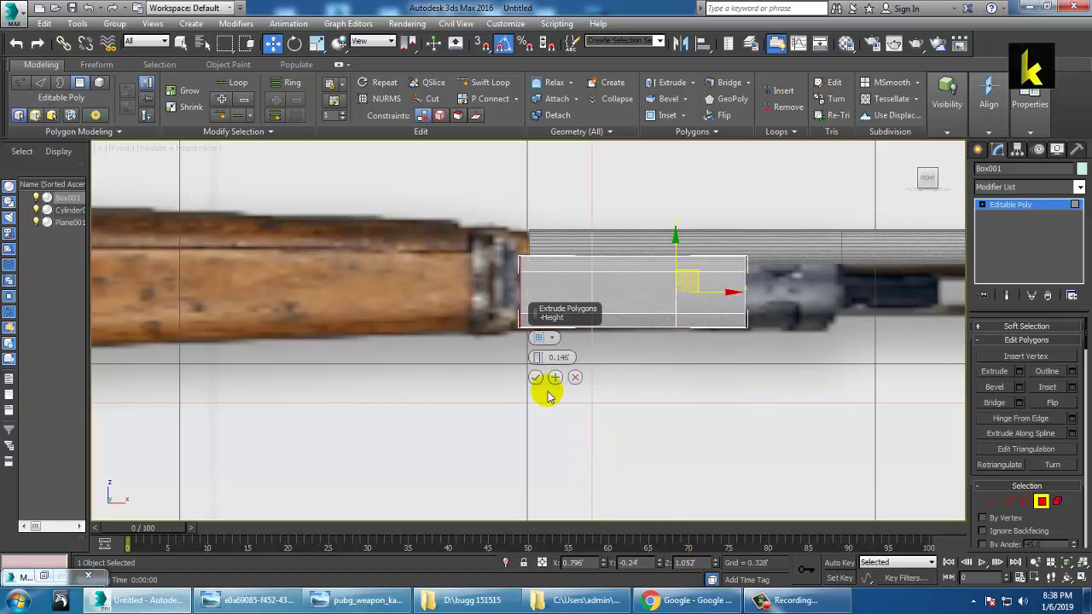
# Extrude the rear end polygons another 0.053' or so to cover the width of the barrel band.
pyautogui.scroll(-2, 548, 373)
pyautogui.moveTo(623, 368); pyautogui.dragTo(722, 359, button='middle')
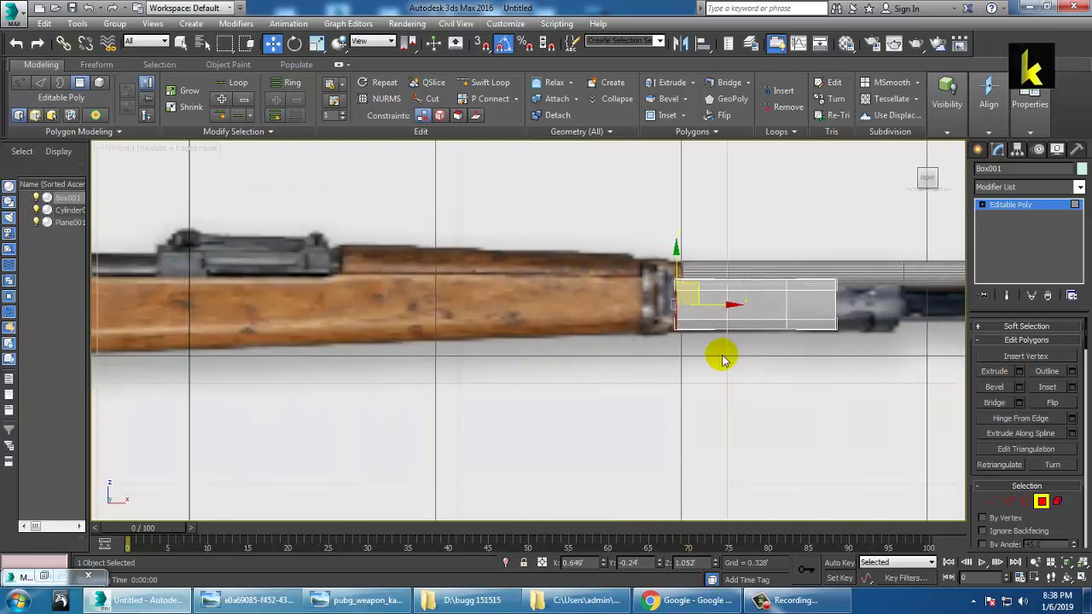
pyautogui.click(1021, 376)
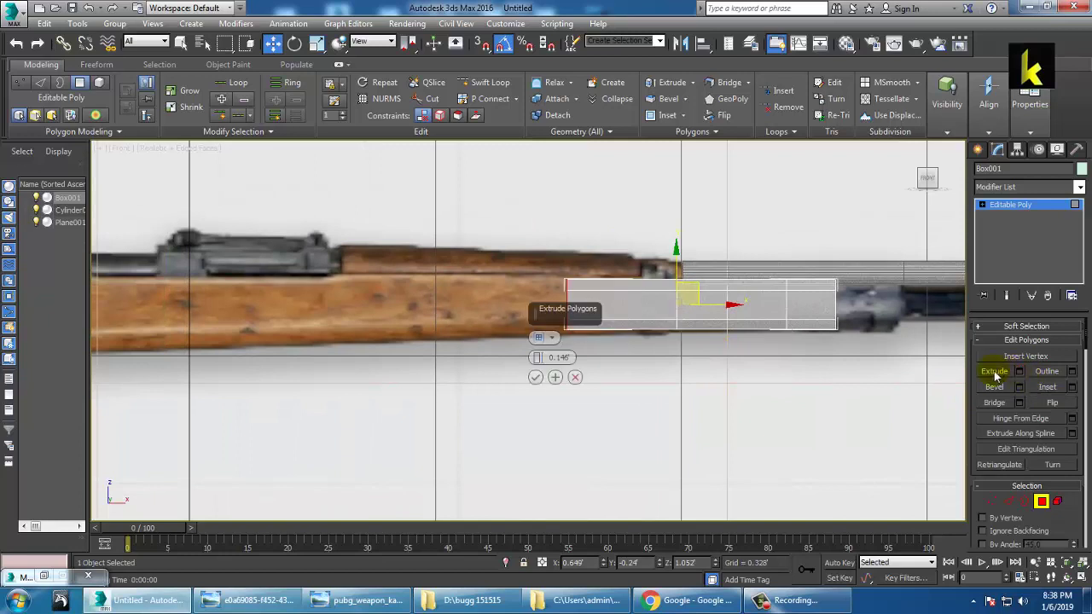
pyautogui.moveTo(539, 359); pyautogui.dragTo(572, 436)
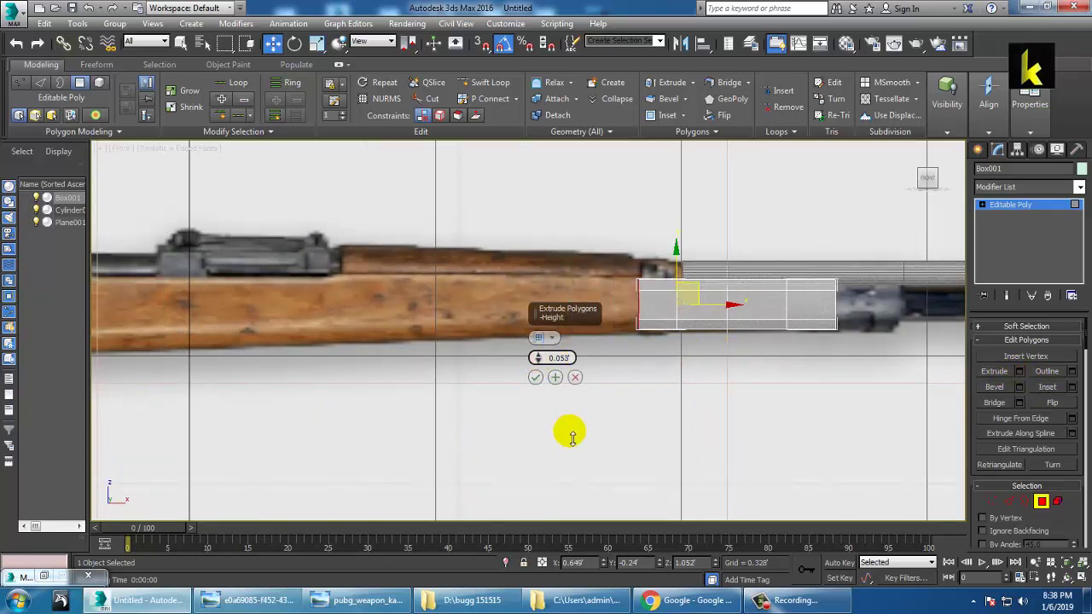
pyautogui.click(535, 378)
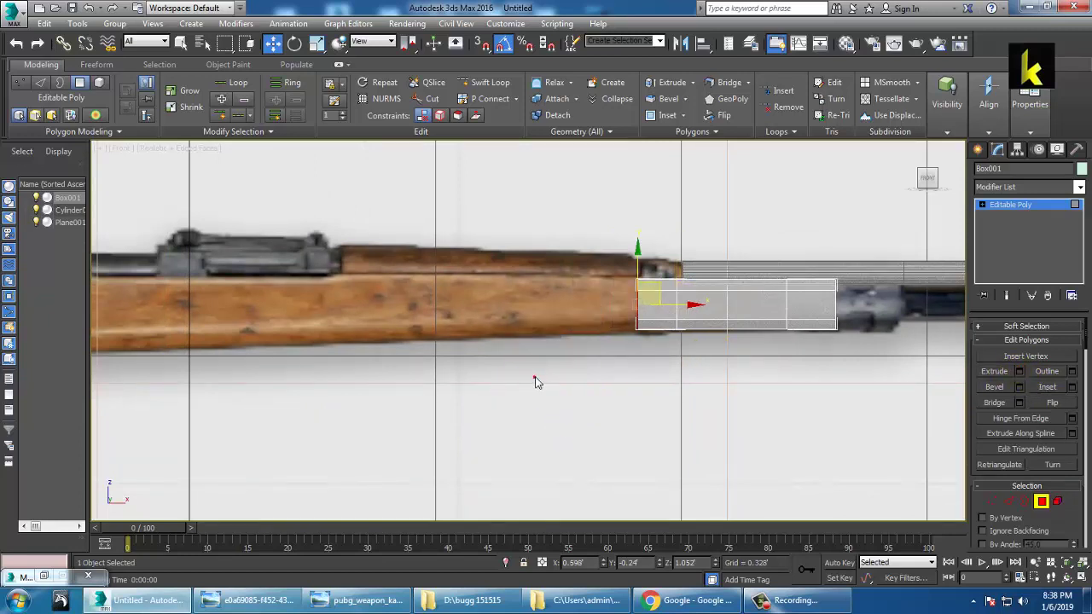
# Extrude the rear end polygons further along the stock to about X 0.443'.
pyautogui.scroll(2, 695, 363)
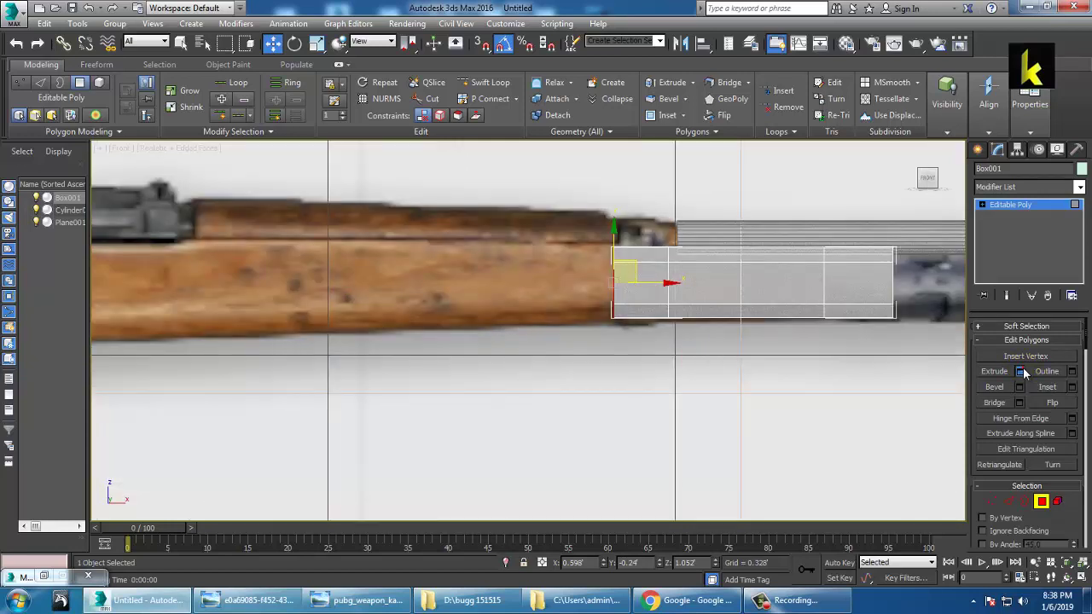
pyautogui.click(1022, 373)
pyautogui.moveTo(540, 358); pyautogui.dragTo(510, 369)
pyautogui.click(535, 377)
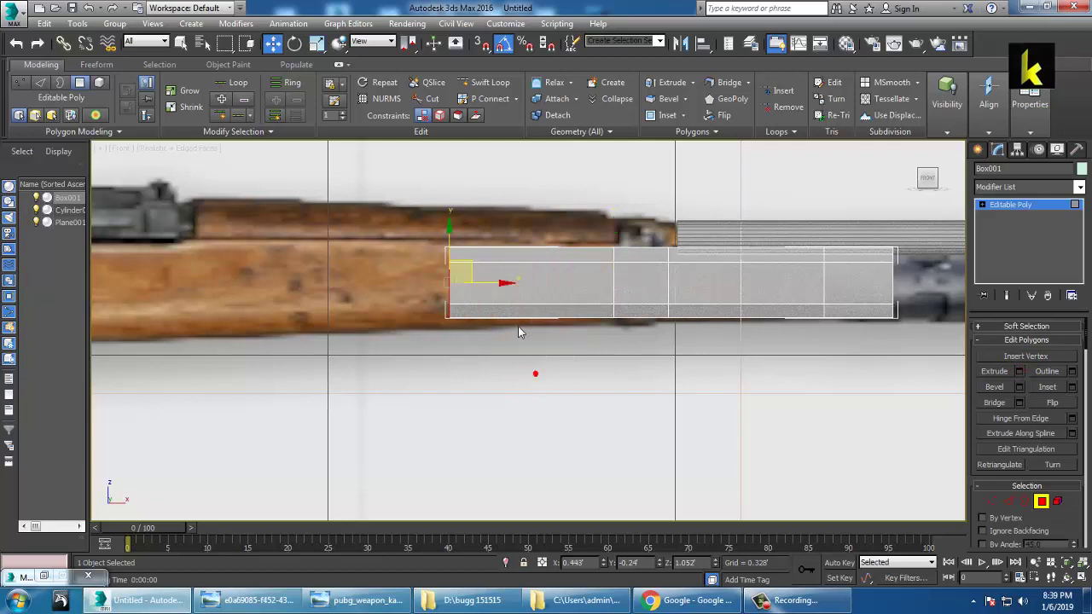
# Lower the rear end's bottom vertices about 0.006' and raise its top vertices to about Z 1.08' to follow the stock outline.
pyautogui.press('1')
pyautogui.moveTo(563, 402); pyautogui.dragTo(461, 293)
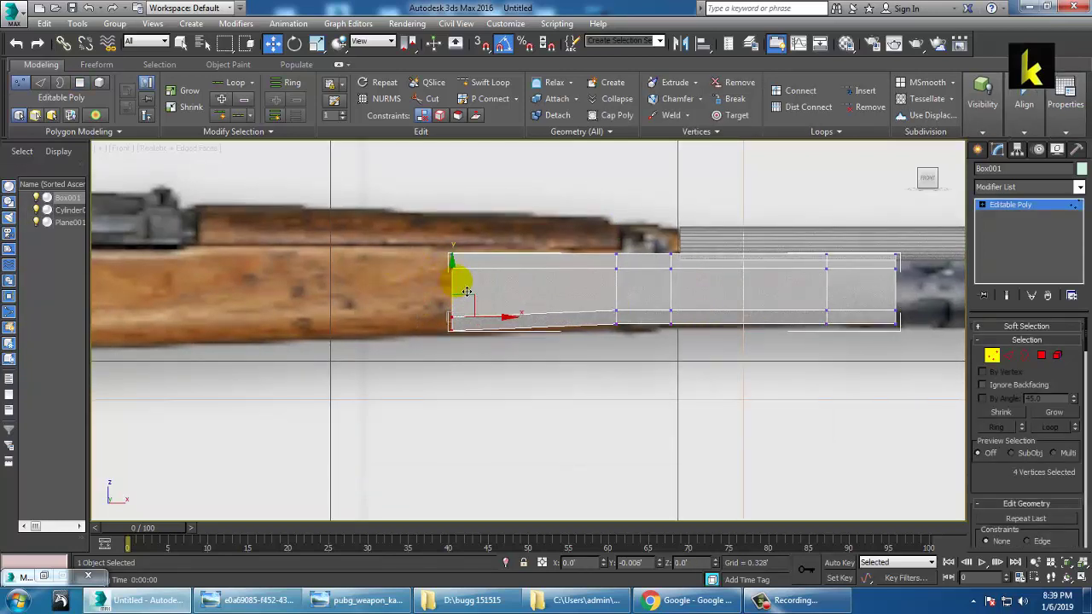
pyautogui.moveTo(505, 257); pyautogui.dragTo(512, 284, button='middle')
pyautogui.moveTo(495, 319); pyautogui.dragTo(496, 319)
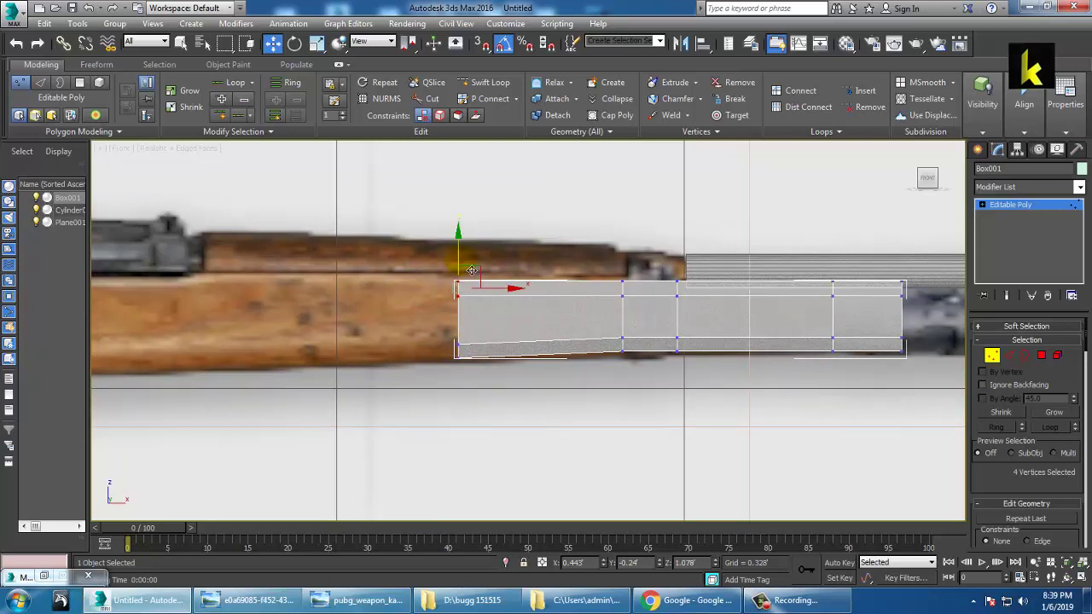
pyautogui.moveTo(460, 263); pyautogui.dragTo(461, 261)
pyautogui.scroll(2, 691, 308)
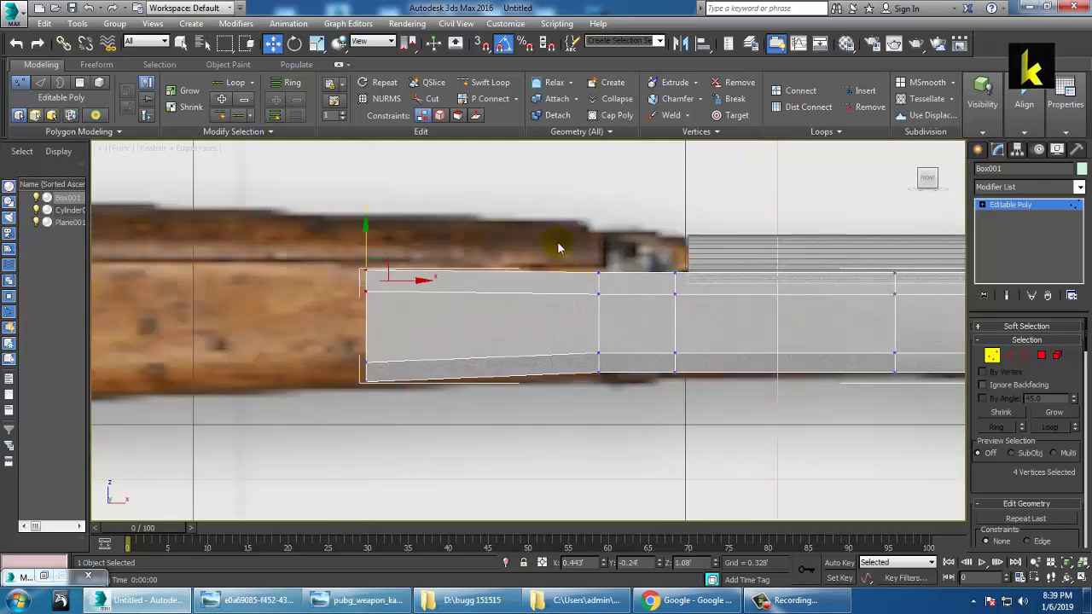
# Adjust the top and bottom vertices of the loops at the barrel band vertically to match the stock's taper.
pyautogui.moveTo(628, 320); pyautogui.dragTo(683, 318)
pyautogui.moveTo(647, 254); pyautogui.dragTo(638, 244)
pyautogui.scroll(-3, 645, 265)
pyautogui.moveTo(627, 305); pyautogui.dragTo(661, 299, button='middle')
pyautogui.scroll(2, 661, 298)
pyautogui.moveTo(623, 292); pyautogui.dragTo(693, 357)
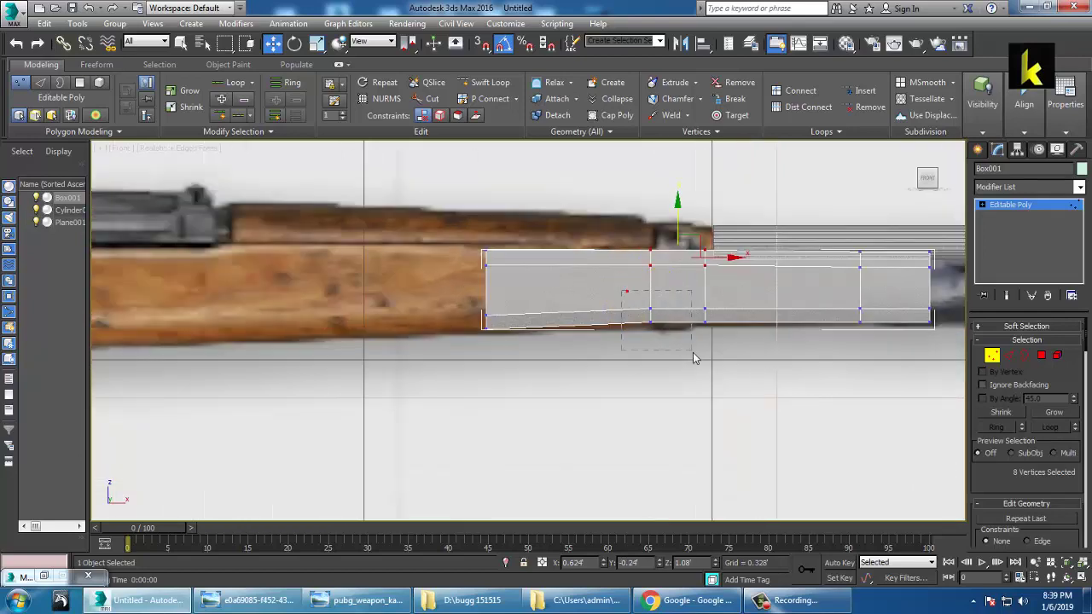
pyautogui.moveTo(655, 274); pyautogui.dragTo(657, 277)
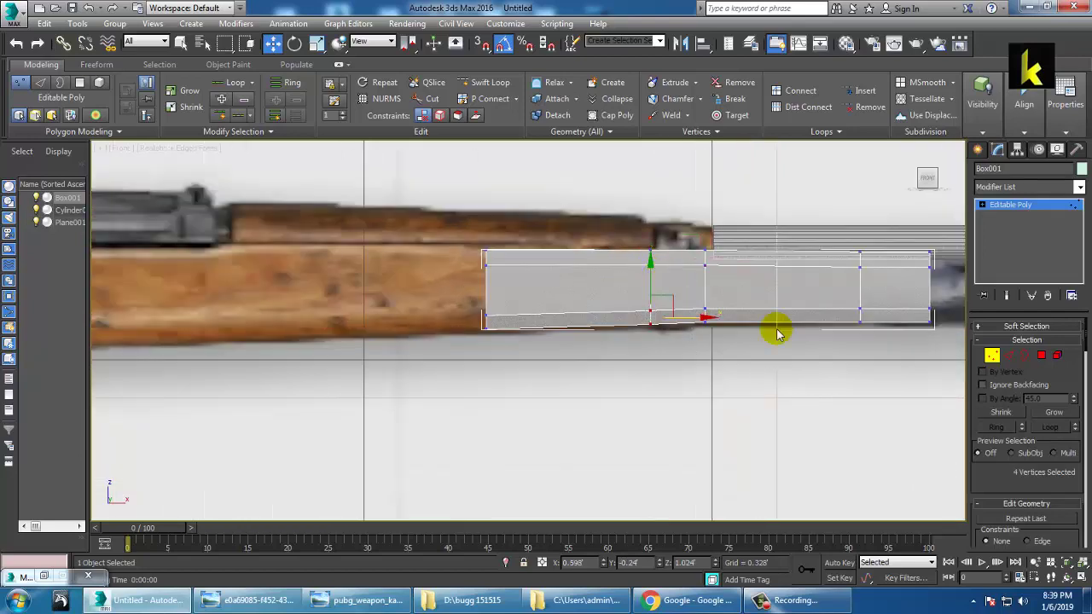
pyautogui.moveTo(717, 296)
pyautogui.mouseDown()
pyautogui.moveTo(708, 288)
pyautogui.moveTo(705, 309)
pyautogui.mouseUp()
# Extrude the rear end polygons once more along the stock to about X 0.287'.
pyautogui.click(1041, 356)
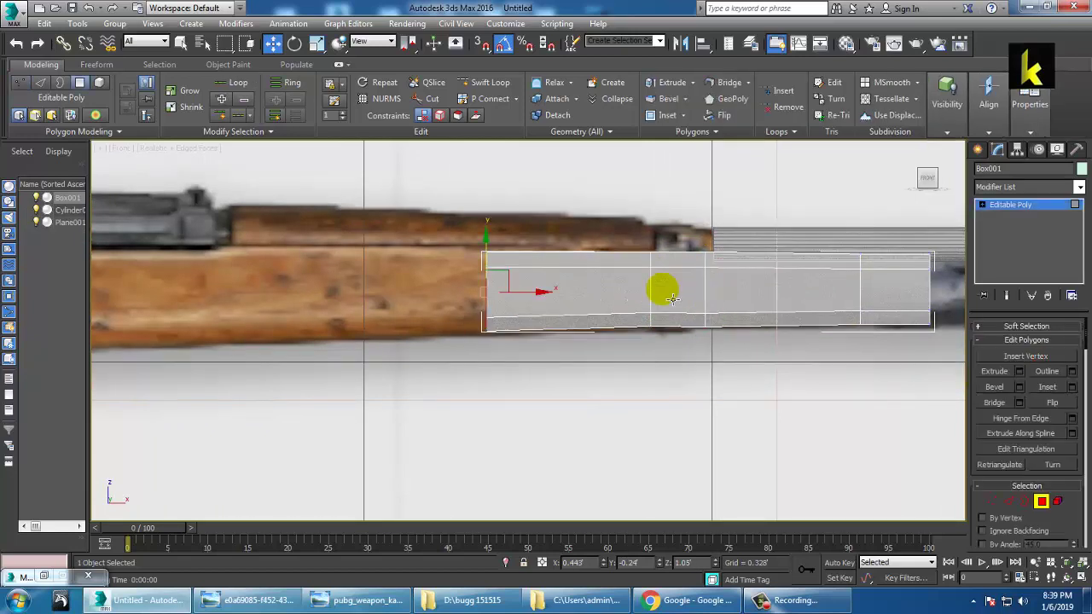
pyautogui.moveTo(658, 292); pyautogui.dragTo(675, 290, button='middle')
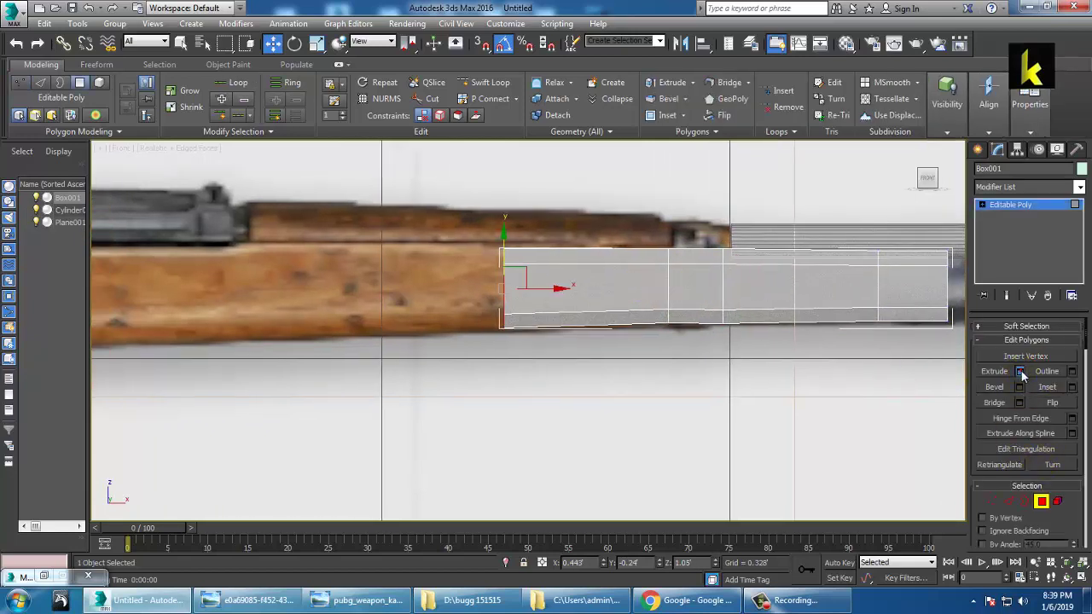
pyautogui.click(1020, 372)
pyautogui.moveTo(622, 355); pyautogui.dragTo(748, 355, button='middle')
pyautogui.click(535, 377)
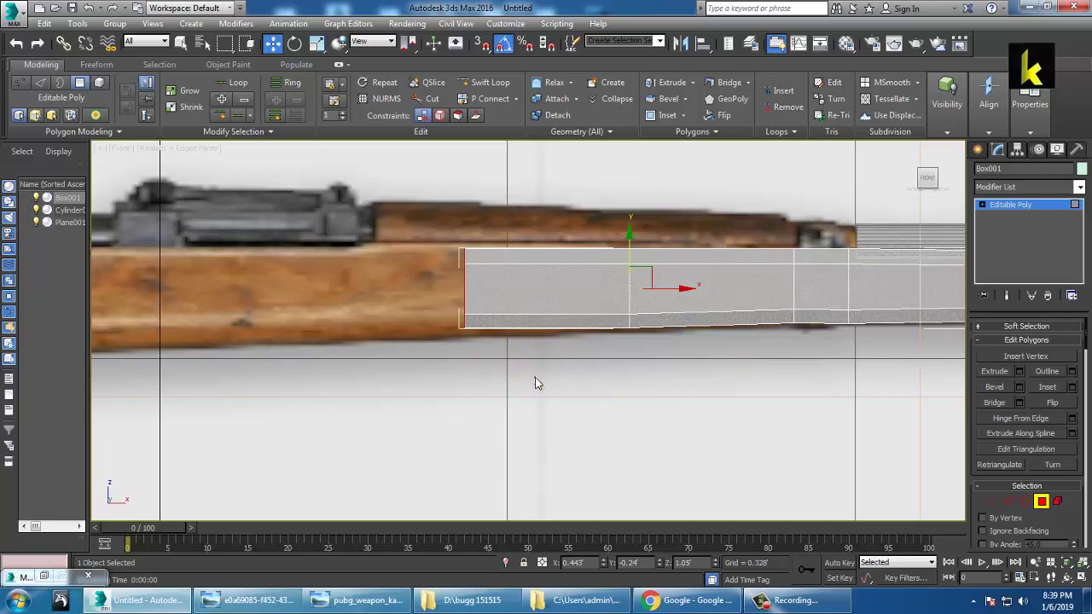
# Raise the upper vertices at the new rear section and lower its bottom end vertices to about Z 1.013' to fit the stock.
pyautogui.press('1')
pyautogui.moveTo(512, 289); pyautogui.dragTo(477, 229)
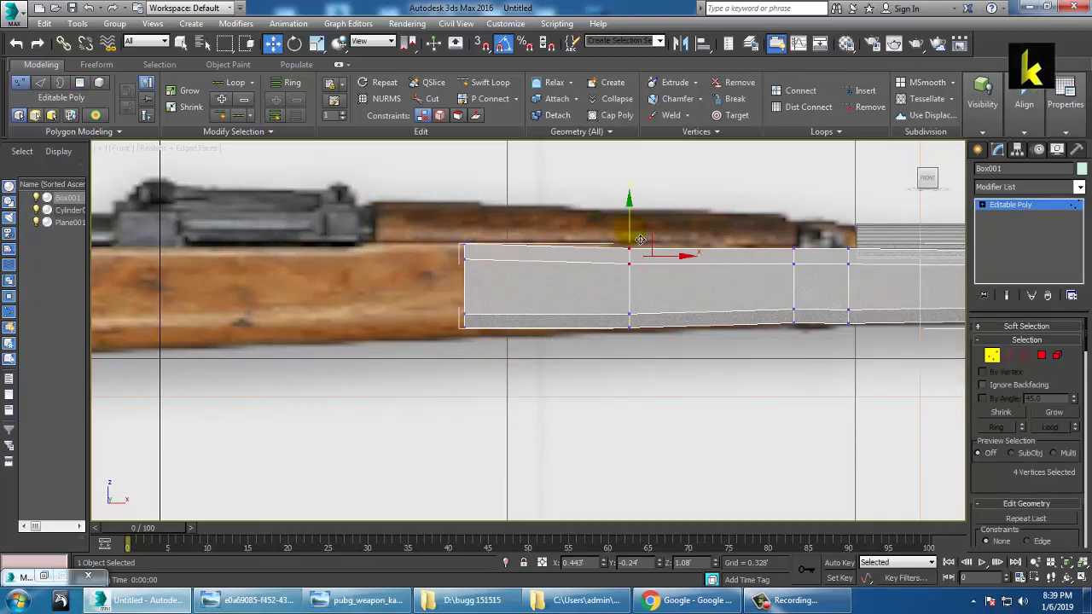
pyautogui.moveTo(640, 240); pyautogui.dragTo(640, 224)
pyautogui.moveTo(411, 297); pyautogui.dragTo(475, 303)
pyautogui.scroll(-2, 596, 347)
pyautogui.hotkey('alt', 'w')
pyautogui.middleClick(855, 473)
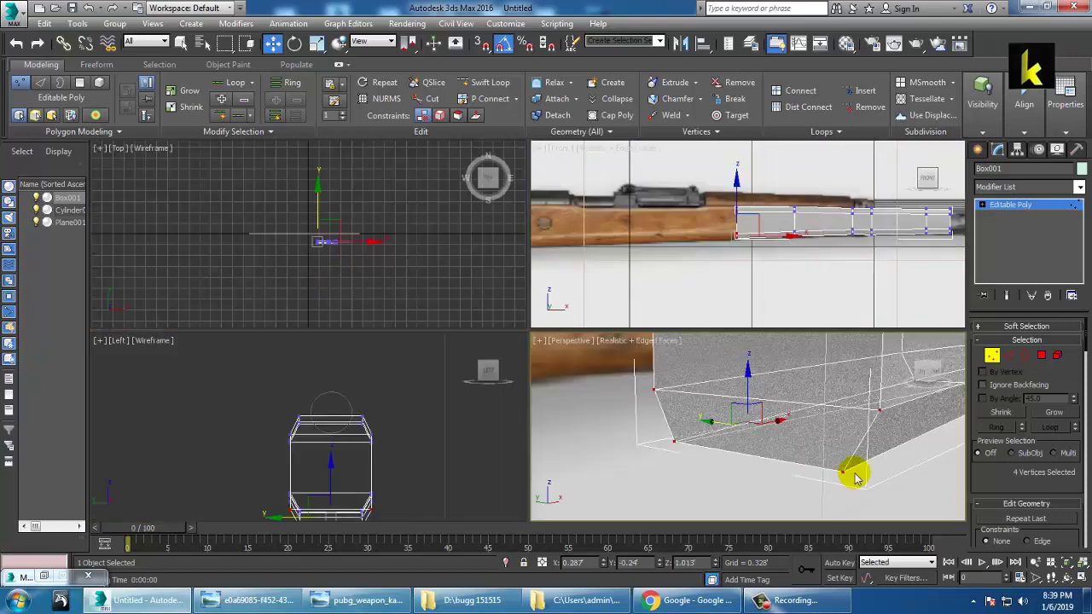
pyautogui.keyDown('alt'); pyautogui.moveTo(857, 479); pyautogui.dragTo(793, 444, button='middle'); pyautogui.keyUp('alt')
pyautogui.hotkey('alt', 'w')
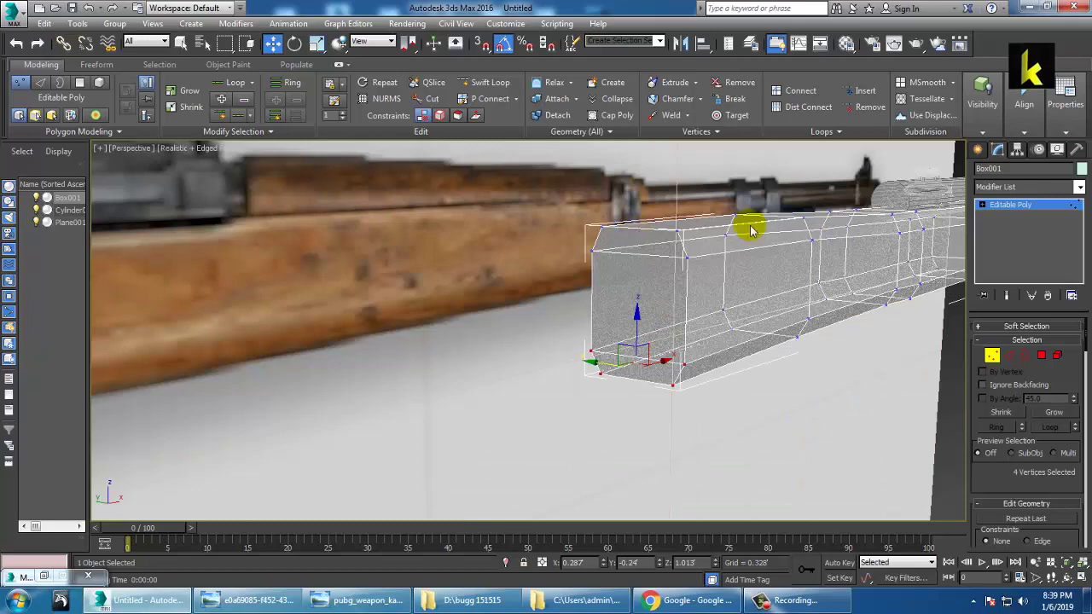
pyautogui.hotkey('alt', 'w')
pyautogui.hotkey('alt', 'w')
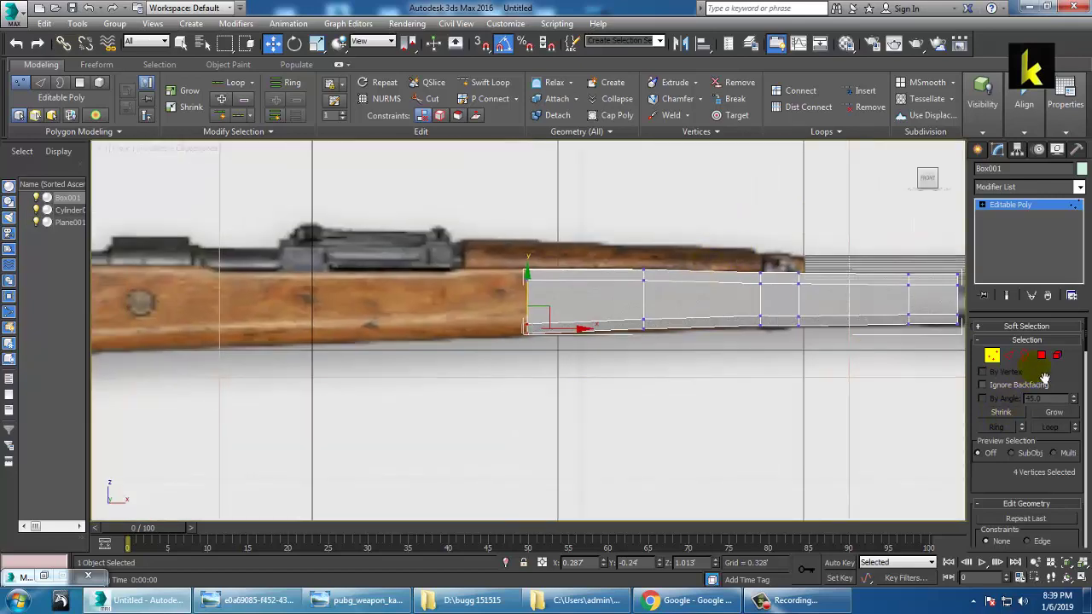
# Save the scene as gun_1 in a new folder named gun_1 on drive D.
pyautogui.click(10, 10)
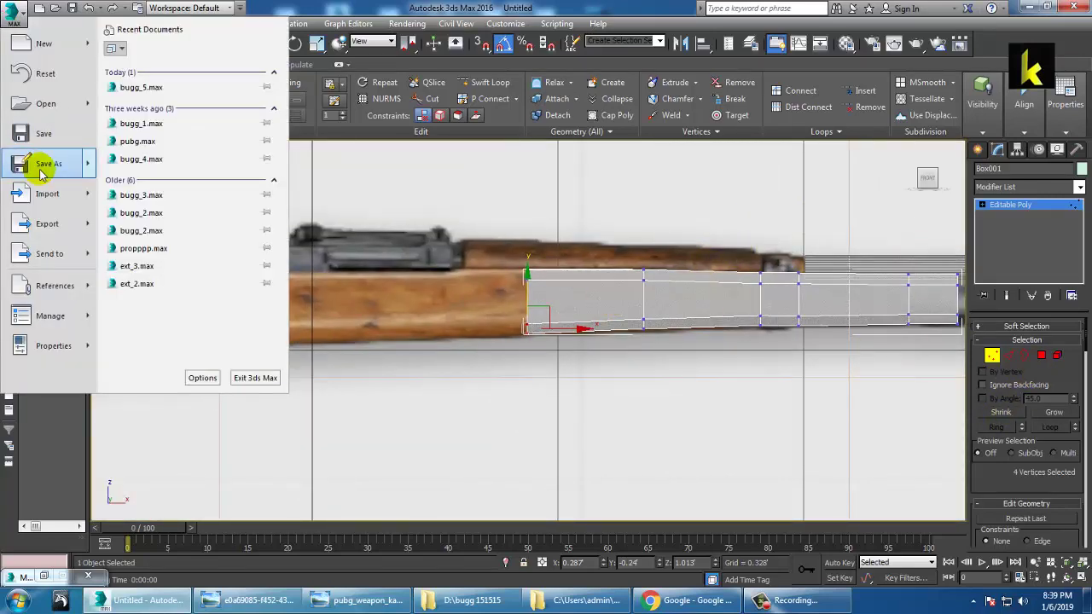
pyautogui.click(41, 168)
pyautogui.click(39, 210)
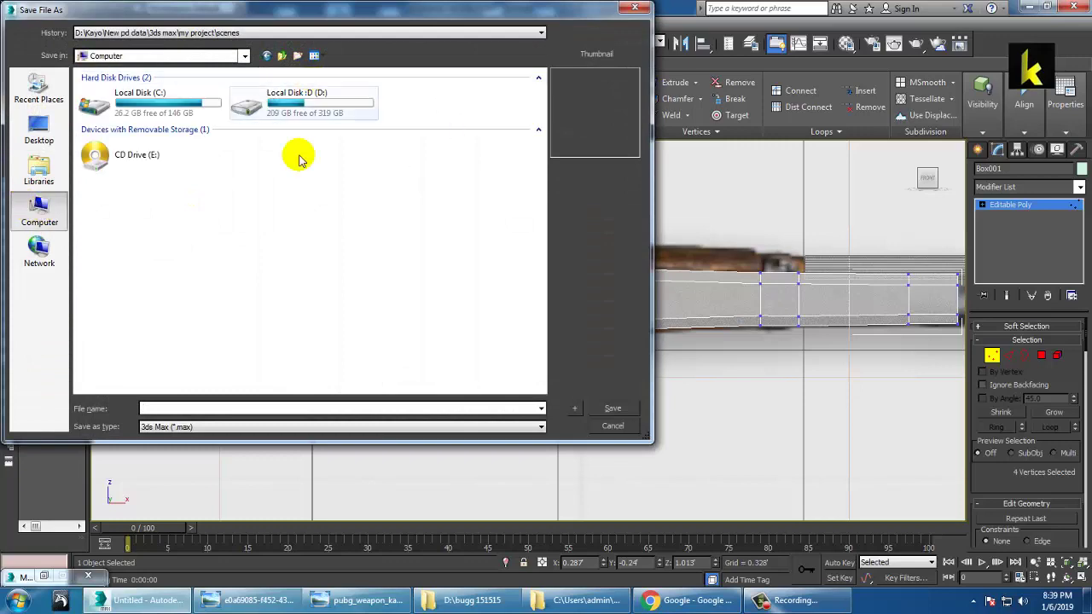
pyautogui.doubleClick(298, 113)
pyautogui.scroll(-1, 410, 333)
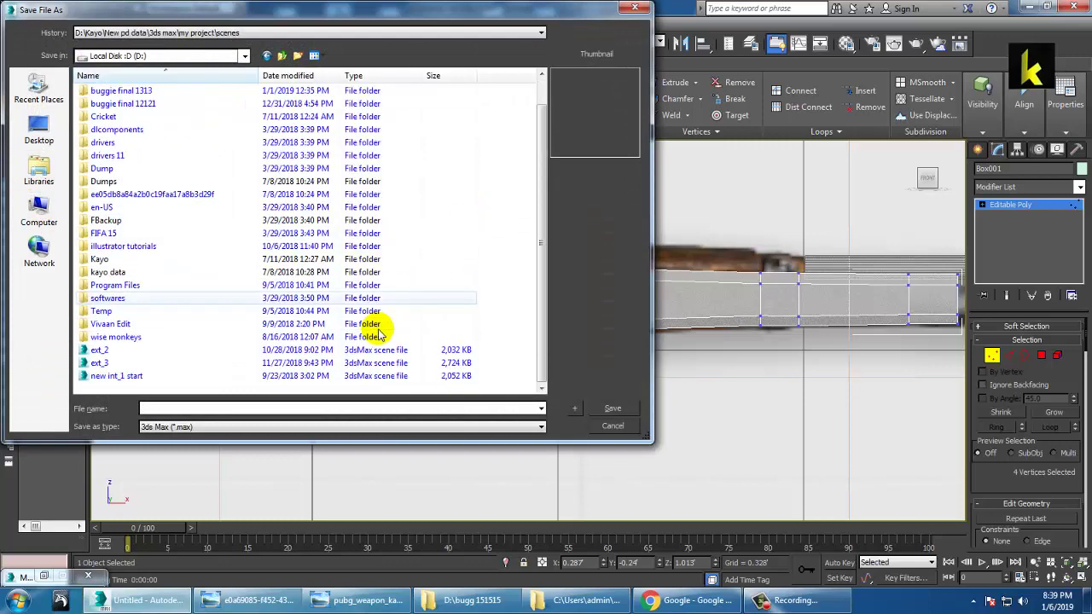
pyautogui.rightClick(215, 392)
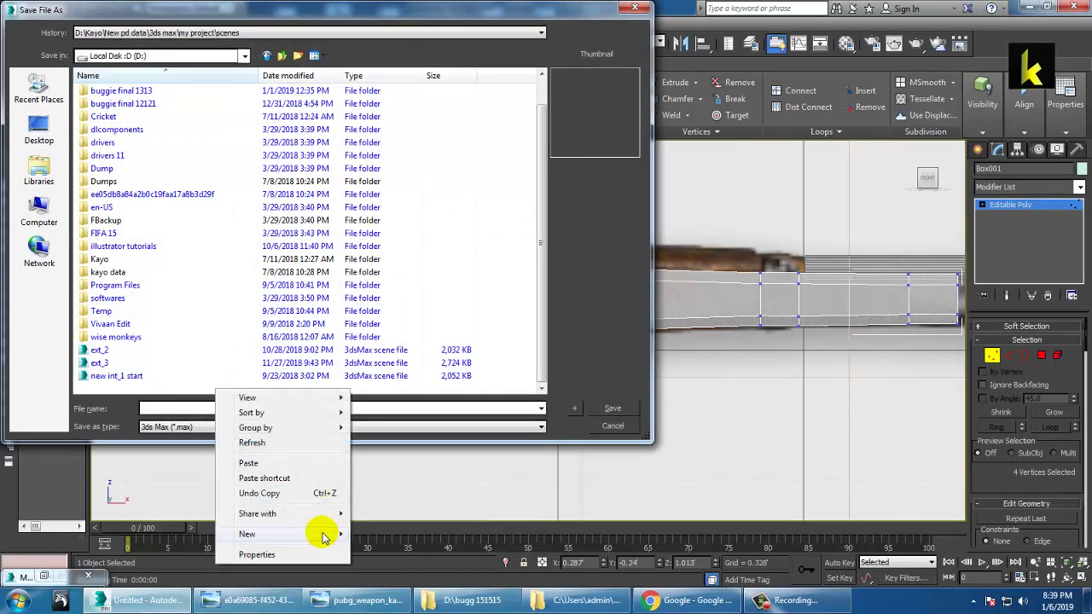
pyautogui.moveTo(324, 536)
pyautogui.click(390, 318)
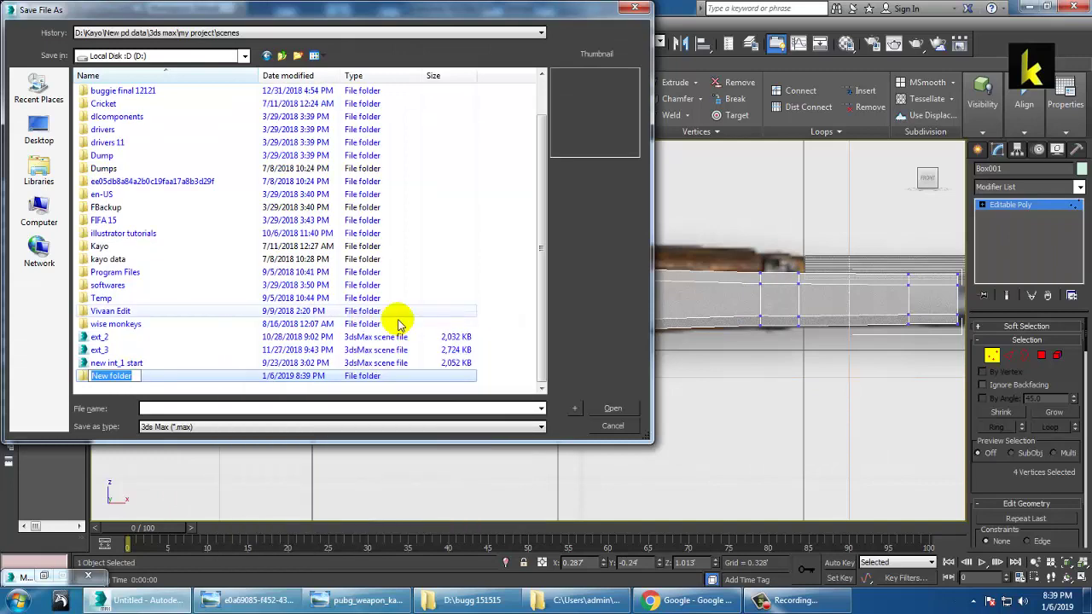
pyautogui.write('gun')
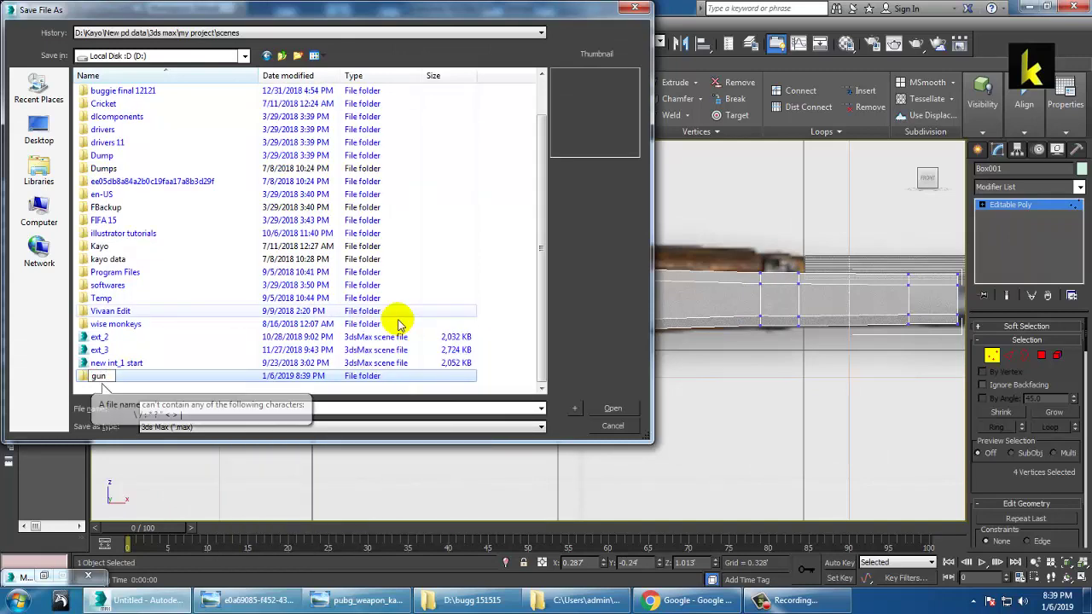
pyautogui.write('_1')
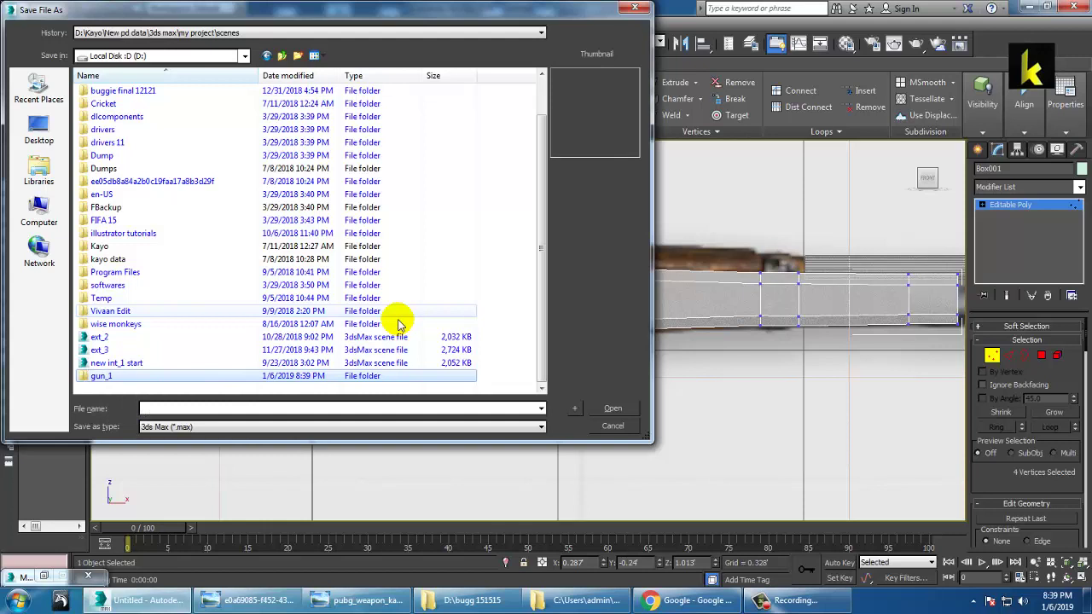
pyautogui.press('Return')
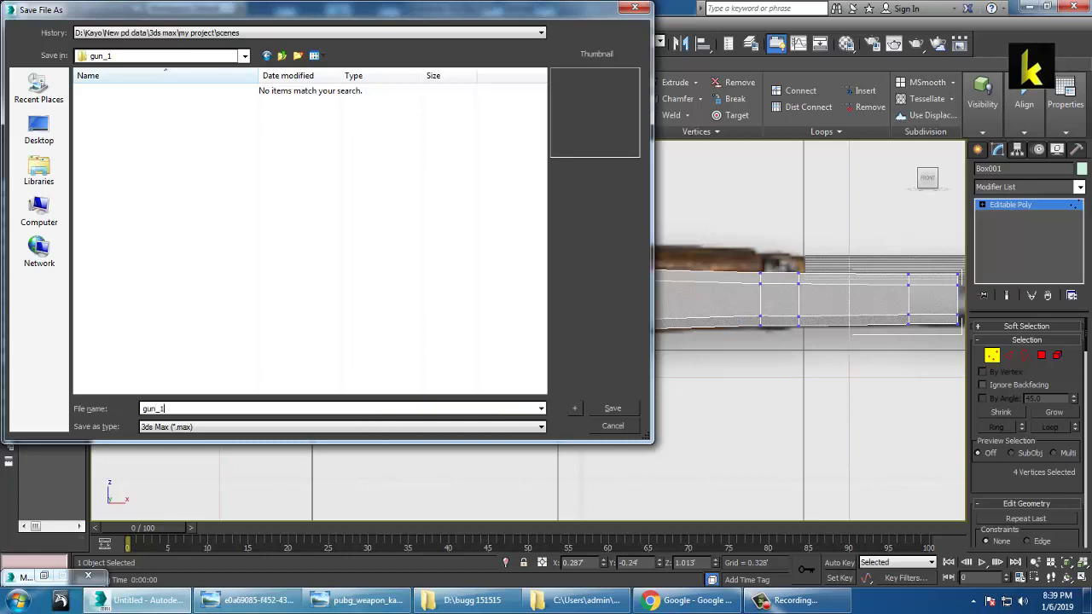
pyautogui.press('Return')
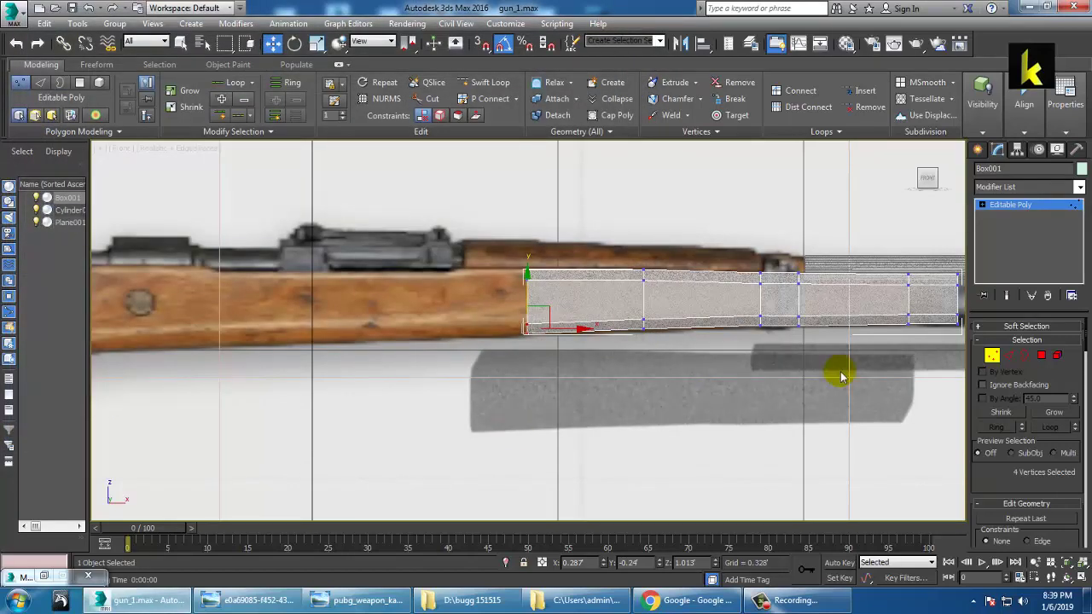
# Extrude the stock's rear end polygons to about X 0.126' and lower them slightly to about Z 1.046'.
pyautogui.click(1041, 357)
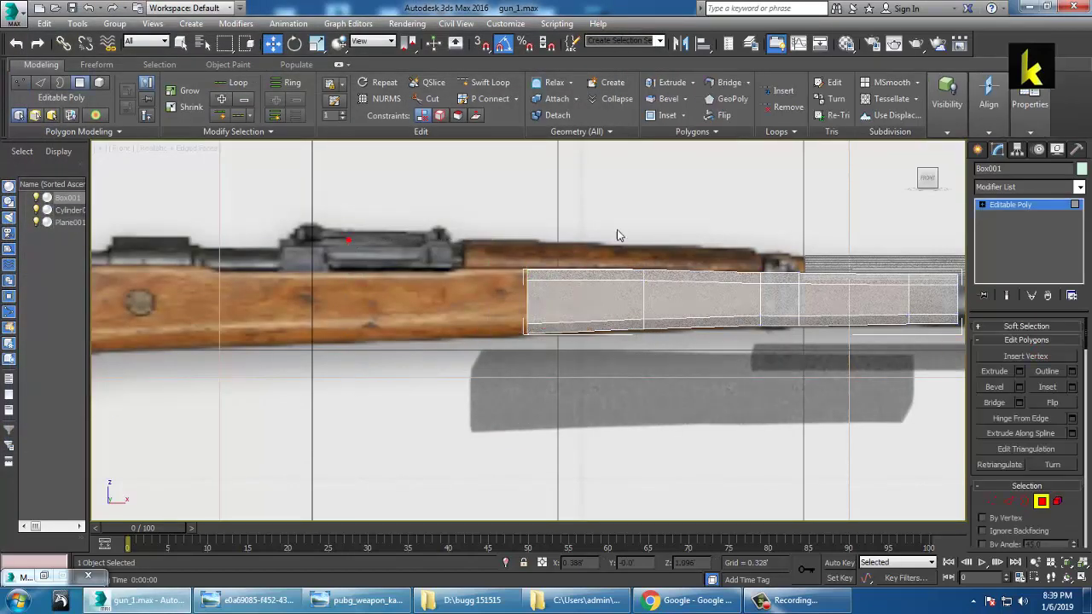
pyautogui.moveTo(565, 459); pyautogui.dragTo(565, 460)
pyautogui.keyDown('alt'); pyautogui.moveTo(573, 185); pyautogui.dragTo(761, 461); pyautogui.keyUp('alt')
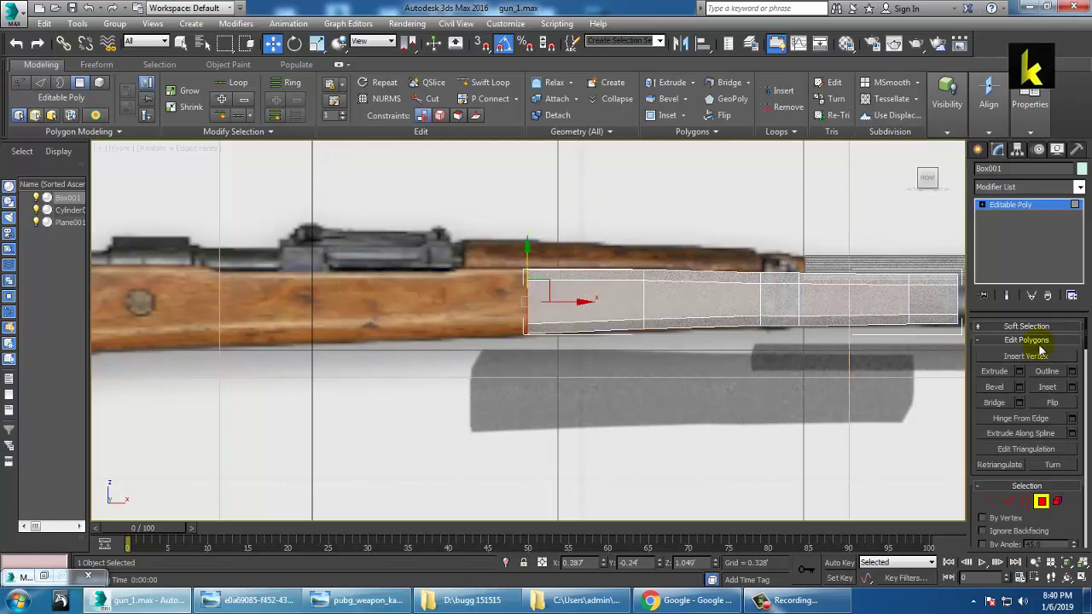
pyautogui.click(1020, 372)
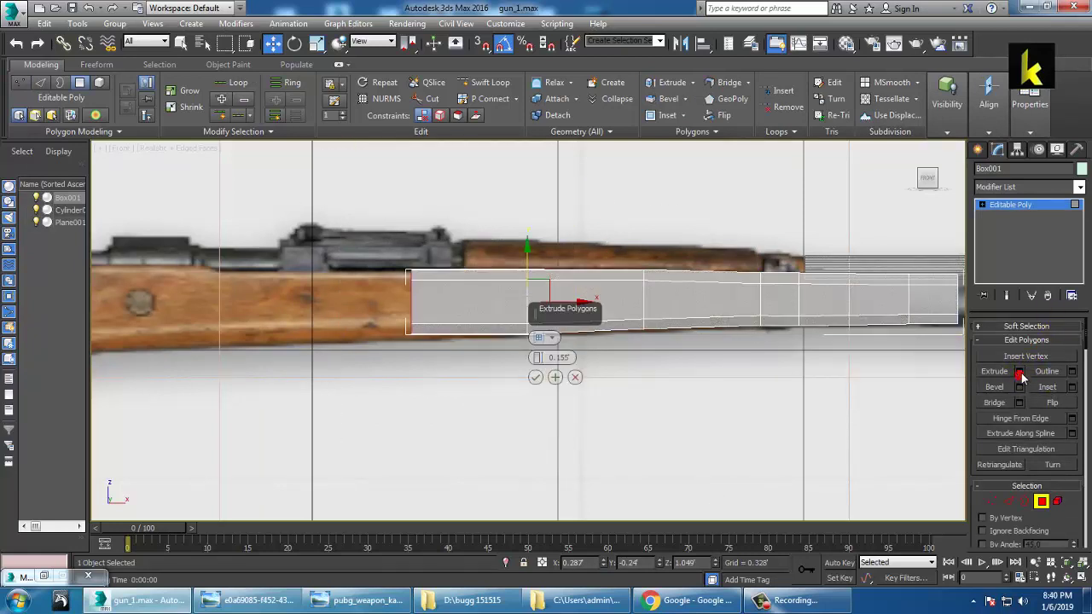
pyautogui.click(535, 377)
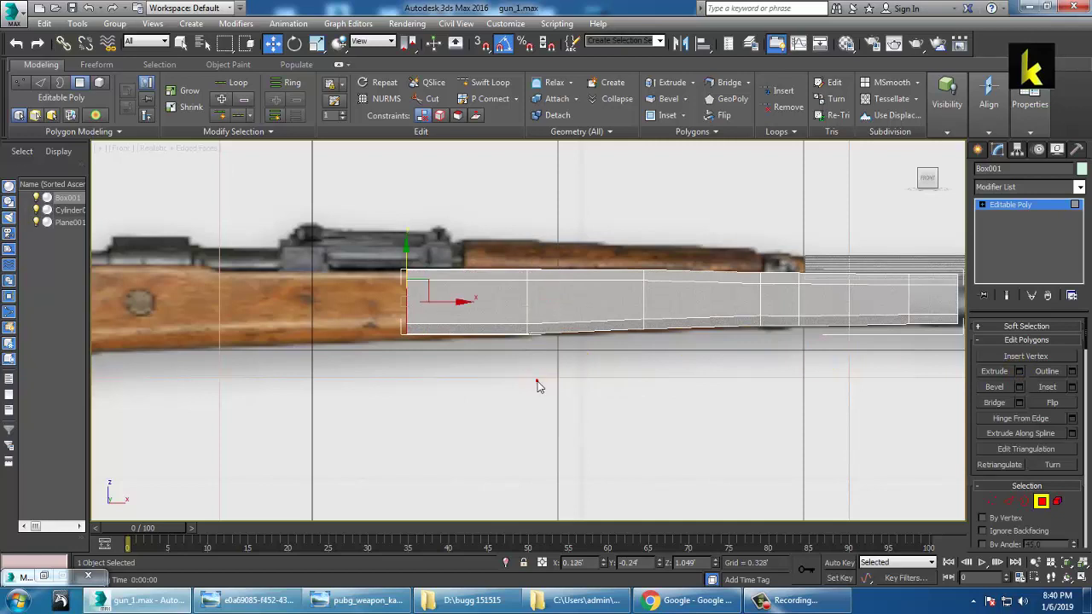
pyautogui.moveTo(547, 335); pyautogui.dragTo(576, 337, button='middle')
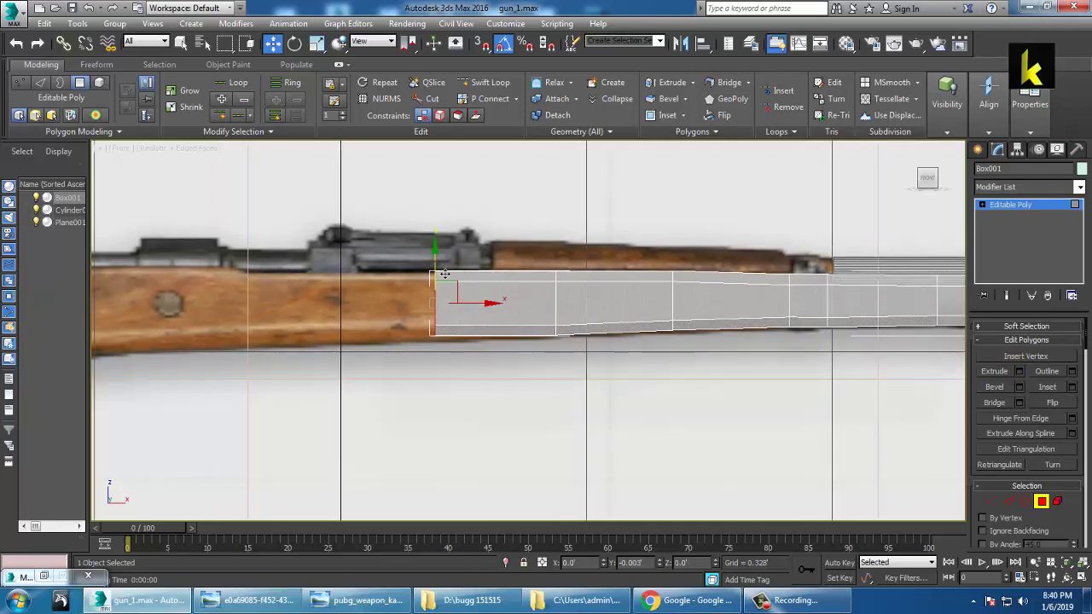
pyautogui.moveTo(445, 274); pyautogui.dragTo(445, 275)
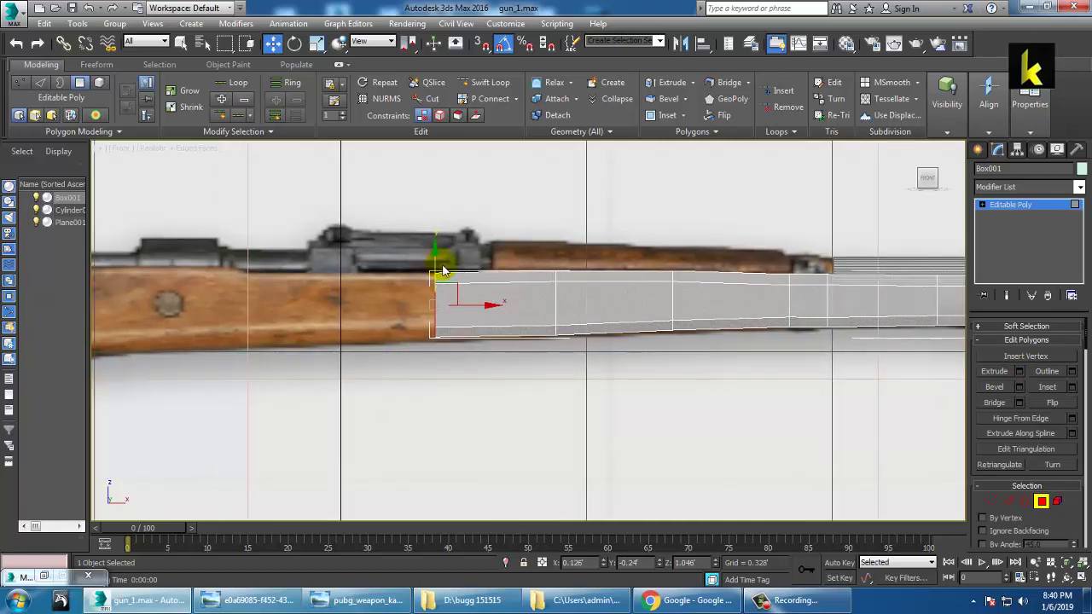
# Extrude the stock's rear end polygons again to about X -0.035'.
pyautogui.scroll(-1, 693, 261)
pyautogui.moveTo(443, 271); pyautogui.dragTo(736, 261, button='middle')
pyautogui.scroll(1, 741, 262)
pyautogui.scroll(1, 722, 260)
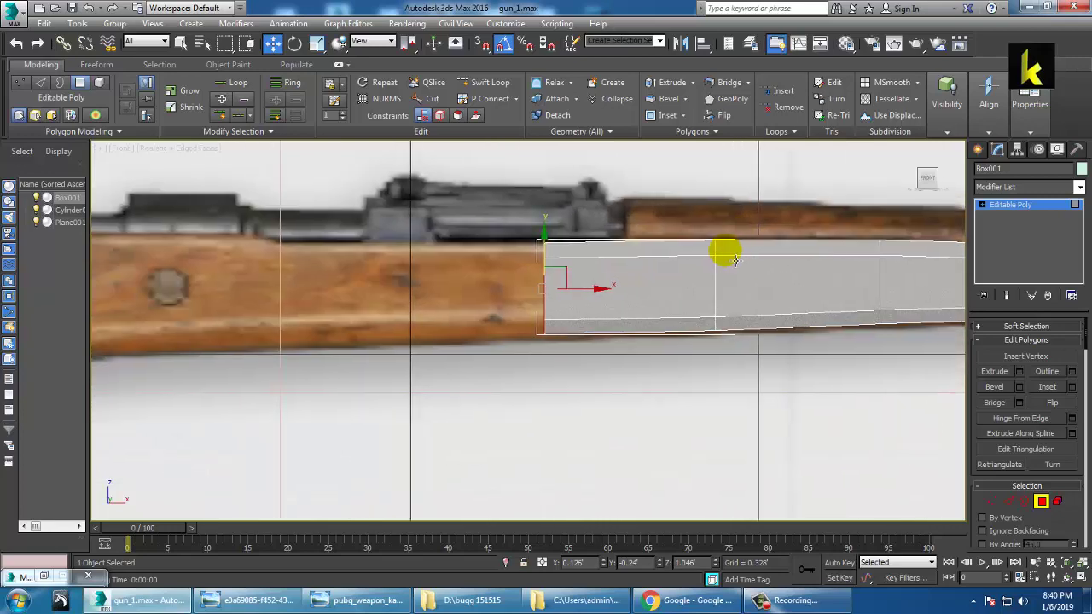
pyautogui.click(1021, 372)
pyautogui.click(535, 377)
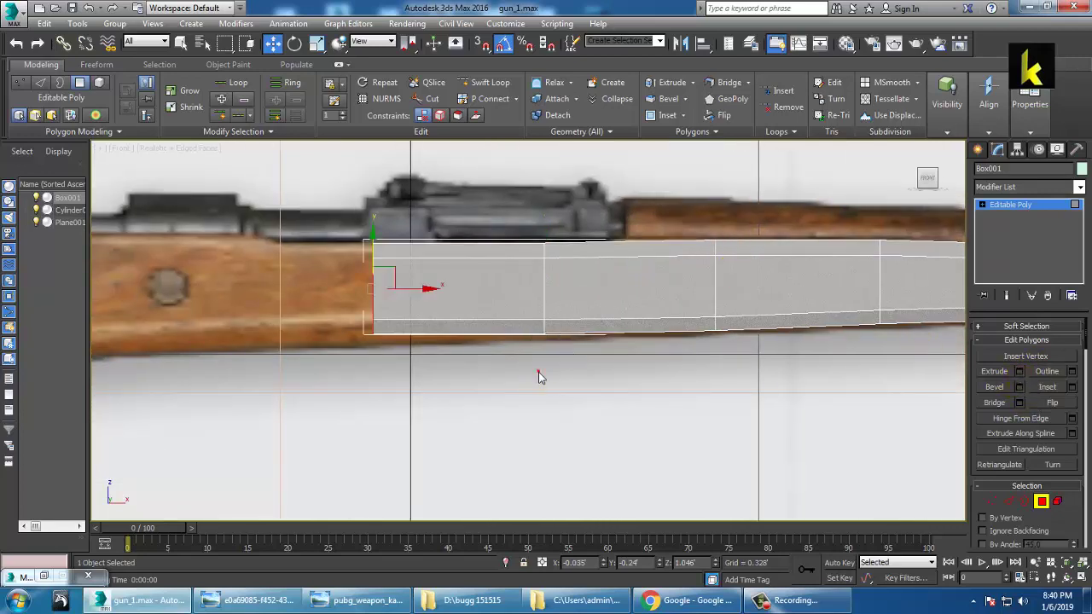
# Lower the new rear end's bottom vertices and raise its top vertices to about Z 1.084' to match the stock outline.
pyautogui.press('1')
pyautogui.moveTo(380, 299); pyautogui.dragTo(380, 309)
pyautogui.moveTo(313, 184); pyautogui.dragTo(418, 271)
pyautogui.moveTo(373, 208); pyautogui.dragTo(373, 205)
pyautogui.moveTo(383, 223); pyautogui.dragTo(398, 217, button='middle')
# Lower the bottom vertices of the loop just ahead of the rear end to about Z 1.006'.
pyautogui.moveTo(516, 292); pyautogui.dragTo(592, 360)
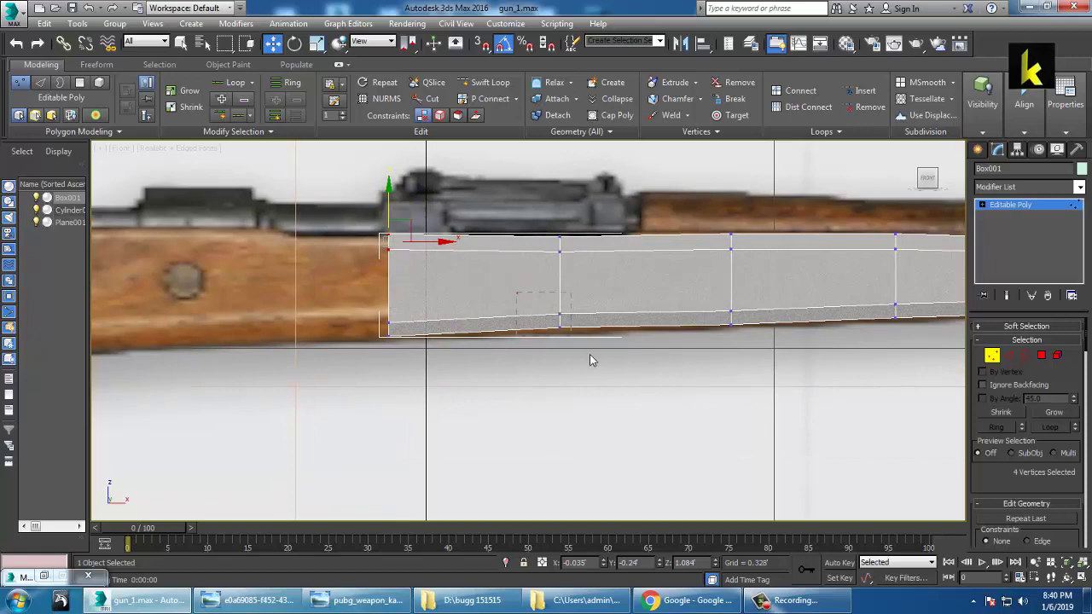
pyautogui.moveTo(572, 291); pyautogui.dragTo(573, 296)
pyautogui.moveTo(573, 316); pyautogui.dragTo(666, 316, button='middle')
pyautogui.scroll(-3, 666, 317)
pyautogui.scroll(1, 665, 320)
pyautogui.scroll(2, 665, 320)
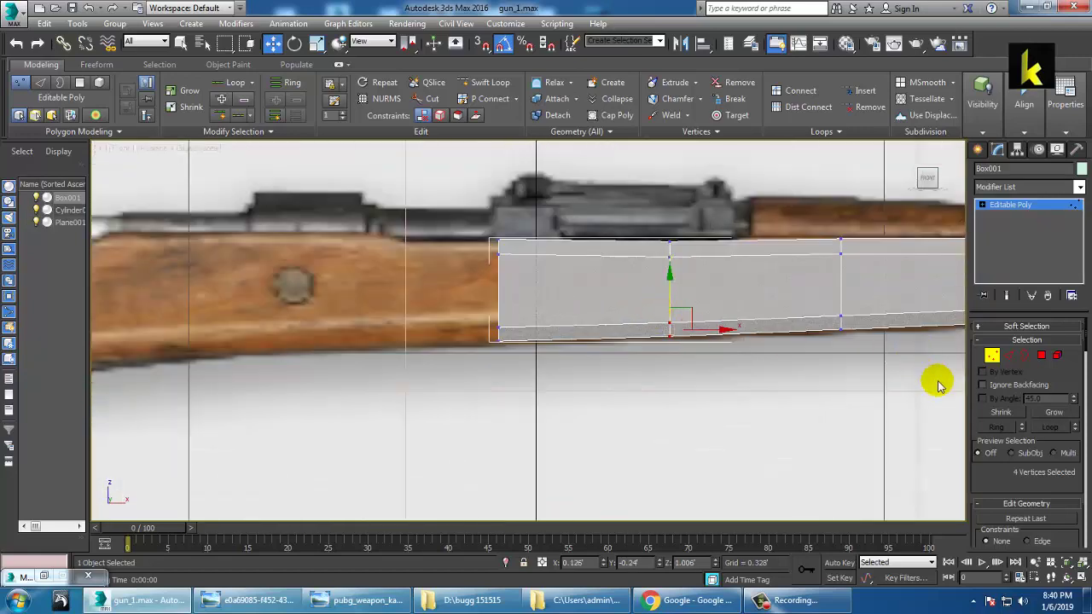
# Extrude the rear end polygons a shorter distance along the stock to about X -0.138'.
pyautogui.click(1042, 357)
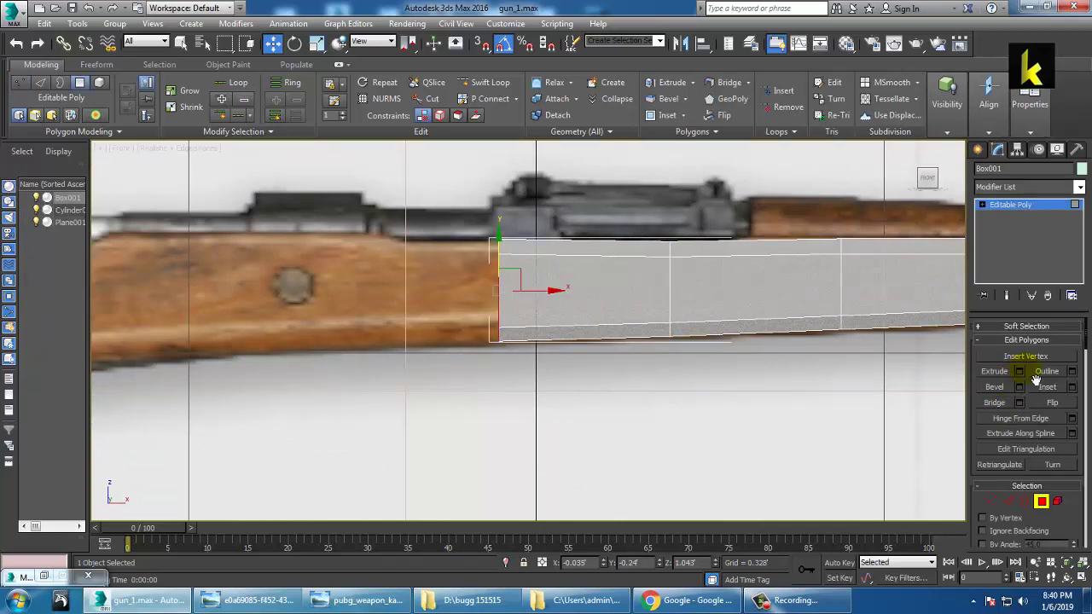
pyautogui.click(1019, 372)
pyautogui.moveTo(539, 365); pyautogui.dragTo(571, 426)
pyautogui.click(536, 379)
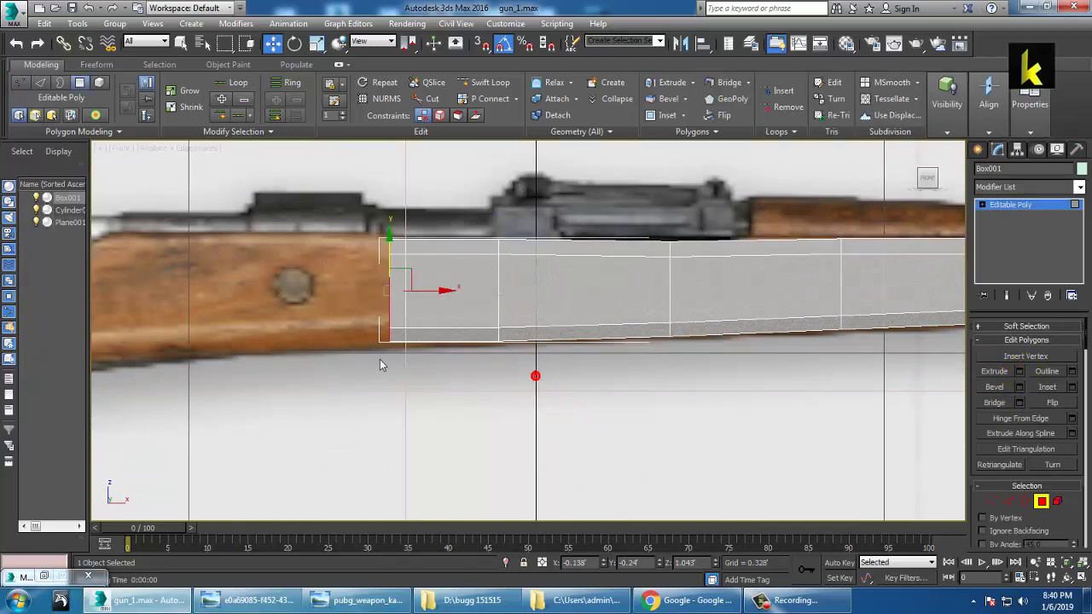
# Fit the new rear end's bottom and top vertices to the stock outline and shift the whole end to about X -0.125'.
pyautogui.press('1')
pyautogui.moveTo(365, 306); pyautogui.dragTo(412, 358)
pyautogui.moveTo(399, 306); pyautogui.dragTo(379, 267, button='middle')
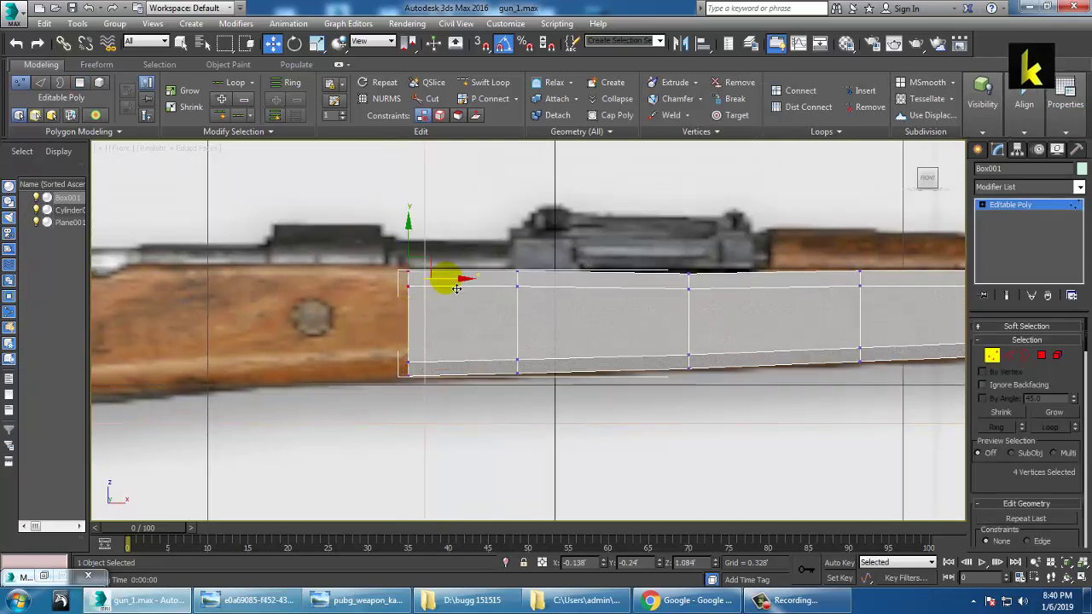
pyautogui.moveTo(456, 288)
pyautogui.mouseDown()
pyautogui.moveTo(473, 277)
pyautogui.moveTo(454, 274)
pyautogui.mouseUp()
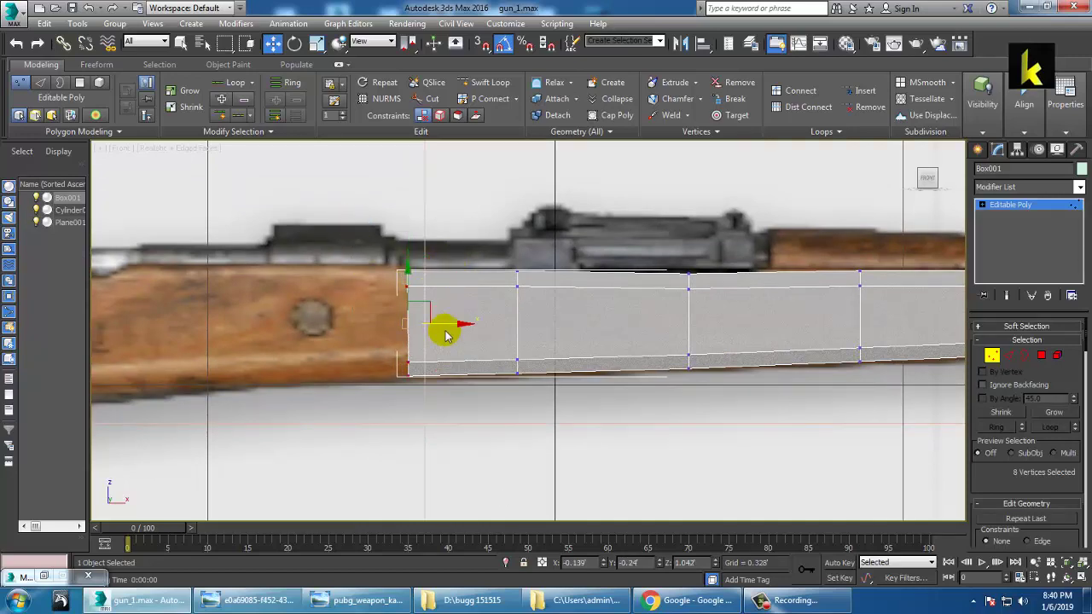
pyautogui.moveTo(473, 330); pyautogui.dragTo(456, 326)
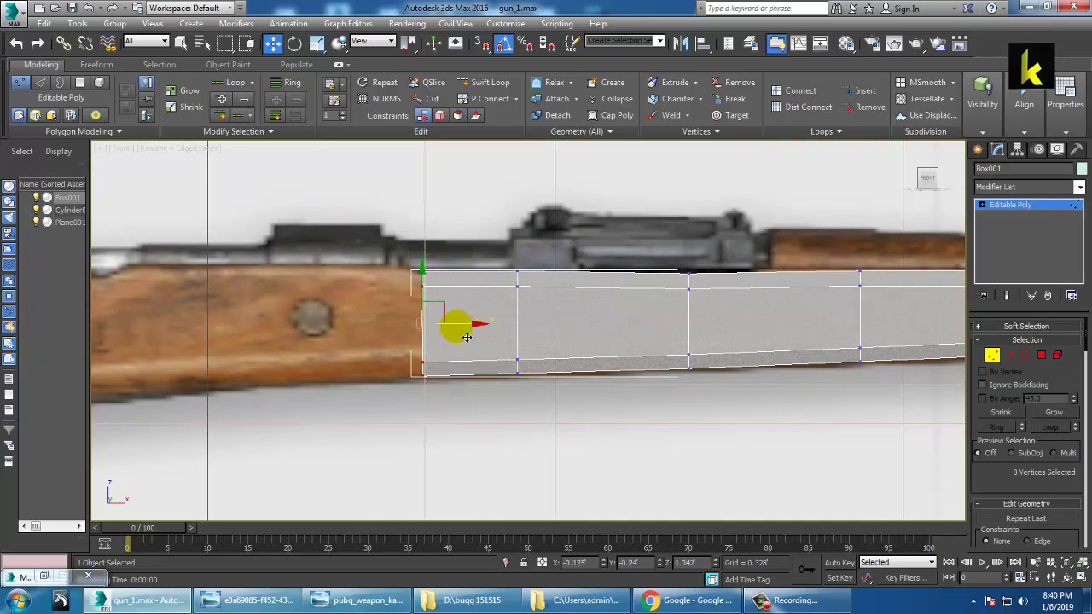
# Bevel only the stock's rear end polygons with a height of 0.019' and an outline of 0.004'.
pyautogui.scroll(3, 474, 324)
pyautogui.moveTo(490, 326); pyautogui.dragTo(597, 322, button='middle')
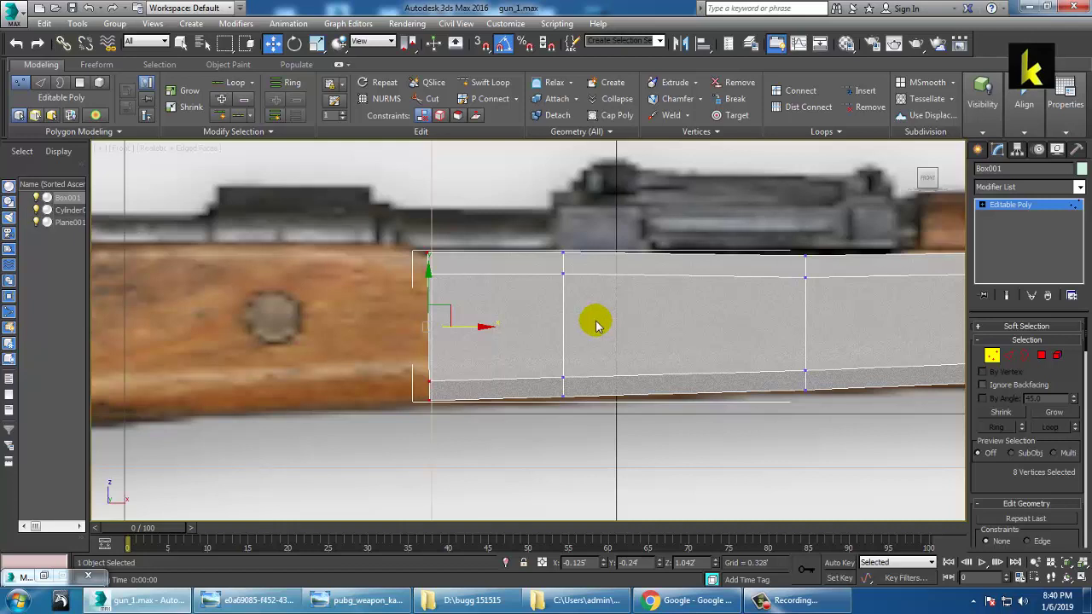
pyautogui.click(1043, 356)
pyautogui.moveTo(516, 475); pyautogui.dragTo(368, 250)
pyautogui.click(668, 493)
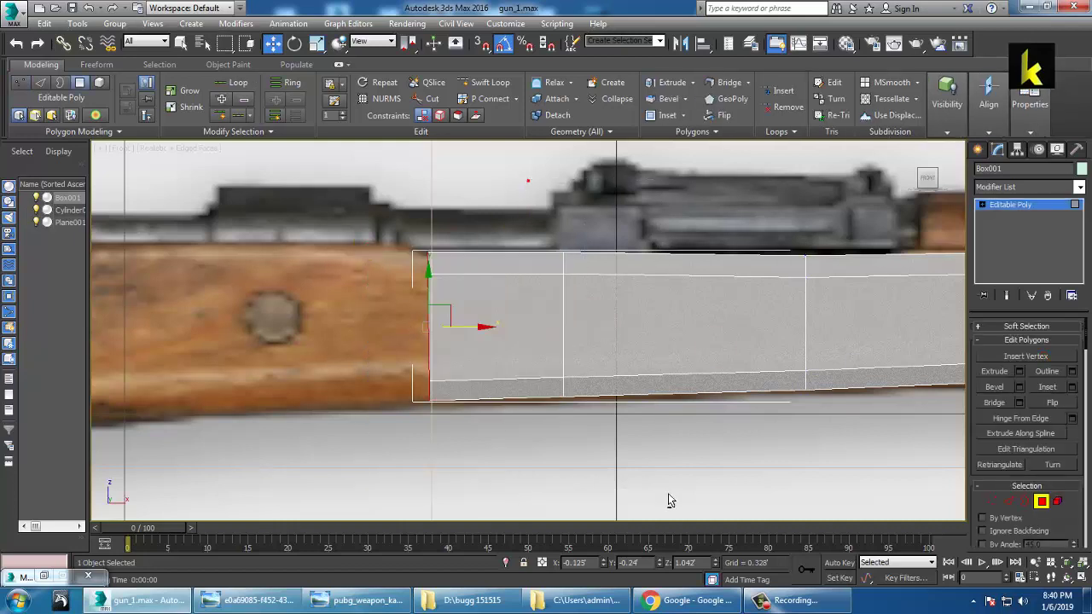
pyautogui.moveTo(356, 210); pyautogui.dragTo(456, 485)
pyautogui.keyDown('alt'); pyautogui.moveTo(493, 219); pyautogui.dragTo(751, 541); pyautogui.keyUp('alt')
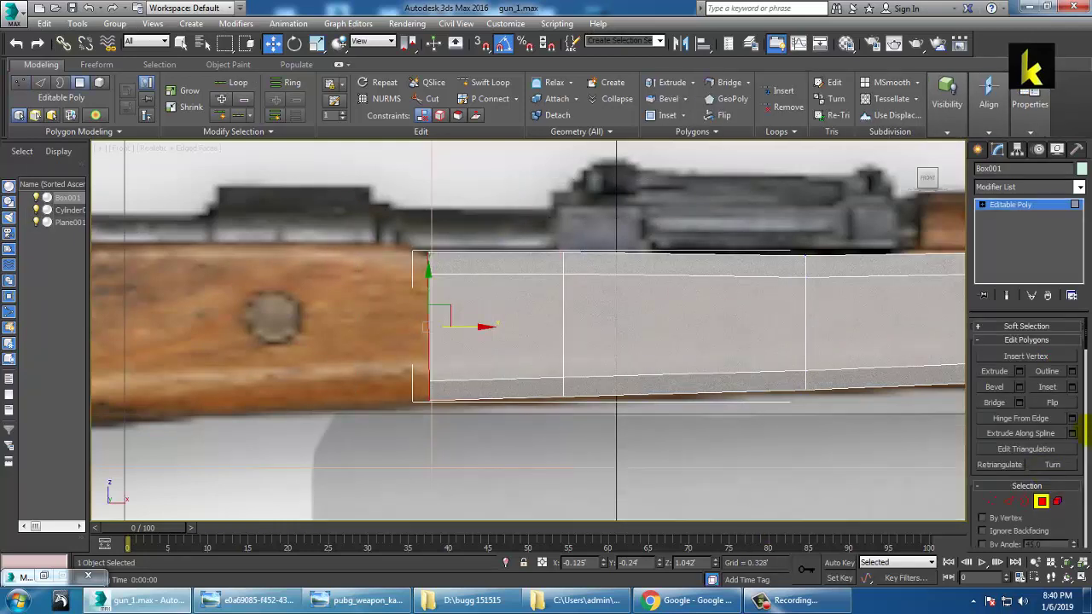
pyautogui.click(1020, 389)
pyautogui.moveTo(539, 361); pyautogui.dragTo(677, 208)
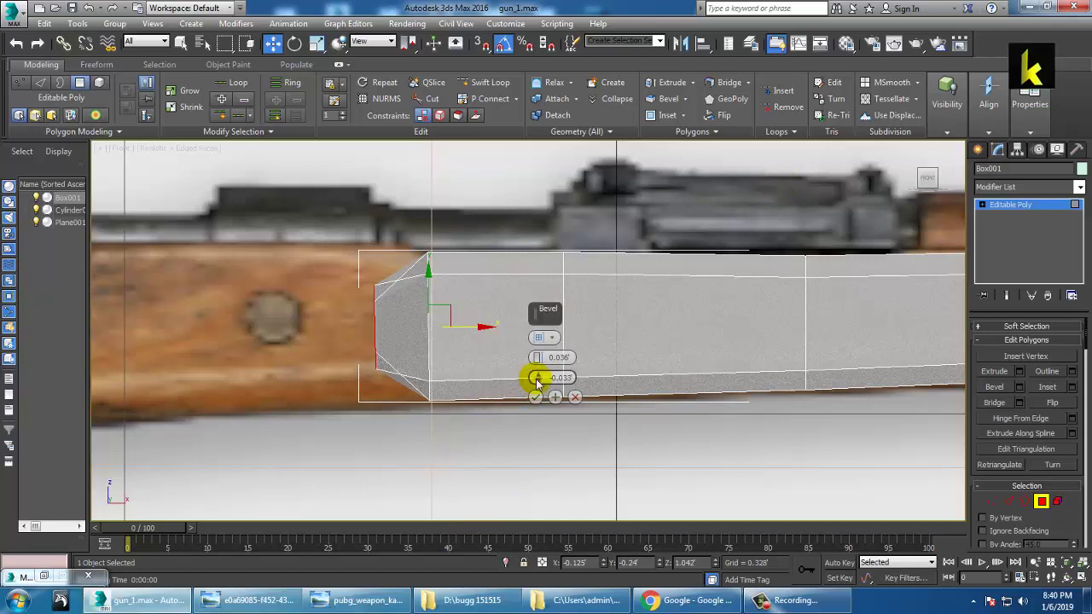
pyautogui.moveTo(536, 378); pyautogui.dragTo(554, 394)
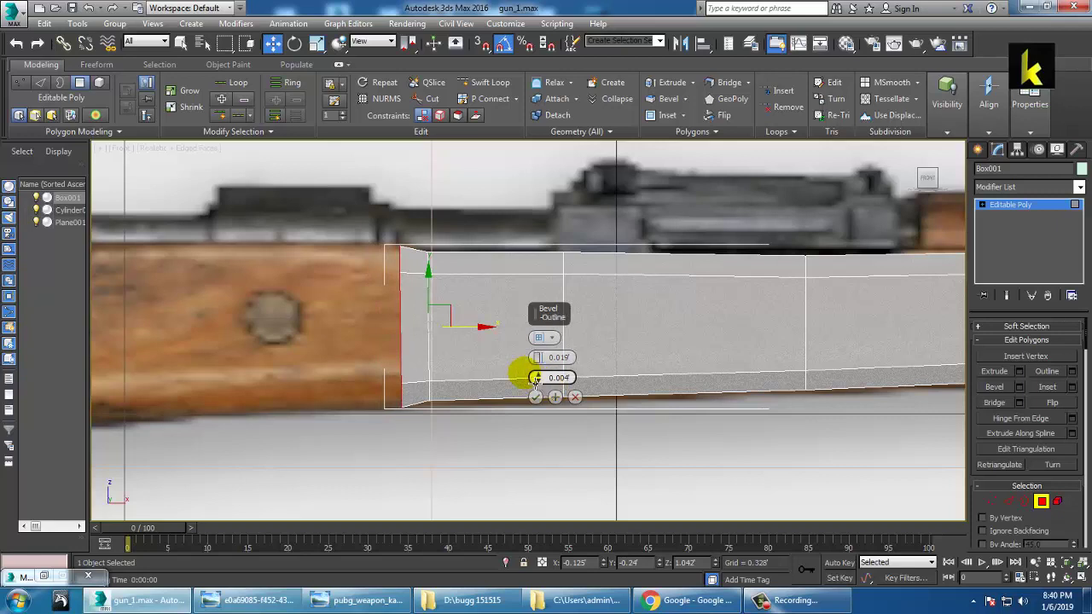
pyautogui.click(535, 397)
# Raise the beveled end's bottom vertices to about Z 0.999' and check the stock's fit against the reference.
pyautogui.scroll(3, 560, 359)
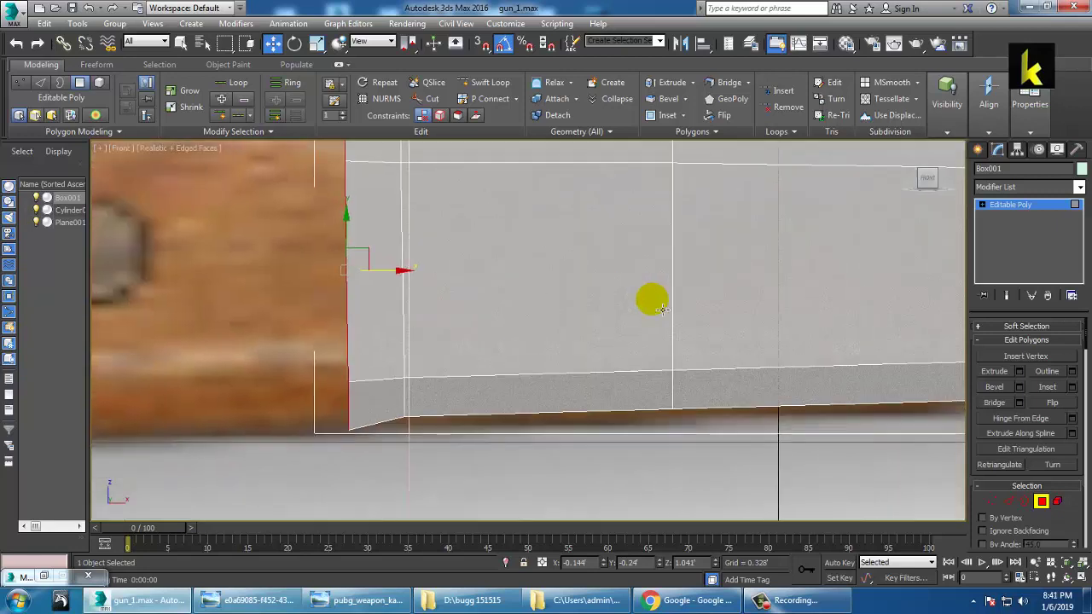
pyautogui.press('1')
pyautogui.moveTo(384, 475); pyautogui.dragTo(384, 477)
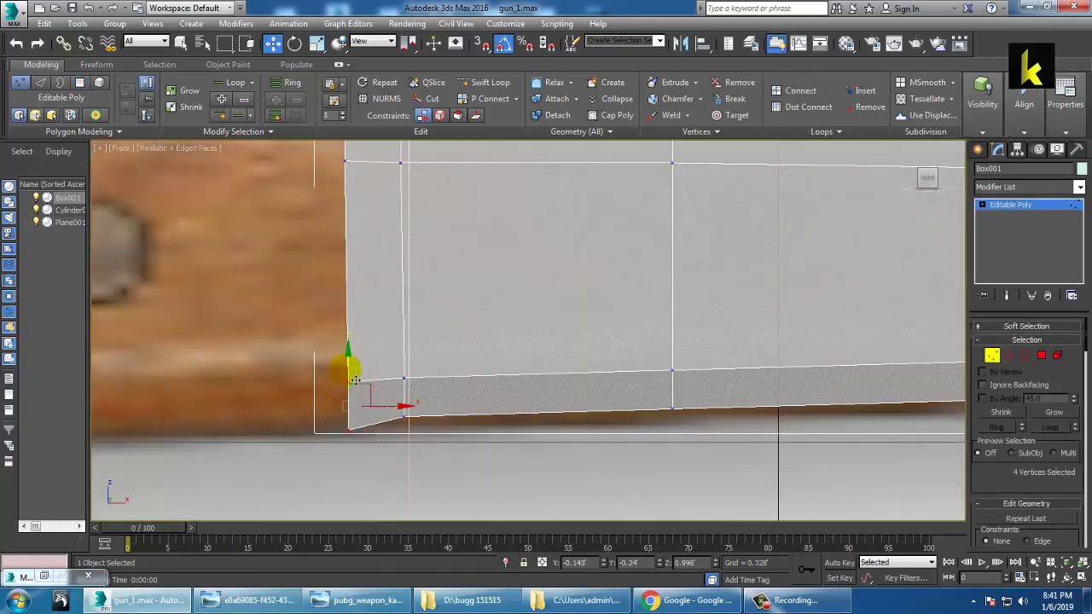
pyautogui.moveTo(354, 379); pyautogui.dragTo(372, 341)
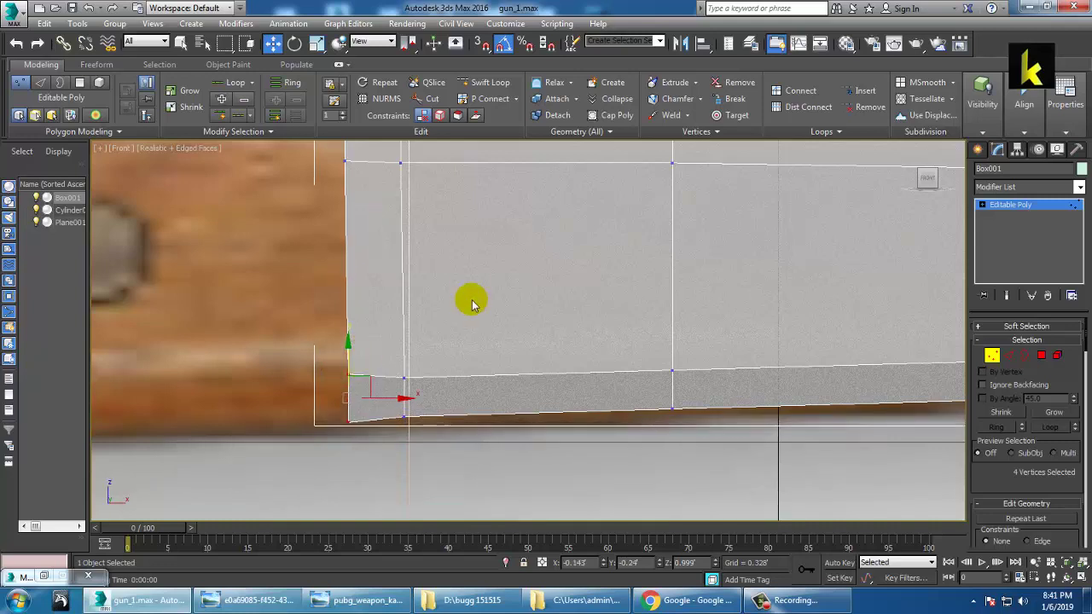
pyautogui.scroll(-3, 491, 342)
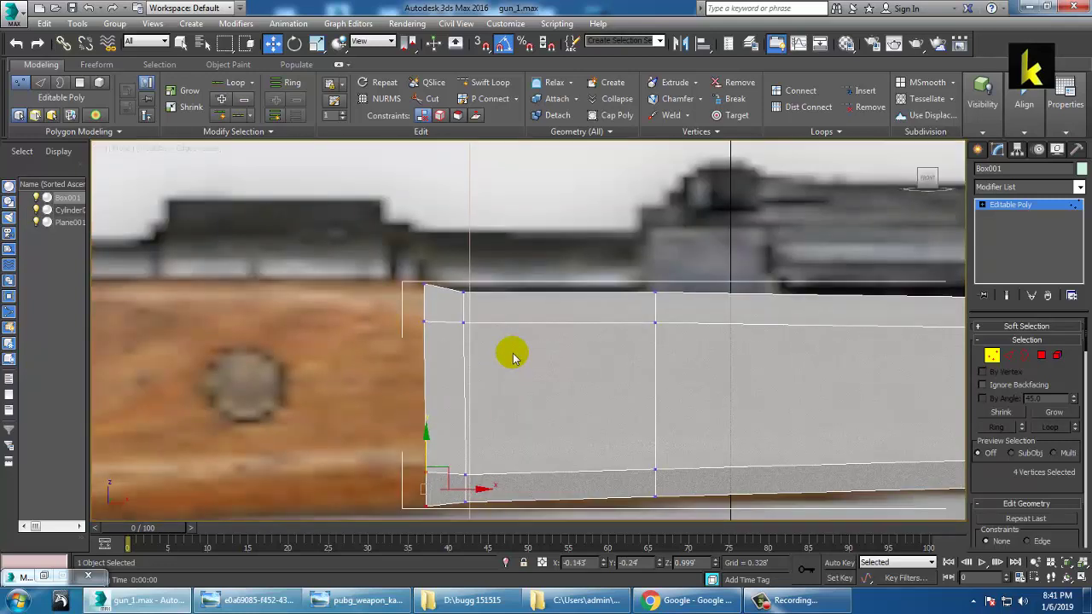
pyautogui.press('F3')
pyautogui.press('F3')
pyautogui.moveTo(507, 272); pyautogui.dragTo(529, 213, button='middle')
pyautogui.scroll(-3, 542, 234)
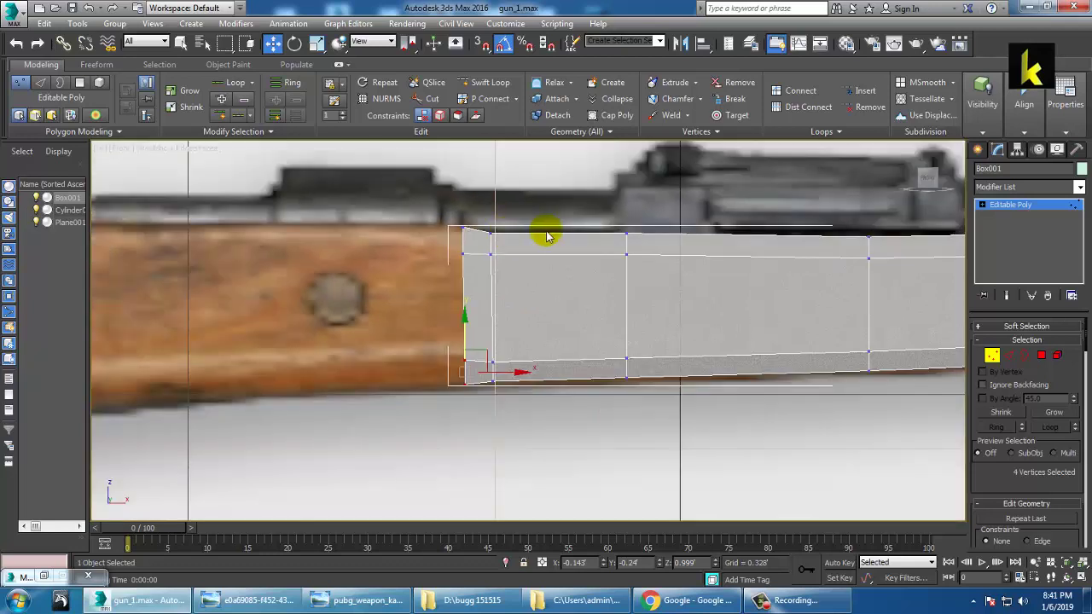
# Extrude the stock's beveled rear end polygons rearward by 0.103'.
pyautogui.click(1039, 357)
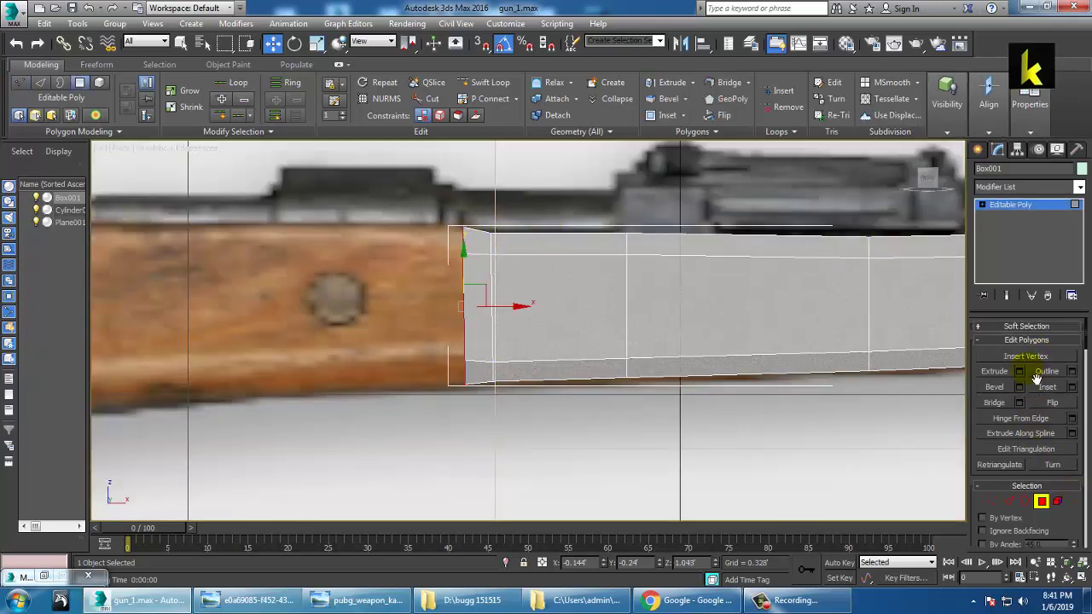
pyautogui.click(1020, 372)
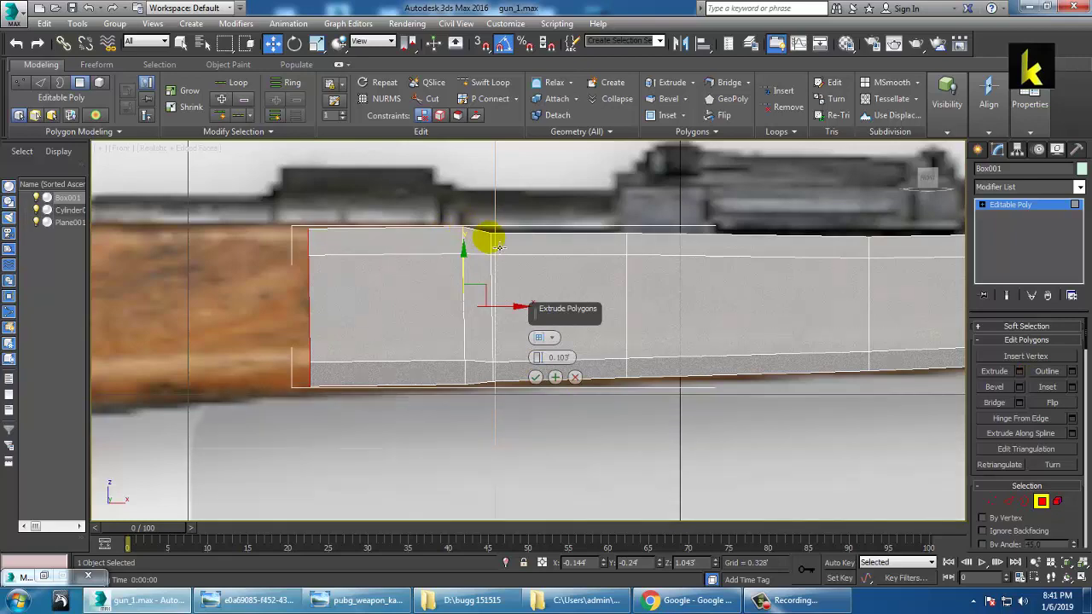
pyautogui.click(535, 376)
pyautogui.scroll(-1, 535, 376)
pyautogui.moveTo(536, 376); pyautogui.dragTo(613, 316, button='middle')
pyautogui.scroll(2, 532, 331)
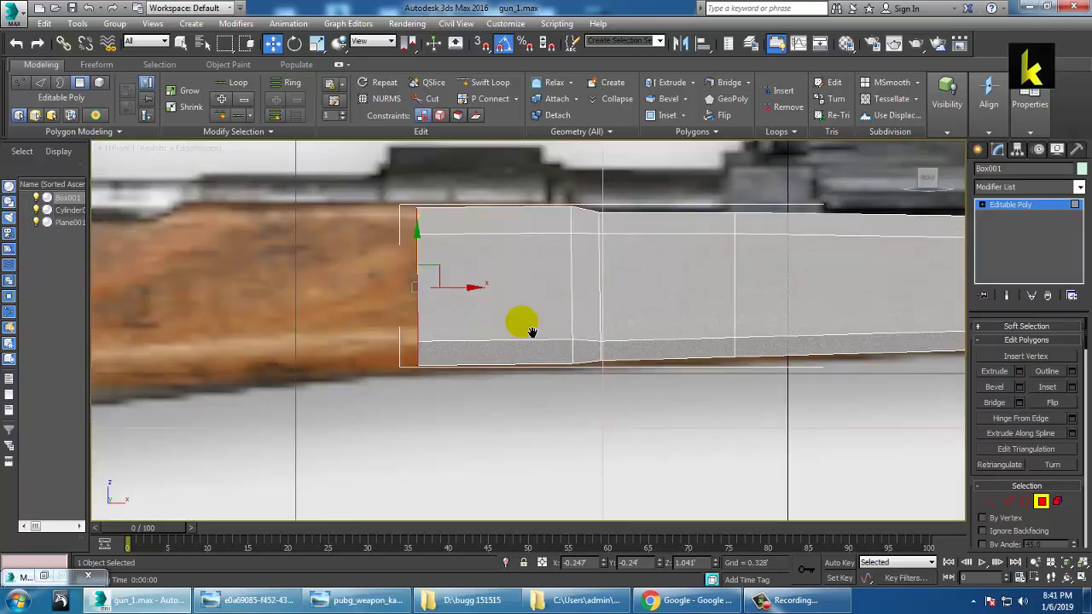
# Lower the new rear end's bottom vertices to about Z 0.996' to follow the stock's lower outline.
pyautogui.scroll(-5, 531, 331)
pyautogui.moveTo(532, 331); pyautogui.dragTo(595, 346, button='middle')
pyautogui.scroll(5, 594, 346)
pyautogui.press('1')
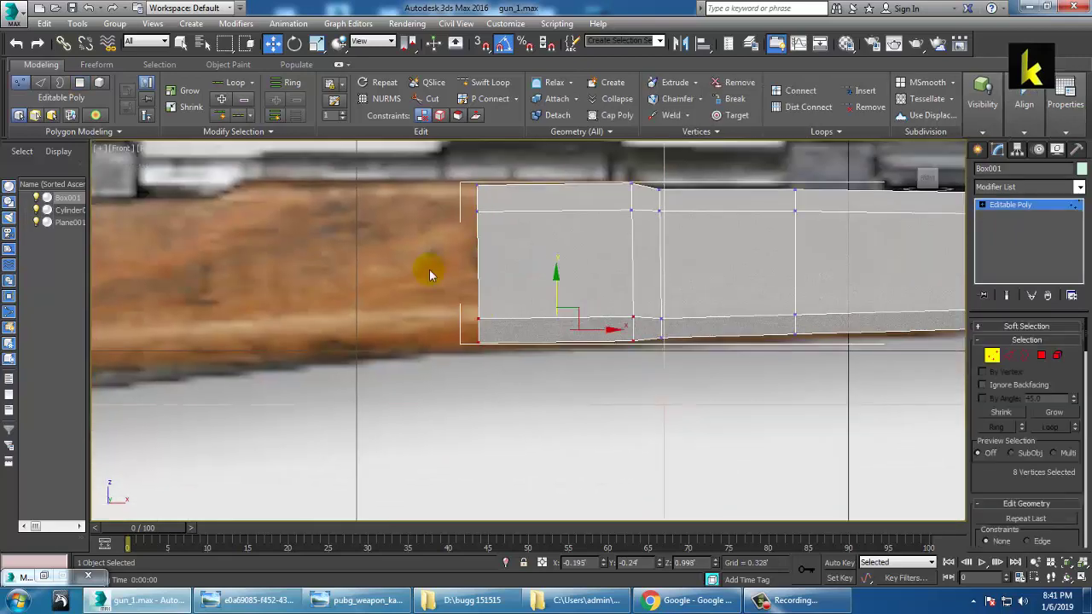
pyautogui.moveTo(487, 289); pyautogui.dragTo(487, 292)
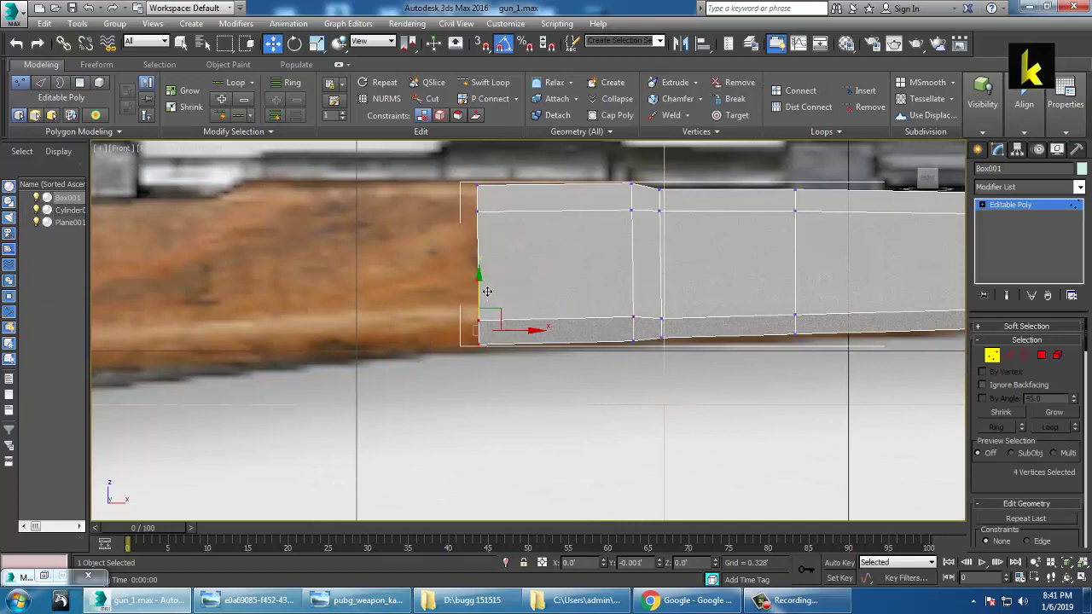
# Examine the stock's shape in the perspective view and its rear end against the reference in the front view.
pyautogui.hotkey('alt', 'w')
pyautogui.moveTo(797, 470); pyautogui.dragTo(765, 446, button='middle')
pyautogui.hotkey('alt', 'x')
pyautogui.hotkey('alt', 'w')
pyautogui.scroll(-6, 839, 375)
pyautogui.keyDown('alt'); pyautogui.moveTo(839, 375); pyautogui.dragTo(728, 375, button='middle'); pyautogui.keyUp('alt')
pyautogui.hotkey('alt', 'w')
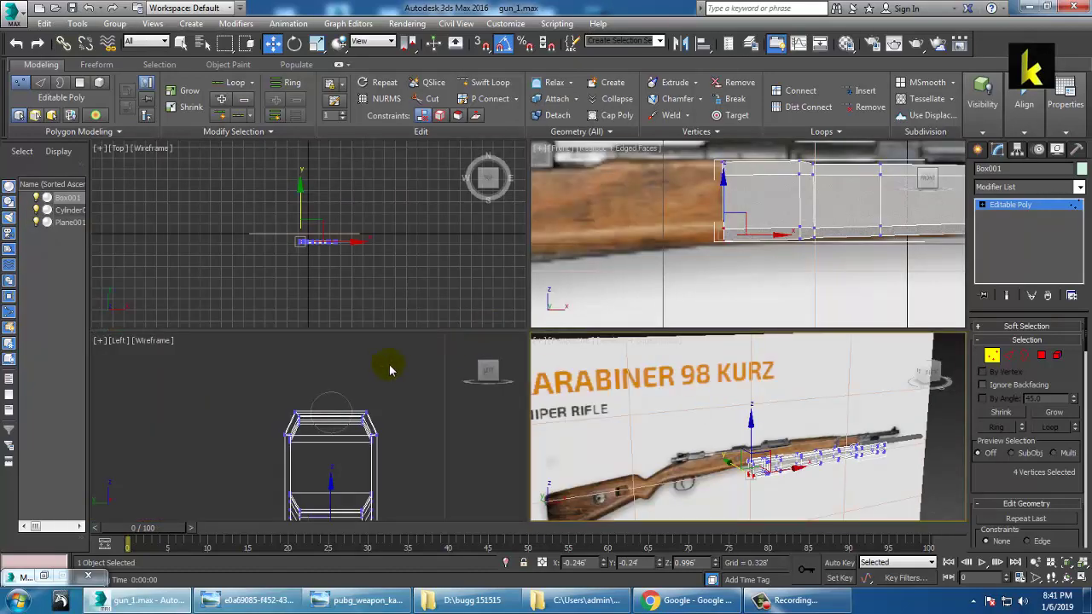
pyautogui.hotkey('alt', 'w')
pyautogui.moveTo(719, 227); pyautogui.dragTo(902, 332, button='middle')
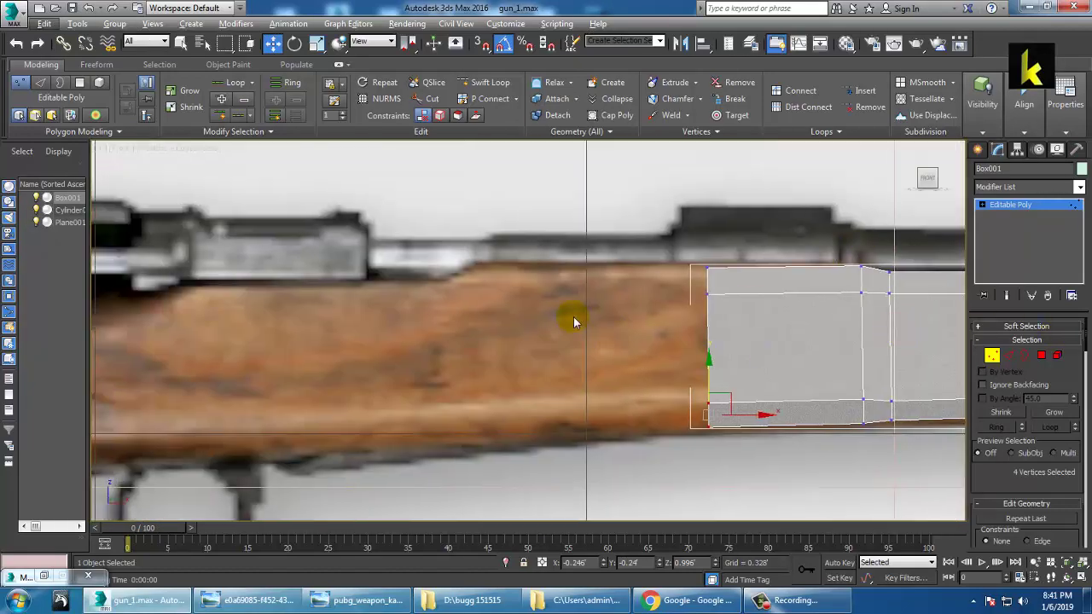
pyautogui.hotkey('alt', 'w')
pyautogui.hotkey('alt', 'w')
pyautogui.moveTo(798, 236); pyautogui.dragTo(654, 246, button='middle')
pyautogui.scroll(-2, 653, 243)
# Extrude the stock's rear end polygons by 0.084' to about X -0.331'.
pyautogui.click(1041, 357)
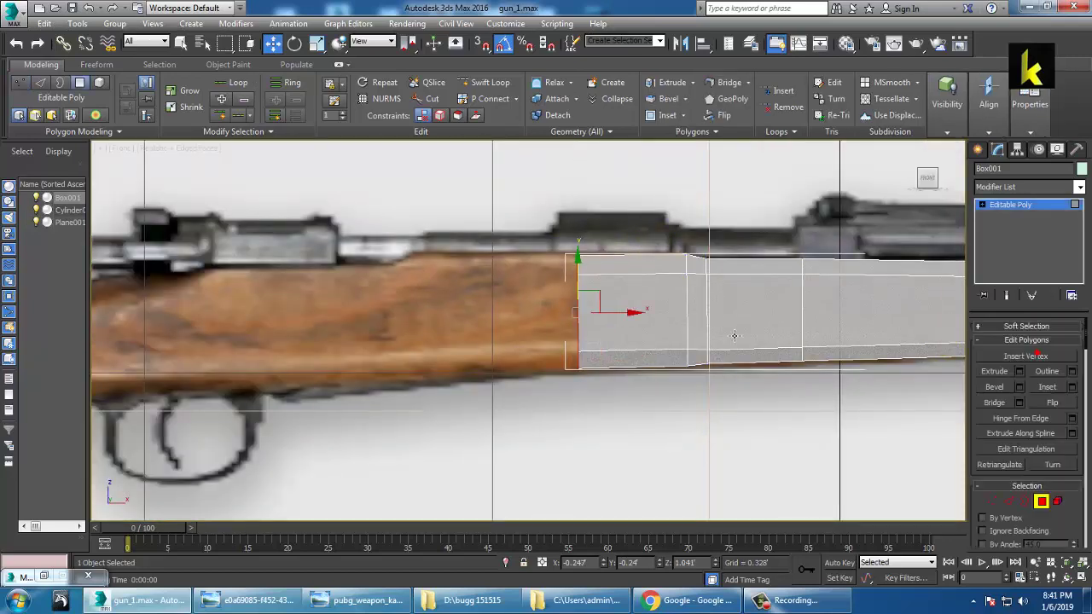
pyautogui.moveTo(741, 320); pyautogui.dragTo(704, 312, button='middle')
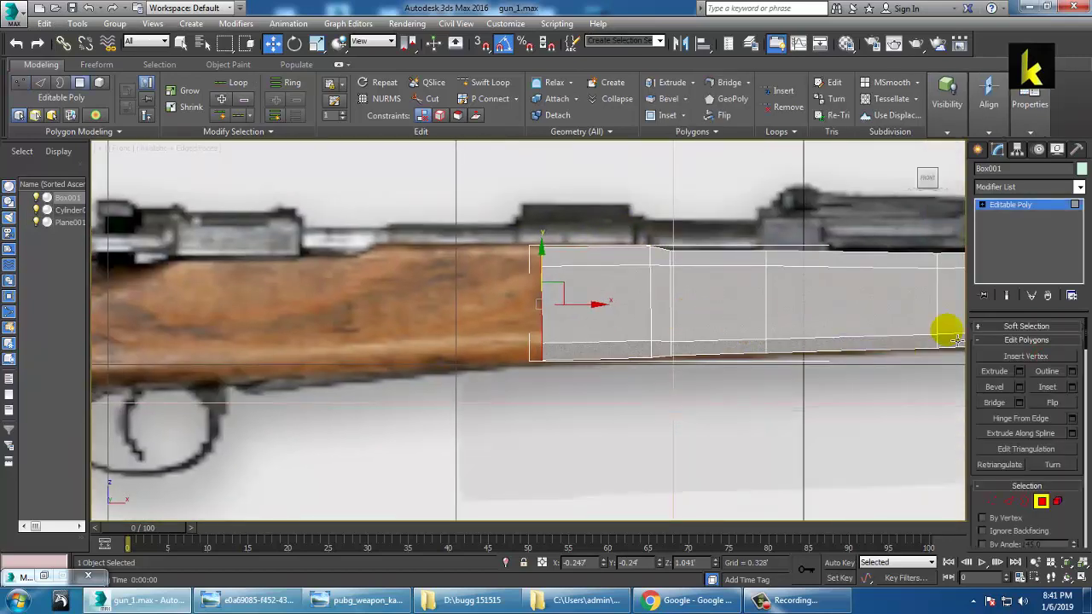
pyautogui.click(1020, 371)
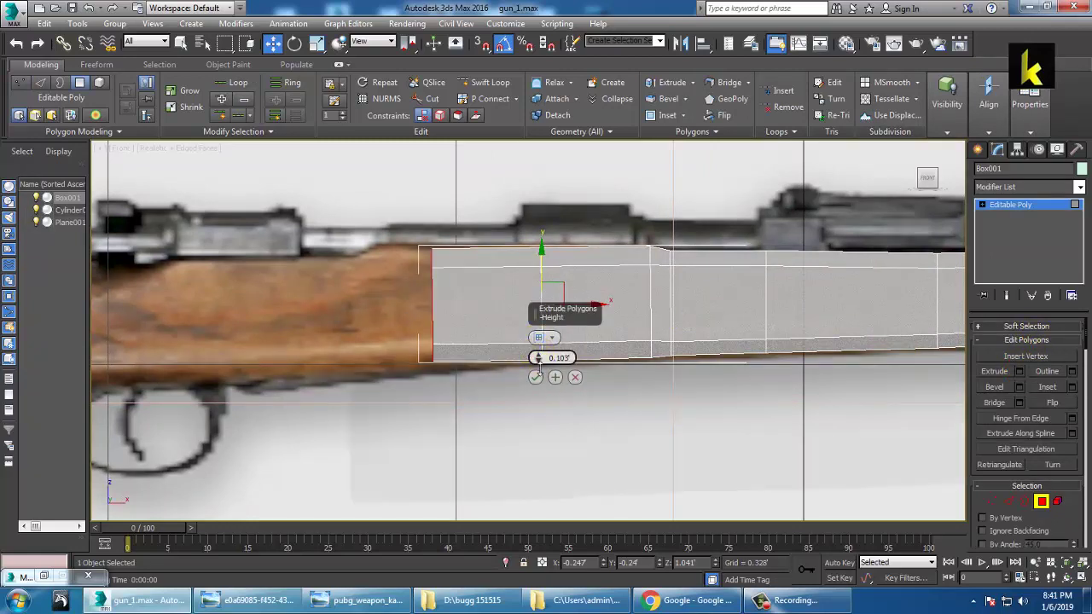
pyautogui.moveTo(539, 363); pyautogui.dragTo(536, 380)
pyautogui.scroll(-2, 534, 382)
pyautogui.click(536, 379)
# Raise the rear end's top vertices slightly and lower its bottom vertices to about Z 0.992' to fit the stock outline.
pyautogui.press('1')
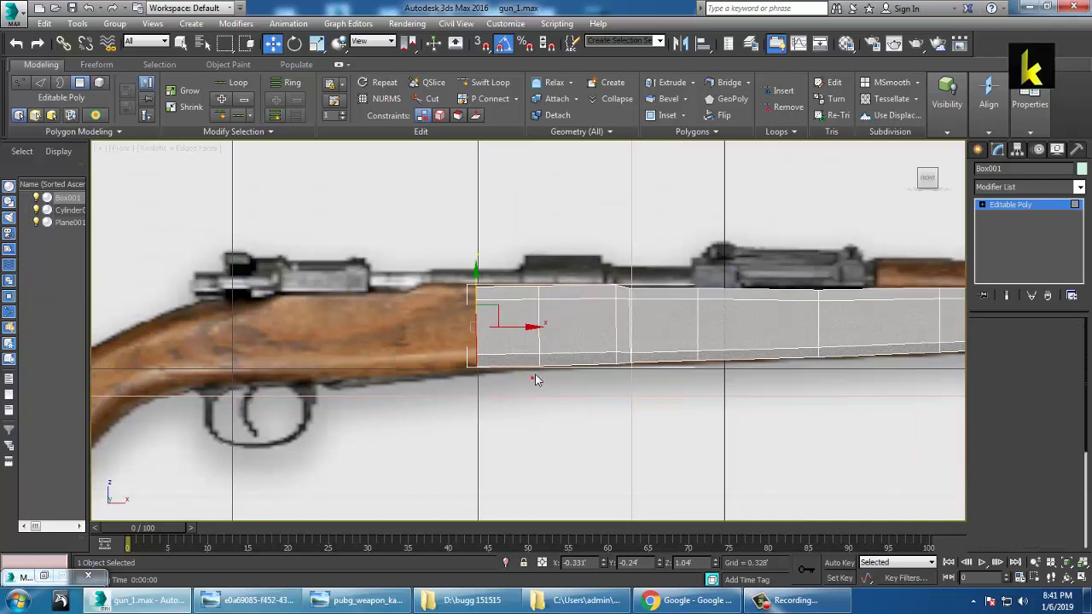
pyautogui.scroll(2, 483, 296)
pyautogui.moveTo(483, 296); pyautogui.dragTo(512, 340, button='middle')
pyautogui.moveTo(465, 298); pyautogui.dragTo(512, 379)
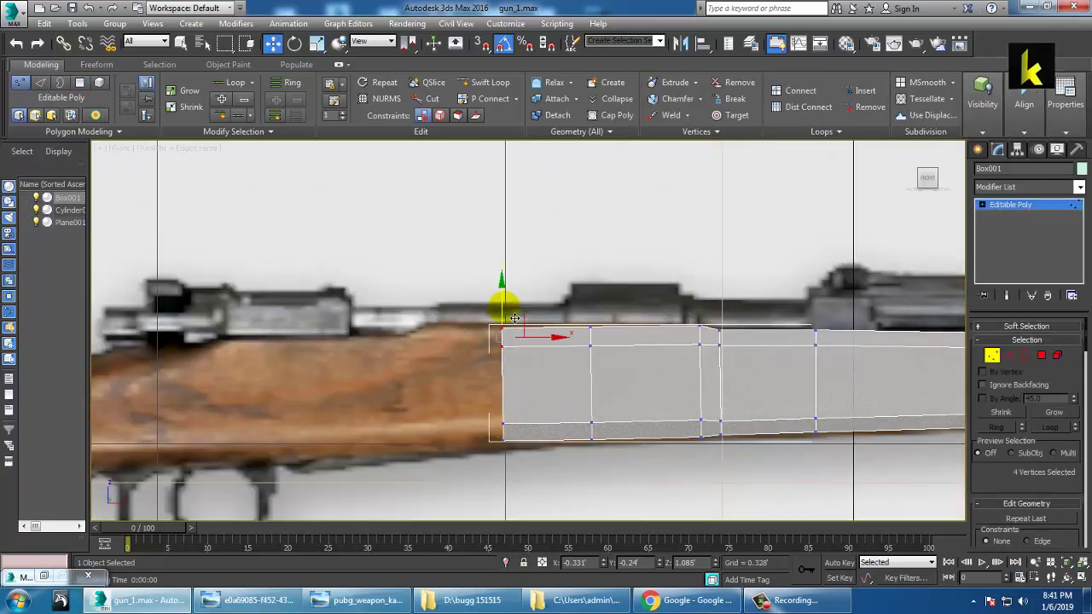
pyautogui.moveTo(503, 309); pyautogui.dragTo(504, 307)
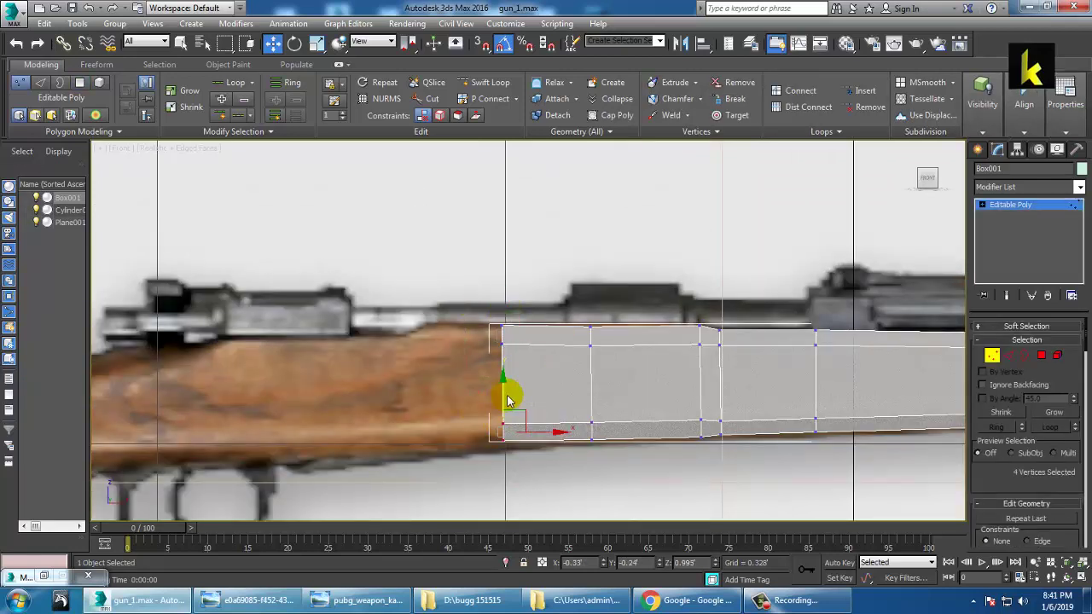
pyautogui.moveTo(543, 370); pyautogui.dragTo(581, 344, button='middle')
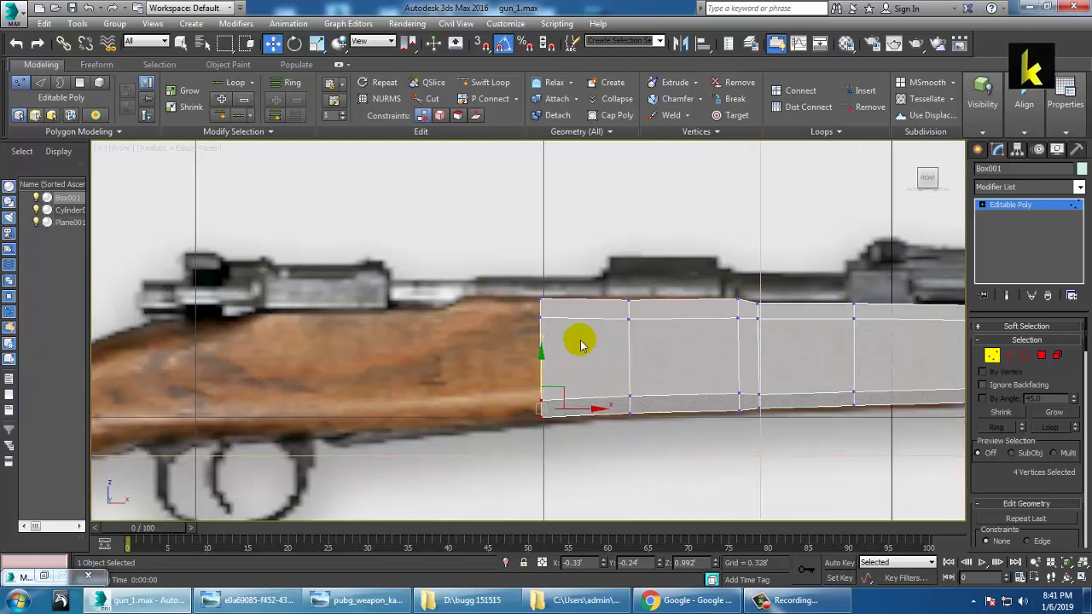
# Extrude the rear end polygons by 0.074' and lower the new end's bottom vertices to about Z 0.986'.
pyautogui.click(1041, 355)
pyautogui.moveTo(857, 327); pyautogui.dragTo(837, 269, button='middle')
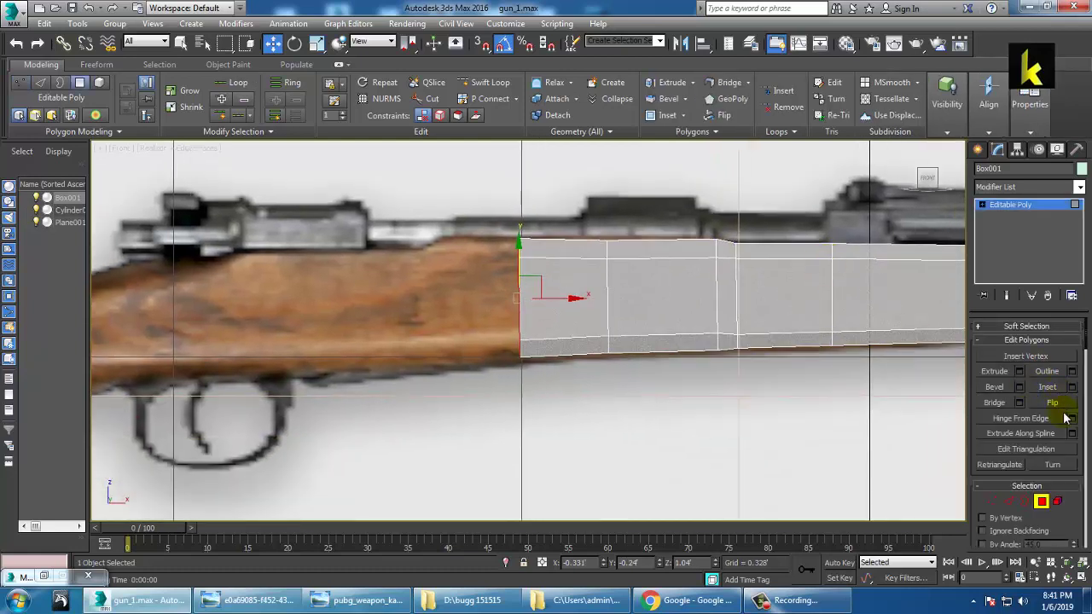
pyautogui.click(1019, 372)
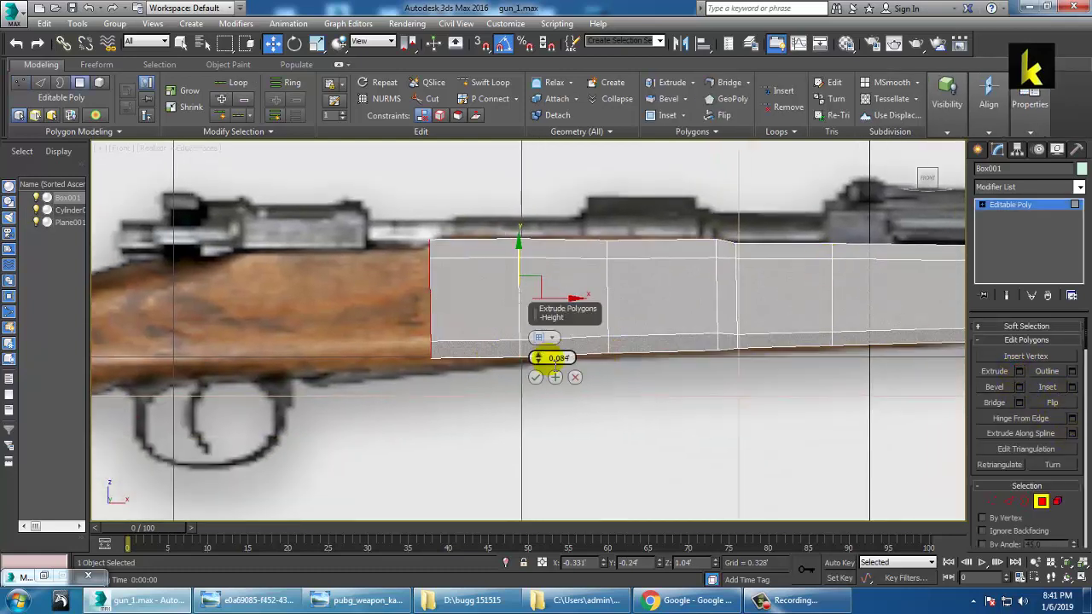
pyautogui.moveTo(538, 367); pyautogui.dragTo(545, 379)
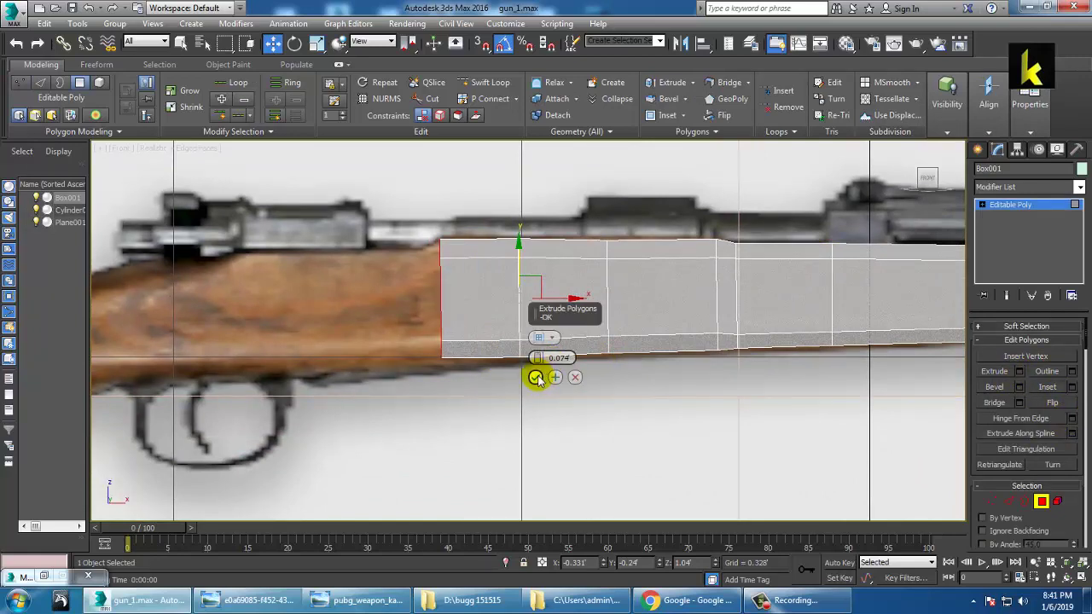
pyautogui.click(535, 377)
pyautogui.press('1')
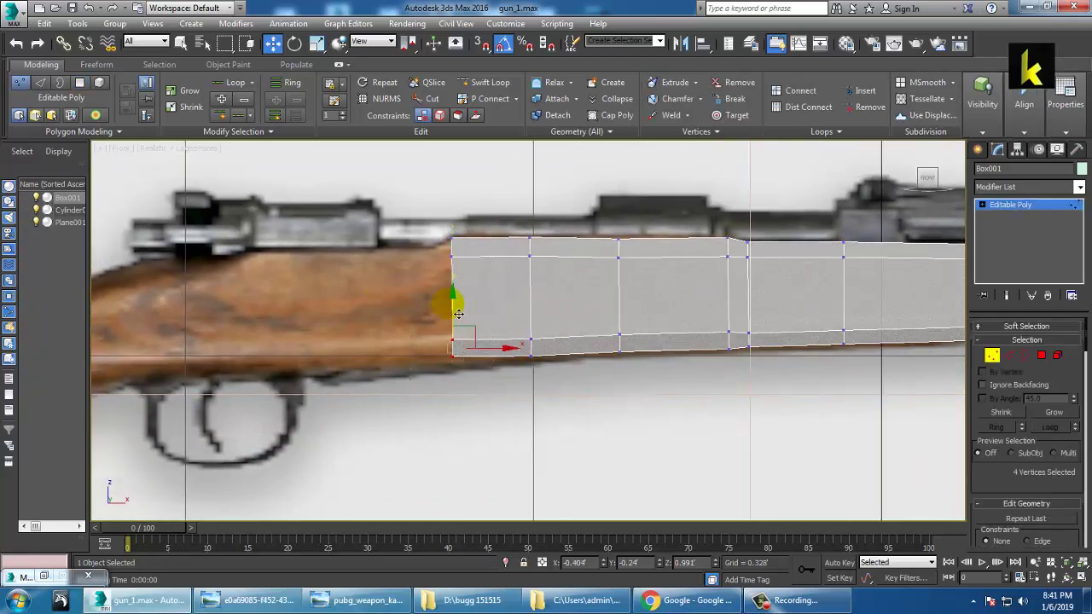
pyautogui.scroll(3, 504, 246)
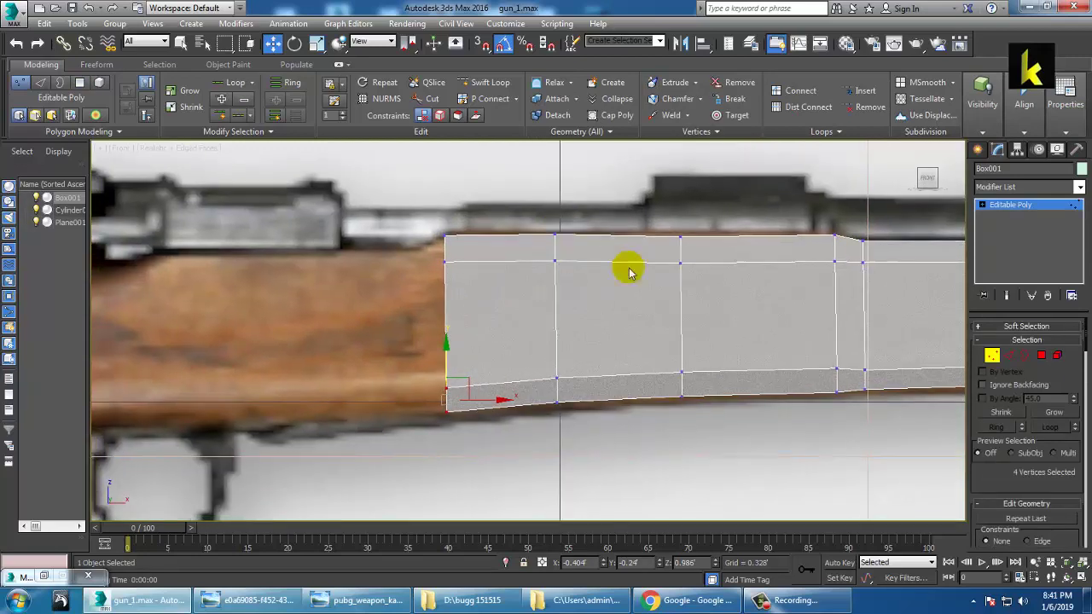
# Bevel the stock's rear end polygons with a height of 0.022' and an outline of -0.008'.
pyautogui.click(1043, 357)
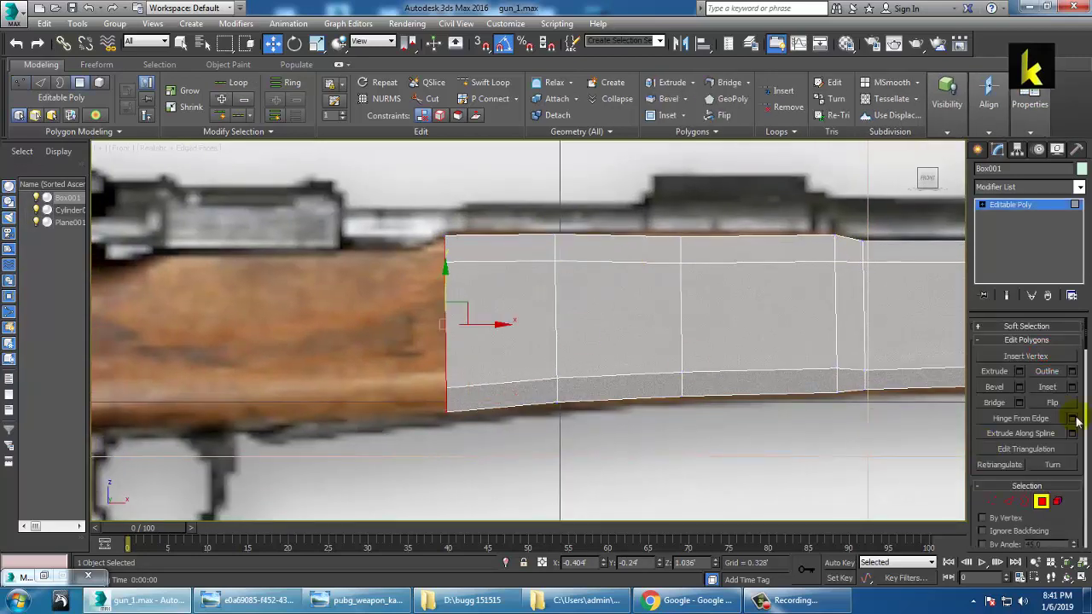
pyautogui.click(1020, 387)
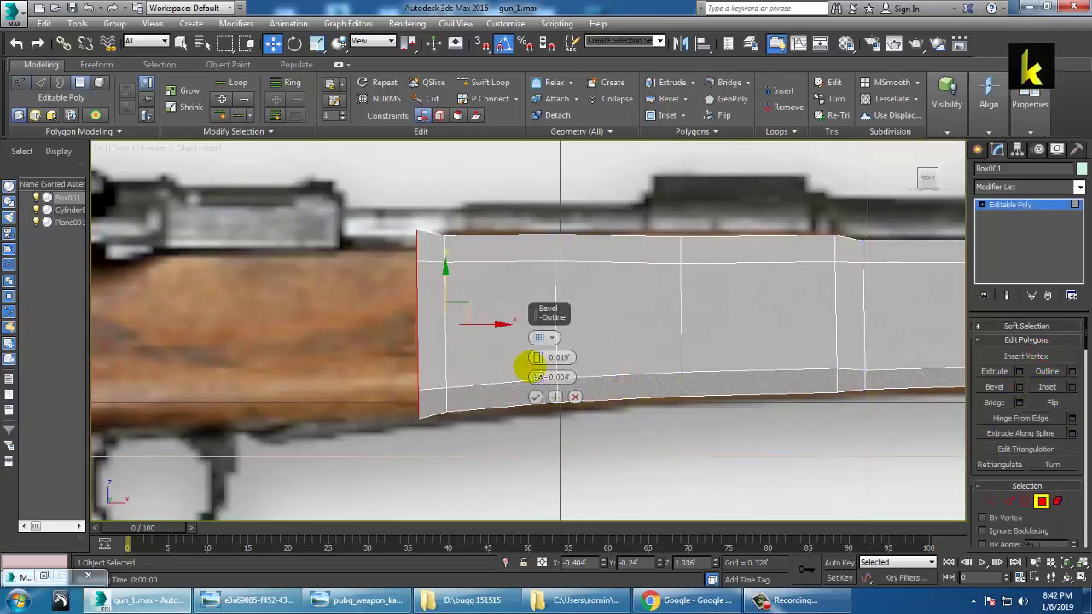
pyautogui.moveTo(542, 379); pyautogui.dragTo(546, 401)
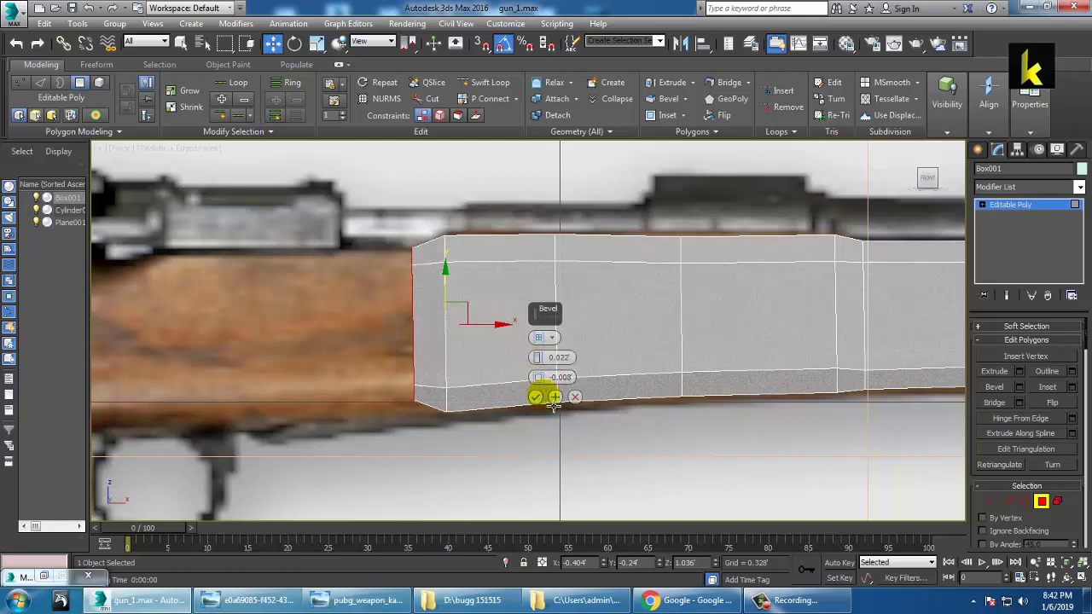
pyautogui.click(537, 399)
# Fit the beveled end's lower vertices to the stock outline, raising the upper pair and setting the lowest pair to about Z 0.976'.
pyautogui.press('1')
pyautogui.moveTo(592, 368); pyautogui.dragTo(622, 351, button='middle')
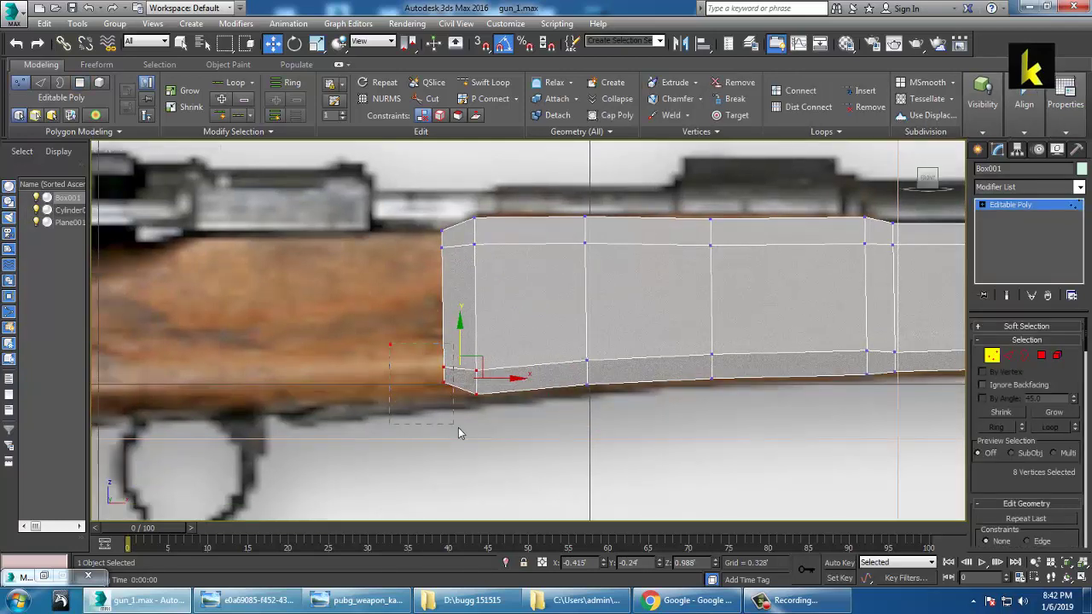
pyautogui.moveTo(458, 433); pyautogui.dragTo(458, 434)
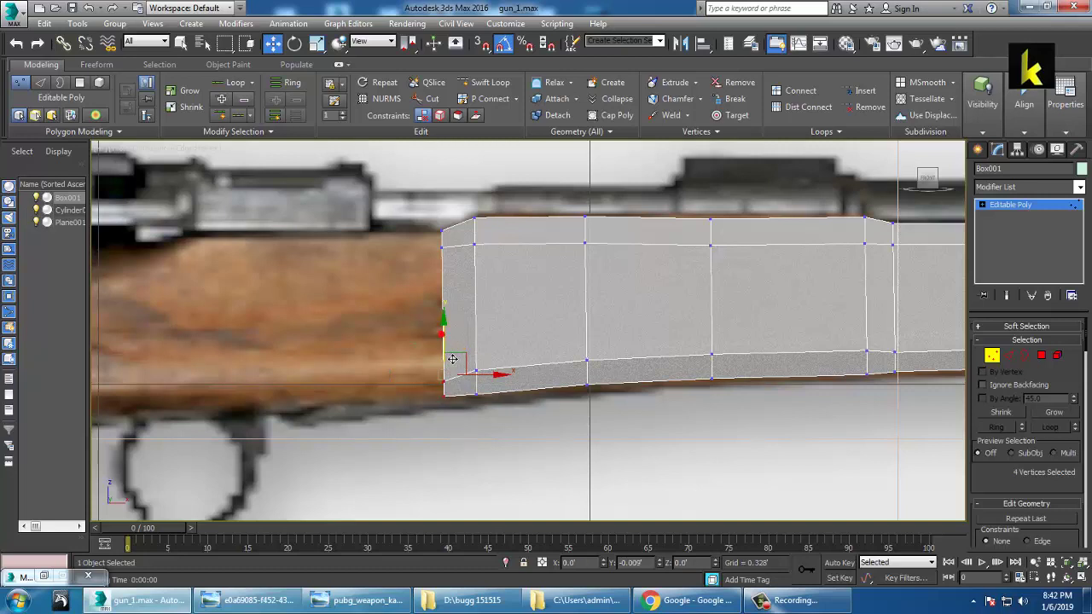
pyautogui.scroll(4, 457, 355)
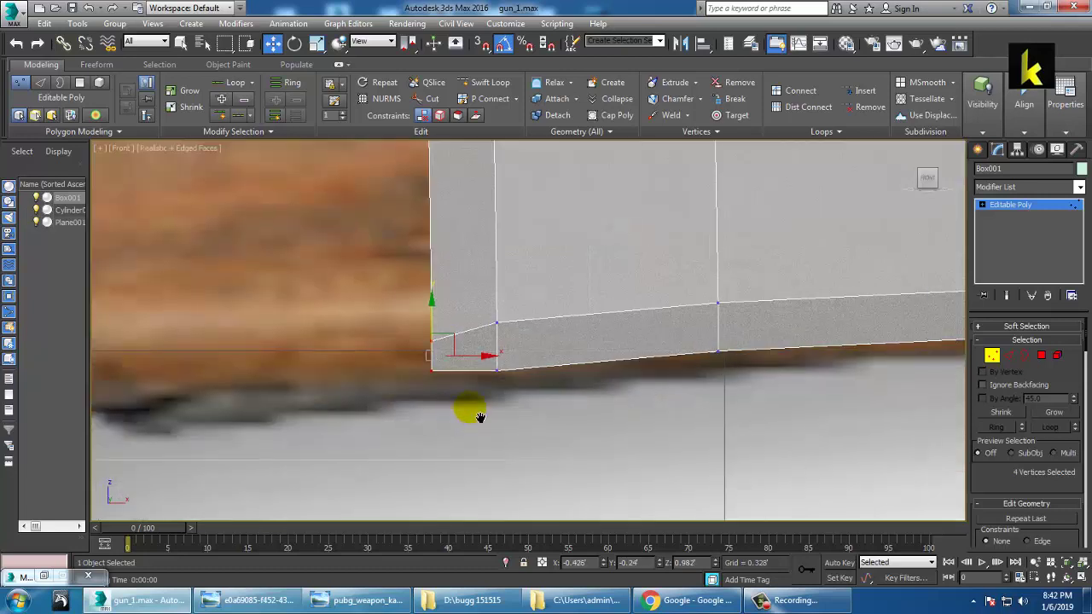
pyautogui.moveTo(470, 351); pyautogui.dragTo(471, 353)
pyautogui.moveTo(450, 300); pyautogui.dragTo(452, 289)
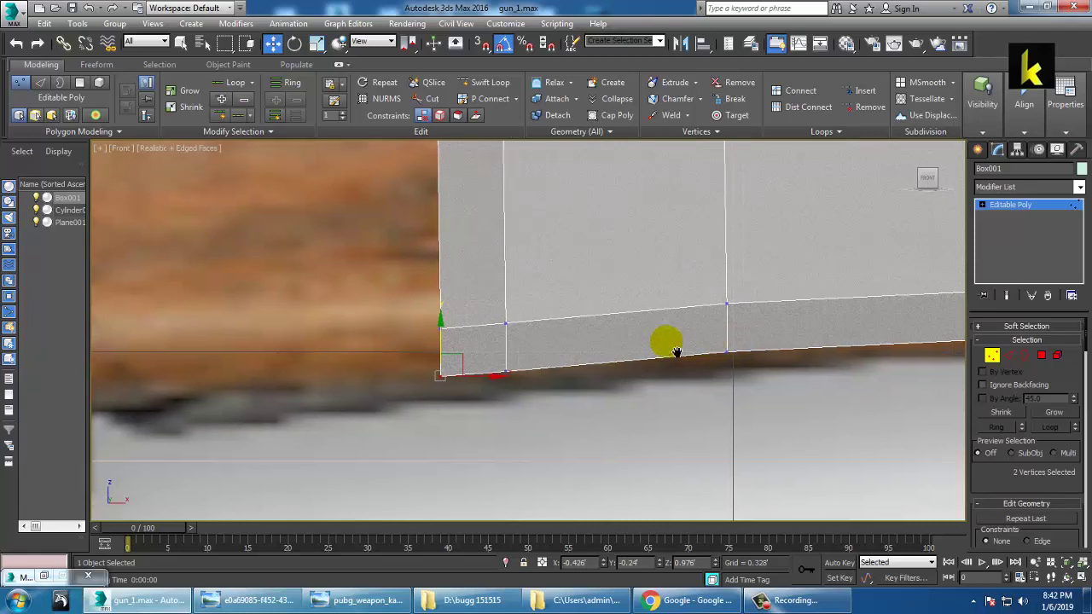
pyautogui.scroll(-3, 665, 346)
pyautogui.moveTo(726, 389); pyautogui.dragTo(682, 365, button='middle')
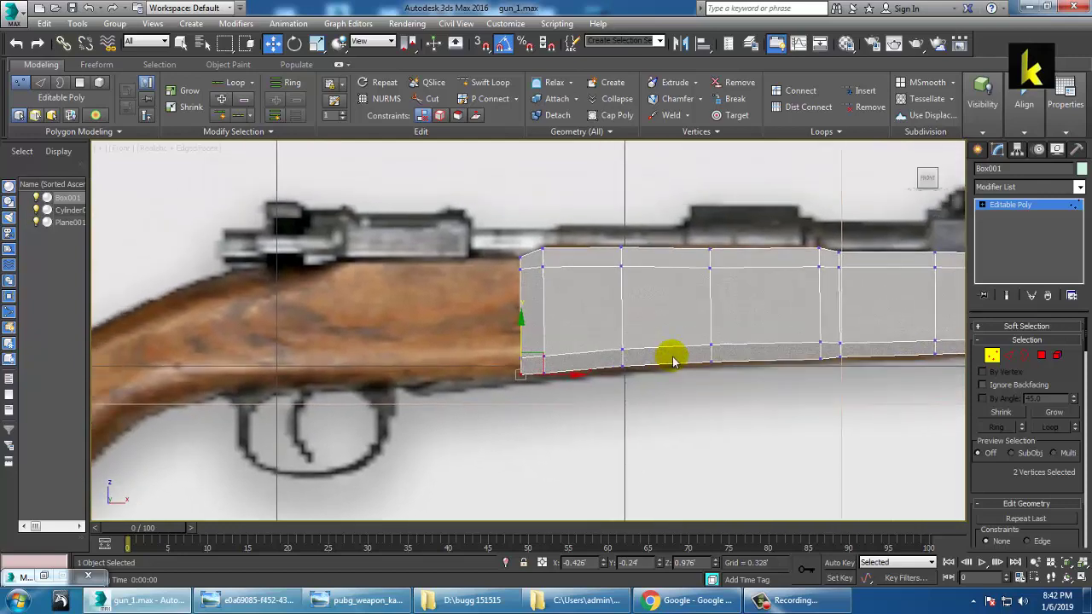
# Extrude the beveled rear end polygons by 0.074' toward the trigger guard.
pyautogui.click(1042, 356)
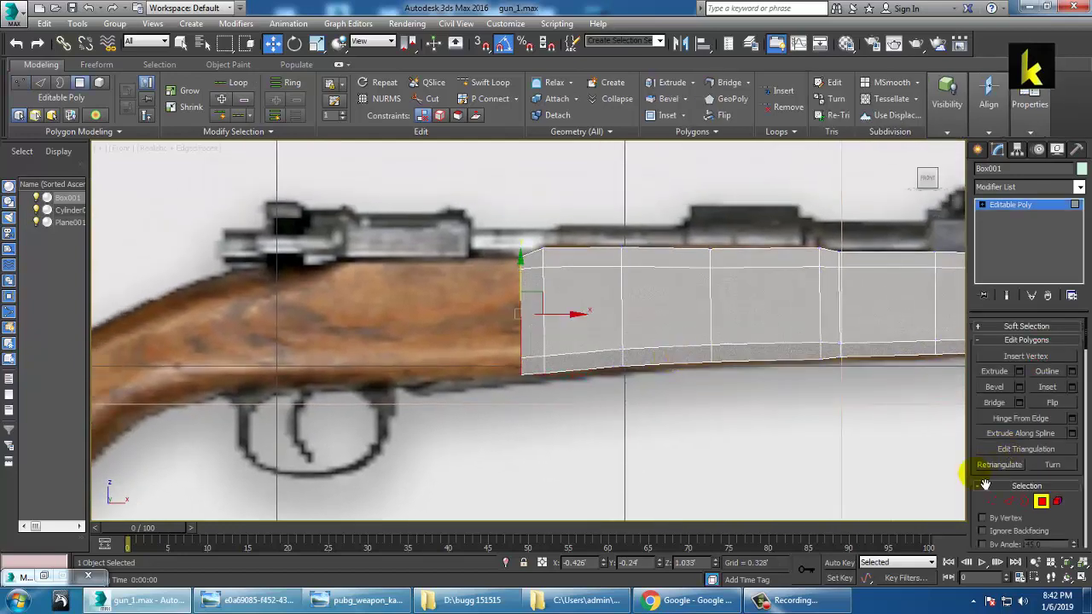
pyautogui.click(1021, 373)
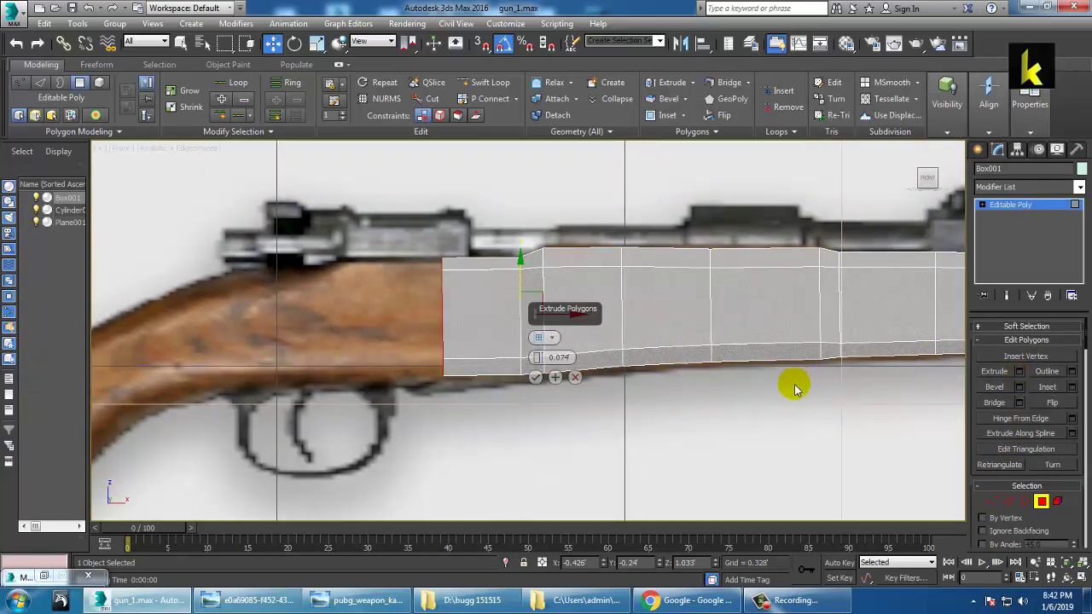
pyautogui.click(537, 379)
pyautogui.moveTo(531, 339); pyautogui.dragTo(538, 344, button='middle')
pyautogui.scroll(3, 540, 348)
# Move the new rear end's top vertices to about Z 1.078' and its bottom vertices to about Z 0.981'.
pyautogui.press('1')
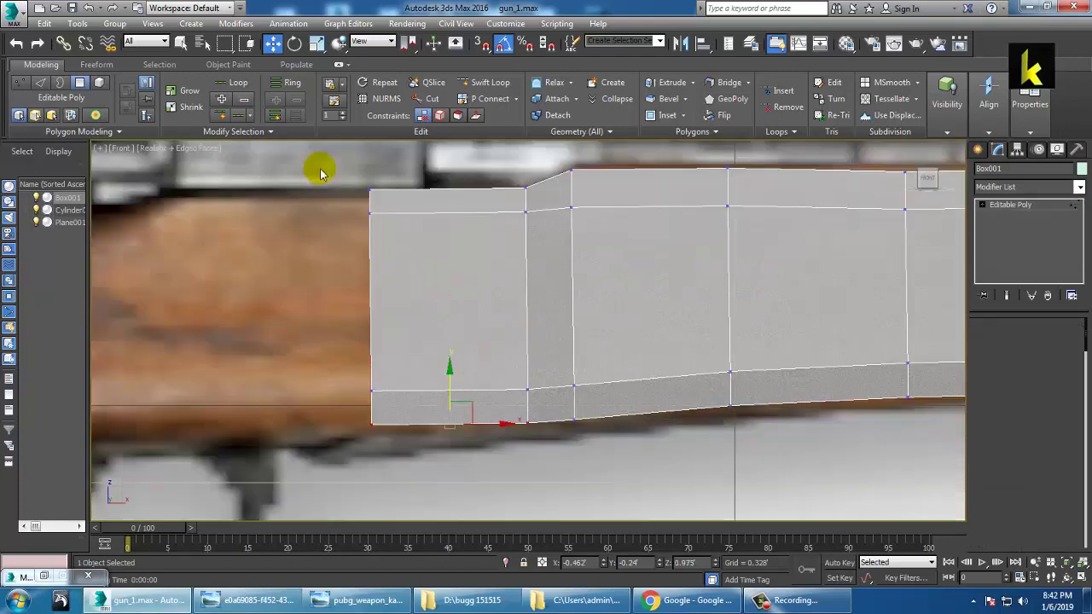
pyautogui.moveTo(333, 170); pyautogui.dragTo(434, 220)
pyautogui.moveTo(436, 202); pyautogui.dragTo(469, 257, button='middle')
pyautogui.moveTo(402, 216); pyautogui.dragTo(421, 198)
pyautogui.scroll(-3, 425, 212)
pyautogui.scroll(3, 401, 238)
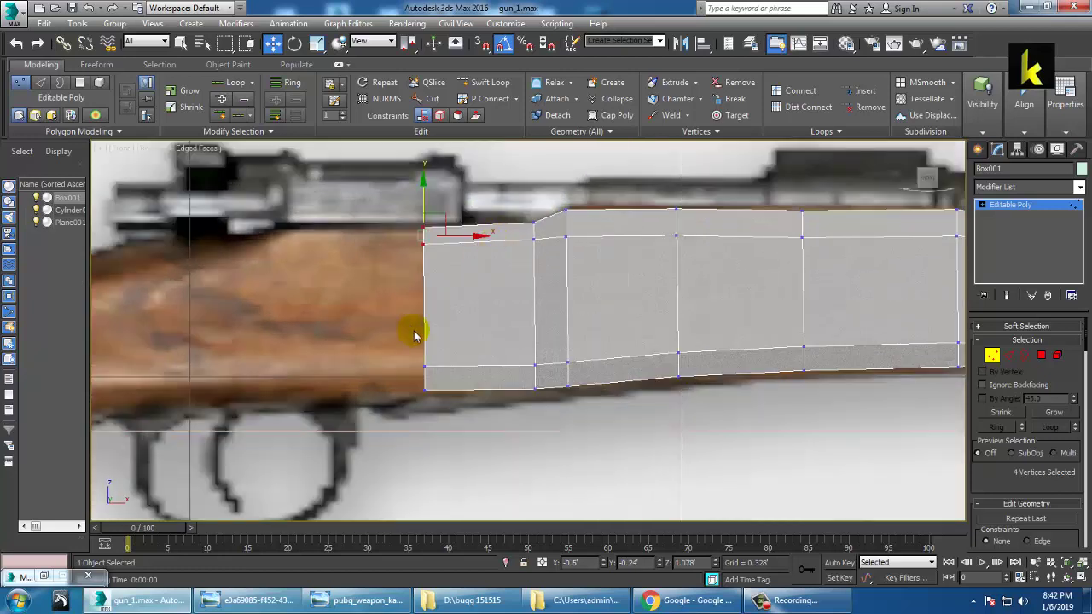
pyautogui.moveTo(437, 346); pyautogui.dragTo(437, 348)
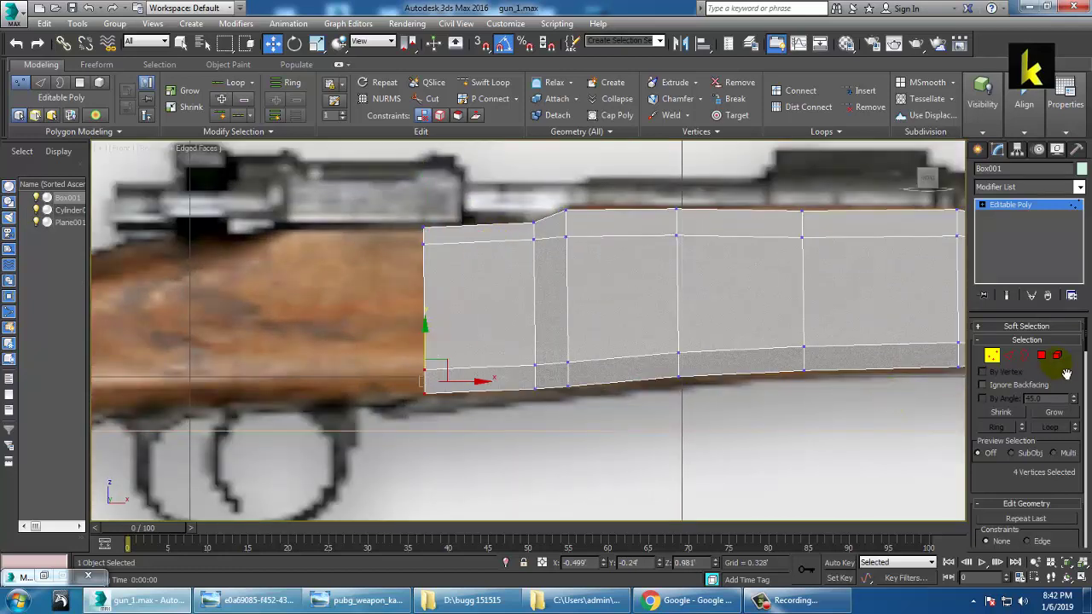
# Extrude the stock's rear end polygons another 0.074' to about X -0.574', above the trigger guard.
pyautogui.click(1042, 356)
pyautogui.click(1020, 371)
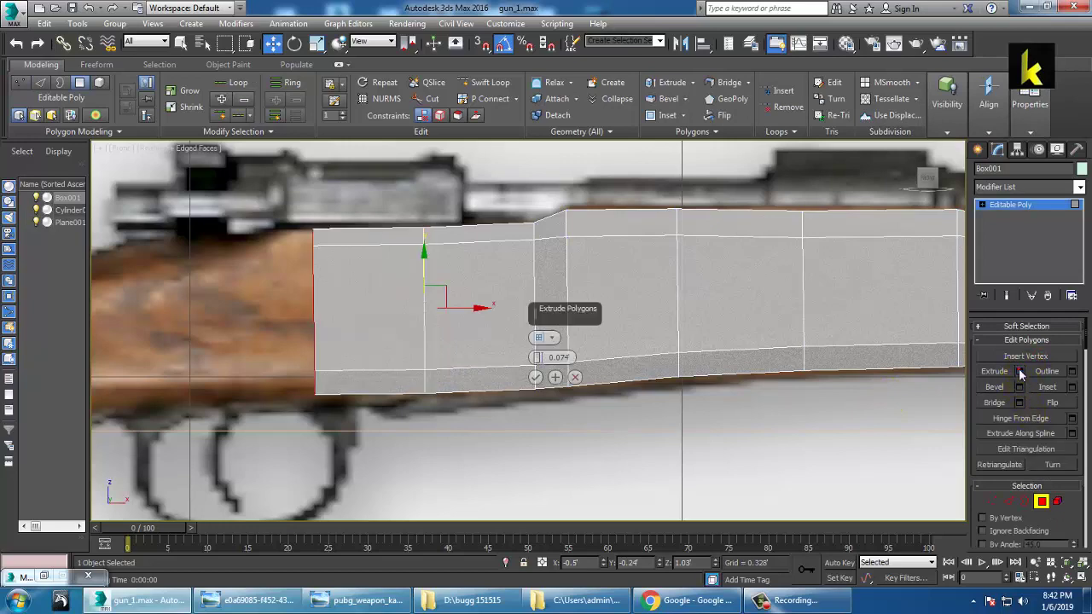
pyautogui.click(535, 377)
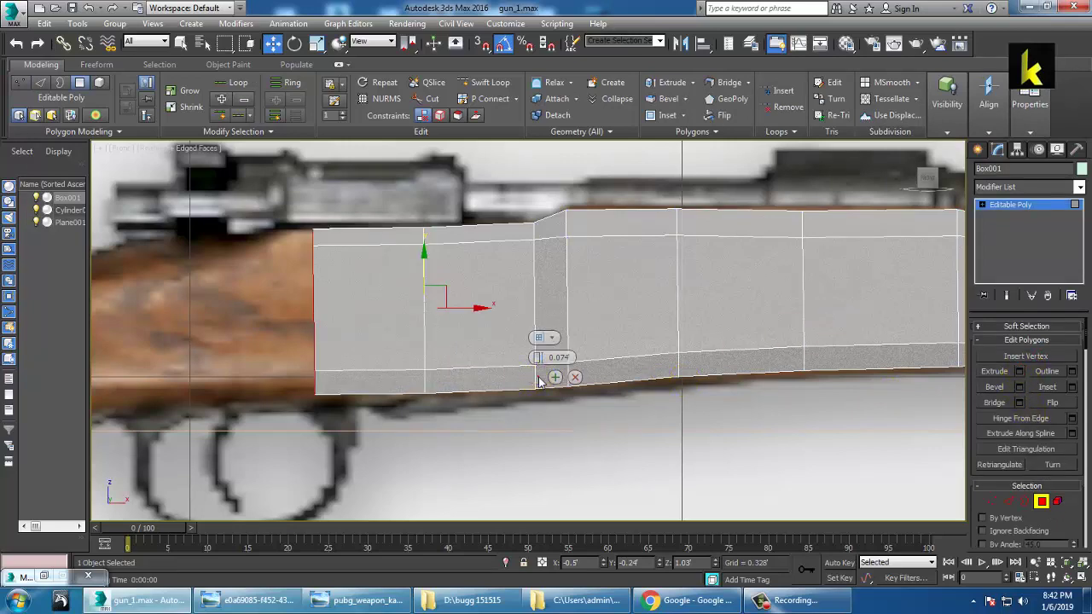
pyautogui.moveTo(538, 372); pyautogui.dragTo(604, 372, button='middle')
pyautogui.scroll(-4, 709, 281)
pyautogui.scroll(4, 705, 307)
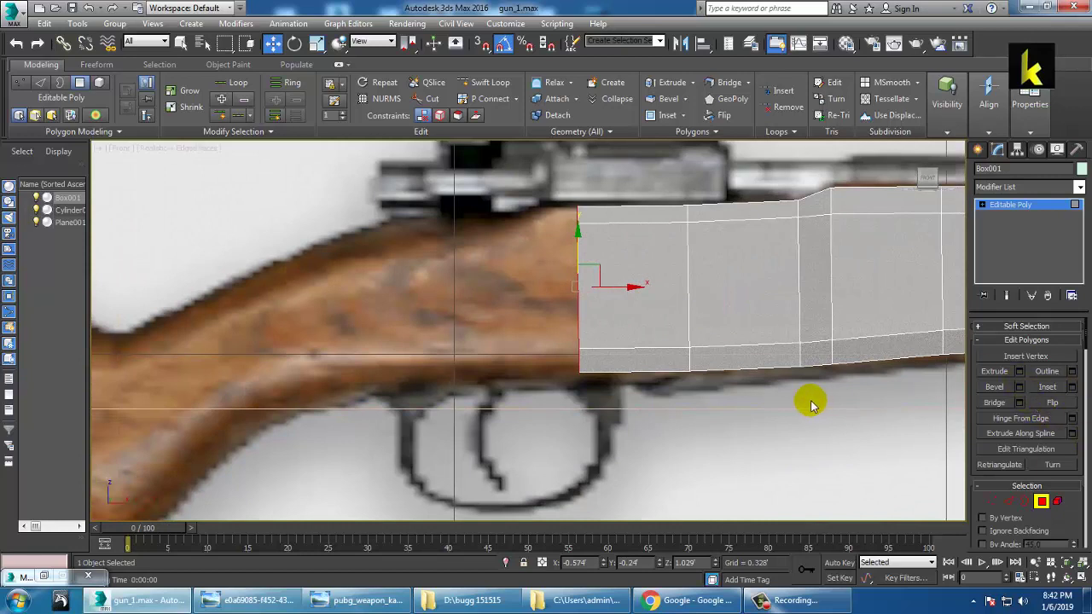
pyautogui.click(1020, 372)
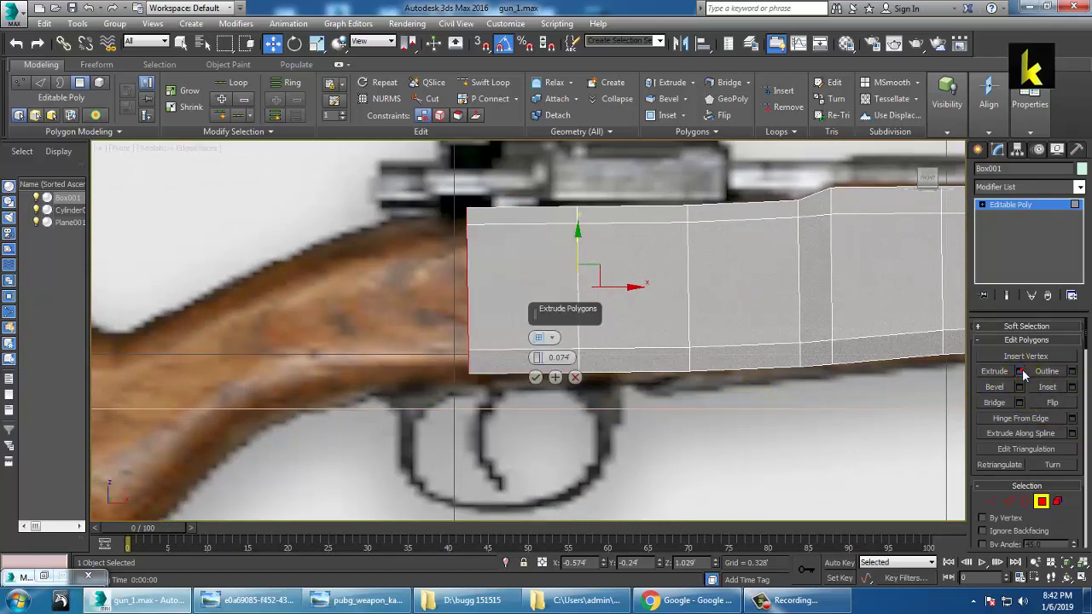
pyautogui.click(527, 378)
pyautogui.moveTo(541, 251); pyautogui.dragTo(545, 283, button='middle')
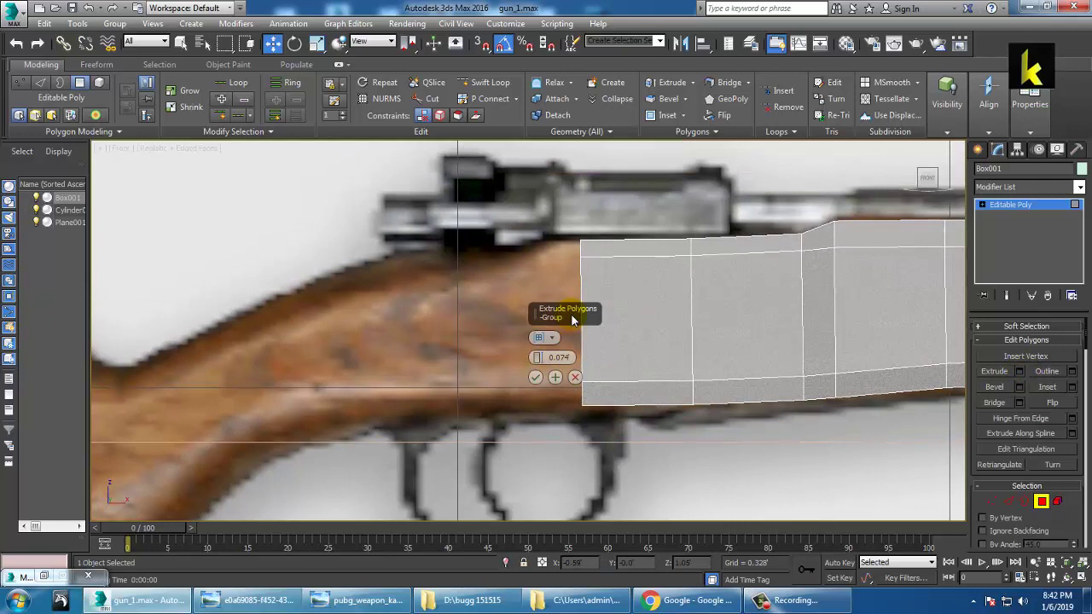
pyautogui.click(574, 377)
# Select only the stock's rear end polygons and extrude them by 0.074' to about X -0.648'.
pyautogui.moveTo(539, 219); pyautogui.dragTo(621, 453)
pyautogui.keyDown('alt'); pyautogui.moveTo(646, 216); pyautogui.dragTo(657, 444); pyautogui.keyUp('alt')
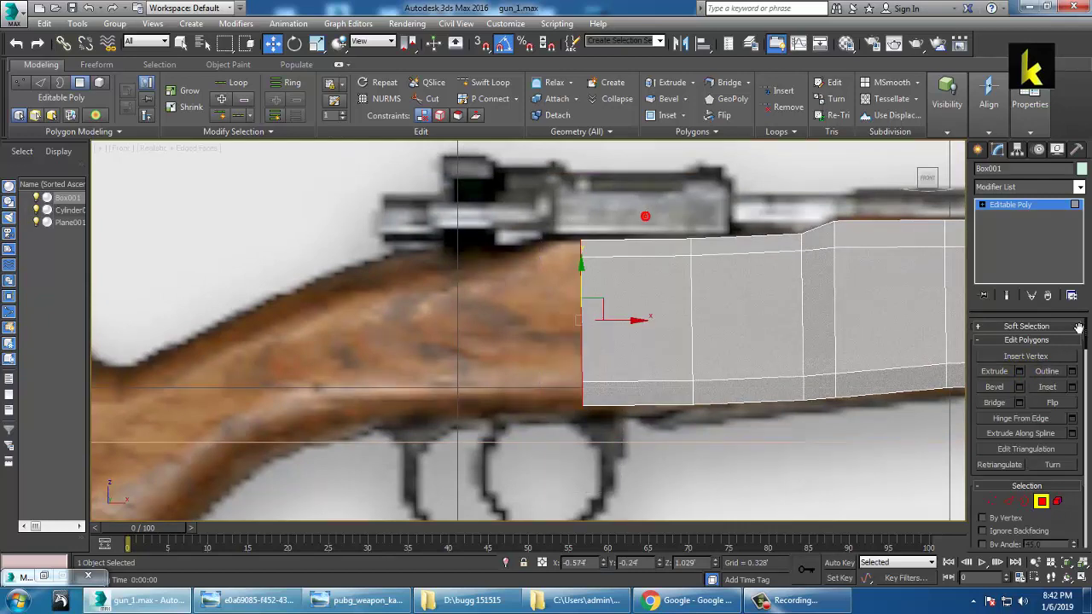
pyautogui.click(1020, 372)
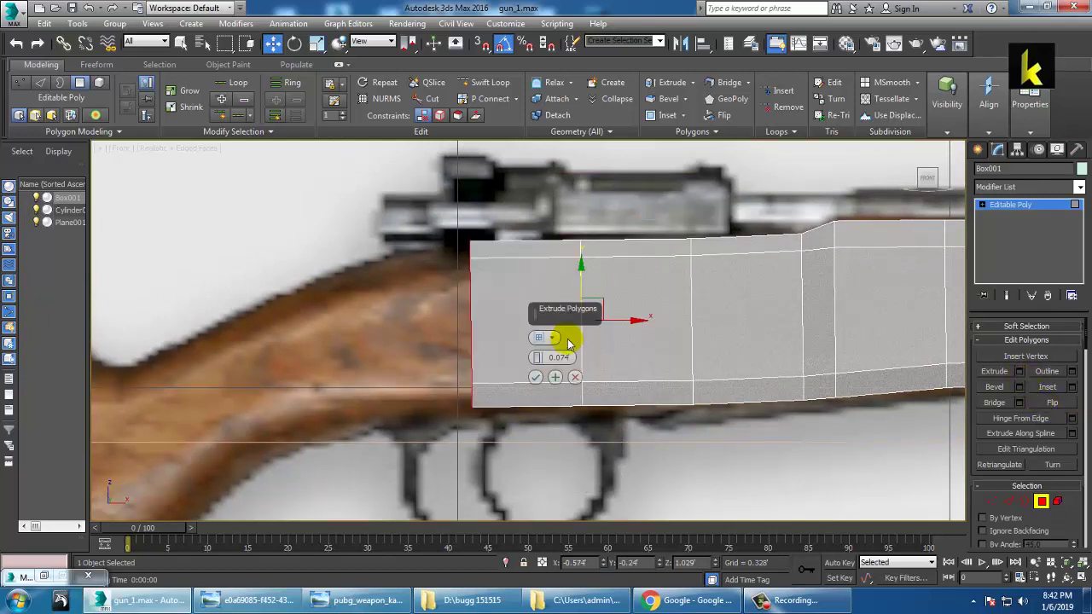
pyautogui.click(536, 373)
# Lower the new rear end's top vertices to about Z 1.071' to follow the stock's upper outline.
pyautogui.press('1')
pyautogui.click(470, 215)
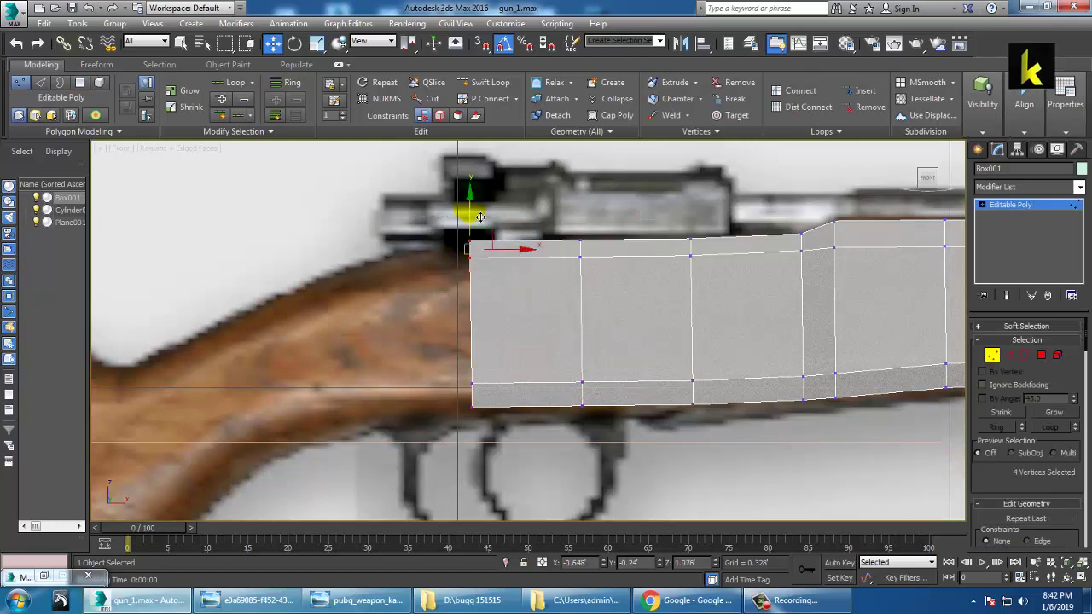
pyautogui.moveTo(469, 215); pyautogui.dragTo(469, 224)
pyautogui.moveTo(464, 257); pyautogui.dragTo(463, 257, button='middle')
pyautogui.scroll(-10, 452, 358)
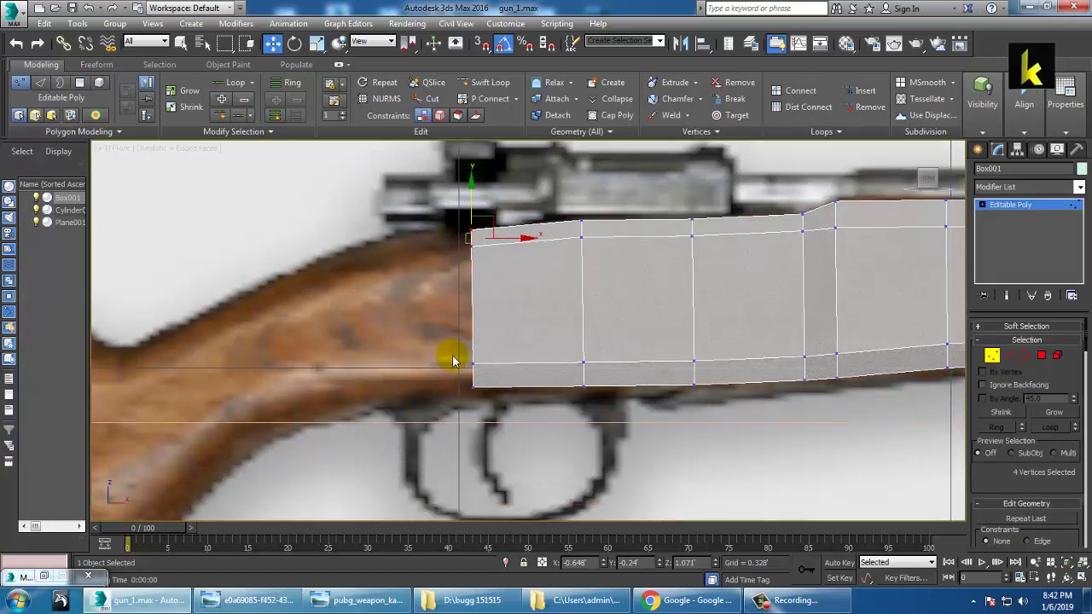
pyautogui.scroll(8, 602, 354)
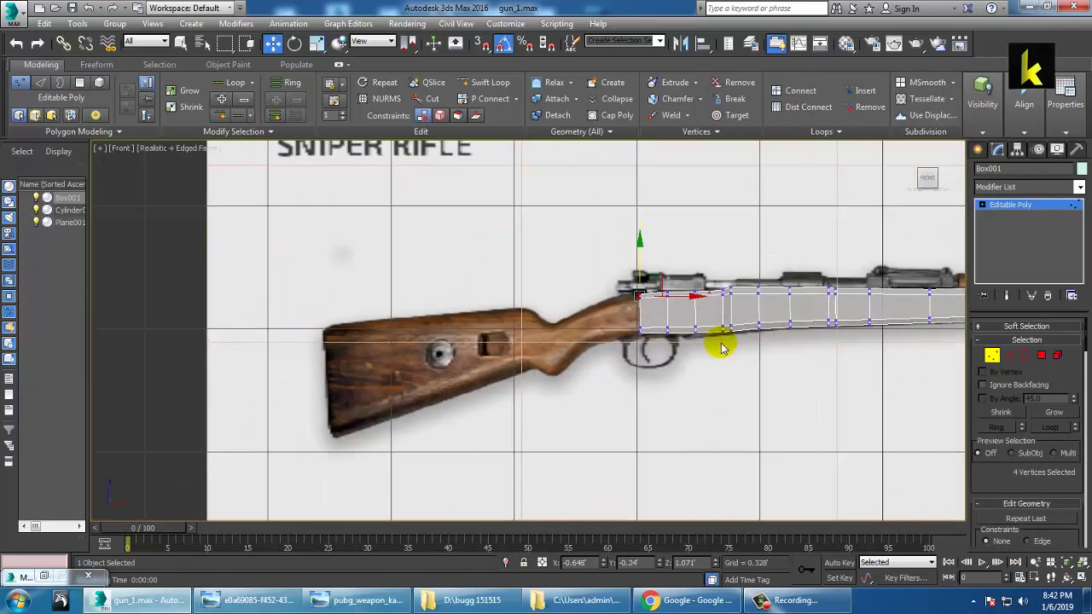
# Extrude the rear end polygons another 0.074' and lower the new top vertices onto the stock's upper outline.
pyautogui.click(1042, 357)
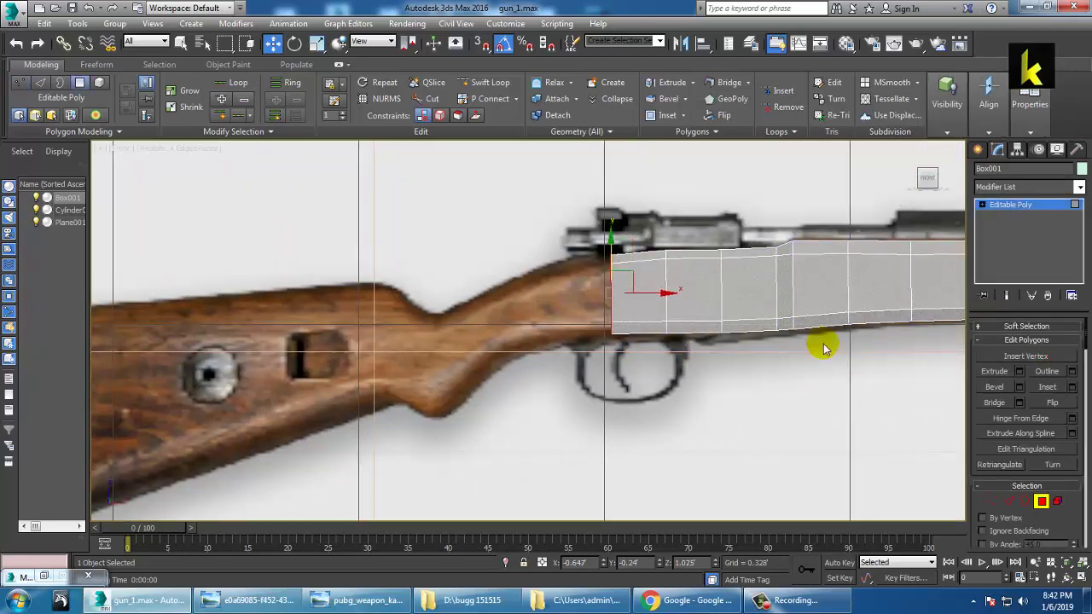
pyautogui.click(1021, 373)
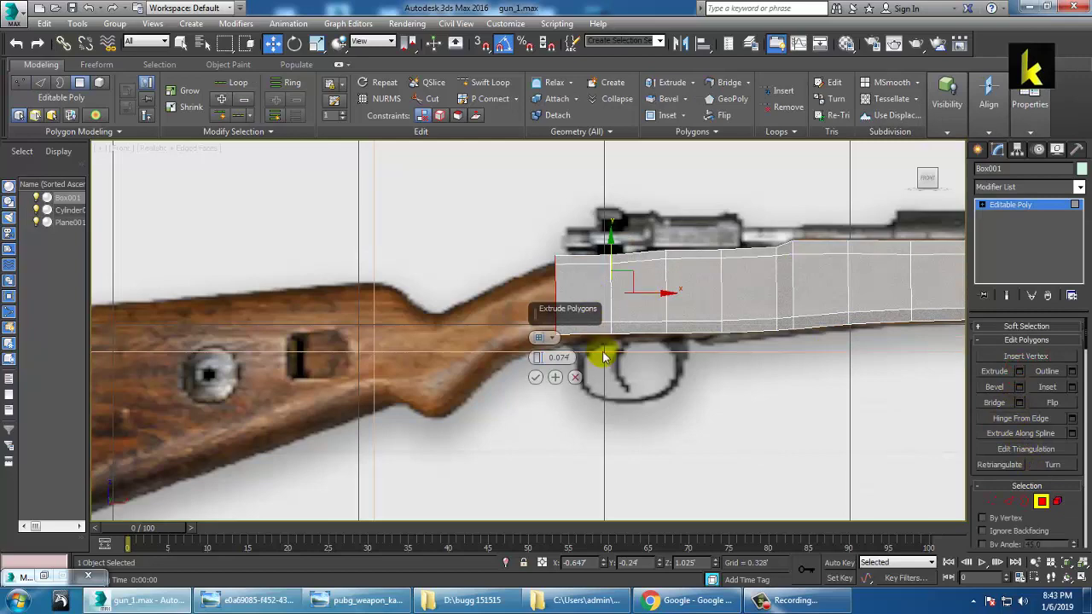
pyautogui.click(537, 375)
pyautogui.scroll(2, 598, 233)
pyautogui.press('1')
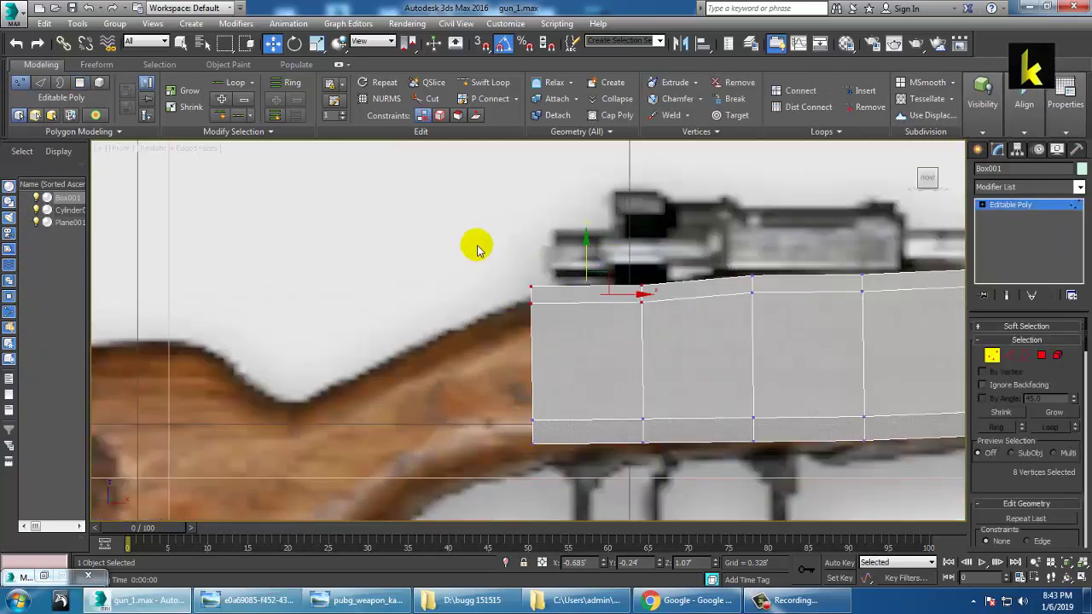
pyautogui.moveTo(550, 282)
pyautogui.mouseDown()
pyautogui.moveTo(573, 349)
pyautogui.moveTo(556, 285)
pyautogui.moveTo(564, 295)
pyautogui.mouseUp()
# Try moving the rear end's bottom vertices forward above the trigger guard and rotating them.
pyautogui.moveTo(480, 377); pyautogui.dragTo(567, 475)
pyautogui.moveTo(561, 423); pyautogui.dragTo(605, 429)
pyautogui.press('e')
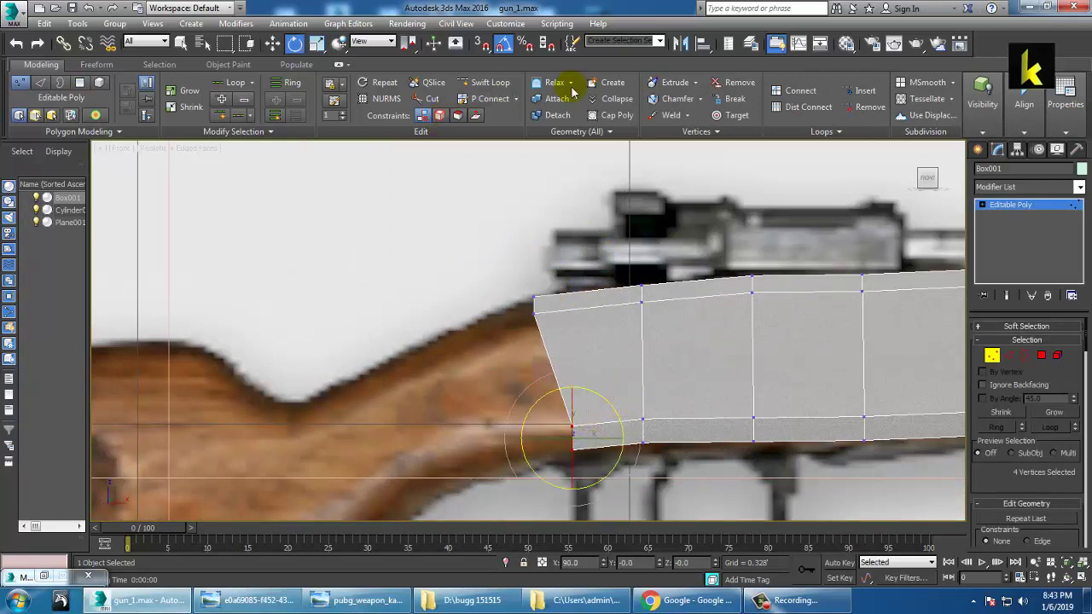
pyautogui.moveTo(636, 414); pyautogui.dragTo(628, 399)
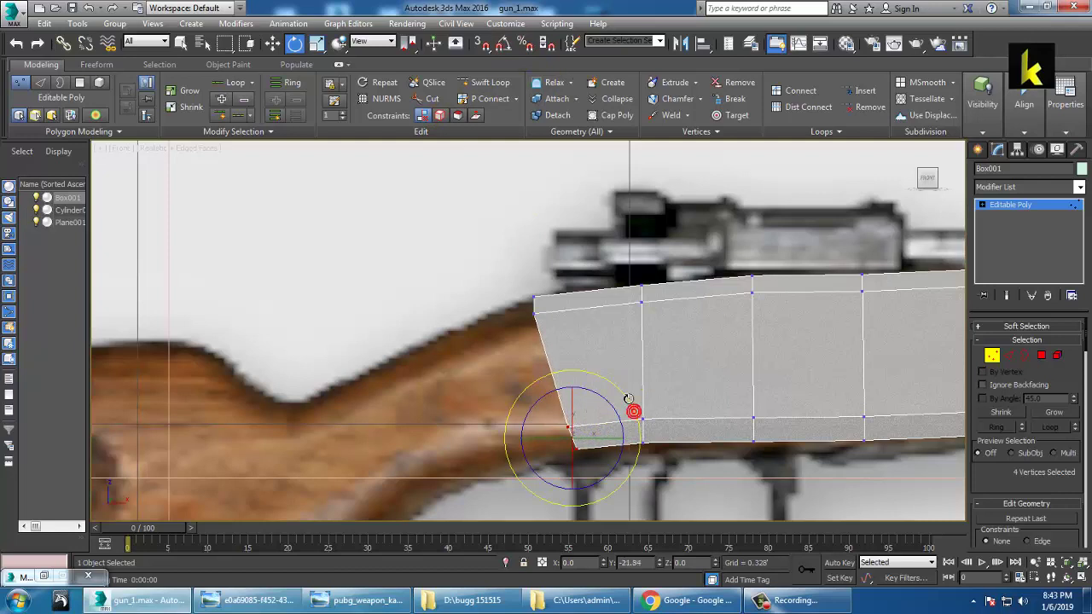
pyautogui.hotkey('ctrl', 'z')
# Rotate the rear end polygons so their lower edge leans forward, and drop the bottom vertices onto the stock outline.
pyautogui.click(1042, 355)
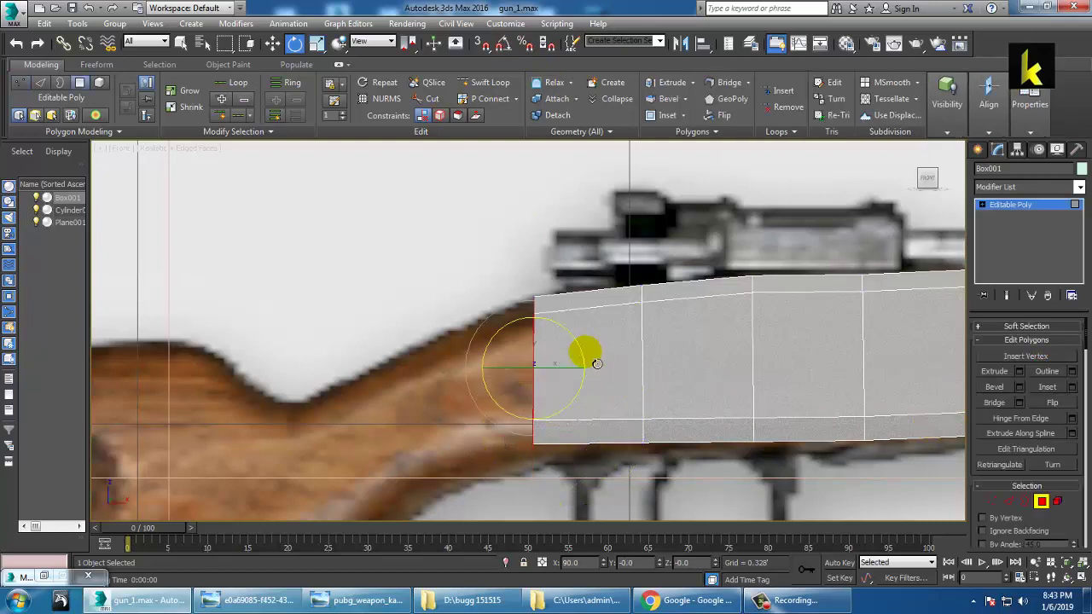
pyautogui.moveTo(594, 363)
pyautogui.mouseDown()
pyautogui.moveTo(586, 347)
pyautogui.moveTo(594, 360)
pyautogui.mouseUp()
pyautogui.press('w')
pyautogui.scroll(2, 642, 407)
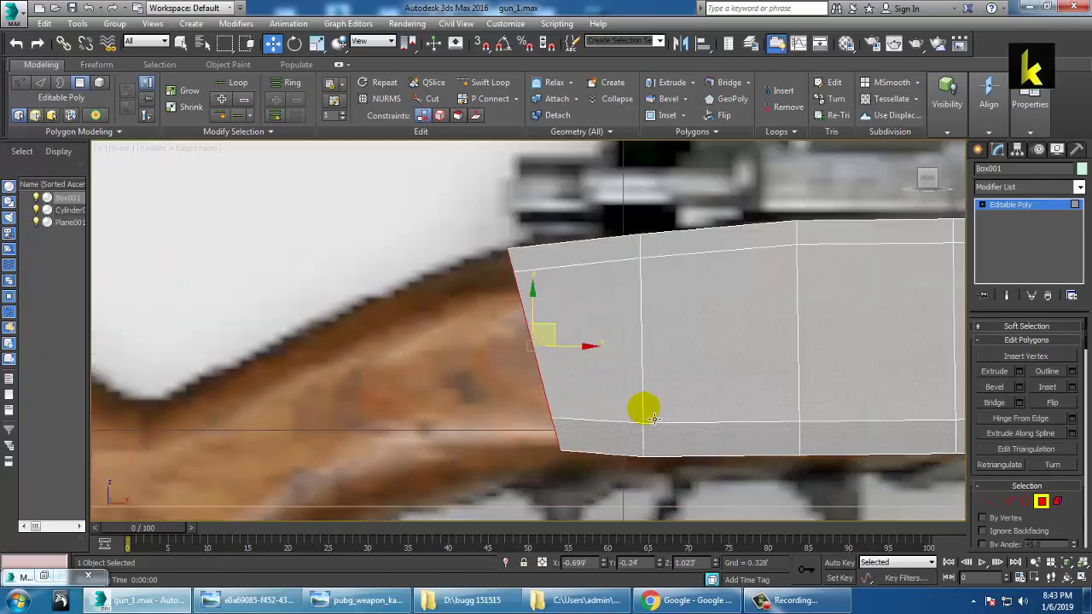
pyautogui.press('1')
pyautogui.moveTo(580, 424); pyautogui.dragTo(586, 446)
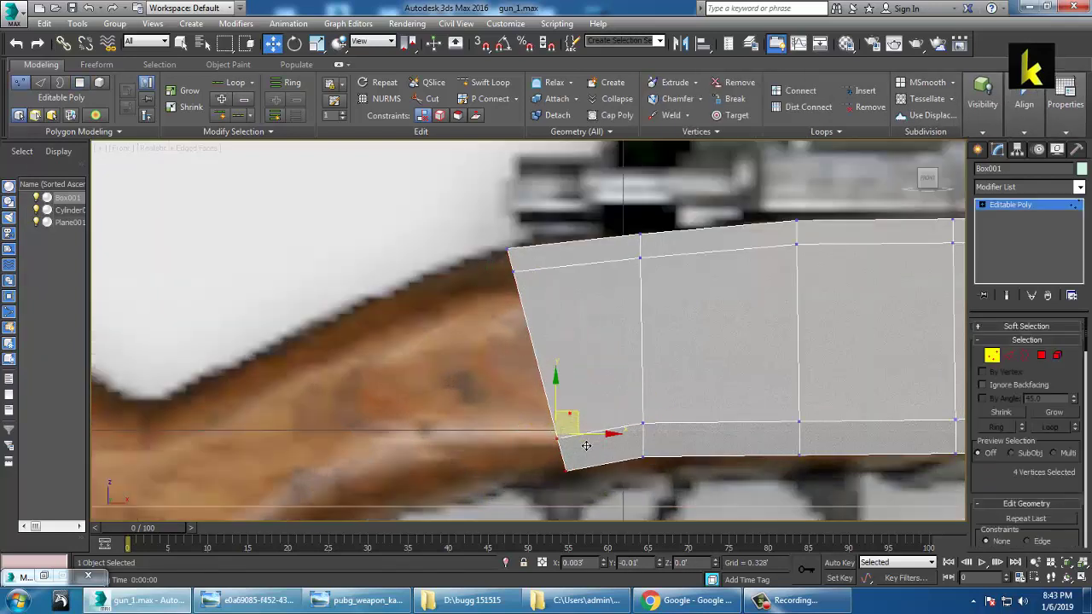
# Extrude the slanted rear end polygons by 0.074' into the start of the wrist.
pyautogui.click(1042, 355)
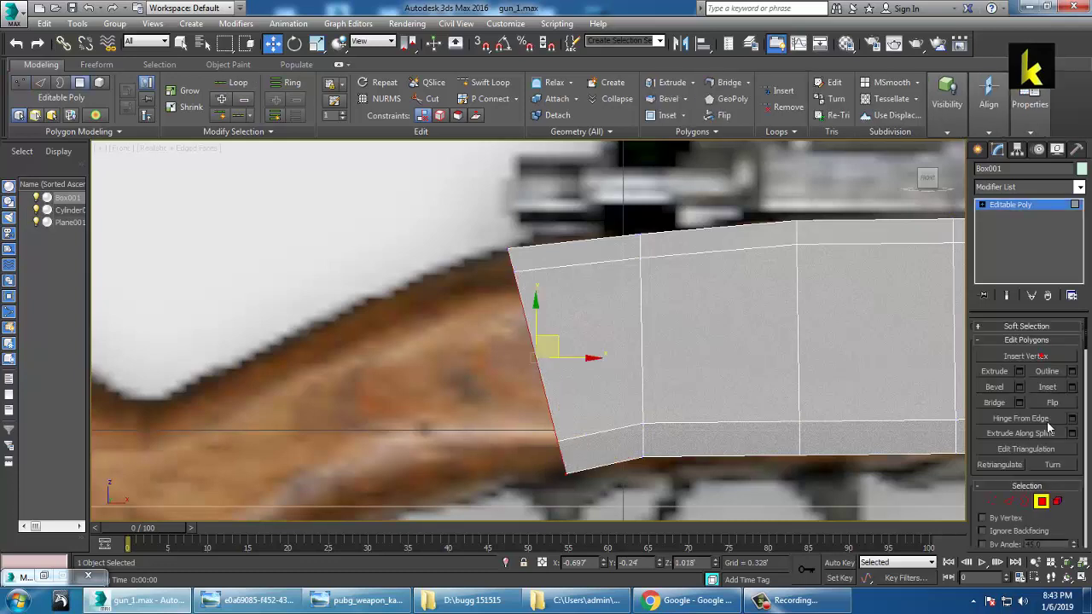
pyautogui.click(1021, 371)
pyautogui.moveTo(622, 287); pyautogui.dragTo(707, 205, button='middle')
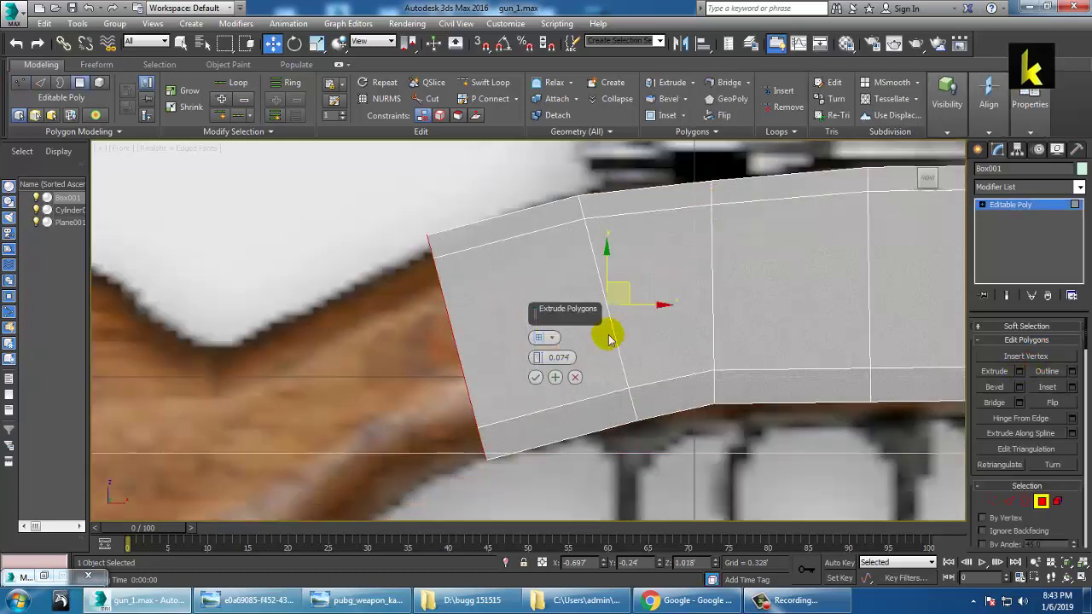
pyautogui.click(534, 378)
# Move the new end's top vertices to about X -0.781', Z 1.037' and its bottom vertices to about X -0.749', Z 0.956'.
pyautogui.press('1')
pyautogui.moveTo(344, 183); pyautogui.dragTo(455, 255)
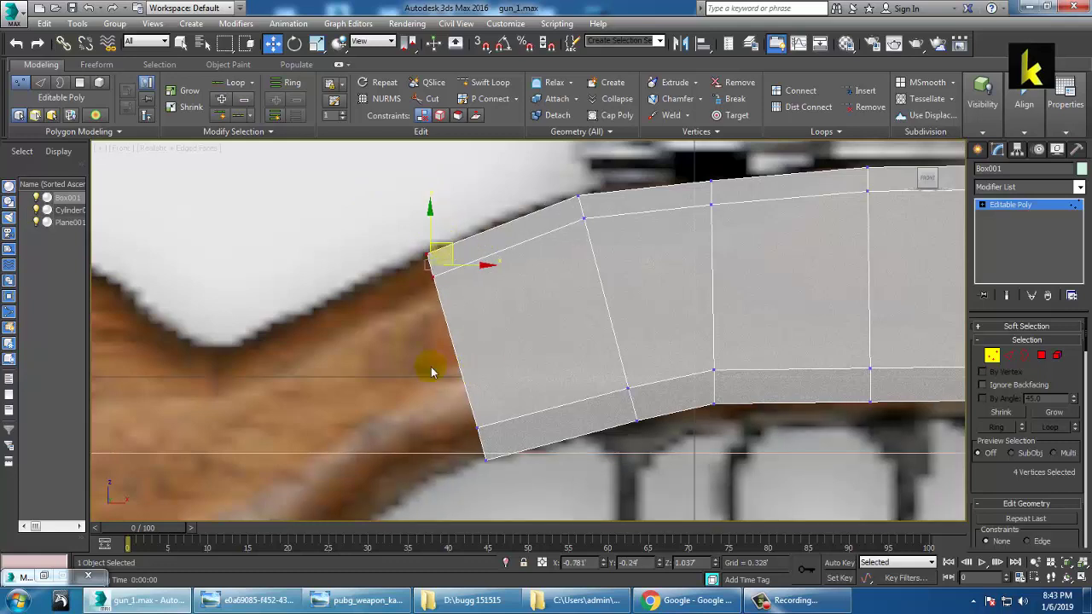
pyautogui.moveTo(437, 376); pyautogui.dragTo(537, 510)
pyautogui.moveTo(514, 434)
pyautogui.mouseDown()
pyautogui.moveTo(505, 391)
pyautogui.moveTo(522, 419)
pyautogui.mouseUp()
pyautogui.scroll(-6, 597, 413)
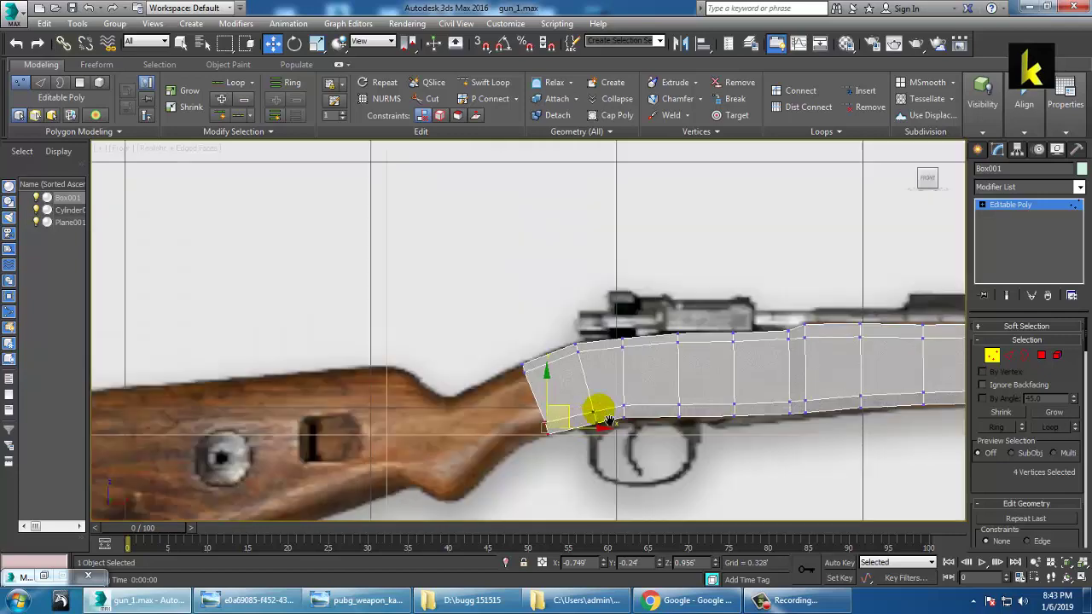
pyautogui.scroll(-2, 649, 384)
pyautogui.scroll(6, 734, 374)
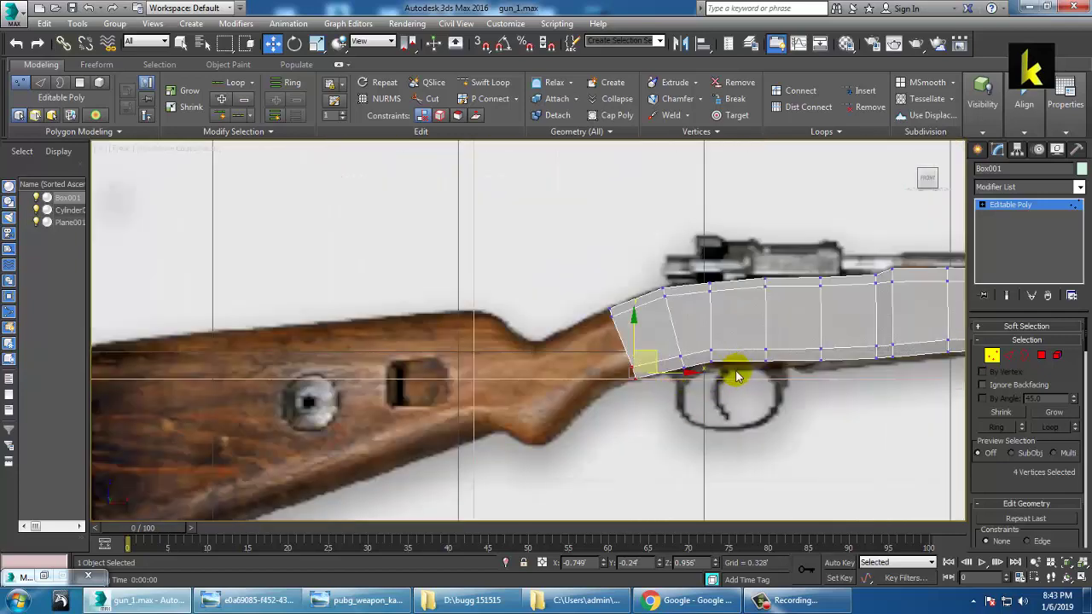
# Extrude the end polygons 0.074' farther down the wrist and rotate the new end to a steeper slant.
pyautogui.click(1043, 357)
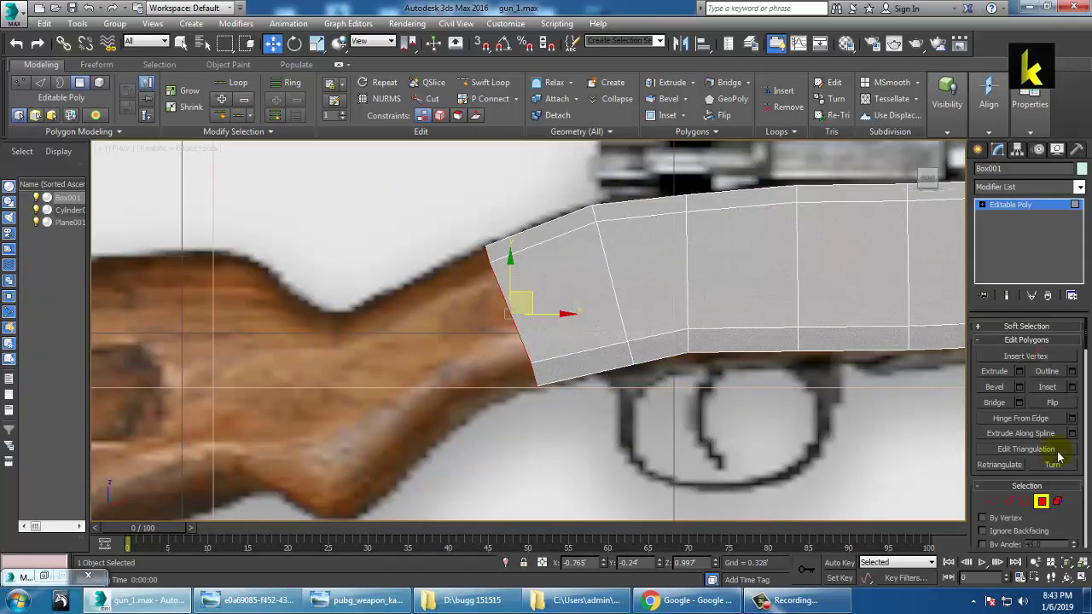
pyautogui.click(1020, 373)
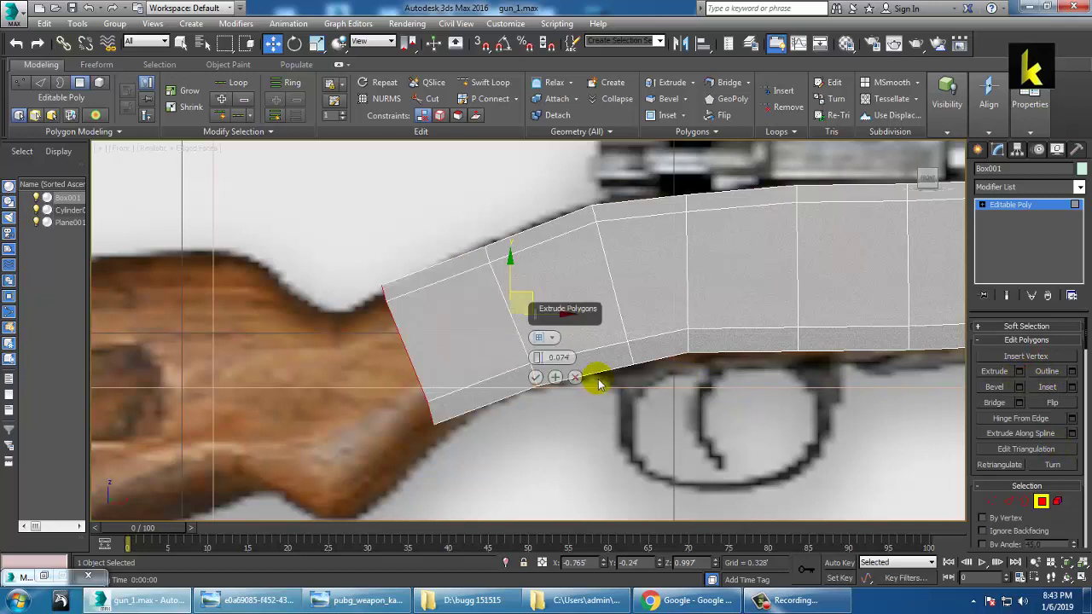
pyautogui.click(539, 378)
pyautogui.press('e')
pyautogui.moveTo(453, 308); pyautogui.dragTo(448, 288)
pyautogui.press('w')
pyautogui.scroll(3, 512, 337)
# Move the new end's top and bottom vertices forward onto the wrist outline and slightly rotate the bottom ones.
pyautogui.press('1')
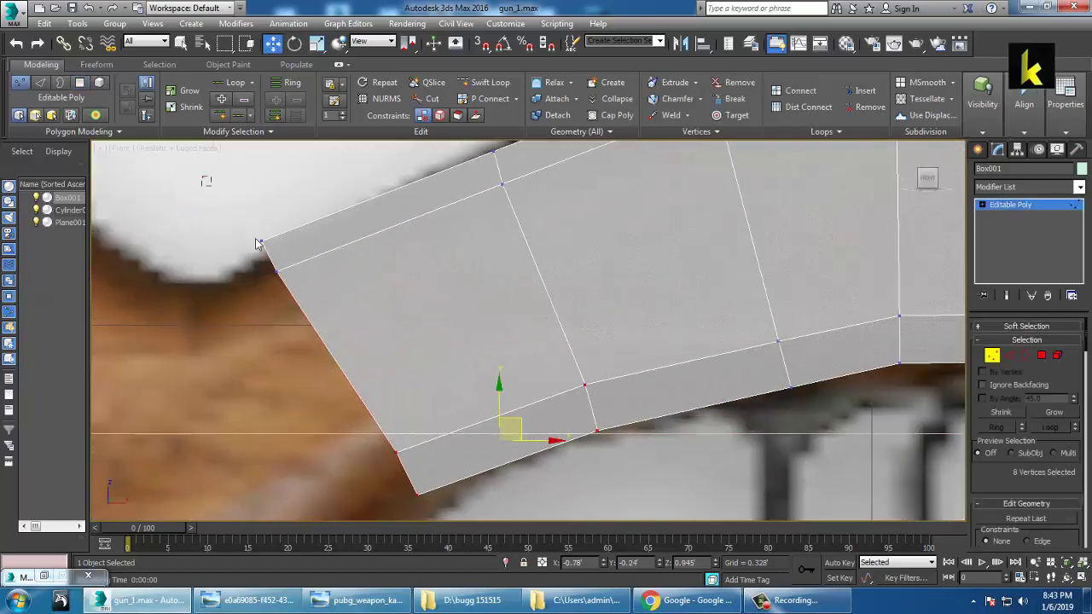
pyautogui.moveTo(203, 177); pyautogui.dragTo(359, 271)
pyautogui.moveTo(501, 577); pyautogui.dragTo(501, 576)
pyautogui.moveTo(430, 465); pyautogui.dragTo(478, 453)
pyautogui.press('e')
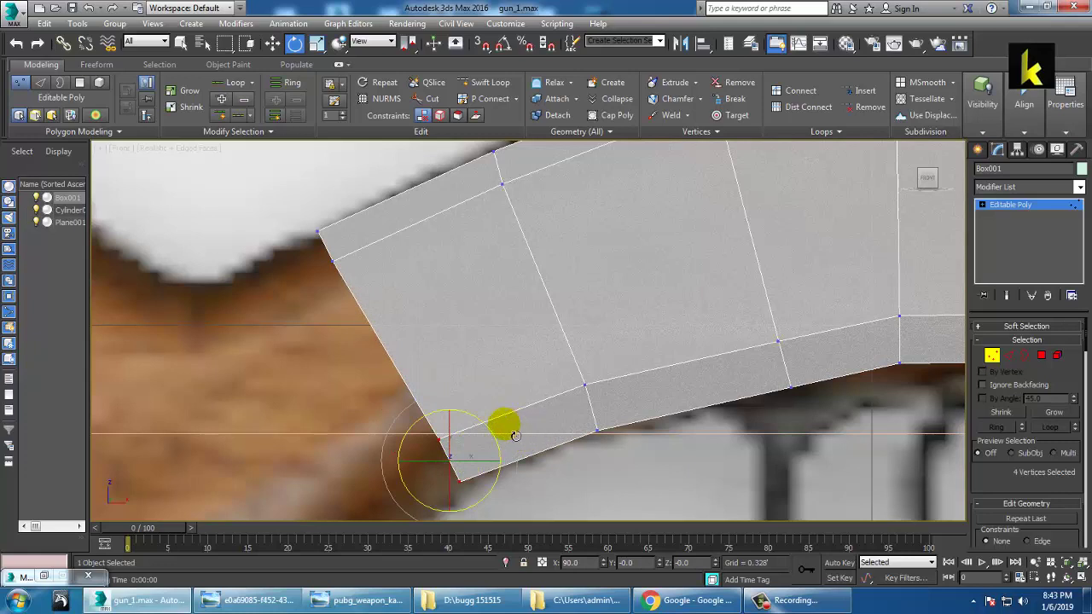
pyautogui.moveTo(507, 414); pyautogui.dragTo(517, 424)
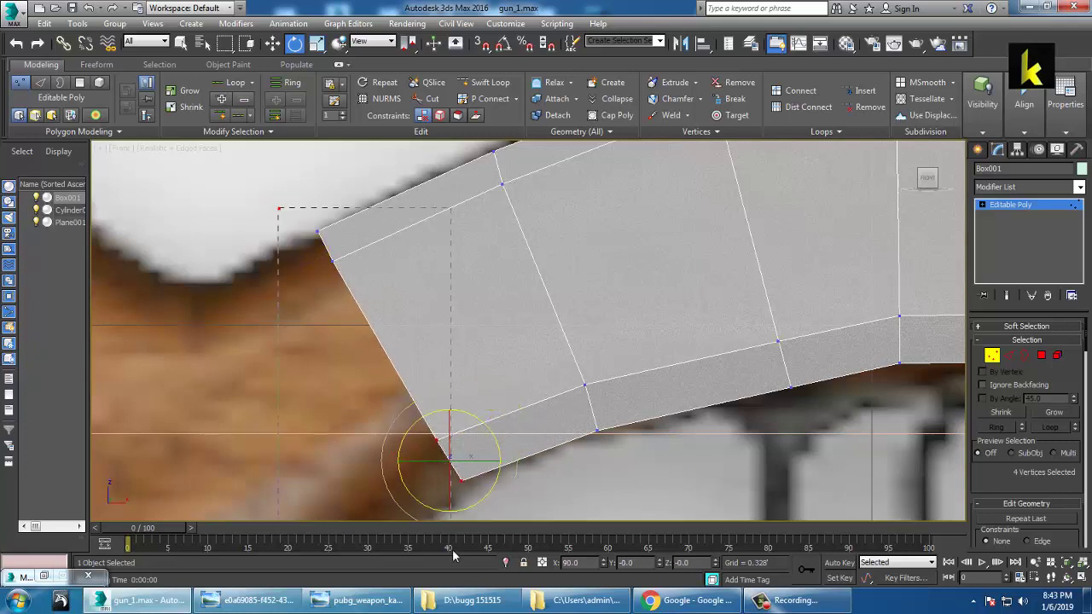
# Rotate all eight end vertices together to slant the wrist's end further, centred at about X -0.817', Z 0.975'.
pyautogui.moveTo(470, 572); pyautogui.dragTo(470, 572)
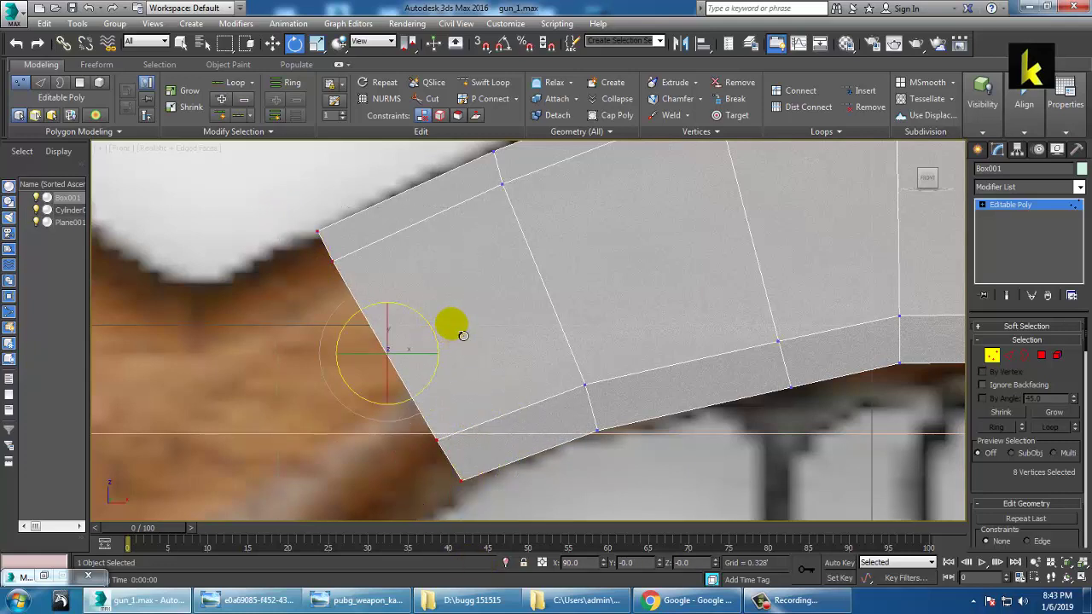
pyautogui.moveTo(451, 324); pyautogui.dragTo(461, 326)
pyautogui.press('w')
pyautogui.scroll(-5, 512, 324)
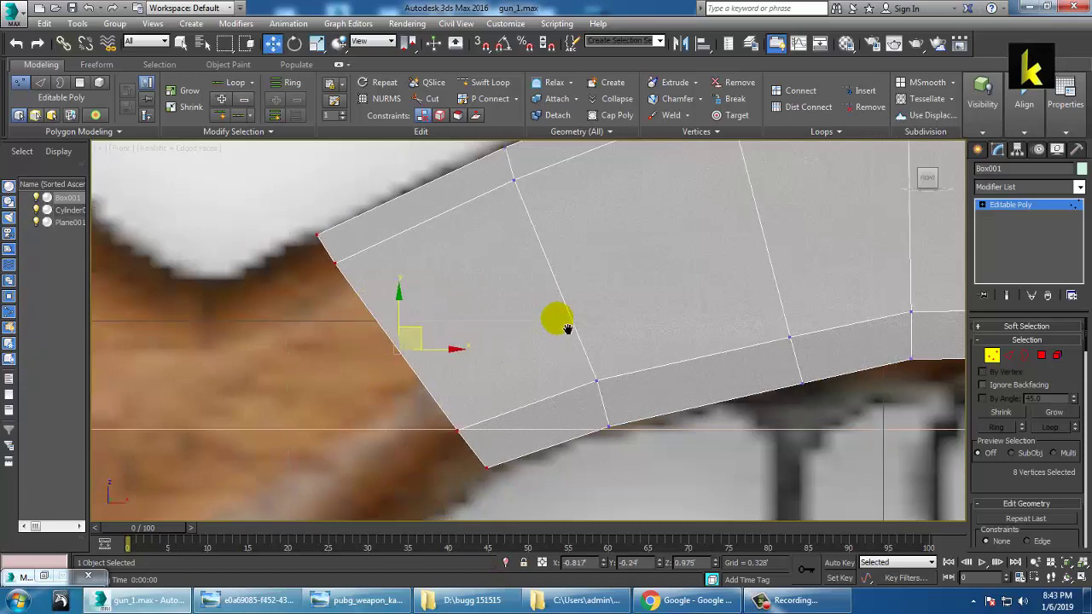
# Extrude the wrist's end polygons by 0.074' to about X -0.877', Z 0.931'.
pyautogui.click(1042, 357)
pyautogui.click(1021, 372)
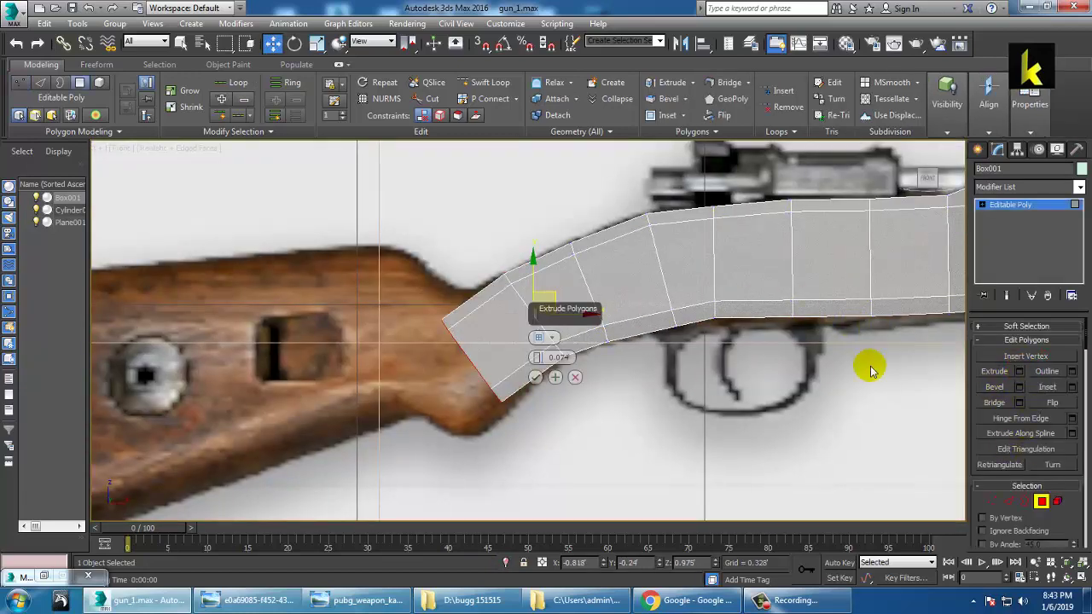
pyautogui.click(531, 378)
pyautogui.scroll(2, 528, 290)
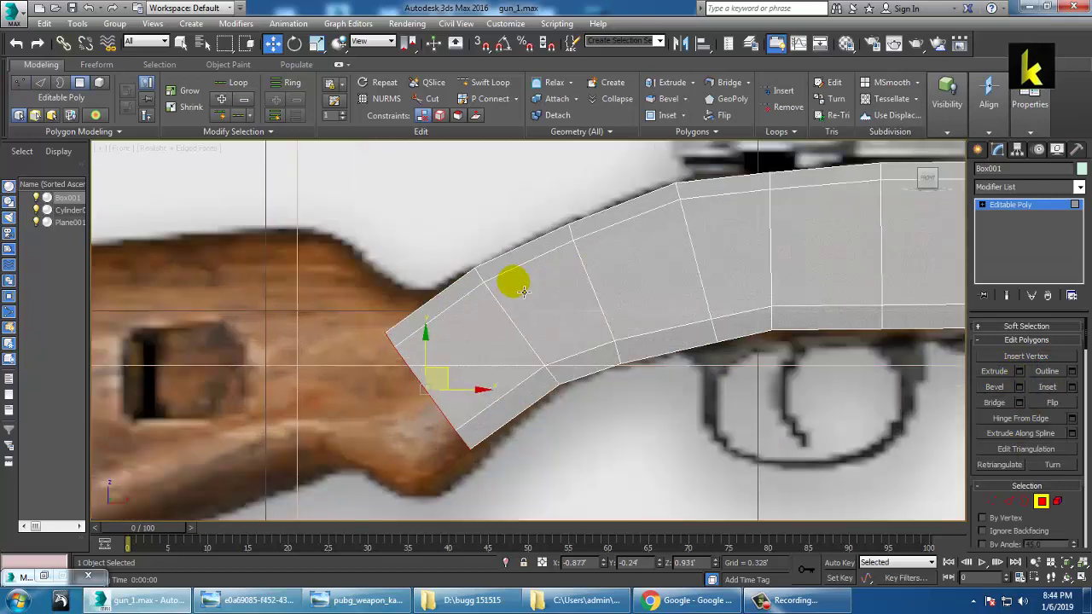
pyautogui.moveTo(517, 288); pyautogui.dragTo(592, 297, button='middle')
# Move the new end's top vertices up to the notch in the wrist's upper outline and rotate them to match.
pyautogui.press('1')
pyautogui.moveTo(417, 300); pyautogui.dragTo(524, 391)
pyautogui.moveTo(488, 324); pyautogui.dragTo(550, 275)
pyautogui.press('e')
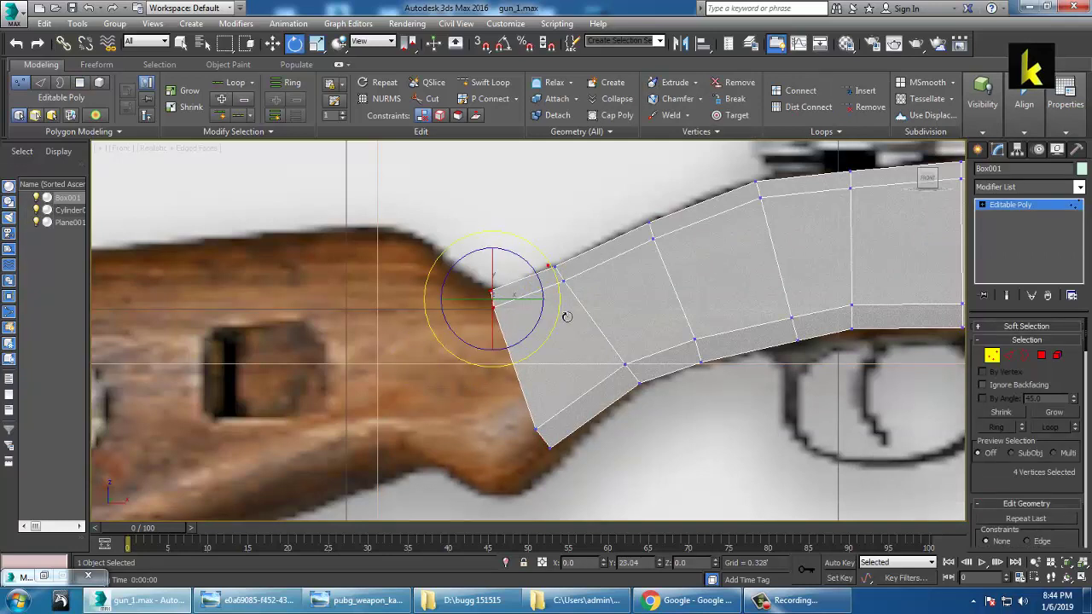
# Move the new end's bottom vertices down to the pistol grip's lower edge and rotate them about 26°.
pyautogui.moveTo(507, 401); pyautogui.dragTo(599, 494)
pyautogui.press('w')
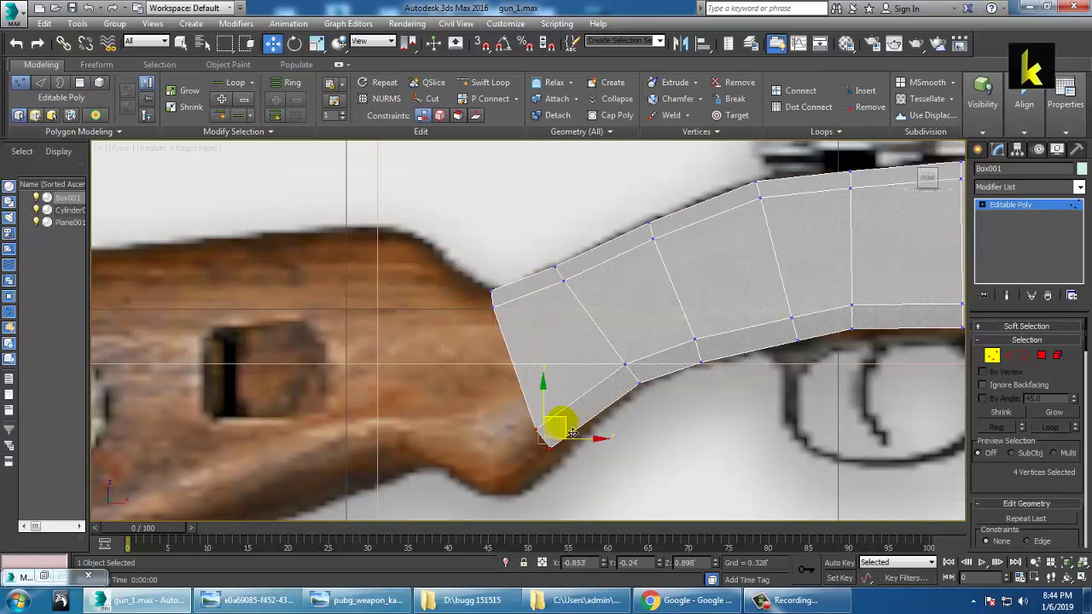
pyautogui.moveTo(573, 432); pyautogui.dragTo(594, 469)
pyautogui.press('e')
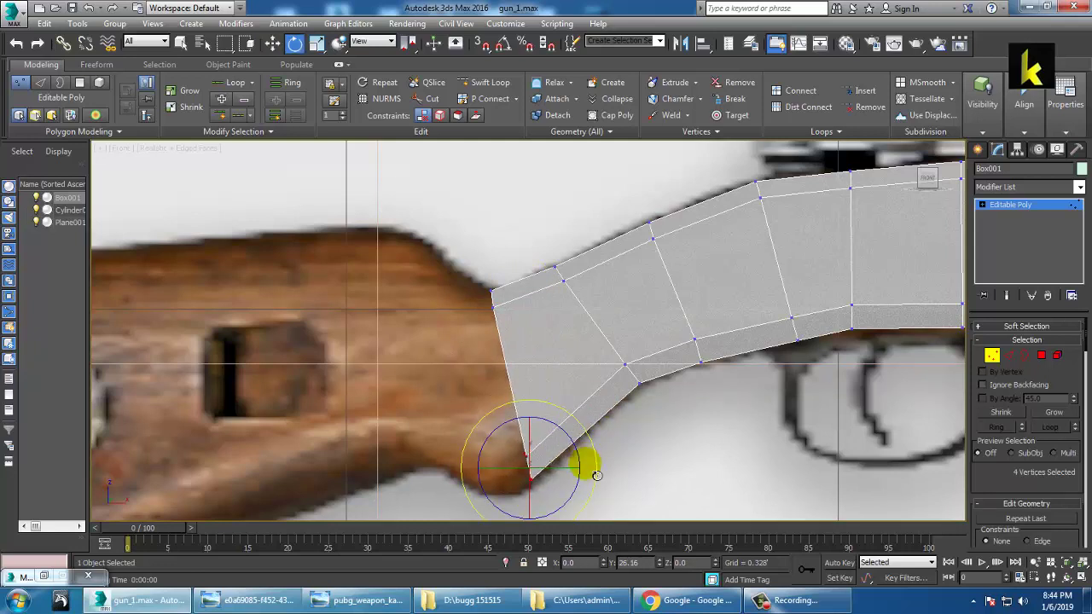
pyautogui.press('w')
# Extrude the end polygons at the pistol grip by 0.074' toward the buttstock.
pyautogui.click(1043, 358)
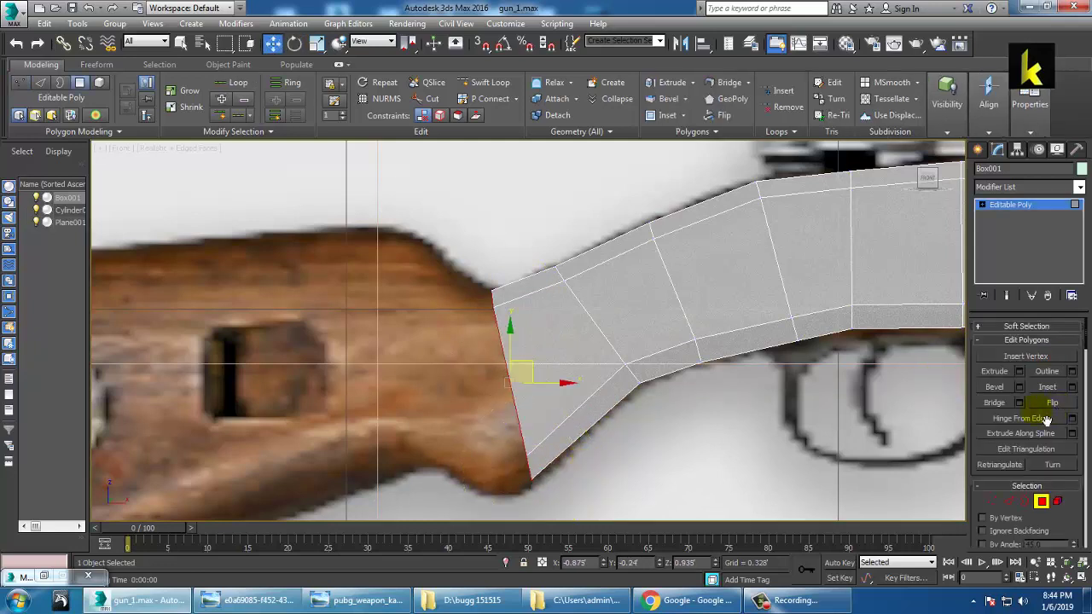
pyautogui.click(1019, 372)
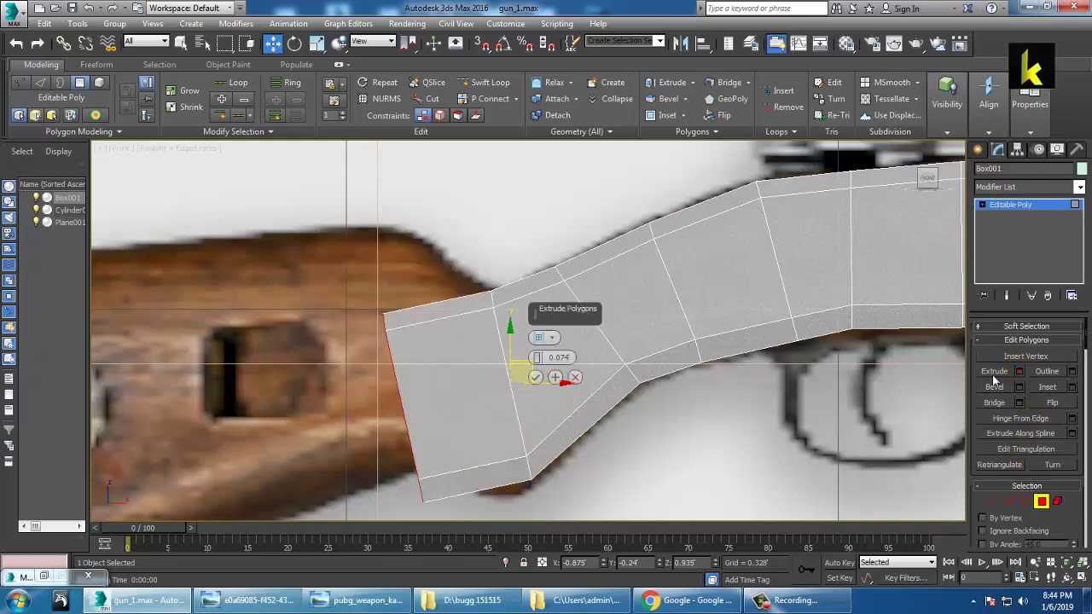
pyautogui.click(535, 377)
pyautogui.moveTo(541, 378); pyautogui.dragTo(588, 356, button='middle')
# Raise the new end's top vertices onto the buttstock's upper curve and move its bottom vertices to about X -0.9', Z 0.87'.
pyautogui.press('1')
pyautogui.moveTo(416, 273); pyautogui.dragTo(474, 359)
pyautogui.moveTo(462, 295); pyautogui.dragTo(526, 248)
pyautogui.moveTo(427, 475); pyautogui.dragTo(527, 506)
pyautogui.moveTo(507, 463); pyautogui.dragTo(551, 446)
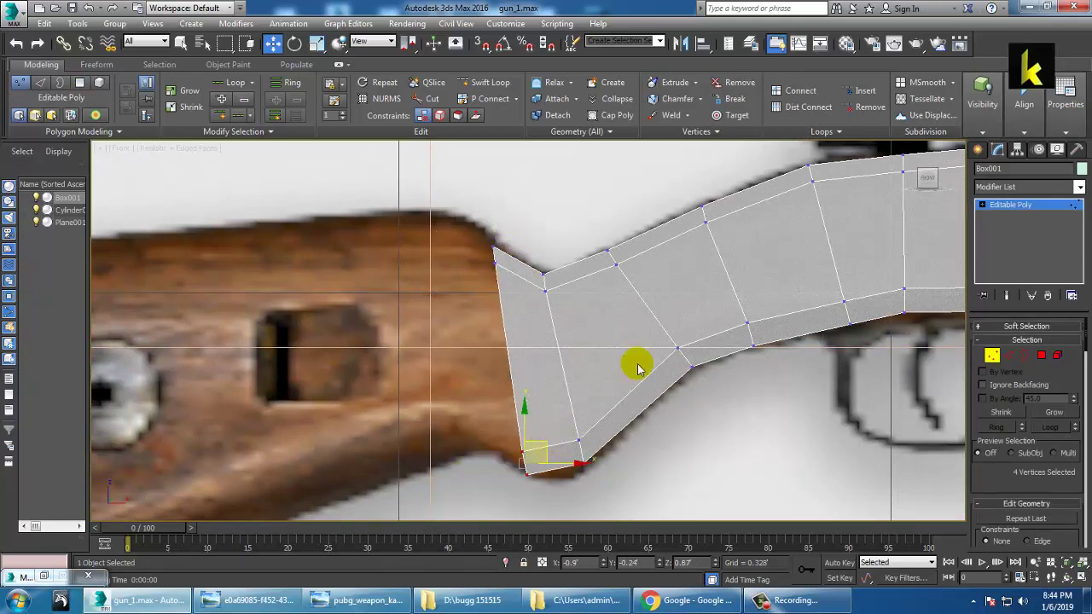
# Shift the end's bottom and top vertices forward onto the grip and comb outlines, and extrude the end polygons 0.074' toward the buttstock.
pyautogui.moveTo(541, 440)
pyautogui.mouseDown()
pyautogui.moveTo(567, 454)
pyautogui.moveTo(551, 438)
pyautogui.mouseUp()
pyautogui.moveTo(457, 197); pyautogui.dragTo(563, 263)
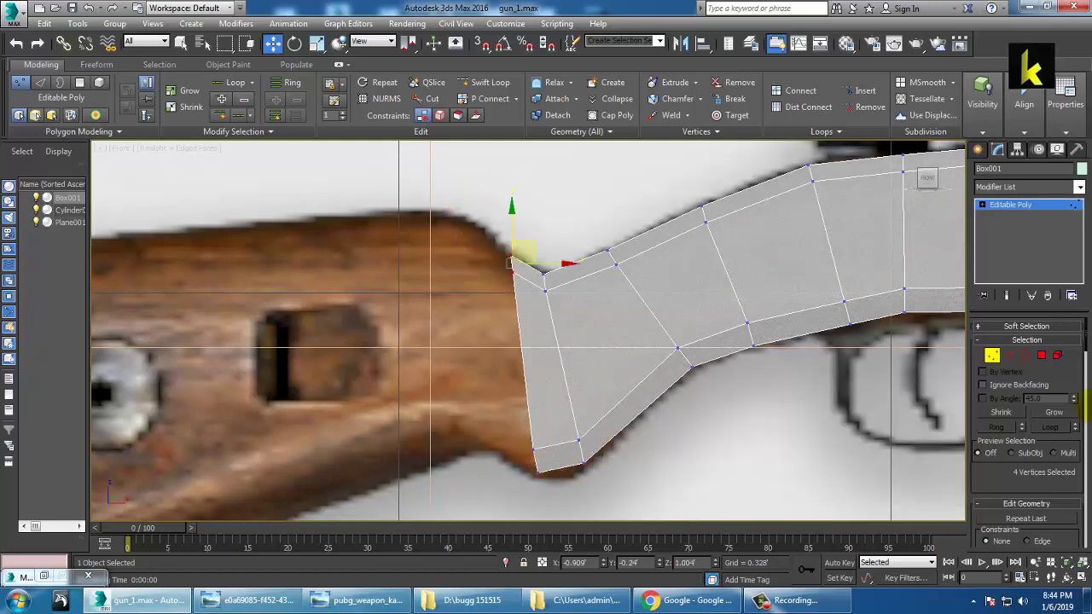
pyautogui.click(1041, 358)
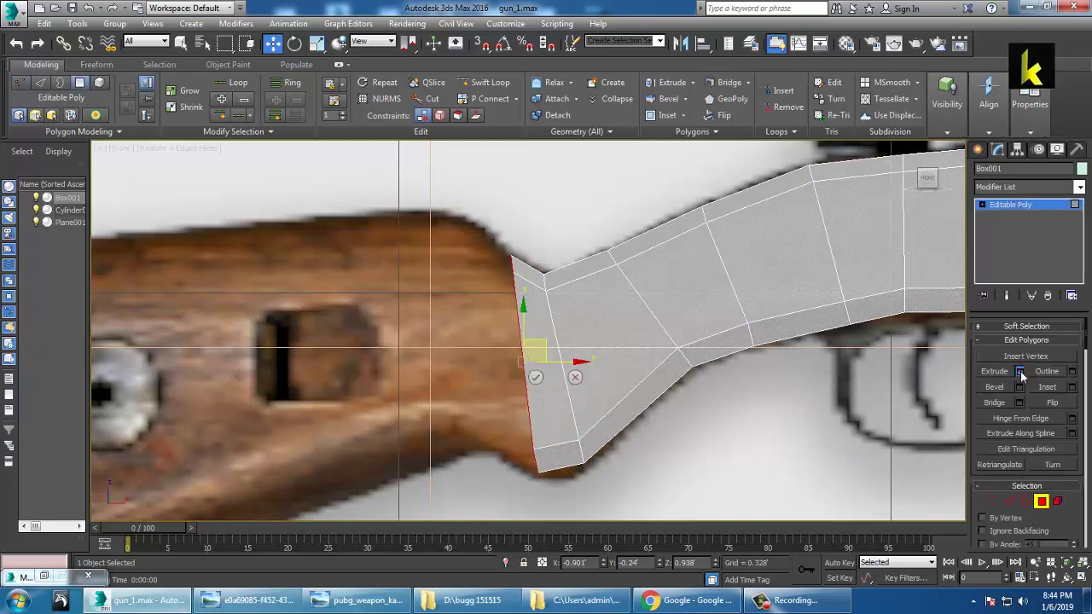
pyautogui.click(532, 376)
pyautogui.click(536, 455)
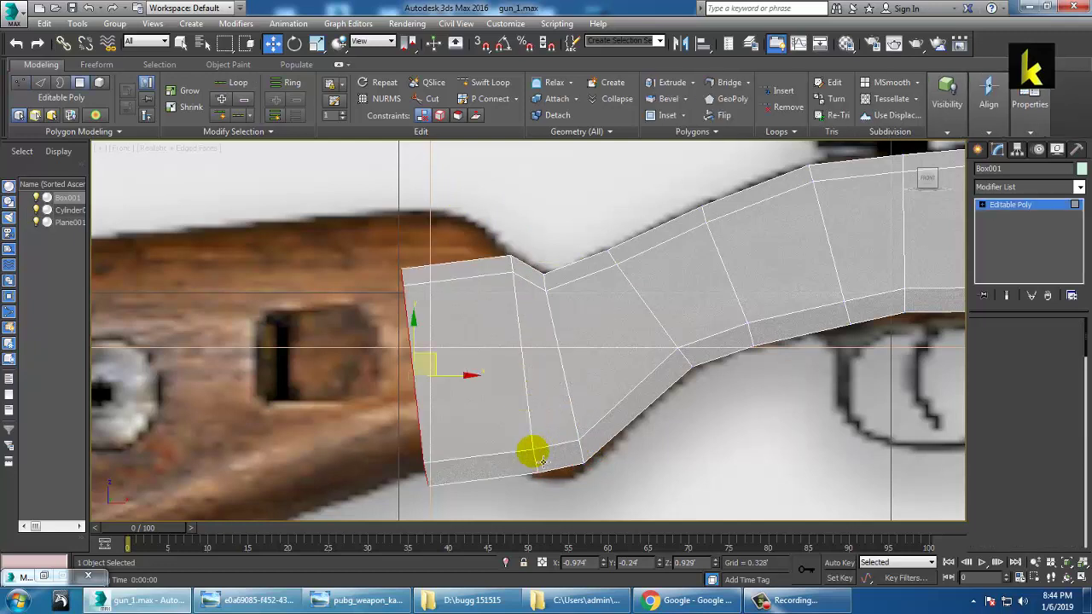
# Move the new end's bottom vertices up to the stock's lower outline and its top vertices to about X -0.948', Z 1.03'.
pyautogui.press('1')
pyautogui.moveTo(361, 444); pyautogui.dragTo(460, 535)
pyautogui.moveTo(442, 463); pyautogui.dragTo(480, 425)
pyautogui.moveTo(338, 211); pyautogui.dragTo(445, 331)
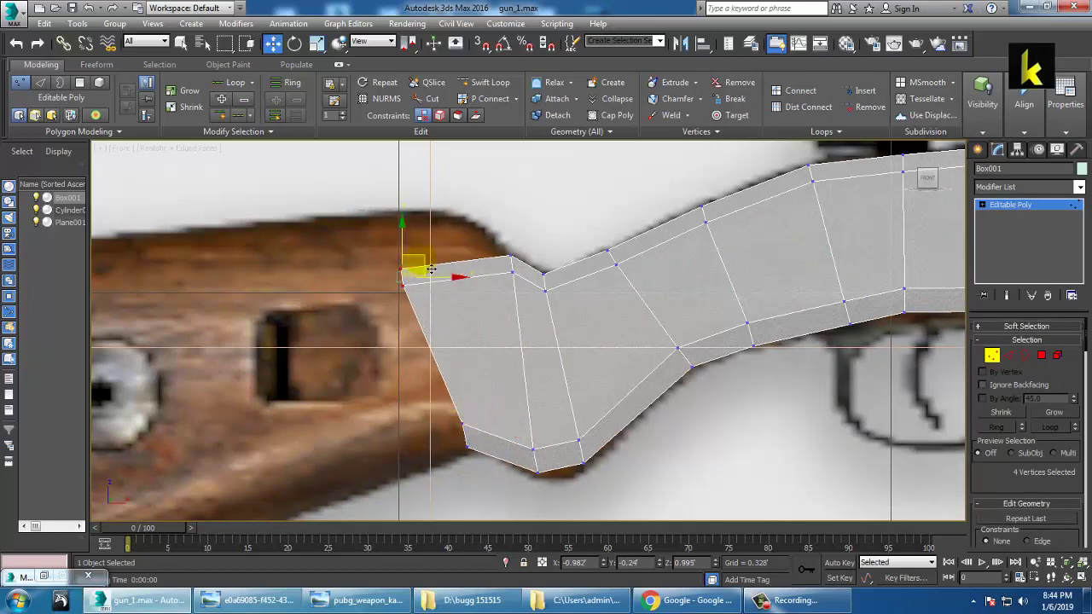
pyautogui.moveTo(432, 270); pyautogui.dragTo(469, 210)
# Extrude the end polygons behind the pistol grip by 0.074' toward the buttstock.
pyautogui.moveTo(561, 261); pyautogui.dragTo(621, 251, button='middle')
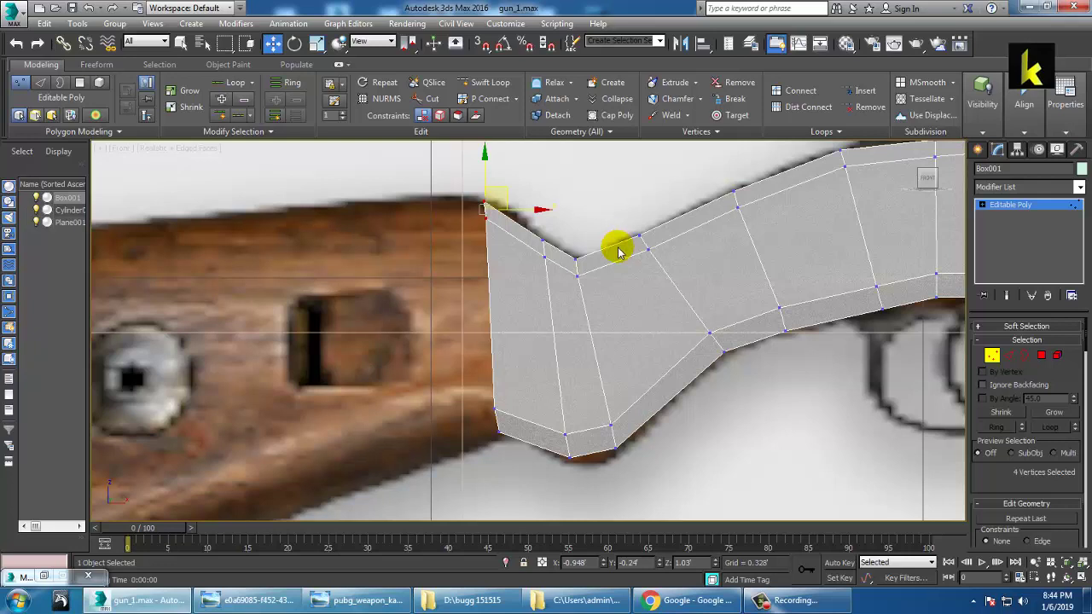
pyautogui.click(1042, 355)
pyautogui.click(1019, 372)
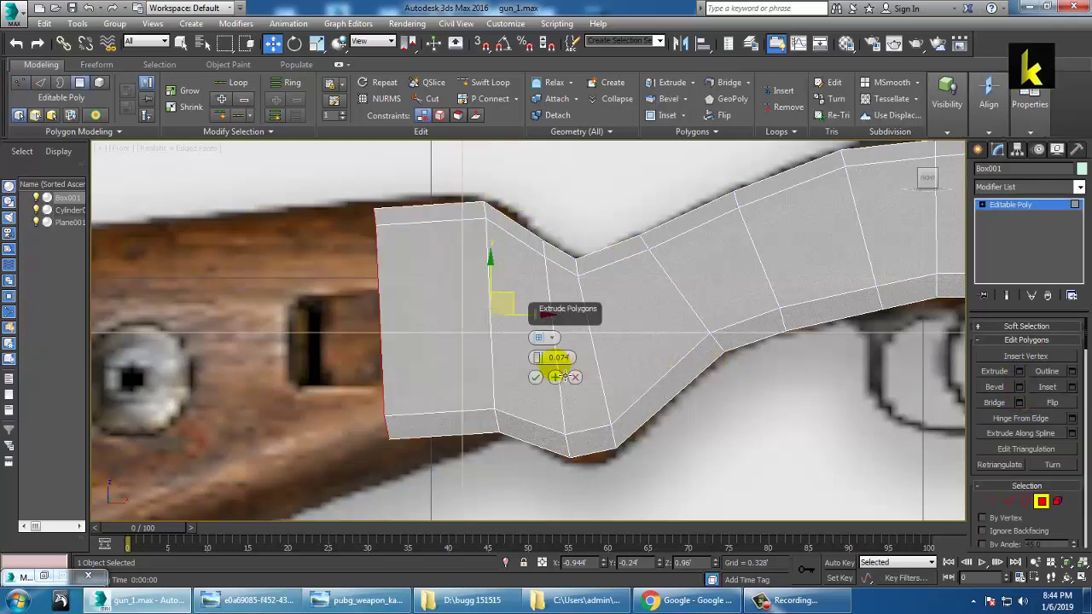
pyautogui.click(536, 382)
# Align the new end's top vertices with the comb and move its bottom vertices to about X -1.001', Z 0.865' on the lower outline.
pyautogui.press('1')
pyautogui.moveTo(321, 181); pyautogui.dragTo(420, 239)
pyautogui.moveTo(396, 198); pyautogui.dragTo(399, 194)
pyautogui.moveTo(359, 350); pyautogui.dragTo(426, 433)
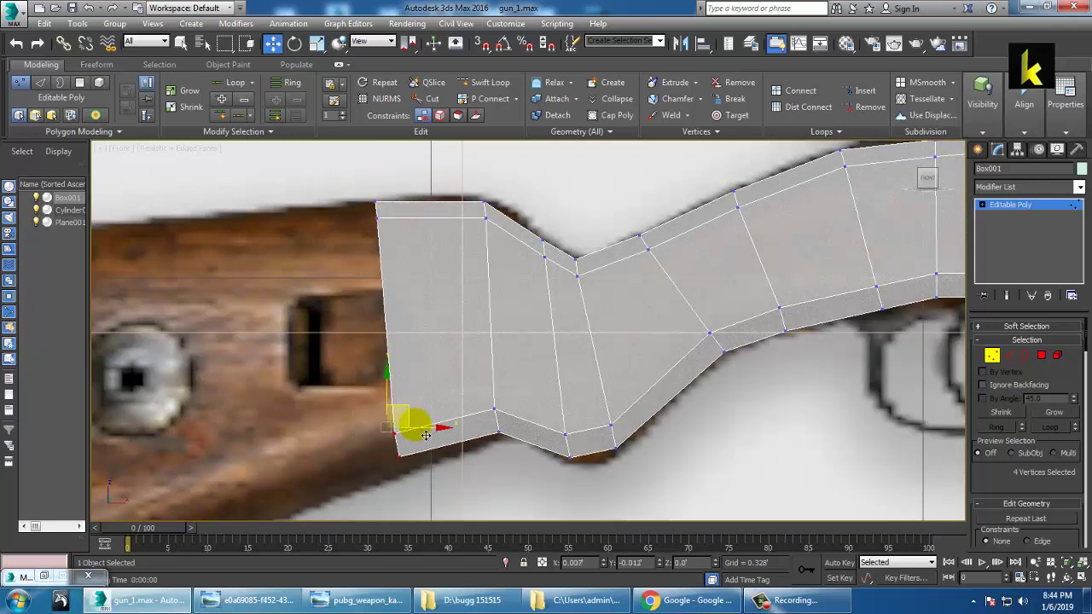
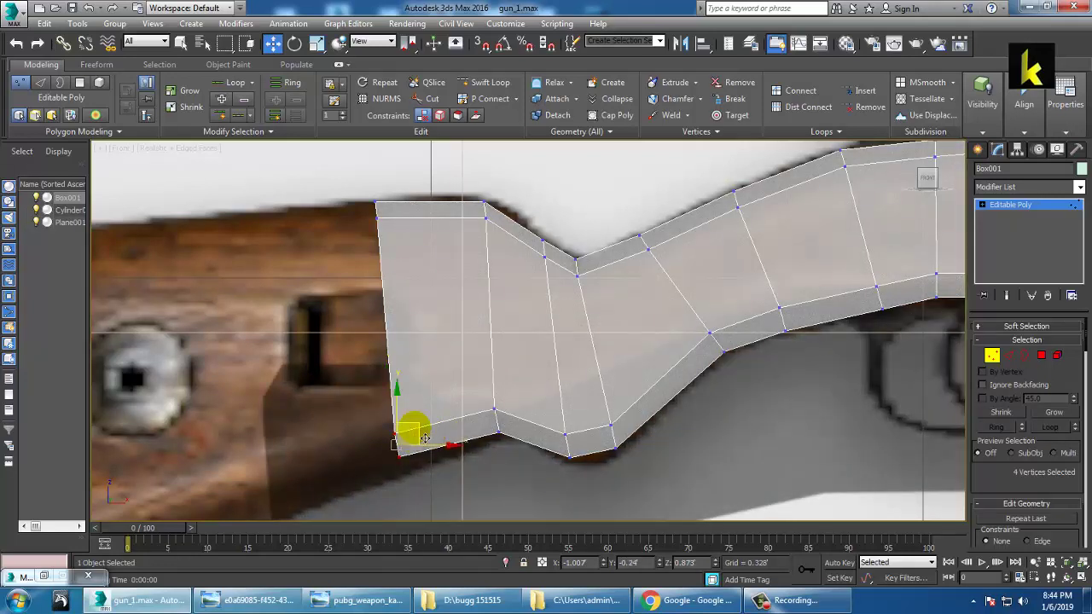
pyautogui.moveTo(424, 438); pyautogui.dragTo(434, 450)
# Extrude the end polygons rearward into the buttstock with a height of 0.17'.
pyautogui.scroll(-5, 433, 450)
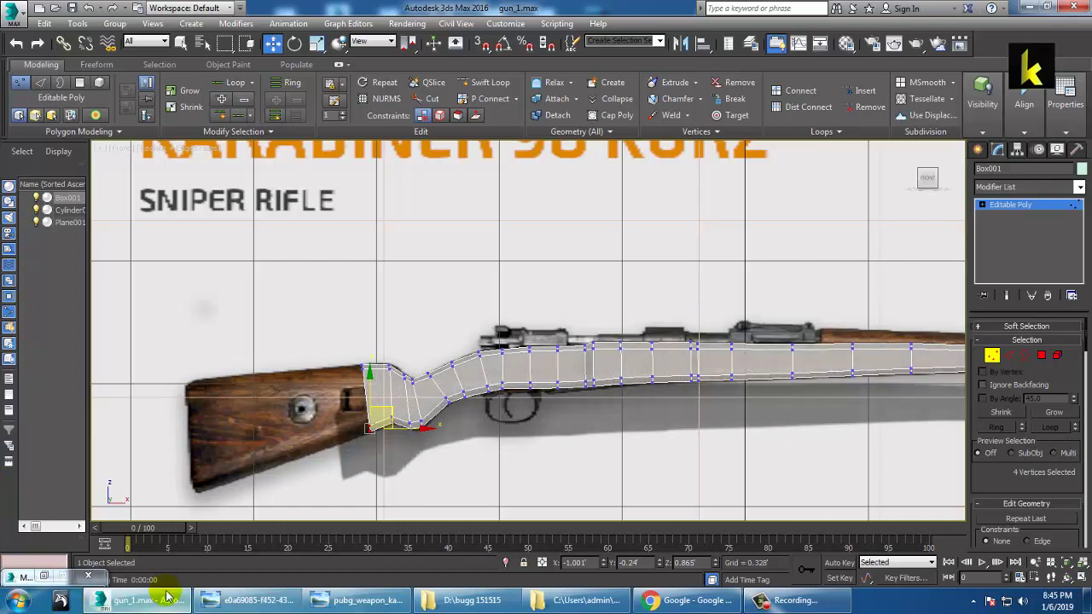
pyautogui.moveTo(168, 597)
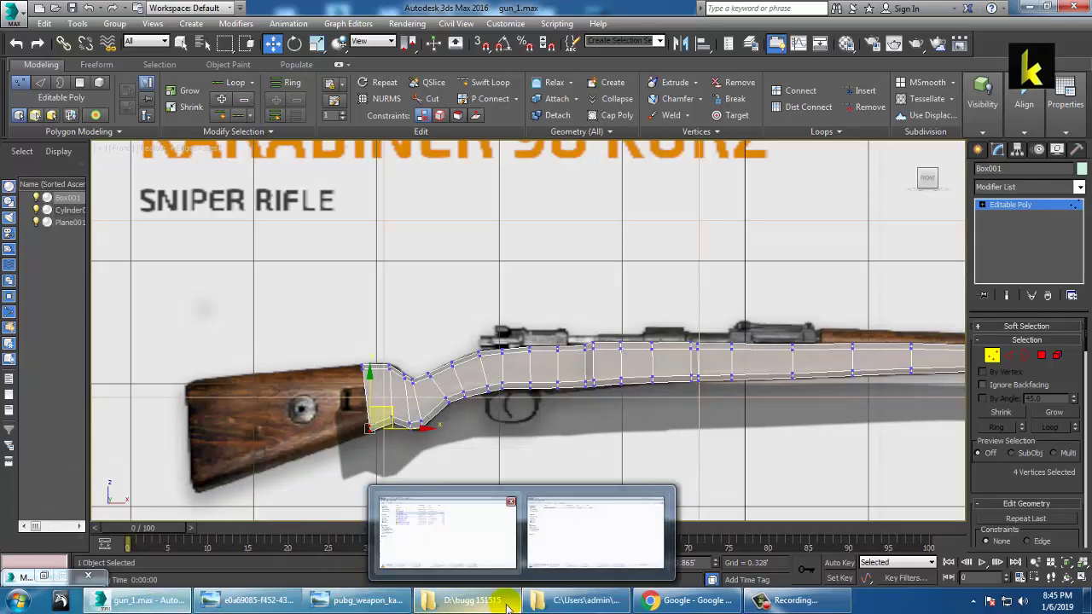
pyautogui.scroll(5, 556, 350)
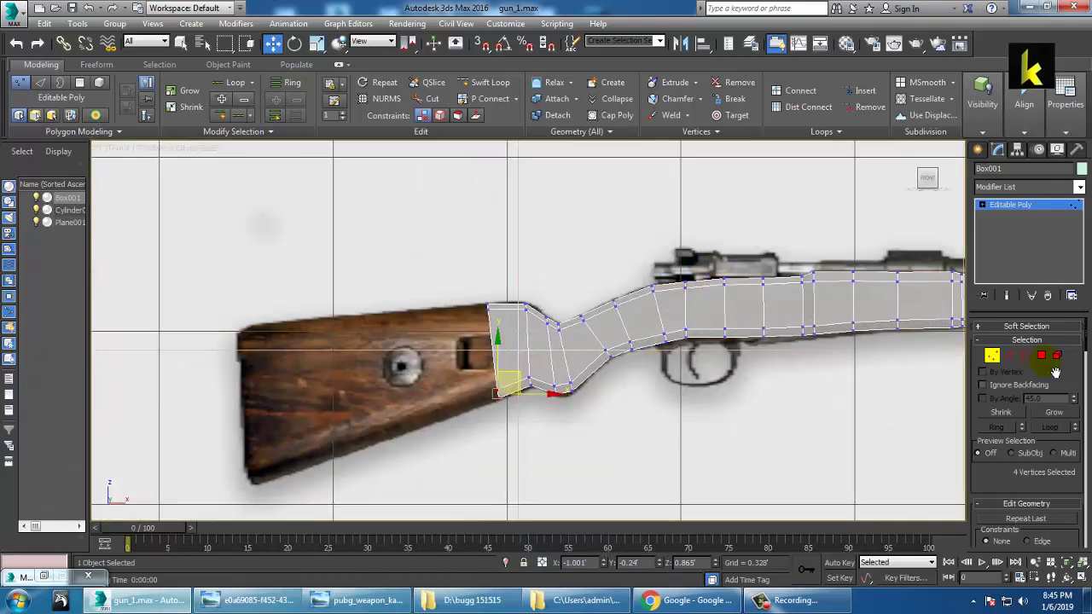
pyautogui.click(1042, 355)
pyautogui.scroll(5, 663, 256)
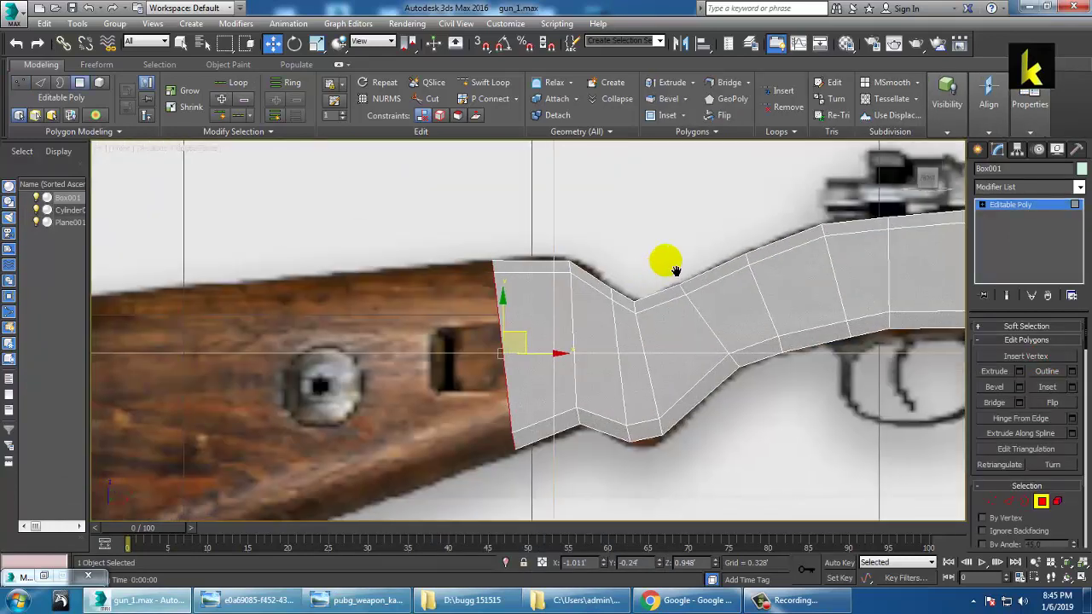
pyautogui.click(1019, 372)
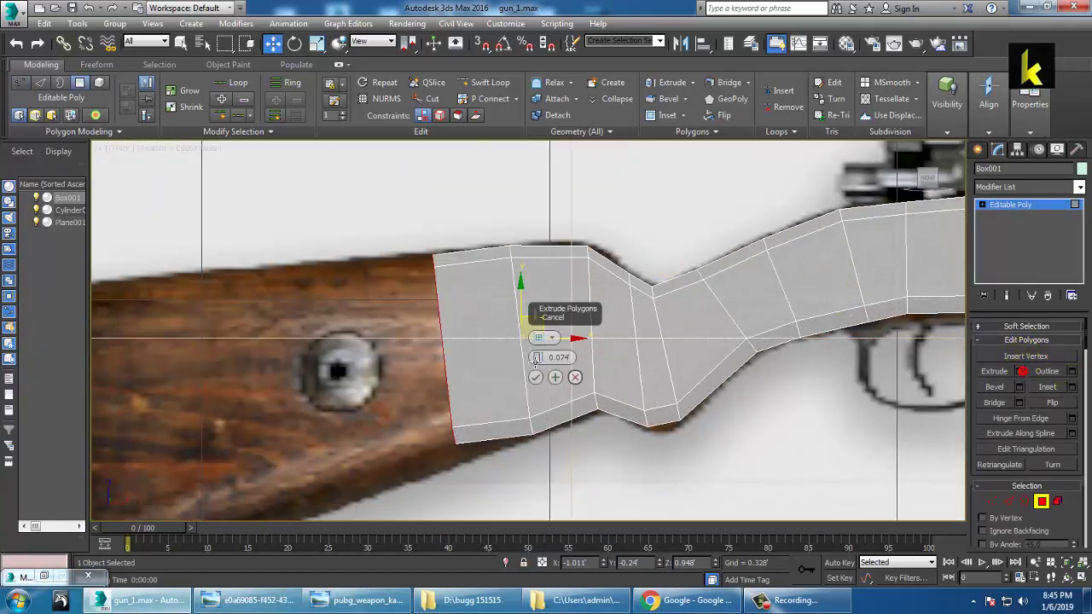
pyautogui.moveTo(537, 357); pyautogui.dragTo(491, 260)
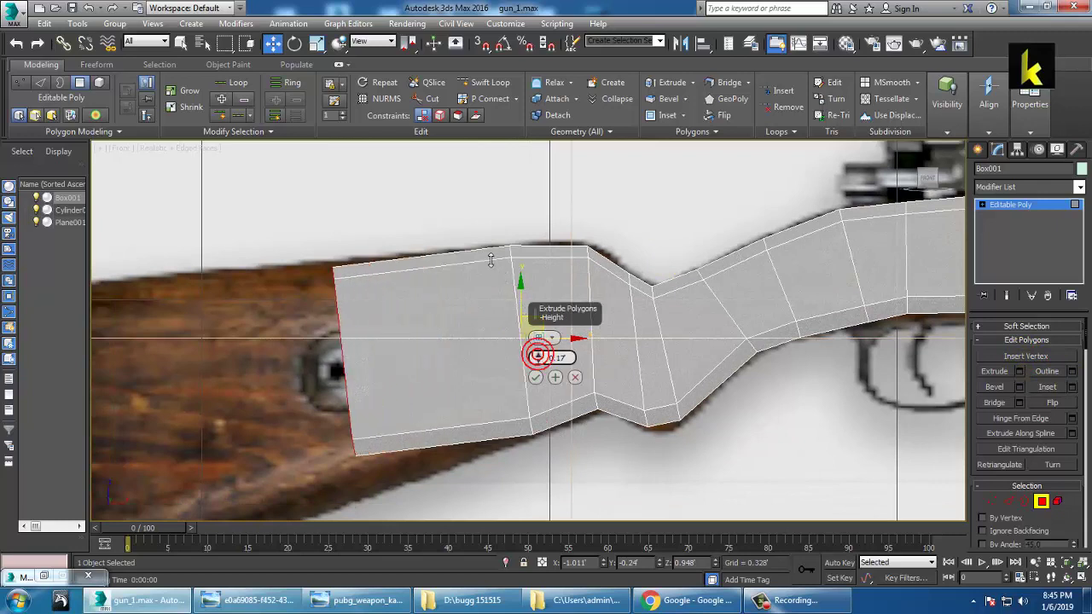
pyautogui.click(536, 377)
# Move the new end's top vertices to about X -1.191', Z 1.016' and its bottom vertices to about X -1.155', Z 0.807'.
pyautogui.press('1')
pyautogui.moveTo(270, 203); pyautogui.dragTo(393, 338)
pyautogui.moveTo(353, 259); pyautogui.dragTo(349, 253)
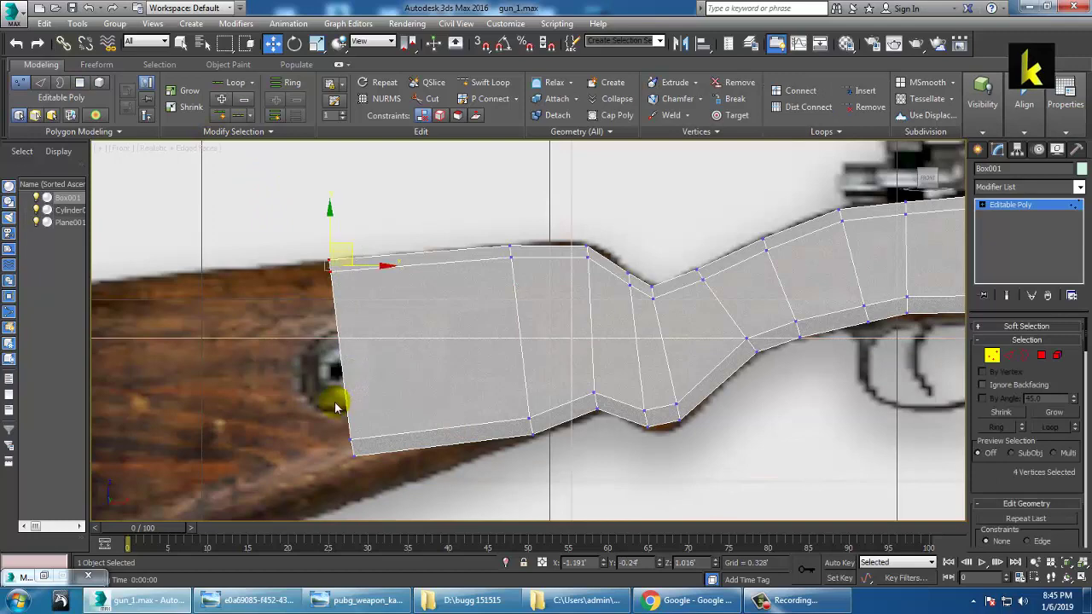
pyautogui.moveTo(335, 403); pyautogui.dragTo(393, 478)
# Extrude the end polygons at the buttstock's round fitting another 0.17' rearward.
pyautogui.scroll(-5, 563, 358)
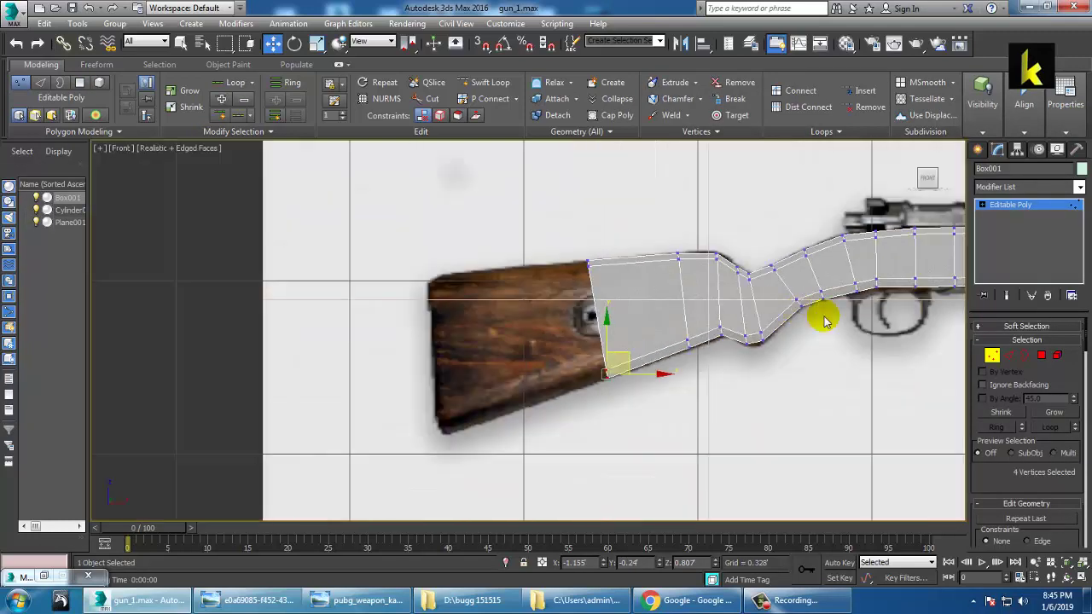
pyautogui.scroll(2, 926, 380)
pyautogui.click(1041, 357)
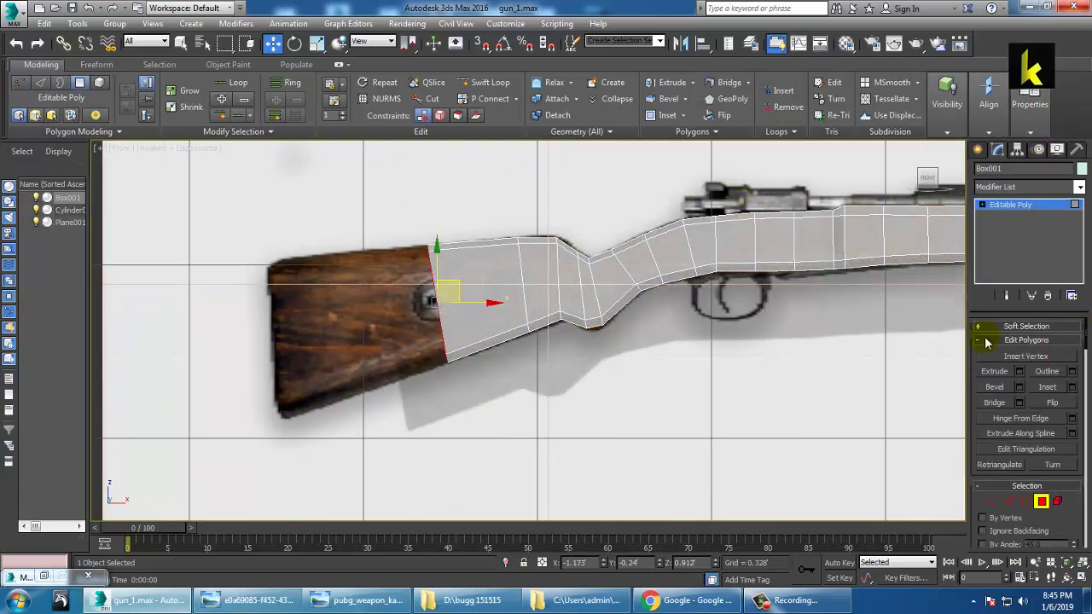
pyautogui.click(1018, 370)
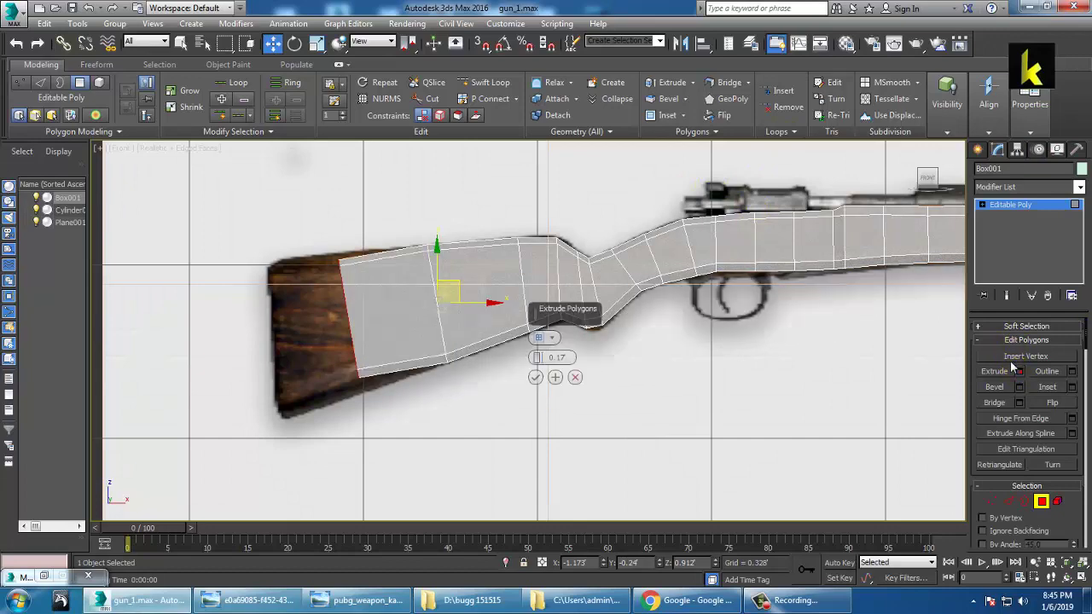
pyautogui.click(534, 377)
pyautogui.click(535, 378)
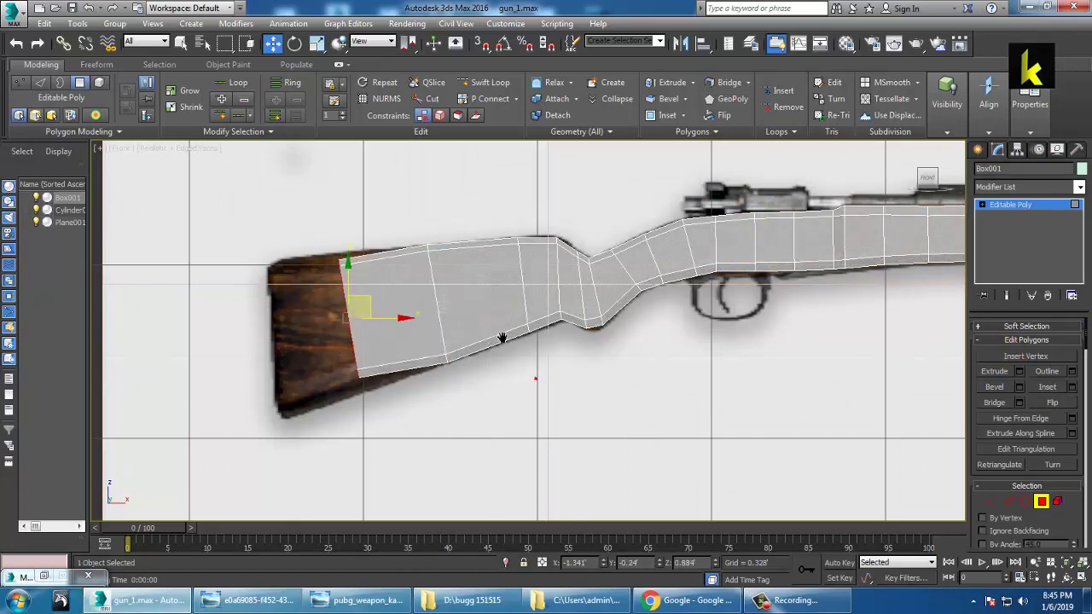
# Move the new end's top vertices onto the buttstock's upper outline and its bottom vertices to about X -1.307', Z 0.752'.
pyautogui.moveTo(503, 337); pyautogui.dragTo(593, 337, button='middle')
pyautogui.scroll(2, 563, 337)
pyautogui.press('1')
pyautogui.moveTo(349, 227); pyautogui.dragTo(401, 212)
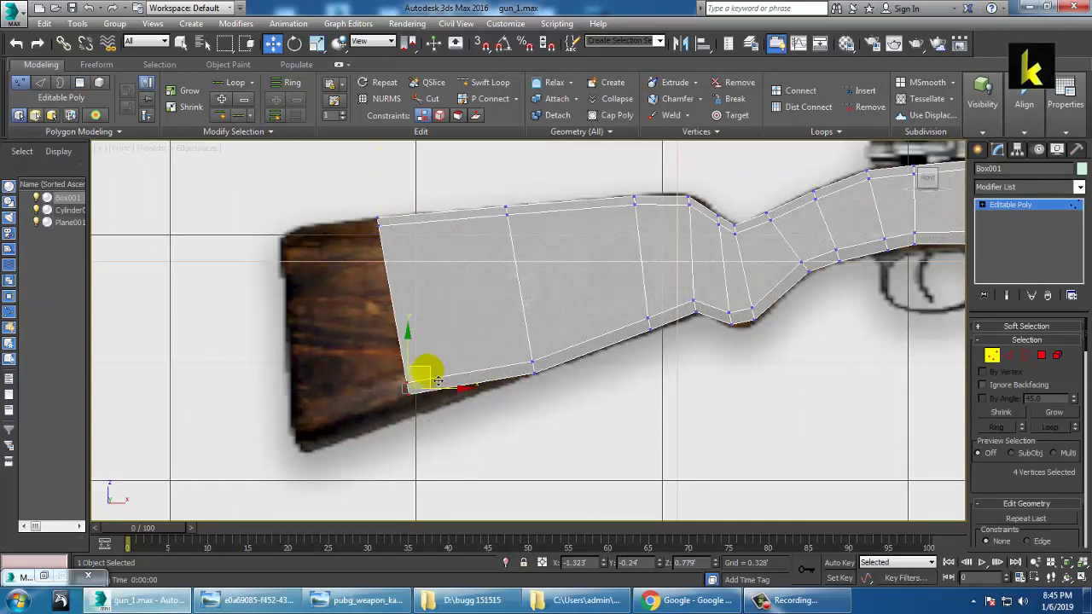
pyautogui.moveTo(437, 380); pyautogui.dragTo(476, 405)
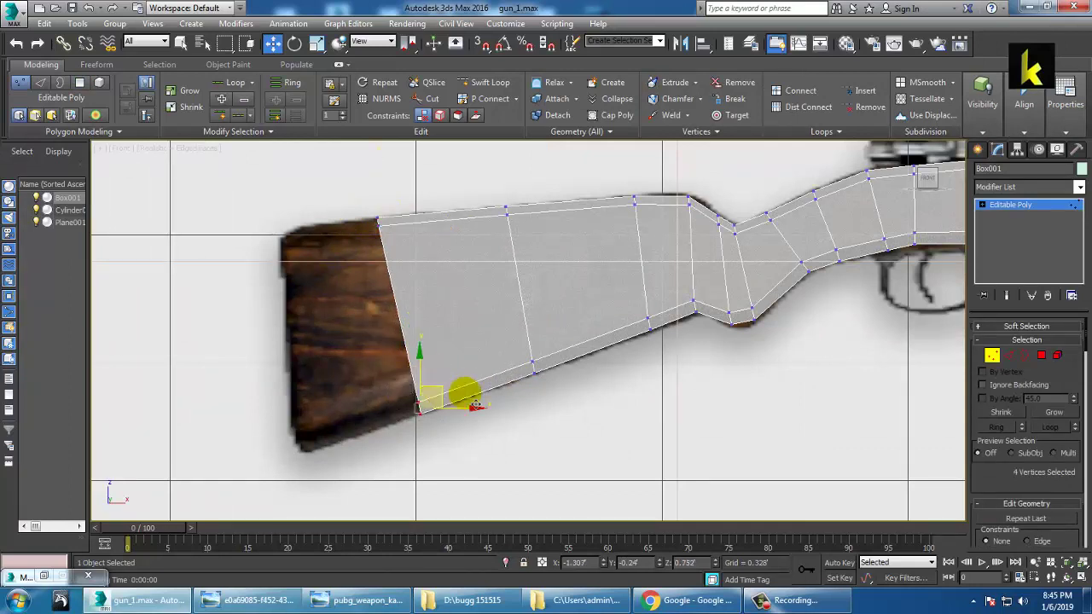
# Extrude the end polygons 0.17' to cover the last section up to the butt plate.
pyautogui.click(1043, 355)
pyautogui.click(1020, 375)
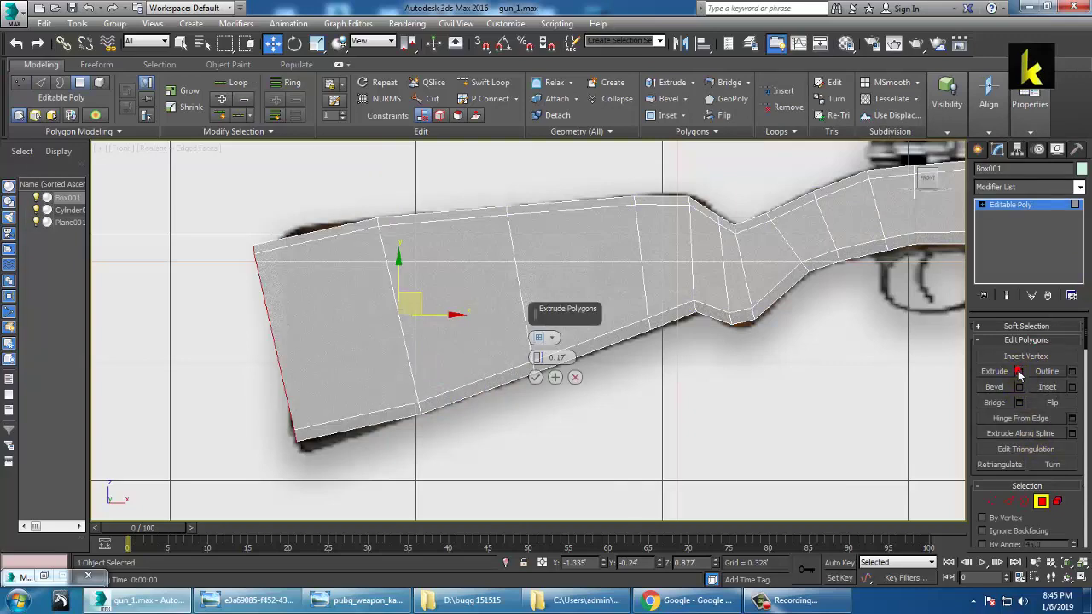
pyautogui.click(532, 376)
# Move the rear end's top vertices to the butt's upper corner and its bottom vertices to about X -1.469', Z 0.691' at the lower corner.
pyautogui.moveTo(411, 283); pyautogui.dragTo(504, 265, button='middle')
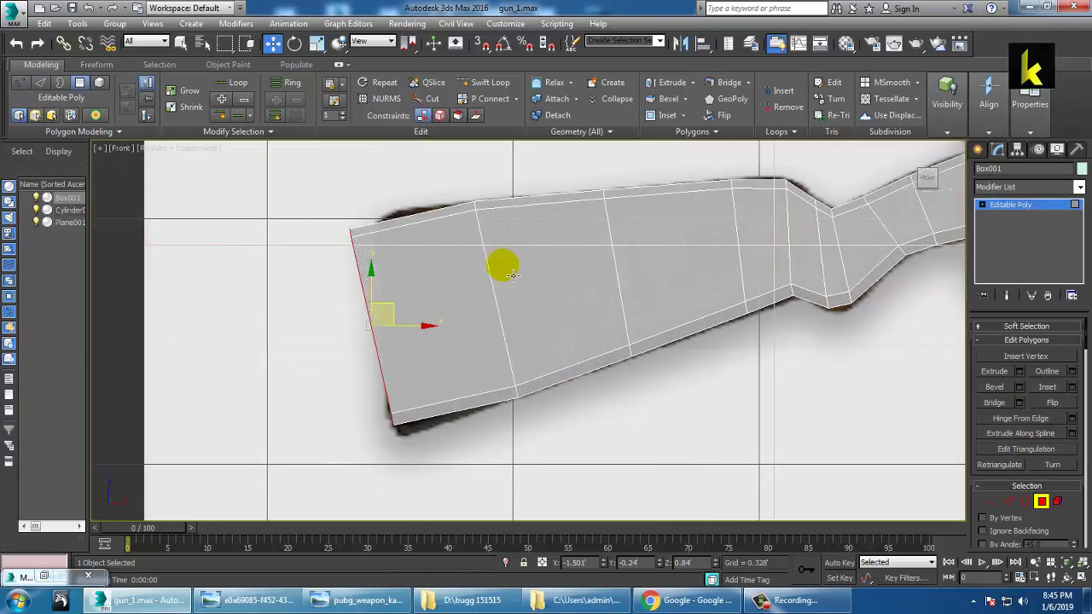
pyautogui.press('1')
pyautogui.moveTo(272, 151); pyautogui.dragTo(378, 215)
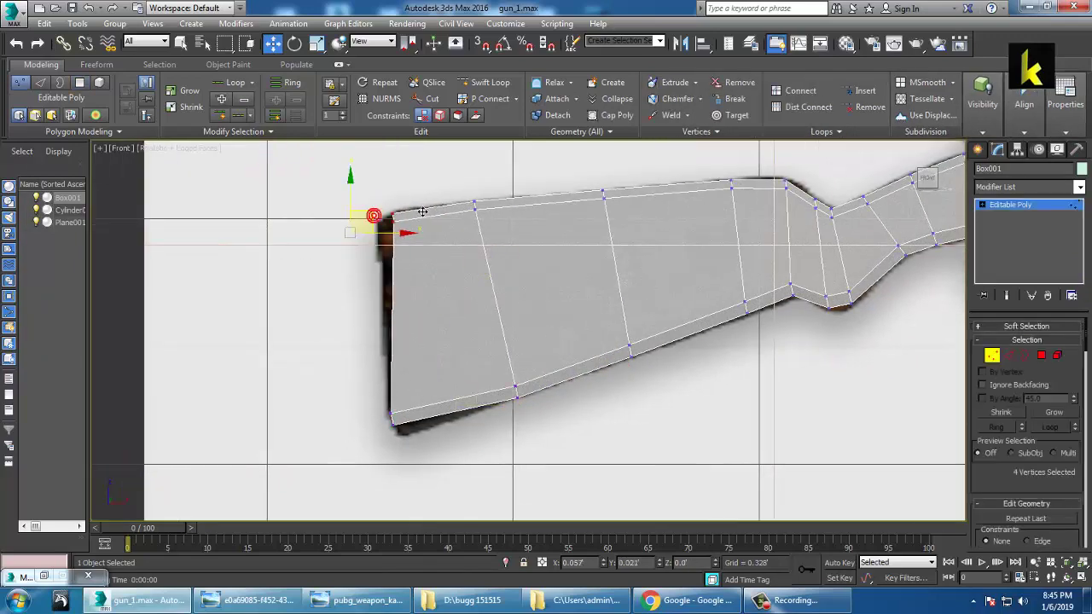
pyautogui.moveTo(354, 385); pyautogui.dragTo(447, 415)
# Insert a horizontal edge loop along the middle of the stock's sides with Swift Loop.
pyautogui.scroll(-3, 569, 385)
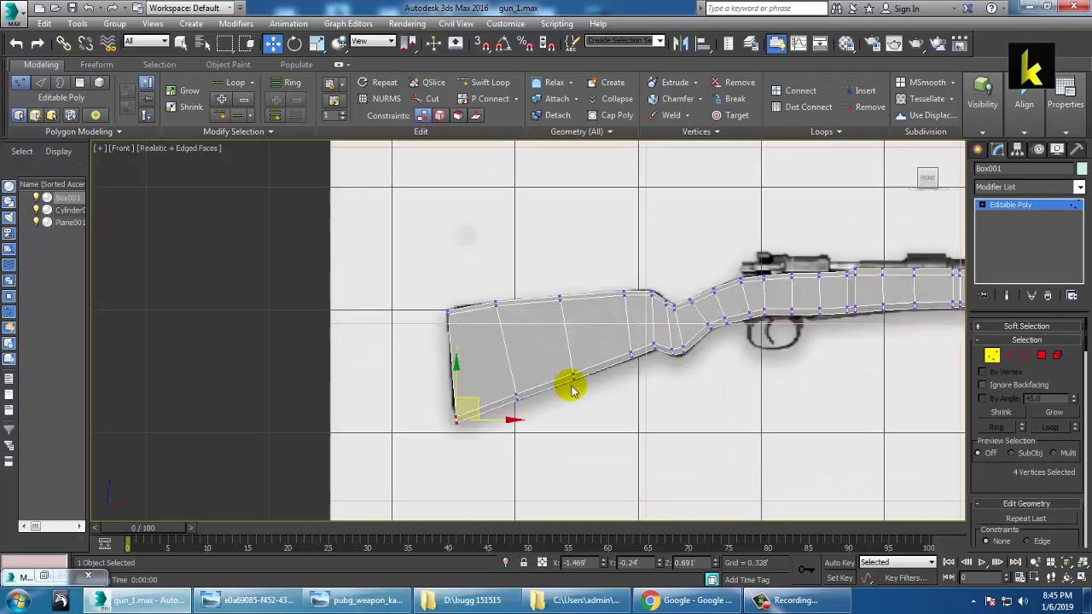
pyautogui.scroll(2, 607, 378)
pyautogui.scroll(-2, 641, 353)
pyautogui.moveTo(670, 353); pyautogui.dragTo(566, 368, button='middle')
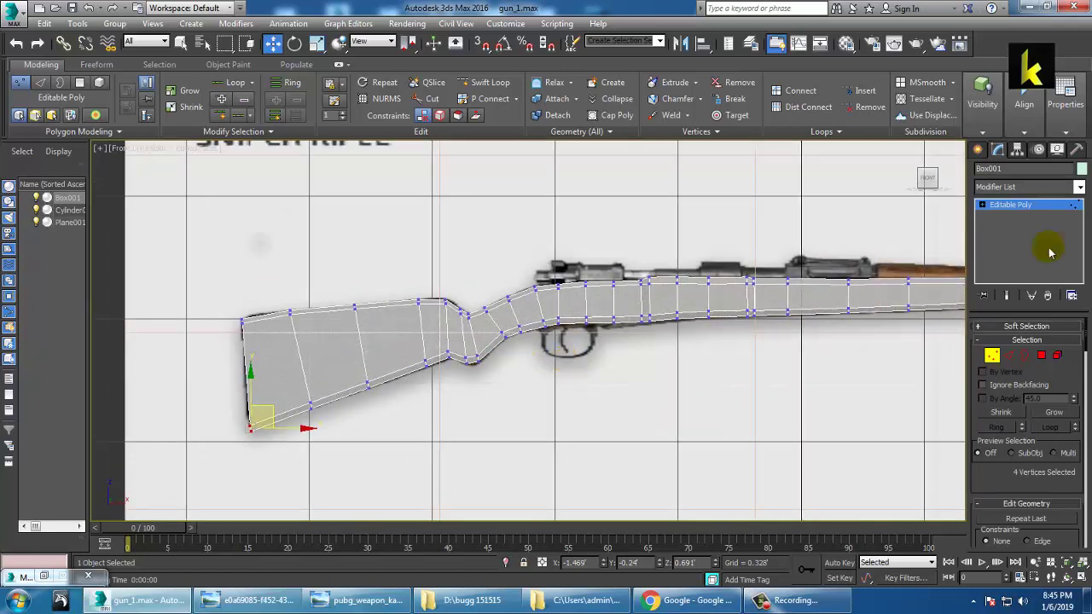
pyautogui.click(1013, 211)
pyautogui.click(484, 82)
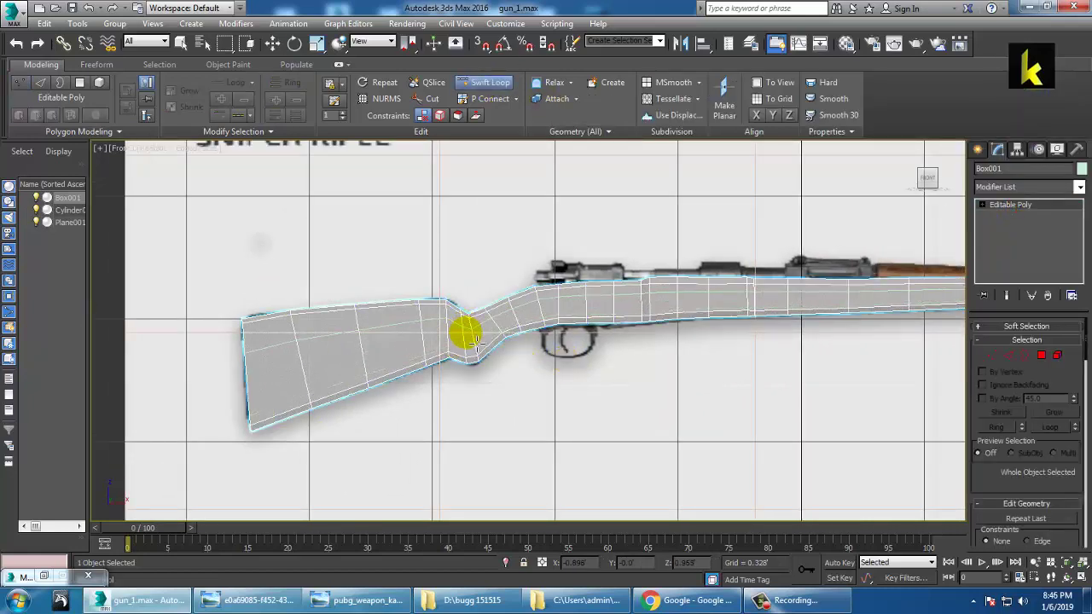
pyautogui.press('w')
# In a shaded Perspective view, select the stock's horizontal side edge loop and scale it across the stock's width.
pyautogui.hotkey('alt', 'w')
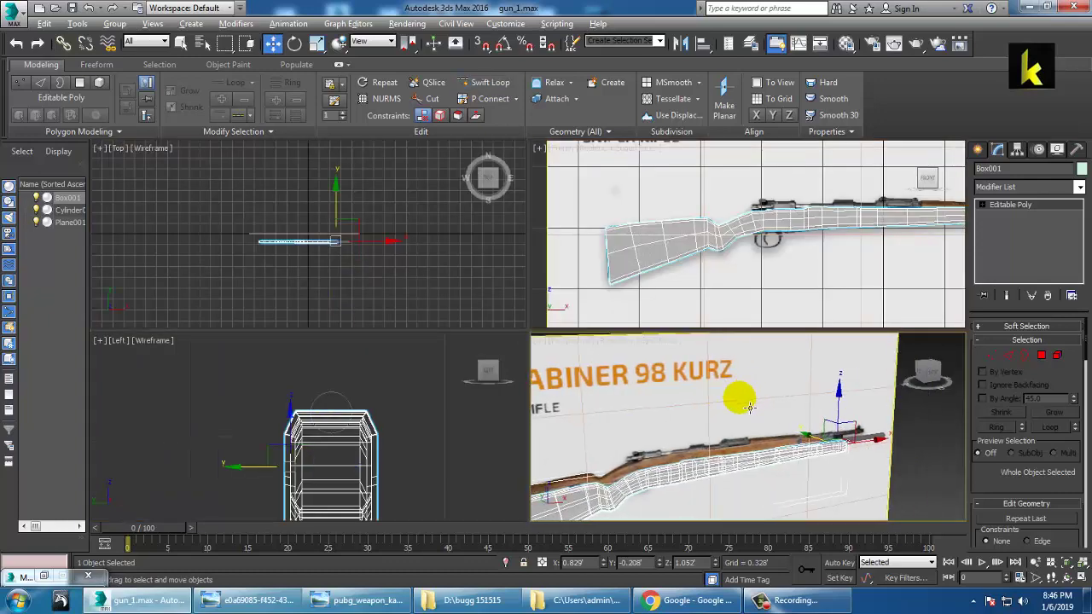
pyautogui.hotkey('alt', 'w')
pyautogui.keyDown('alt'); pyautogui.moveTo(748, 407); pyautogui.dragTo(626, 319, button='middle'); pyautogui.keyUp('alt')
pyautogui.press('r')
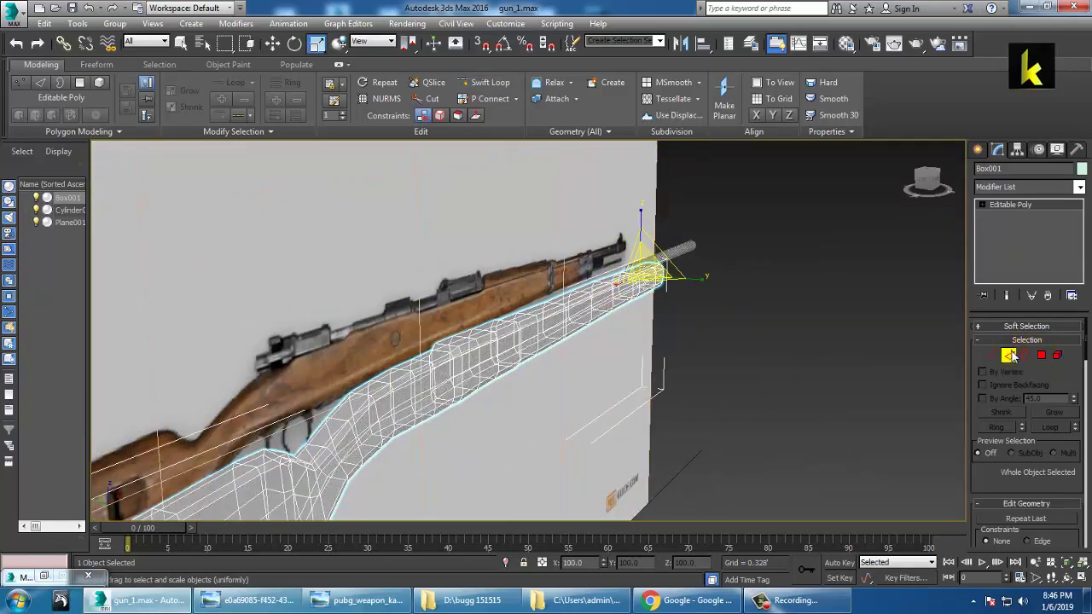
pyautogui.click(1010, 356)
pyautogui.moveTo(500, 404)
pyautogui.mouseDown()
pyautogui.moveTo(518, 387)
pyautogui.moveTo(536, 402)
pyautogui.mouseUp()
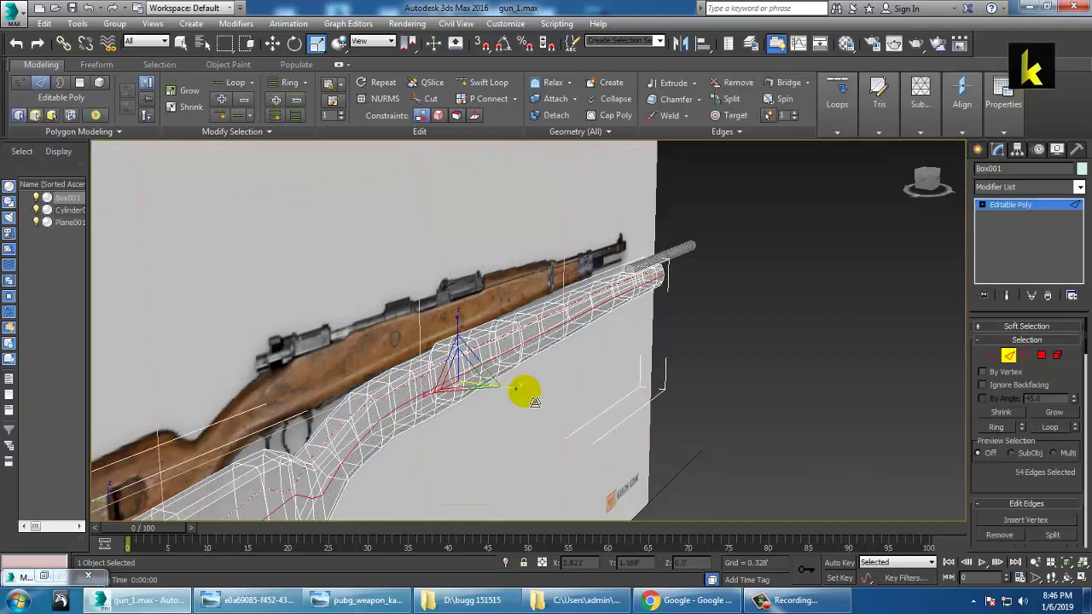
pyautogui.press('F3')
pyautogui.moveTo(632, 386)
pyautogui.keyDown('alt'); pyautogui.mouseDown(button='middle')
pyautogui.moveTo(506, 402)
pyautogui.moveTo(570, 391)
pyautogui.moveTo(561, 349)
pyautogui.moveTo(640, 334)
pyautogui.moveTo(580, 349)
pyautogui.moveTo(548, 390)
pyautogui.moveTo(604, 315)
pyautogui.moveTo(850, 261)
pyautogui.mouseUp(button='middle'); pyautogui.keyUp('alt')
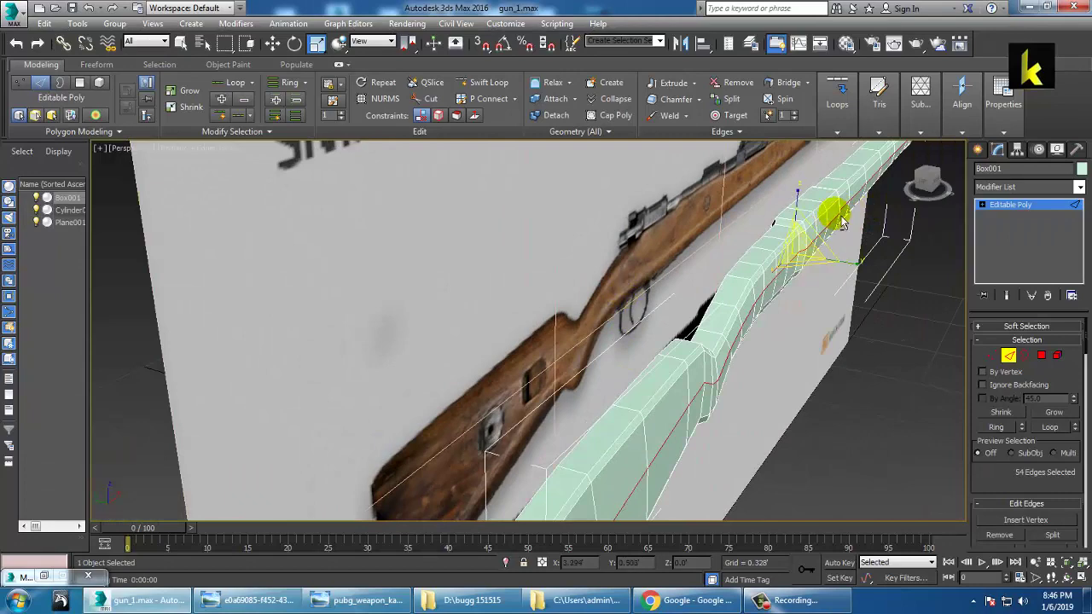
# Insert a lengthwise edge loop down the centre of the stock's top, butt and underside with Swift Loop.
pyautogui.click(488, 81)
pyautogui.keyDown('alt'); pyautogui.moveTo(836, 427); pyautogui.dragTo(800, 417, button='middle'); pyautogui.keyUp('alt')
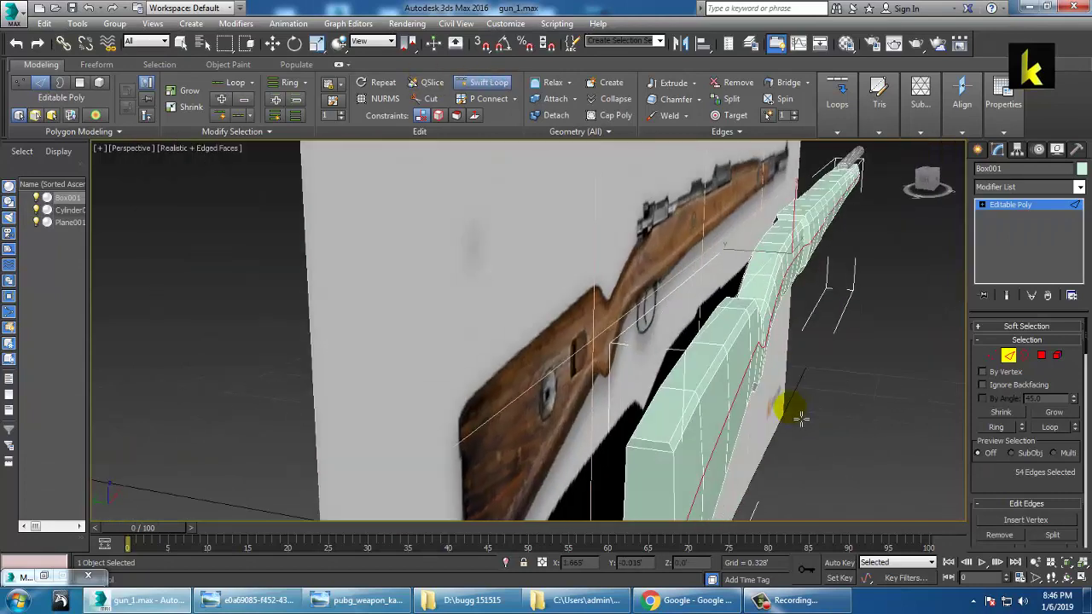
pyautogui.keyDown('alt'); pyautogui.moveTo(879, 376); pyautogui.dragTo(891, 397, button='middle'); pyautogui.keyUp('alt')
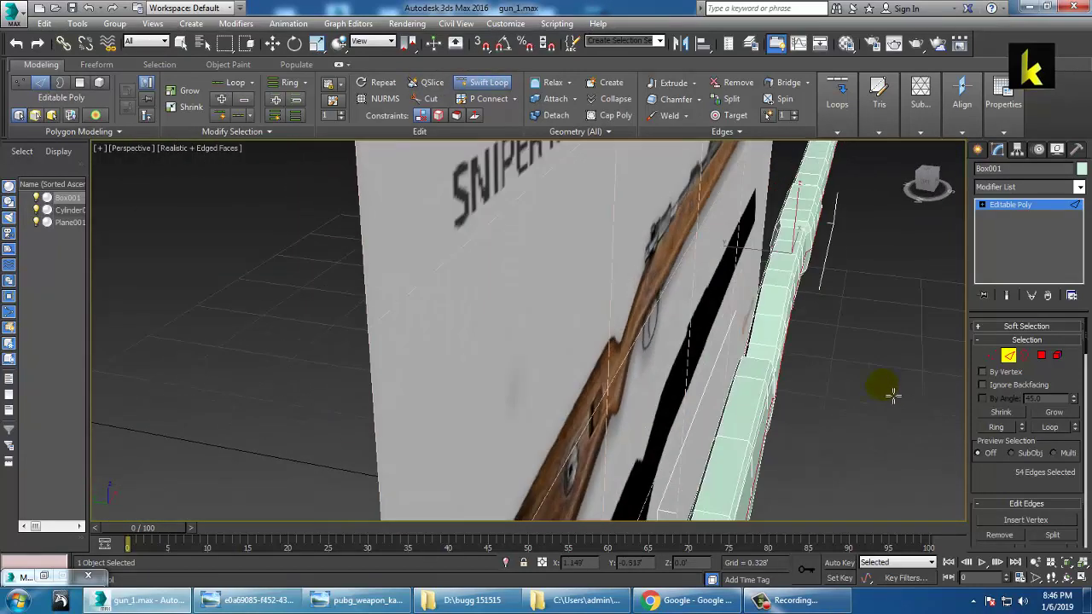
pyautogui.keyDown('alt'); pyautogui.moveTo(805, 464); pyautogui.dragTo(843, 324, button='middle'); pyautogui.keyUp('alt')
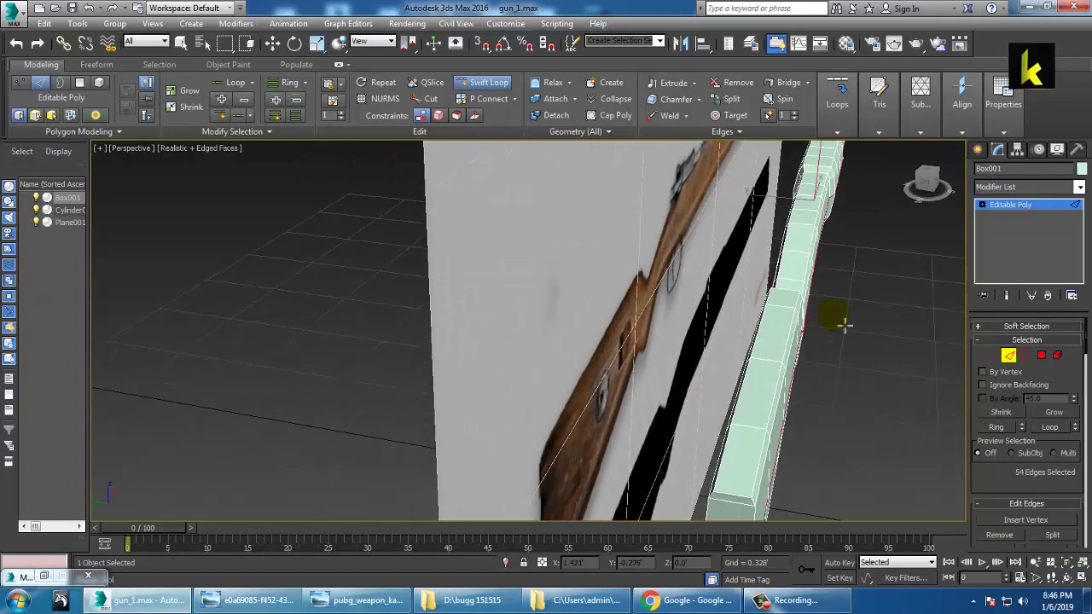
pyautogui.click(745, 502)
pyautogui.keyDown('alt'); pyautogui.moveTo(751, 499); pyautogui.dragTo(766, 437, button='middle'); pyautogui.keyUp('alt')
pyautogui.rightClick(767, 436)
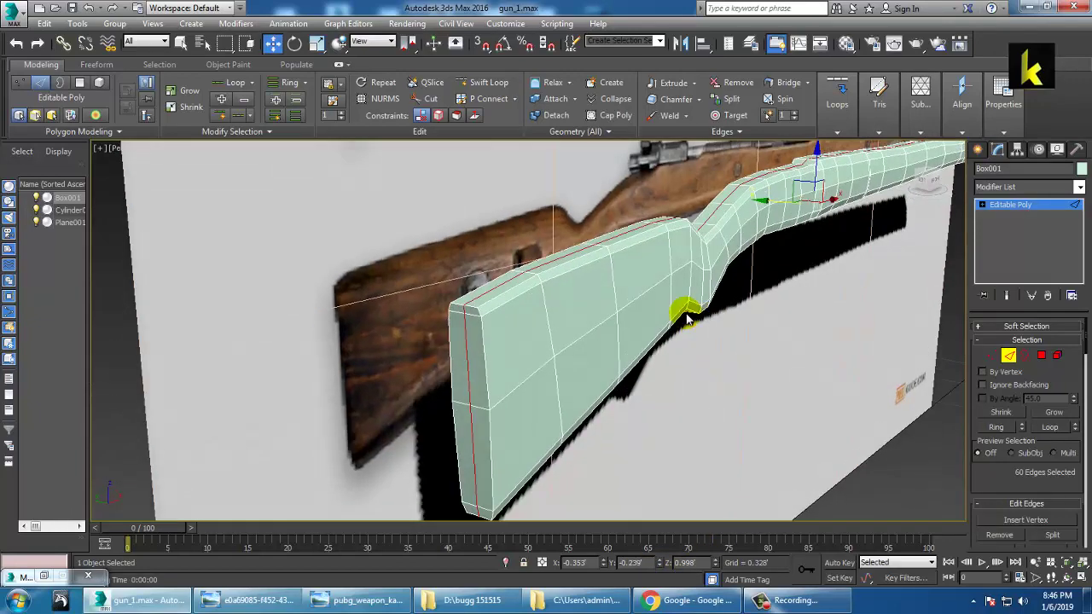
# Try scaling the stock's lengthwise centre edge loop uniformly to 104 percent.
pyautogui.keyDown('alt'); pyautogui.moveTo(687, 317); pyautogui.dragTo(704, 368, button='middle'); pyautogui.keyUp('alt')
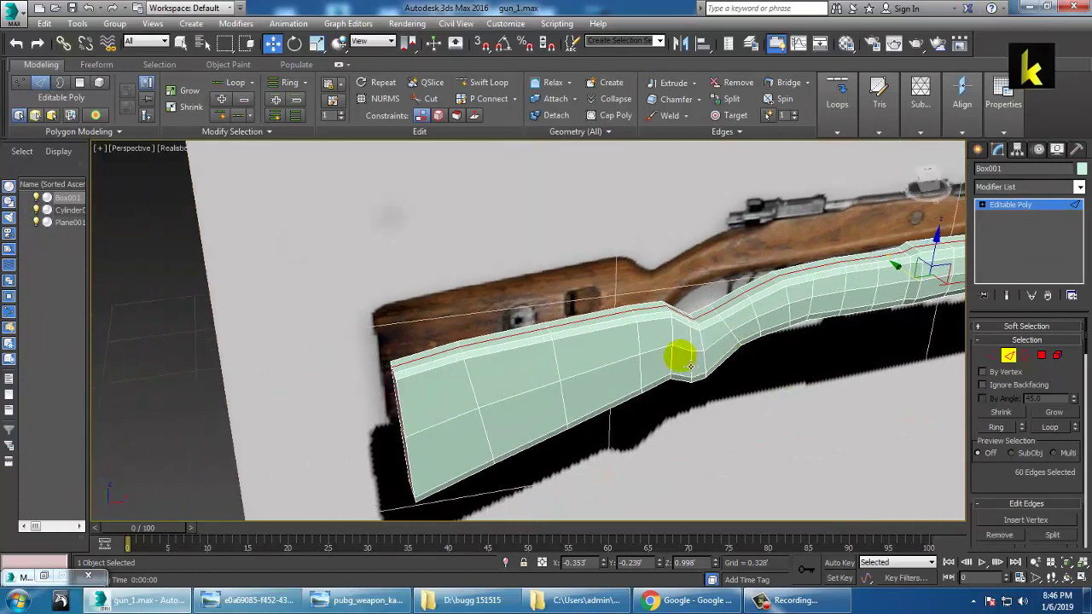
pyautogui.keyDown('alt'); pyautogui.moveTo(607, 331); pyautogui.dragTo(612, 300, button='middle'); pyautogui.keyUp('alt')
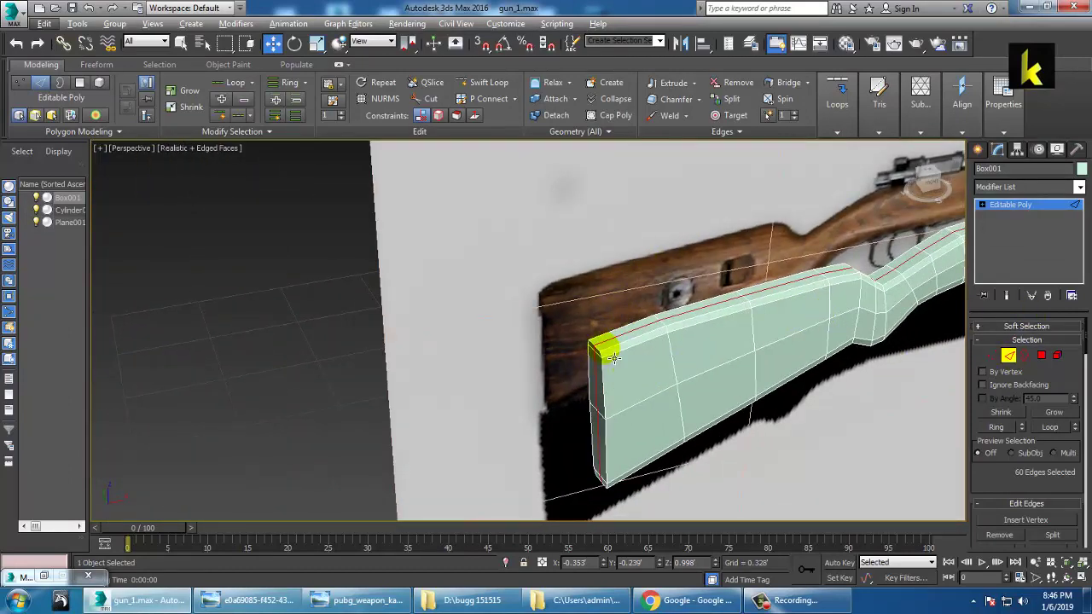
pyautogui.scroll(-6, 702, 329)
pyautogui.press('r')
pyautogui.scroll(5, 698, 337)
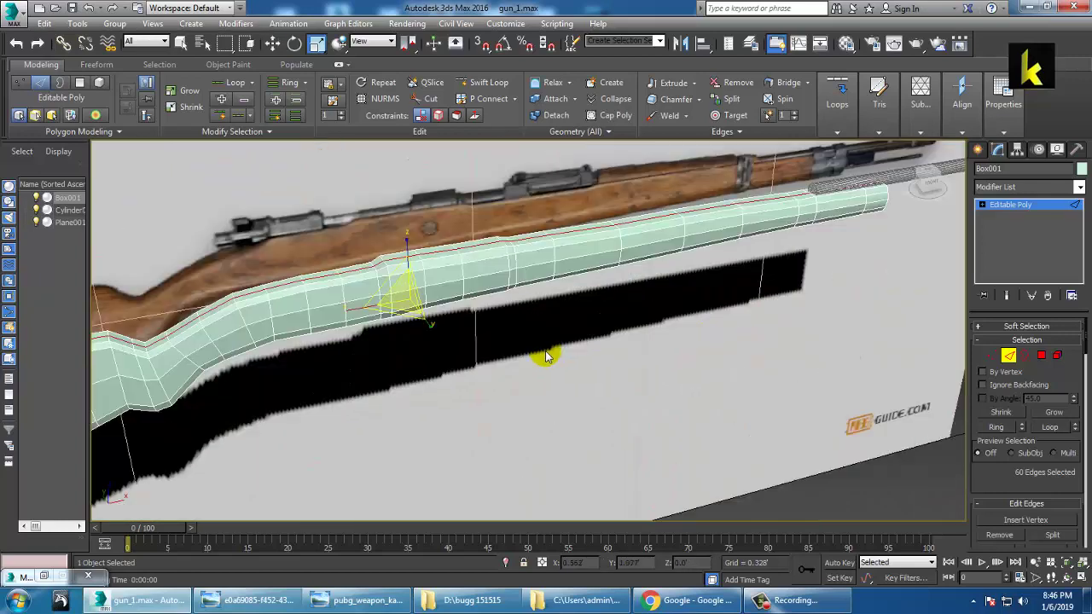
pyautogui.moveTo(416, 307); pyautogui.dragTo(413, 305)
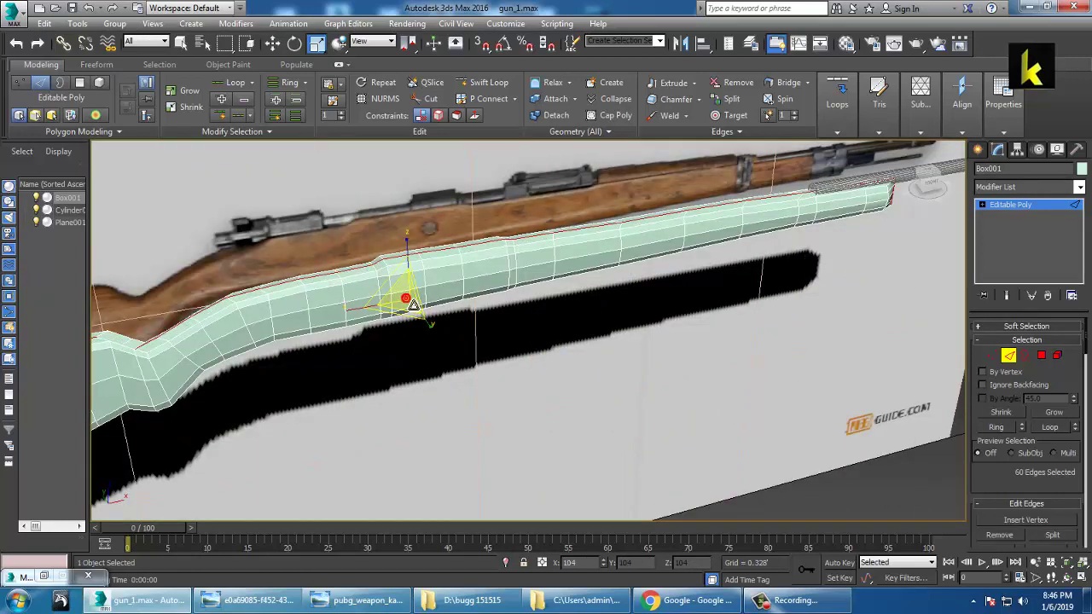
# Inspect the stock's front end and remove its edges from the centre loop selection in the Front view.
pyautogui.keyDown('alt'); pyautogui.moveTo(402, 299); pyautogui.dragTo(634, 317, button='middle'); pyautogui.keyUp('alt')
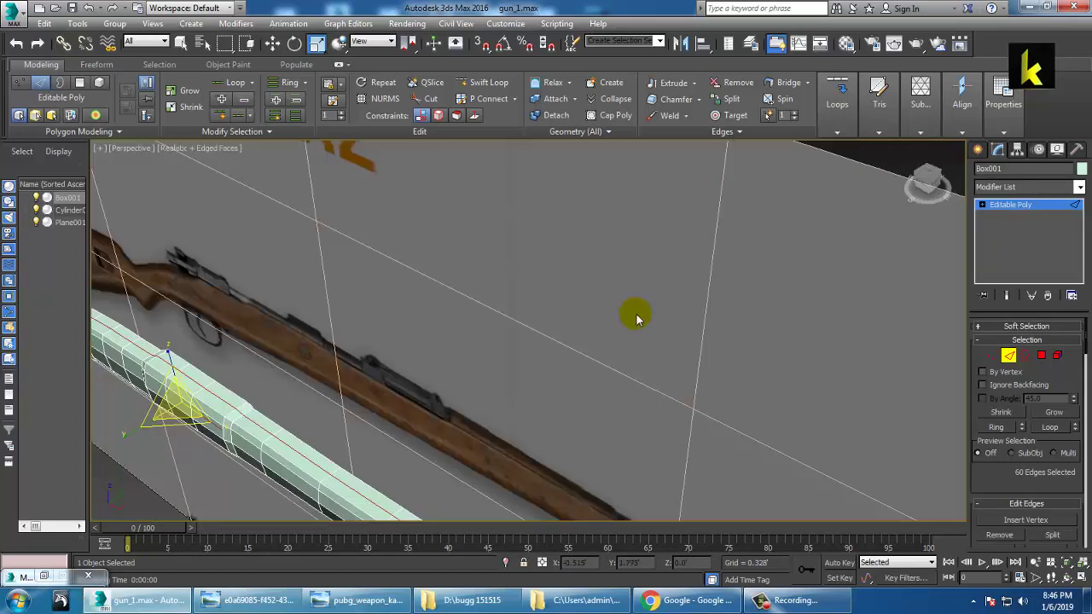
pyautogui.keyDown('alt'); pyautogui.moveTo(593, 412); pyautogui.dragTo(617, 356, button='middle'); pyautogui.keyUp('alt')
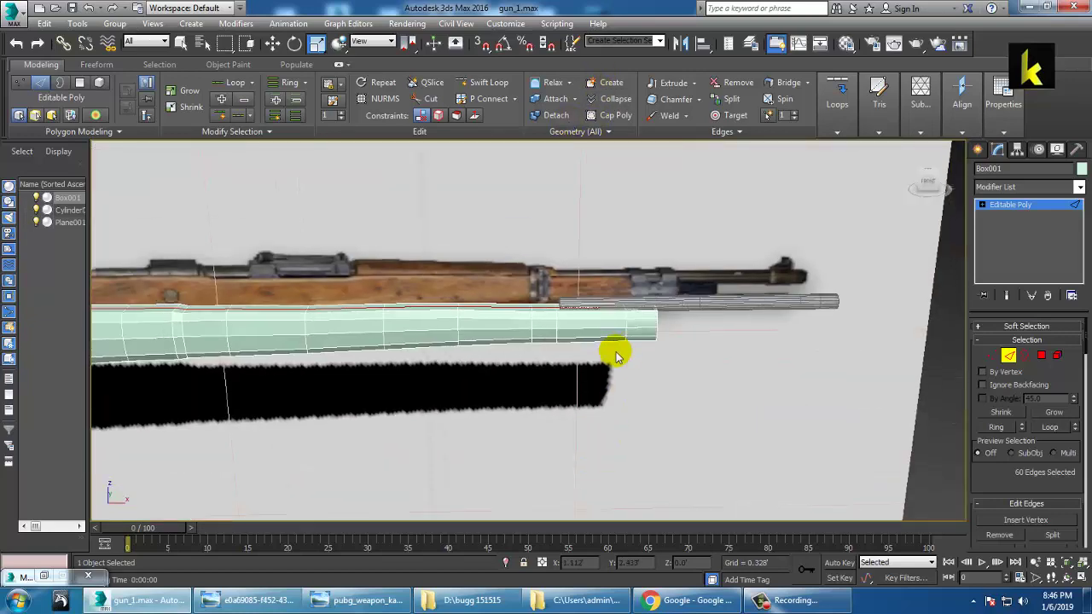
pyautogui.hotkey('alt', 'w')
pyautogui.moveTo(803, 242); pyautogui.dragTo(615, 249, button='middle')
pyautogui.hotkey('alt', 'w')
pyautogui.moveTo(872, 284); pyautogui.dragTo(787, 225, button='middle')
pyautogui.scroll(2, 736, 263)
pyautogui.moveTo(702, 296); pyautogui.dragTo(649, 330, button='middle')
pyautogui.press('F3')
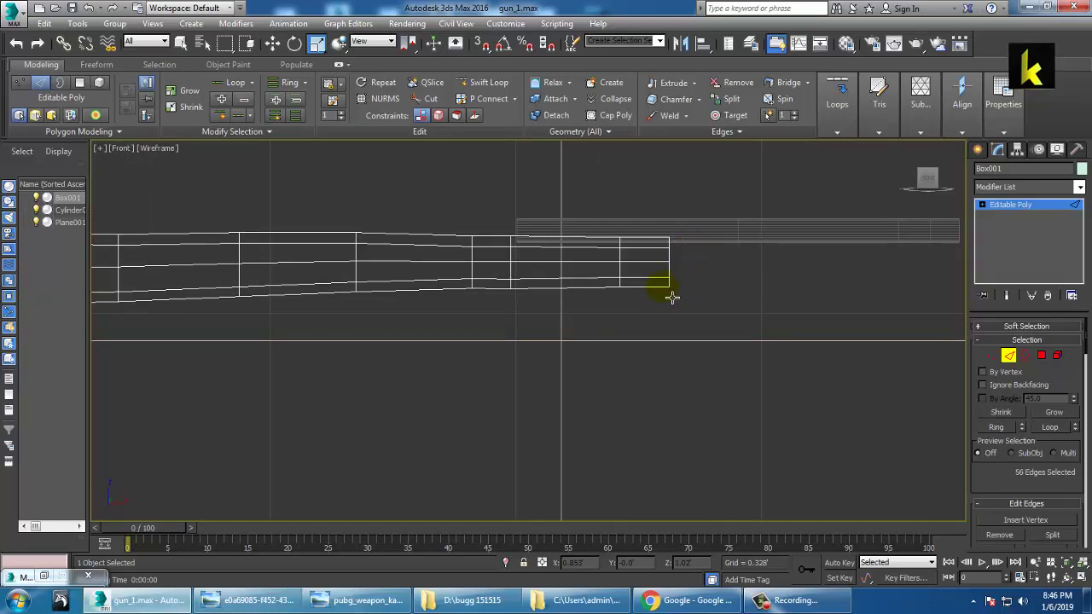
# Try scaling the remaining lengthwise centre edges, undo the scale and clear the edge selection.
pyautogui.hotkey('alt', 'w')
pyautogui.hotkey('alt', 'w')
pyautogui.keyDown('alt'); pyautogui.moveTo(759, 395); pyautogui.dragTo(678, 374, button='middle'); pyautogui.keyUp('alt')
pyautogui.scroll(1, 616, 335)
pyautogui.moveTo(616, 335); pyautogui.dragTo(673, 344, button='middle')
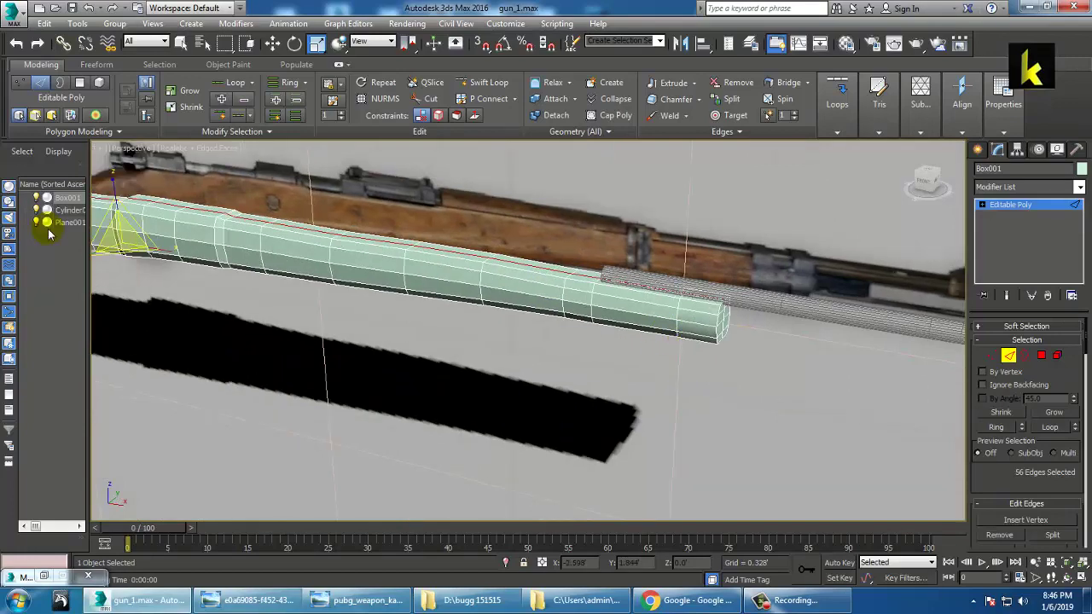
pyautogui.moveTo(132, 248); pyautogui.dragTo(133, 248)
pyautogui.hotkey('ctrl', 'z')
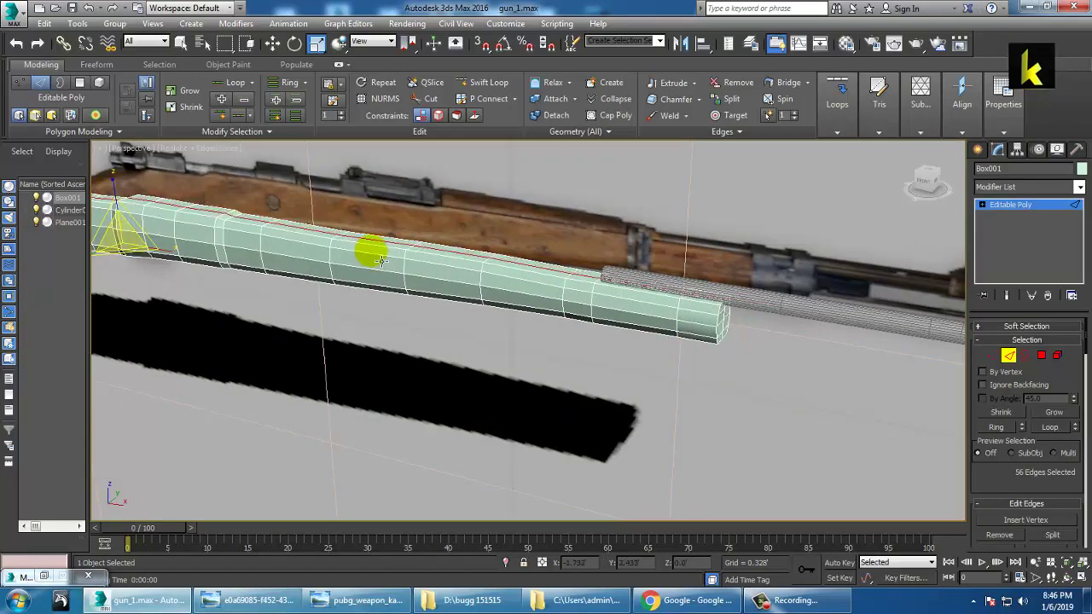
pyautogui.keyDown('alt'); pyautogui.moveTo(309, 272); pyautogui.dragTo(451, 342, button='middle'); pyautogui.keyUp('alt')
pyautogui.press('w')
pyautogui.scroll(-4, 457, 346)
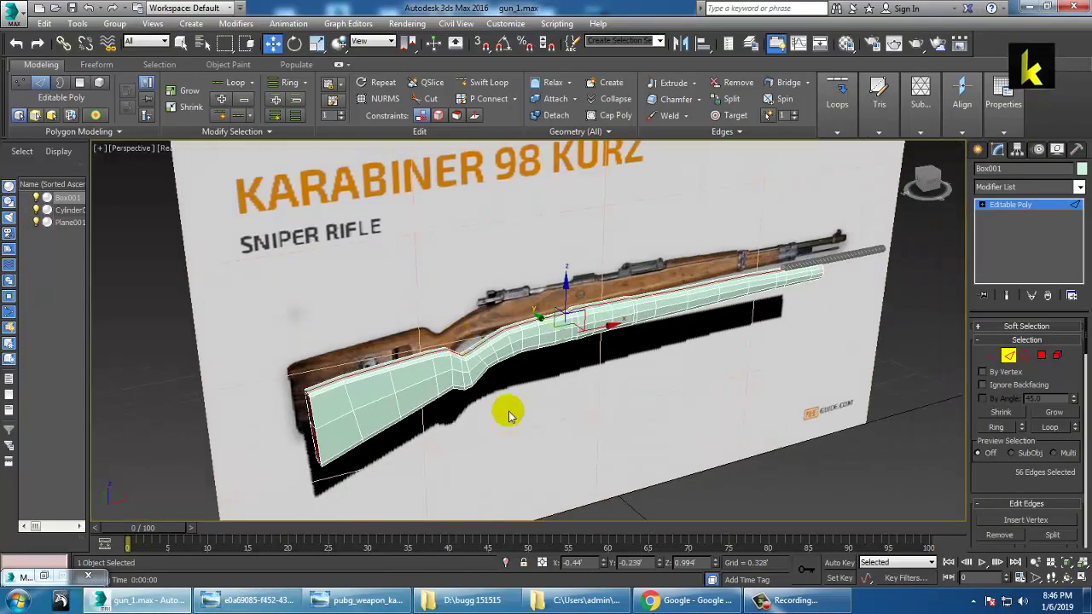
pyautogui.click(534, 413)
# Select all the buttstock's vertices behind the grip and scale them slightly across the stock's width.
pyautogui.moveTo(341, 399); pyautogui.dragTo(596, 324, button='middle')
pyautogui.scroll(3, 628, 382)
pyautogui.keyDown('alt'); pyautogui.moveTo(619, 367); pyautogui.dragTo(559, 342, button='middle'); pyautogui.keyUp('alt')
pyautogui.press('1')
pyautogui.moveTo(644, 294); pyautogui.dragTo(625, 338, button='middle')
pyautogui.moveTo(708, 570); pyautogui.dragTo(706, 568)
pyautogui.keyDown('alt'); pyautogui.moveTo(664, 492); pyautogui.dragTo(713, 551, button='middle'); pyautogui.keyUp('alt')
pyautogui.press('r')
pyautogui.moveTo(602, 487); pyautogui.dragTo(608, 495)
pyautogui.keyDown('alt'); pyautogui.moveTo(630, 425); pyautogui.dragTo(629, 419, button='middle'); pyautogui.keyUp('alt')
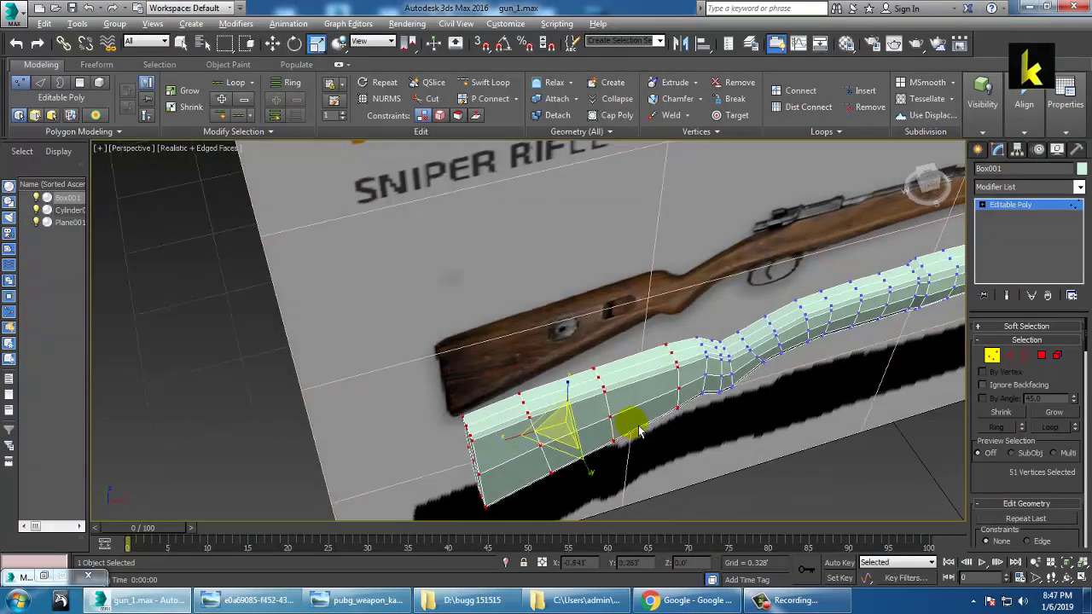
# Select the four centre edges along the buttstock's top and raise them to about Z 1.024'.
pyautogui.scroll(4, 635, 425)
pyautogui.click(664, 473)
pyautogui.press('w')
pyautogui.press('2')
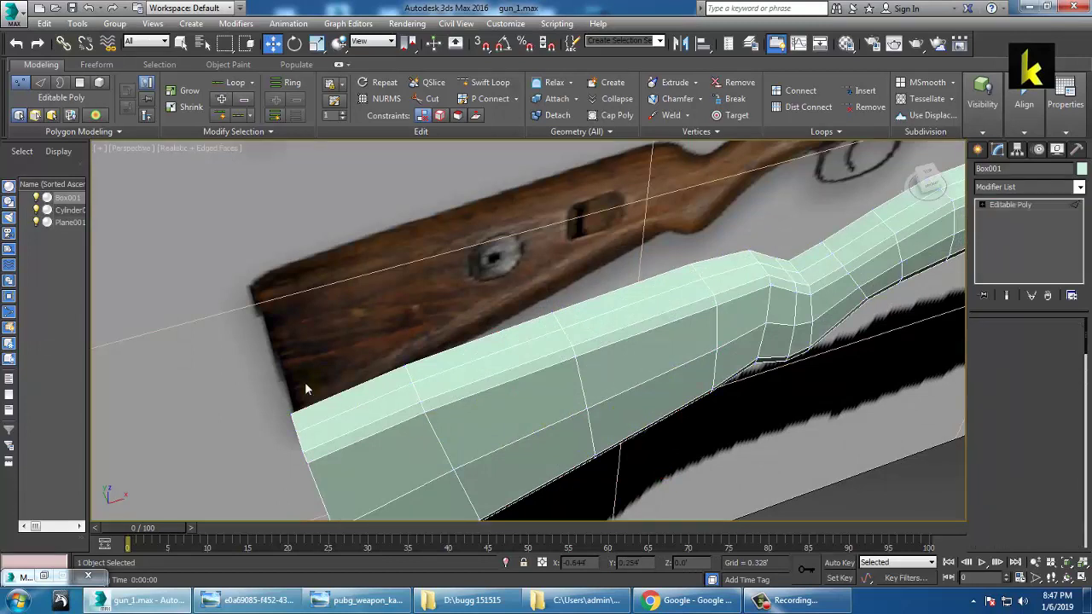
pyautogui.click(367, 407)
pyautogui.keyDown('ctrl'); pyautogui.click(517, 343); pyautogui.keyUp('ctrl')
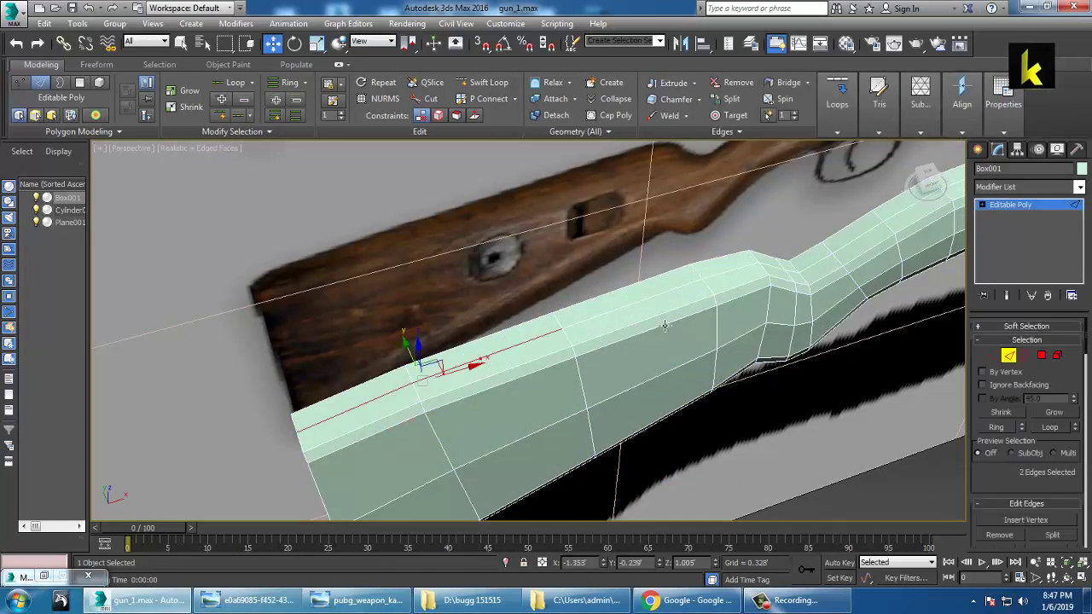
pyautogui.keyDown('ctrl'); pyautogui.click(649, 300); pyautogui.keyUp('ctrl')
pyautogui.keyDown('ctrl'); pyautogui.click(731, 283); pyautogui.keyUp('ctrl')
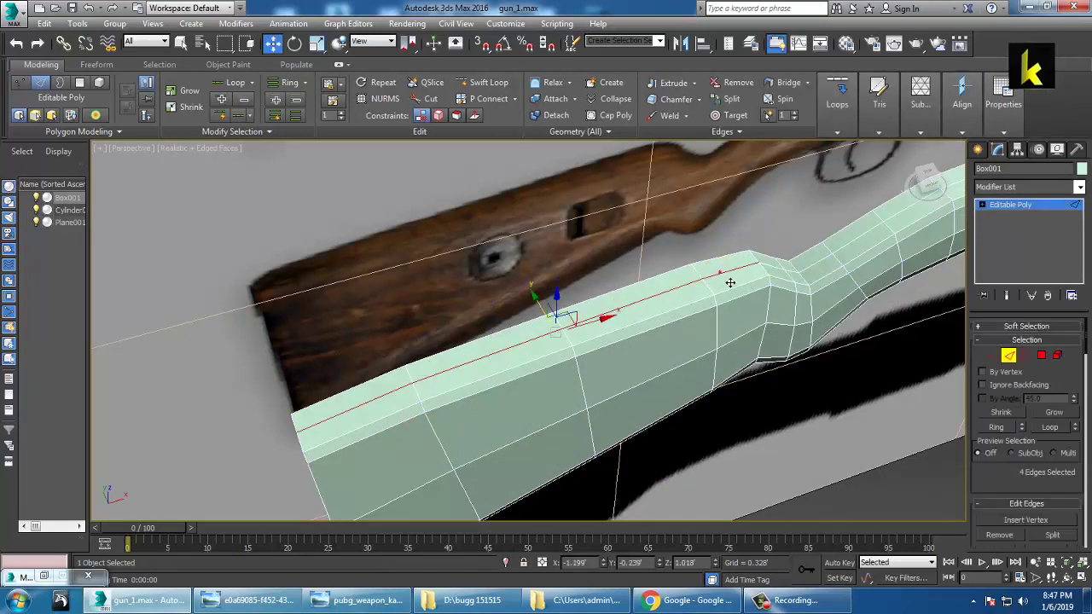
pyautogui.keyDown('alt'); pyautogui.moveTo(533, 370); pyautogui.dragTo(577, 333, button='middle'); pyautogui.keyUp('alt')
pyautogui.moveTo(564, 309)
pyautogui.mouseDown()
pyautogui.moveTo(559, 296)
pyautogui.moveTo(563, 322)
pyautogui.moveTo(573, 302)
pyautogui.mouseUp()
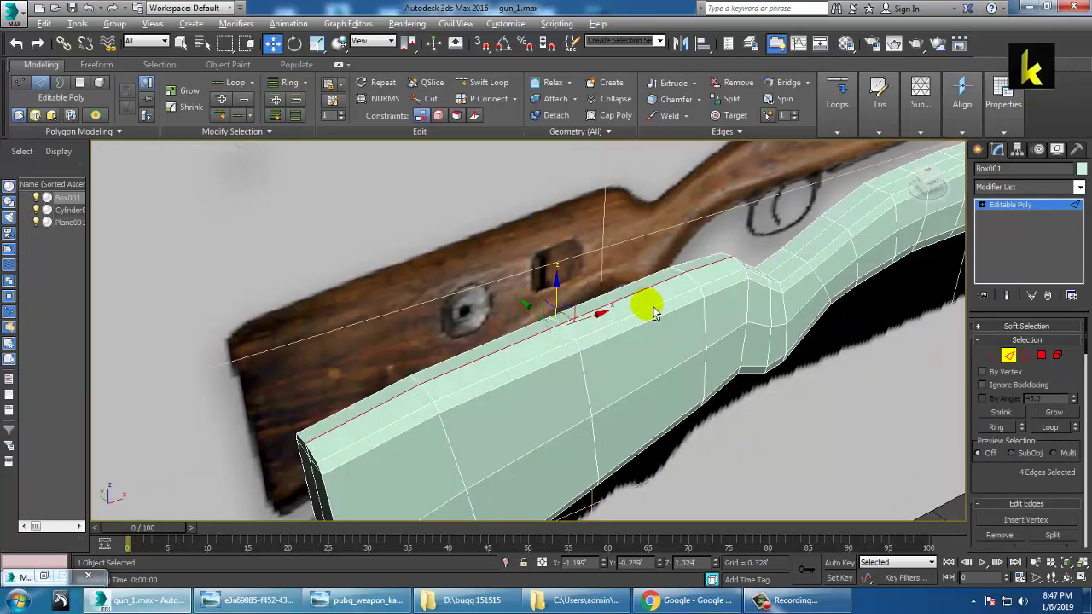
# Select the four vertical centre edges on the butt's rear face and move them about 0.006' backward along X.
pyautogui.keyDown('alt'); pyautogui.moveTo(646, 307); pyautogui.dragTo(580, 256, button='middle'); pyautogui.keyUp('alt')
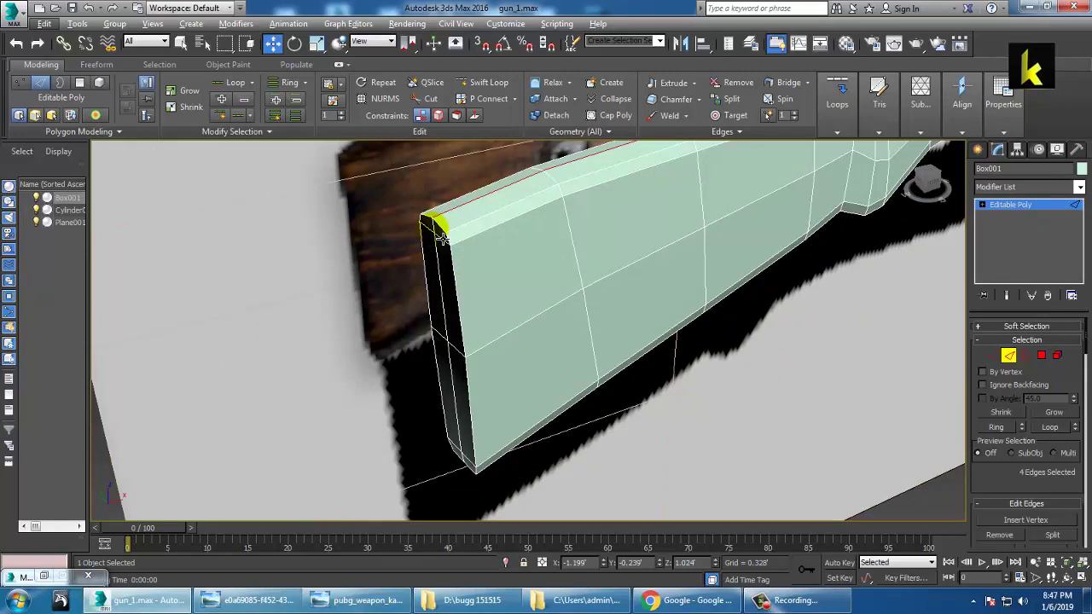
pyautogui.click(443, 269)
pyautogui.keyDown('ctrl'); pyautogui.click(458, 388); pyautogui.keyUp('ctrl')
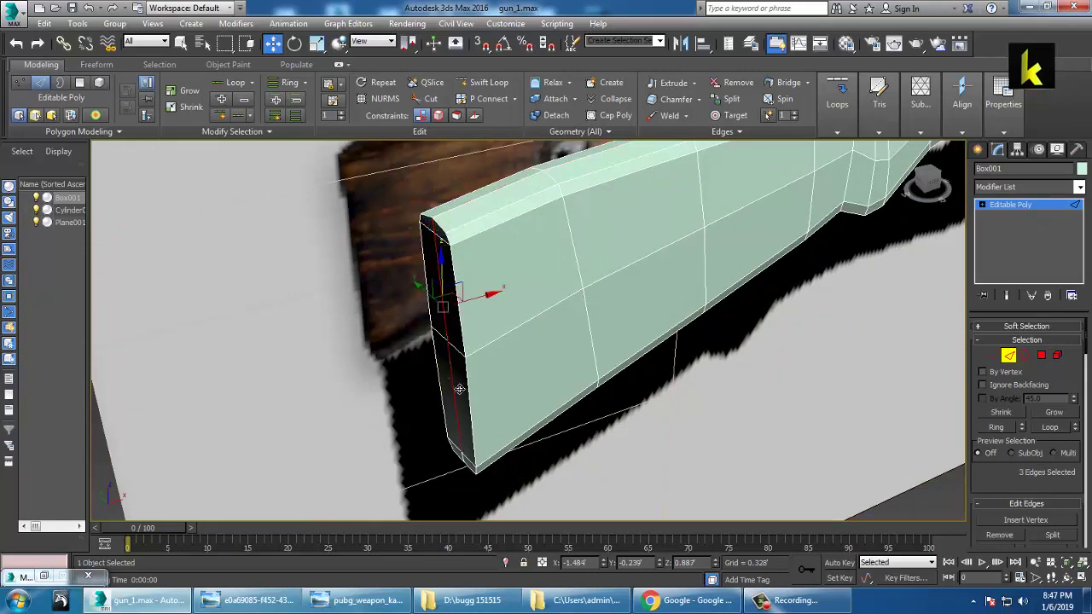
pyautogui.keyDown('ctrl'); pyautogui.click(465, 459); pyautogui.keyUp('ctrl')
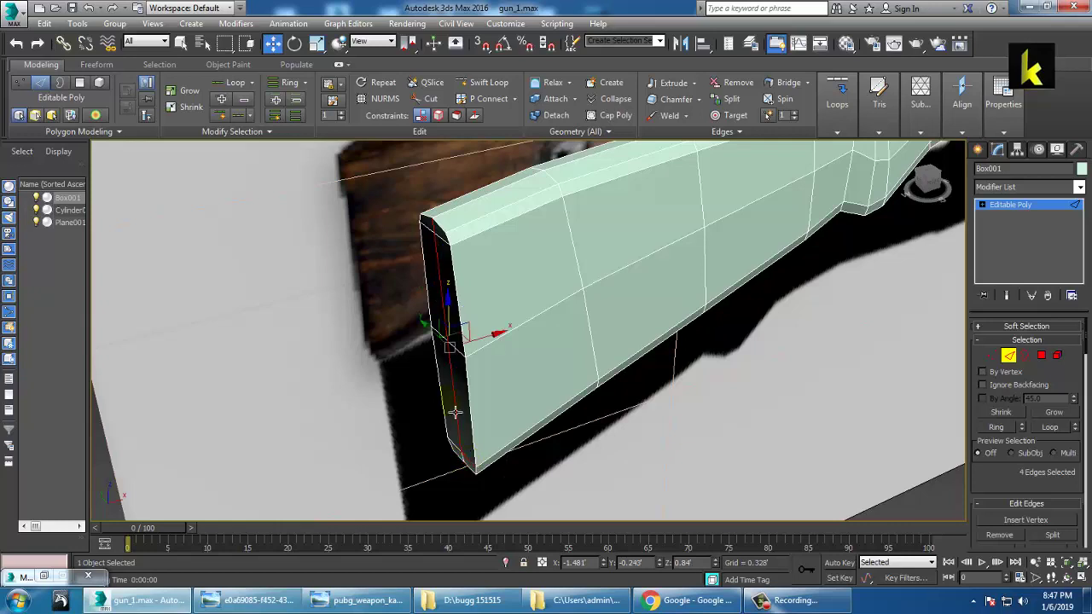
pyautogui.scroll(3, 455, 413)
pyautogui.moveTo(452, 422); pyautogui.dragTo(475, 348, button='middle')
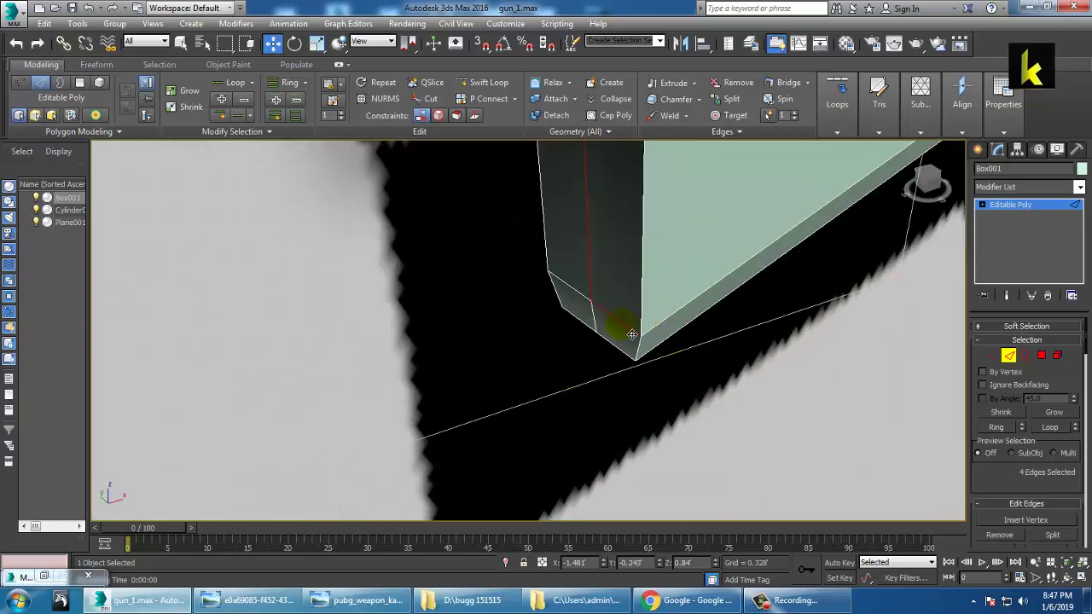
pyautogui.moveTo(601, 328)
pyautogui.keyDown('alt'); pyautogui.mouseDown(button='middle')
pyautogui.moveTo(632, 320)
pyautogui.moveTo(613, 325)
pyautogui.mouseUp(button='middle'); pyautogui.keyUp('alt')
pyautogui.moveTo(613, 326); pyautogui.dragTo(608, 325)
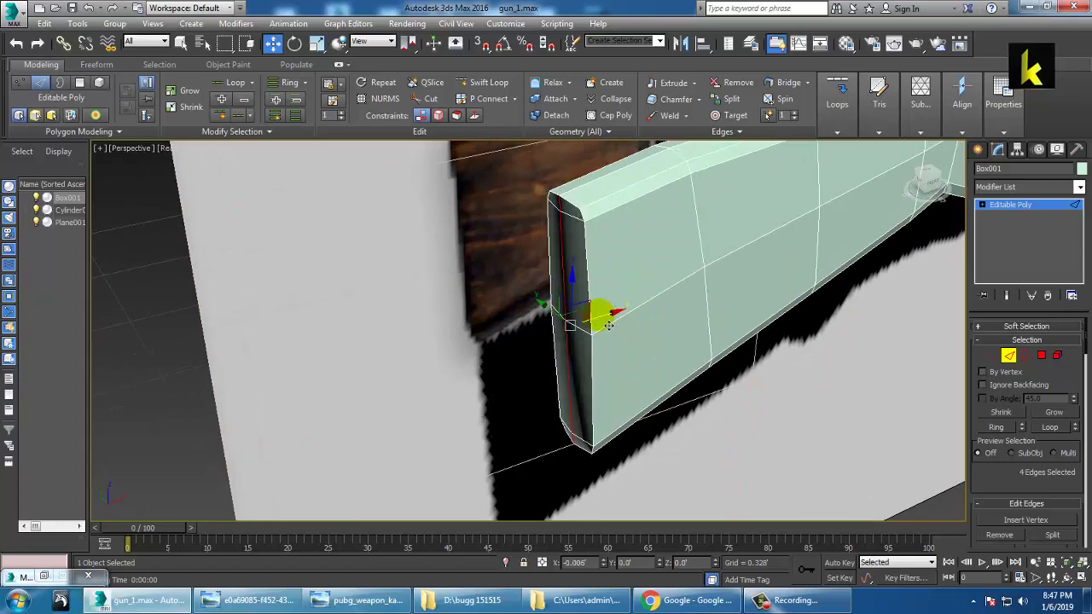
# Select the four centre edges along the buttstock's underside and lower them to about Z 0.791'.
pyautogui.keyDown('alt'); pyautogui.moveTo(695, 326); pyautogui.dragTo(707, 237, button='middle'); pyautogui.keyUp('alt')
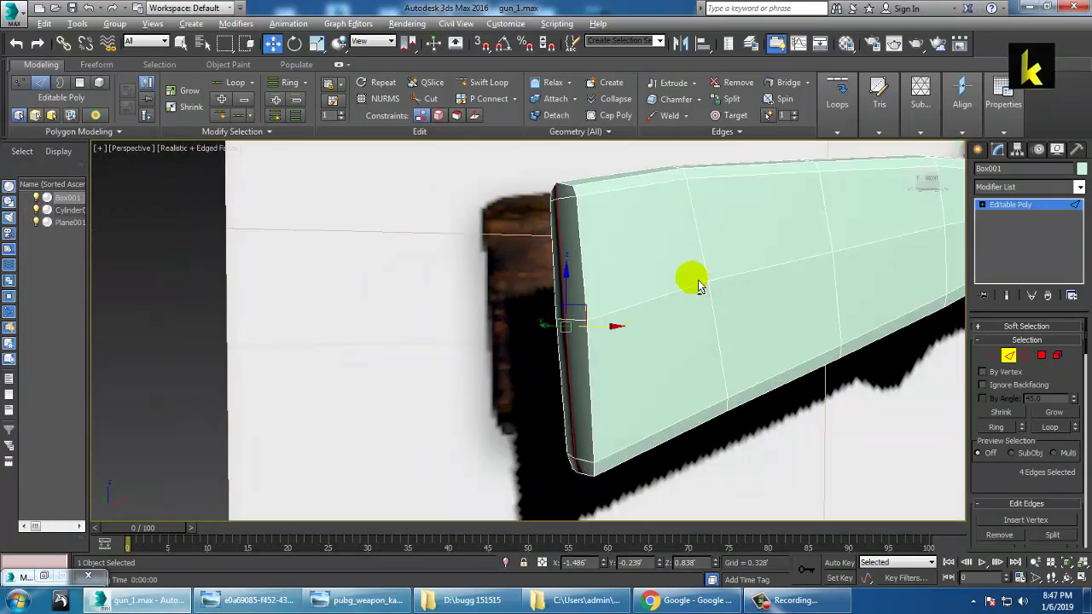
pyautogui.keyDown('alt'); pyautogui.moveTo(806, 469); pyautogui.dragTo(611, 362, button='middle'); pyautogui.keyUp('alt')
pyautogui.keyDown('alt'); pyautogui.moveTo(714, 470); pyautogui.dragTo(693, 382, button='middle'); pyautogui.keyUp('alt')
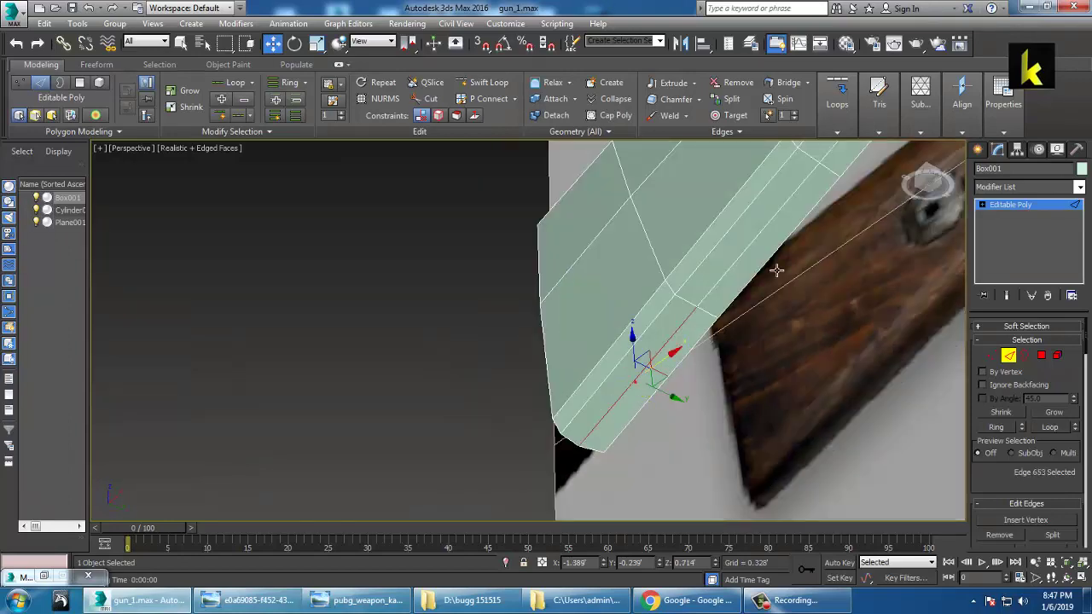
pyautogui.keyDown('ctrl'); pyautogui.click(751, 260); pyautogui.keyUp('ctrl')
pyautogui.moveTo(876, 218); pyautogui.dragTo(749, 322, button='middle')
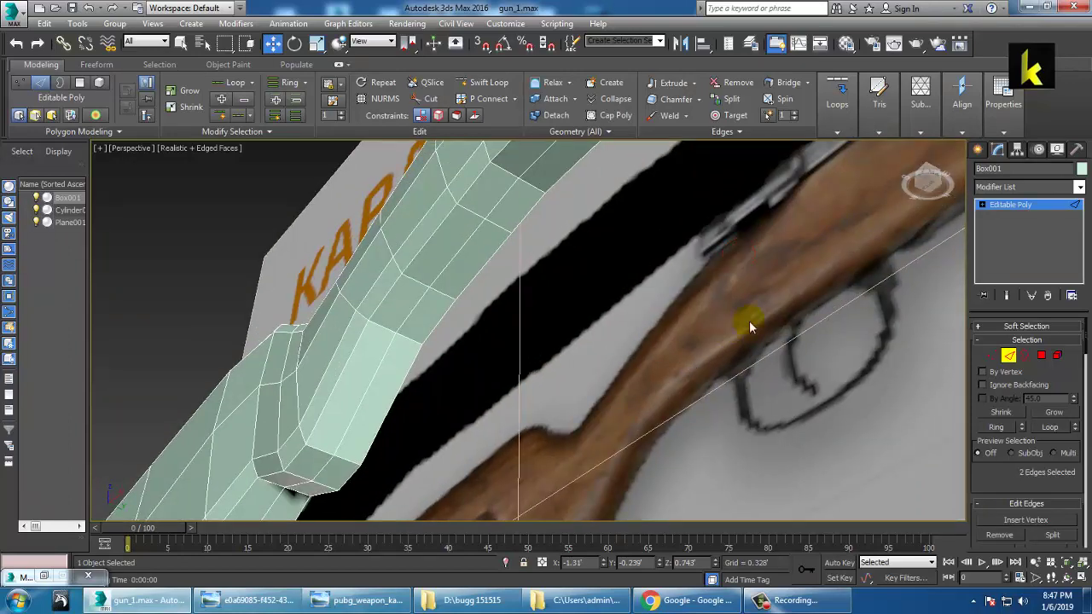
pyautogui.keyDown('alt'); pyautogui.moveTo(504, 363); pyautogui.dragTo(715, 278, button='middle'); pyautogui.keyUp('alt')
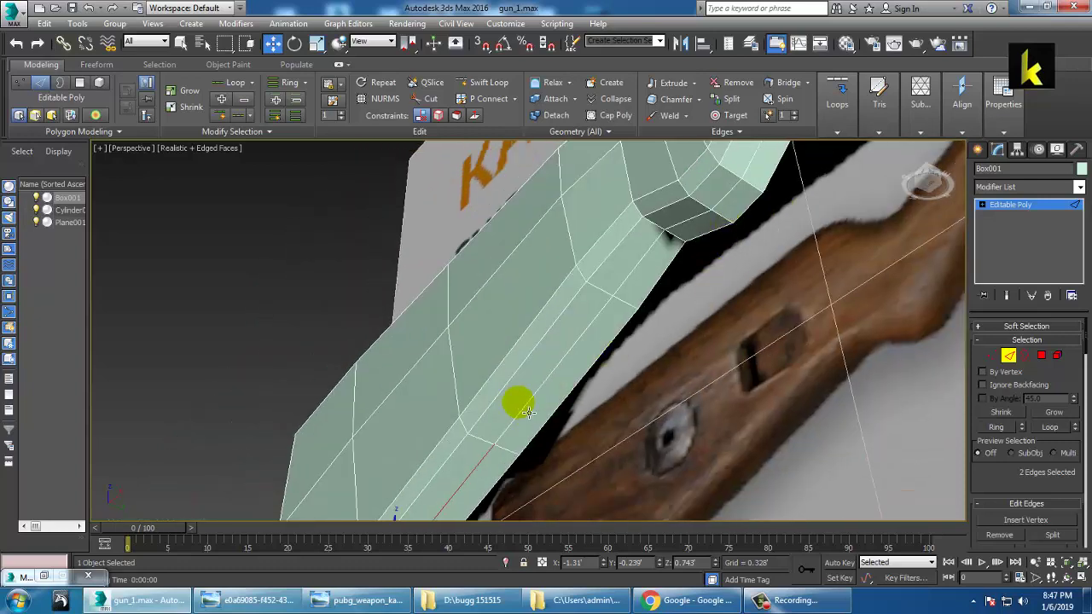
pyautogui.keyDown('ctrl'); pyautogui.click(630, 277); pyautogui.keyUp('ctrl')
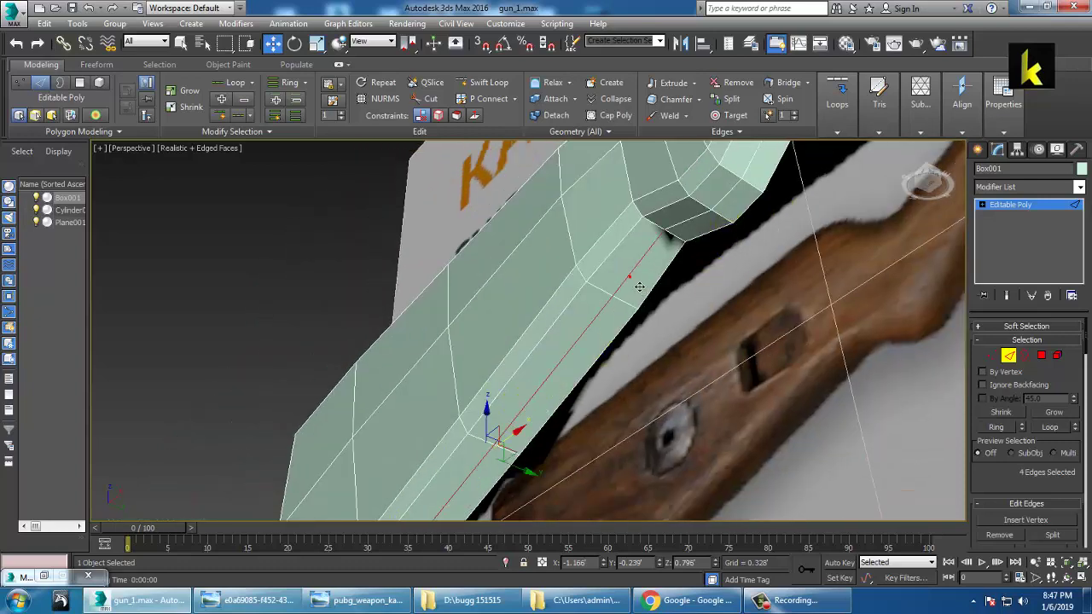
pyautogui.keyDown('alt'); pyautogui.moveTo(623, 282); pyautogui.dragTo(570, 403, button='middle'); pyautogui.keyUp('alt')
pyautogui.moveTo(570, 403); pyautogui.dragTo(641, 257, button='middle')
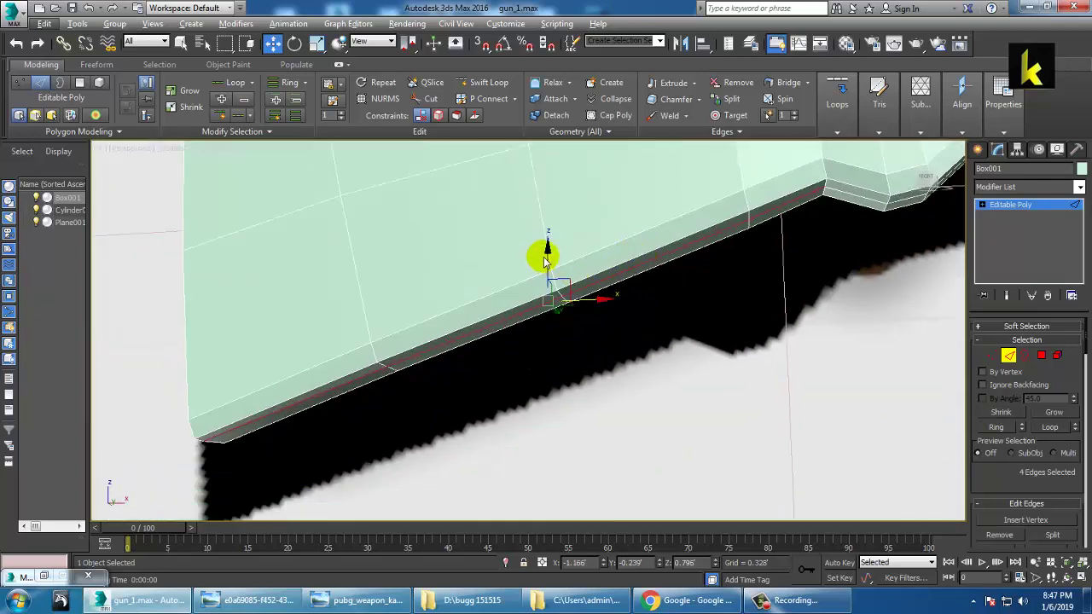
pyautogui.moveTo(559, 262); pyautogui.dragTo(559, 266)
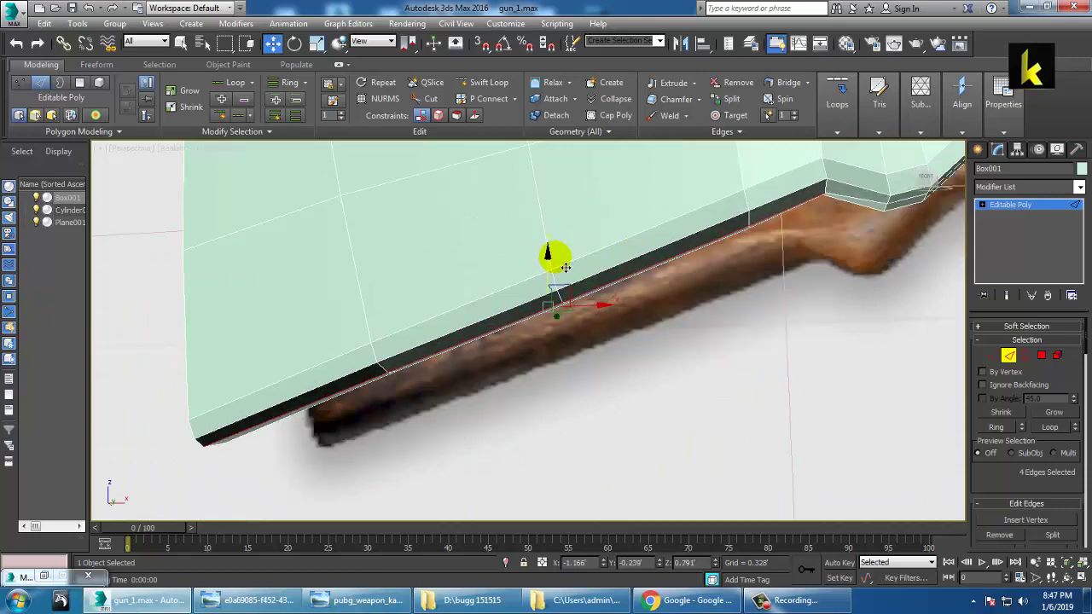
# Leave edge editing, select the stock and the barrel cylinder together, set their object colour to grey and deselect them.
pyautogui.scroll(-6, 559, 266)
pyautogui.moveTo(725, 325); pyautogui.dragTo(546, 396, button='middle')
pyautogui.keyDown('alt'); pyautogui.moveTo(546, 396); pyautogui.dragTo(679, 453, button='middle'); pyautogui.keyUp('alt')
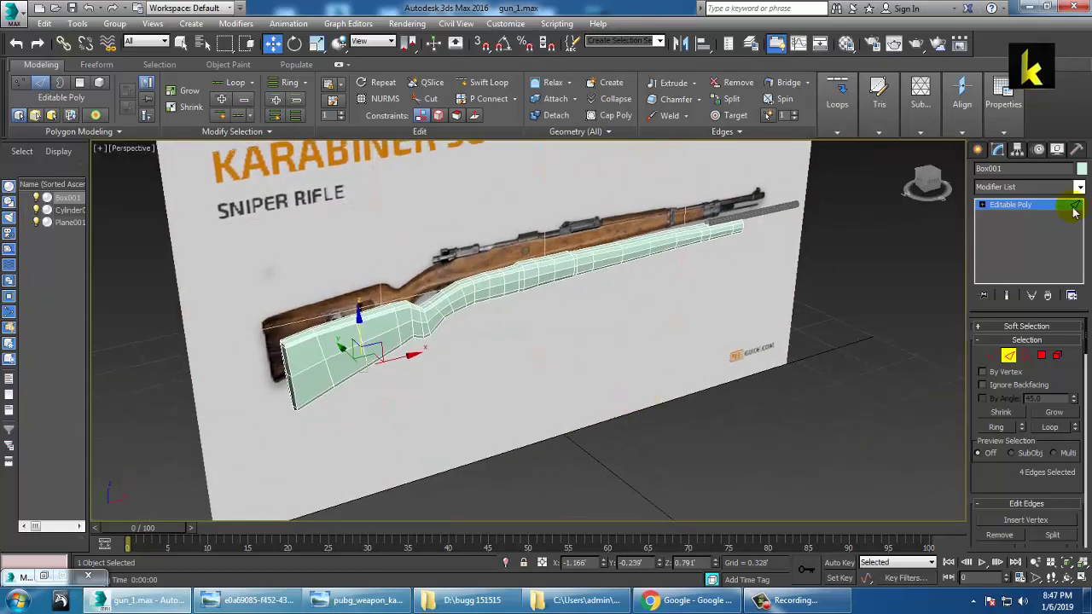
pyautogui.click(1029, 207)
pyautogui.keyDown('ctrl'); pyautogui.click(794, 216); pyautogui.keyUp('ctrl')
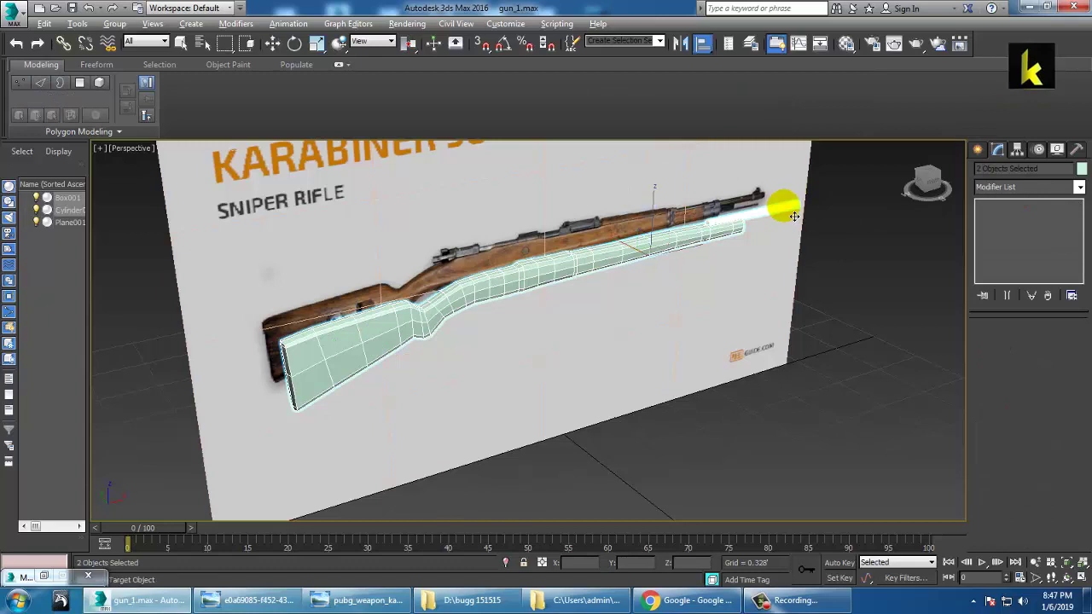
pyautogui.press('w')
pyautogui.click(759, 221)
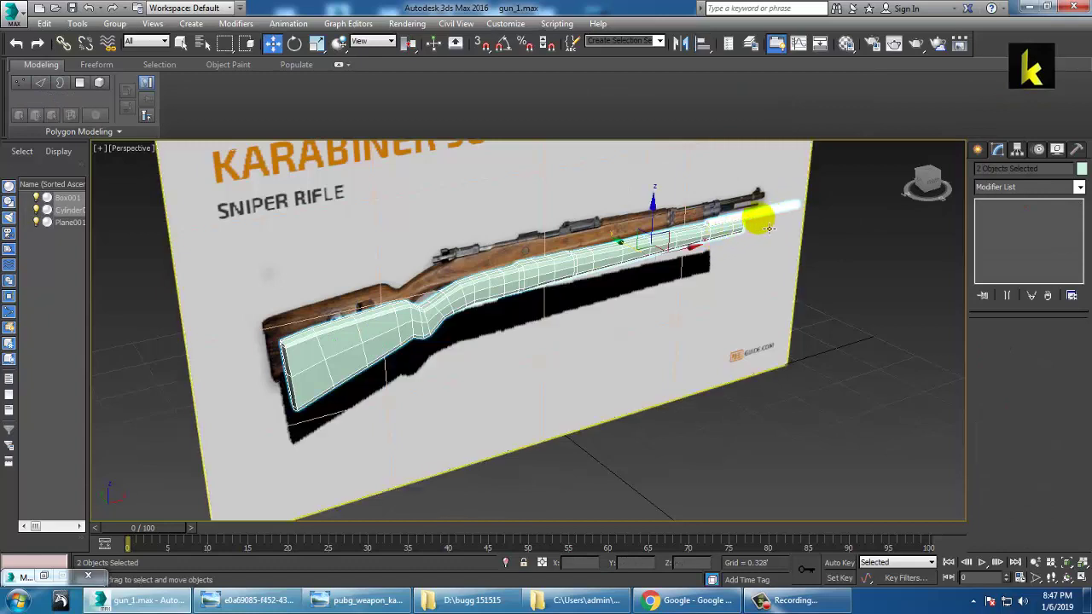
pyautogui.hotkey('alt', 'x')
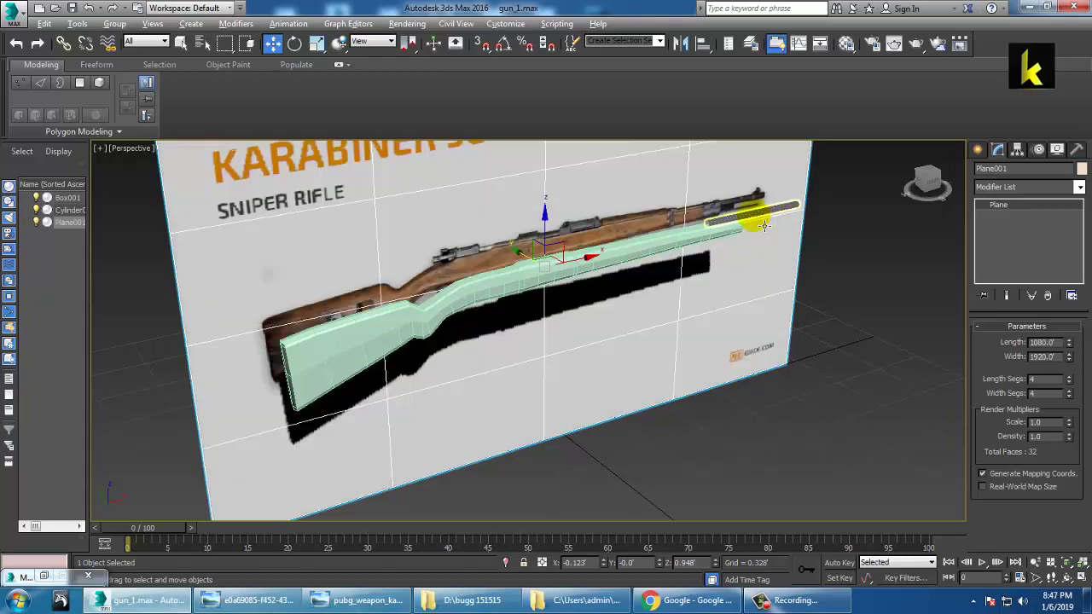
pyautogui.click(768, 221)
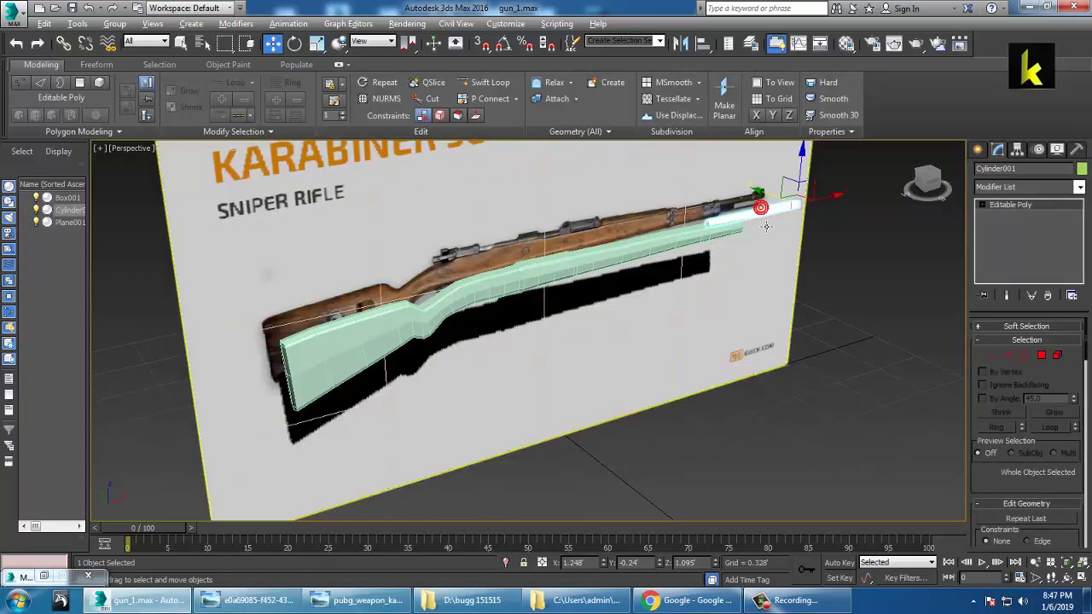
pyautogui.keyDown('ctrl'); pyautogui.click(735, 246); pyautogui.keyUp('ctrl')
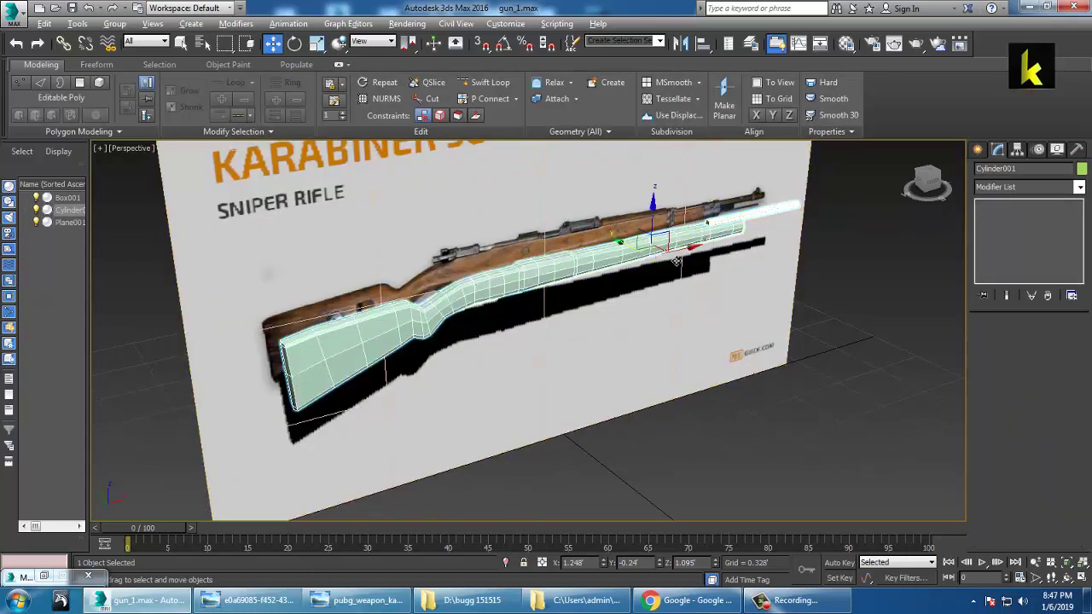
pyautogui.click(1082, 169)
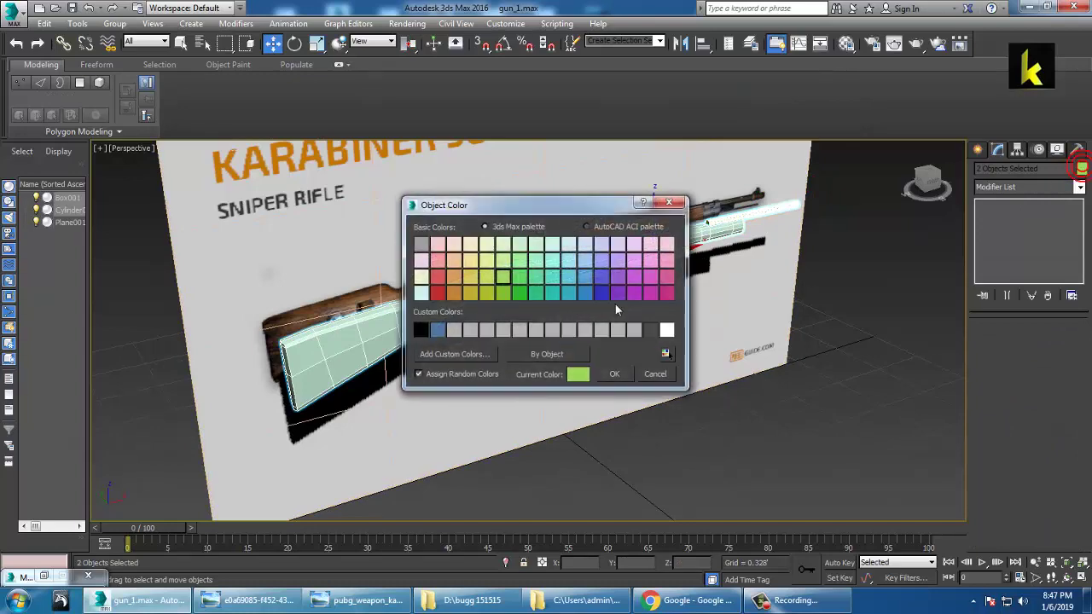
pyautogui.click(615, 376)
pyautogui.click(875, 334)
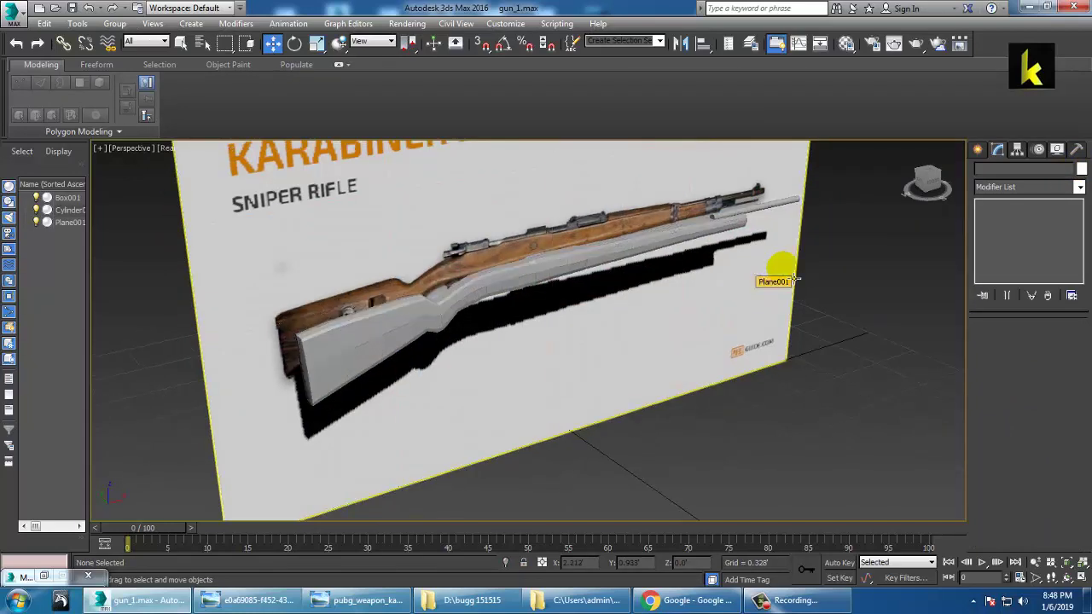
# Select the rifle stock and examine its shape against the reference image in the perspective view and a shaded front view.
pyautogui.keyDown('alt'); pyautogui.moveTo(815, 324); pyautogui.dragTo(767, 303, button='middle'); pyautogui.keyUp('alt')
pyautogui.keyDown('alt'); pyautogui.moveTo(584, 262); pyautogui.dragTo(633, 278, button='middle'); pyautogui.keyUp('alt')
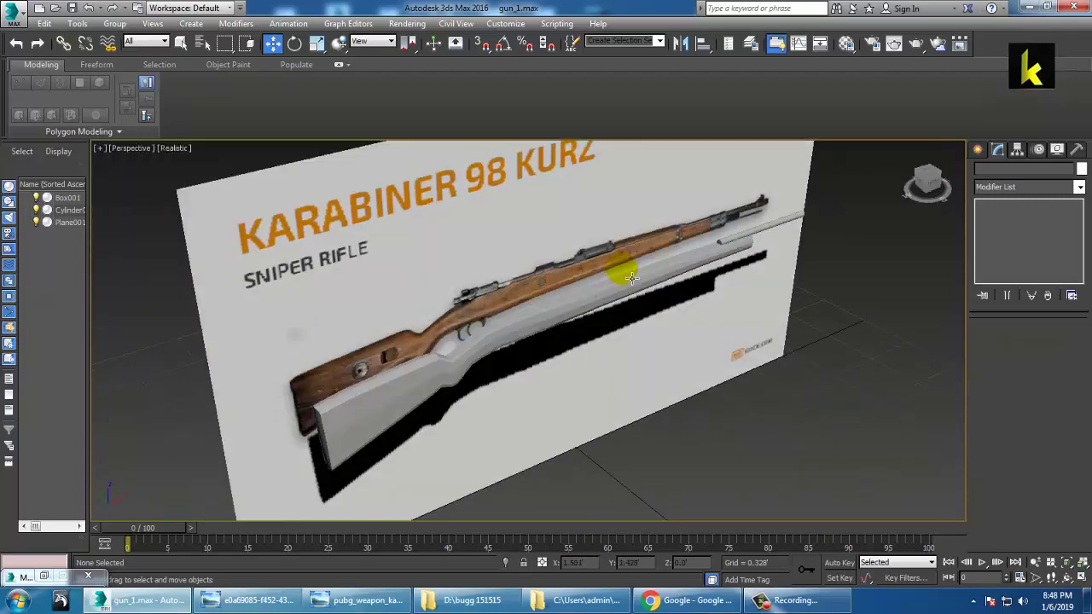
pyautogui.click(591, 314)
pyautogui.scroll(5, 623, 312)
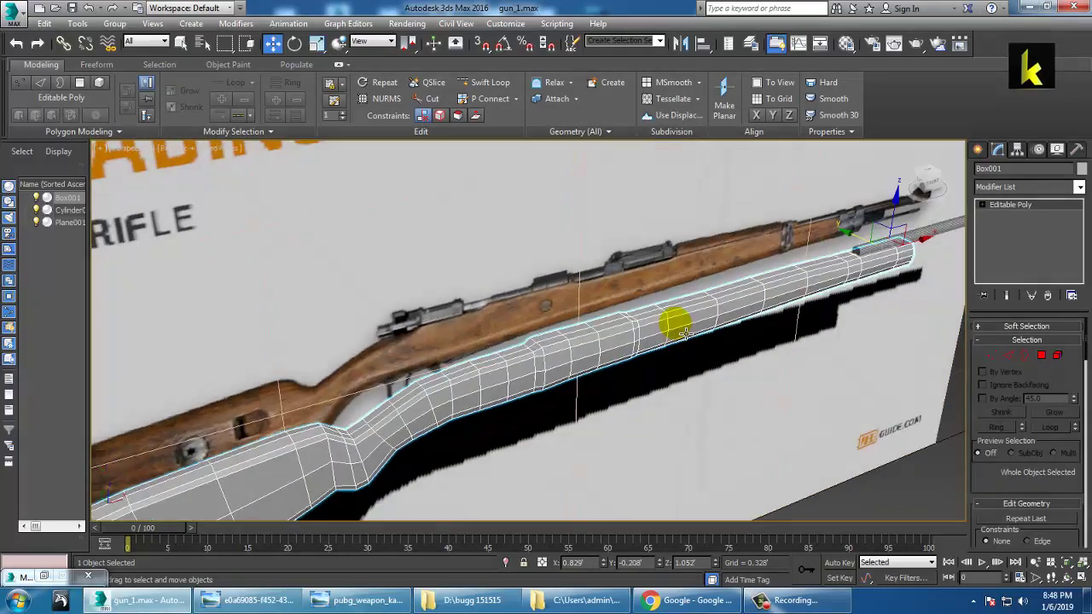
pyautogui.moveTo(682, 333)
pyautogui.keyDown('alt'); pyautogui.mouseDown(button='middle')
pyautogui.moveTo(714, 333)
pyautogui.moveTo(708, 313)
pyautogui.moveTo(688, 312)
pyautogui.mouseUp(button='middle'); pyautogui.keyUp('alt')
pyautogui.hotkey('alt', 'w')
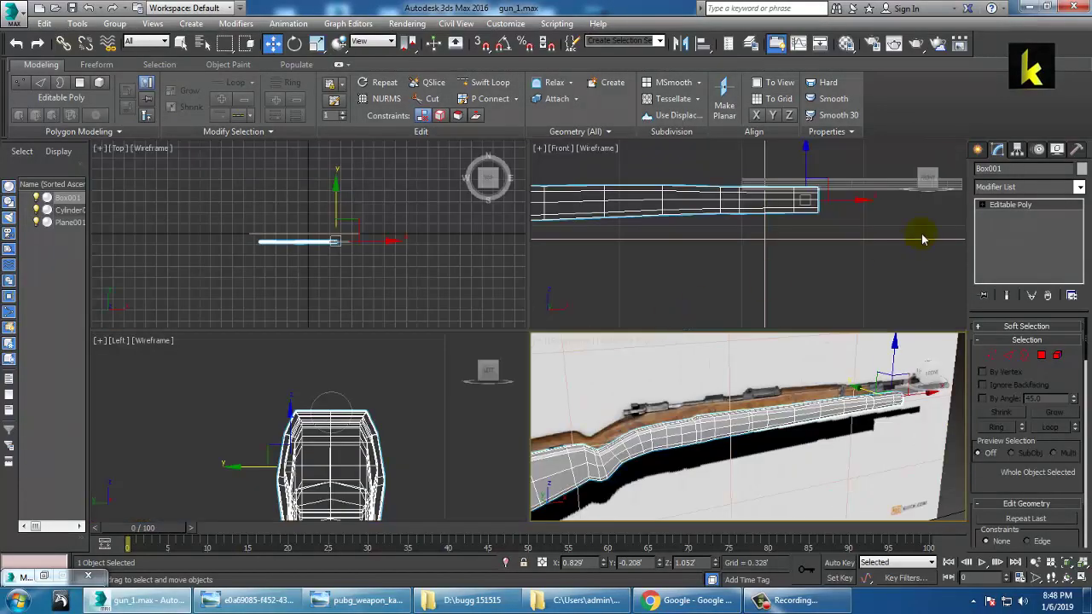
pyautogui.middleClick(922, 239)
pyautogui.hotkey('alt', 'w')
pyautogui.scroll(-5, 831, 276)
pyautogui.press('F3')
pyautogui.moveTo(636, 257); pyautogui.dragTo(657, 318, button='middle')
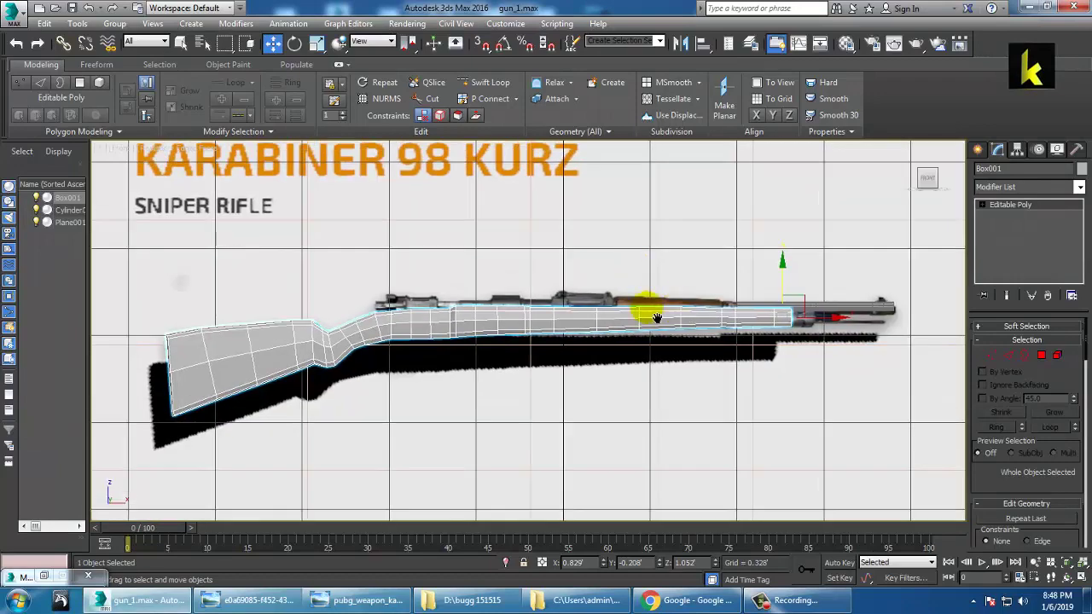
pyautogui.hotkey('alt', 'w')
pyautogui.hotkey('alt', 'w')
pyautogui.keyDown('alt'); pyautogui.moveTo(648, 383); pyautogui.dragTo(702, 373, button='middle'); pyautogui.keyUp('alt')
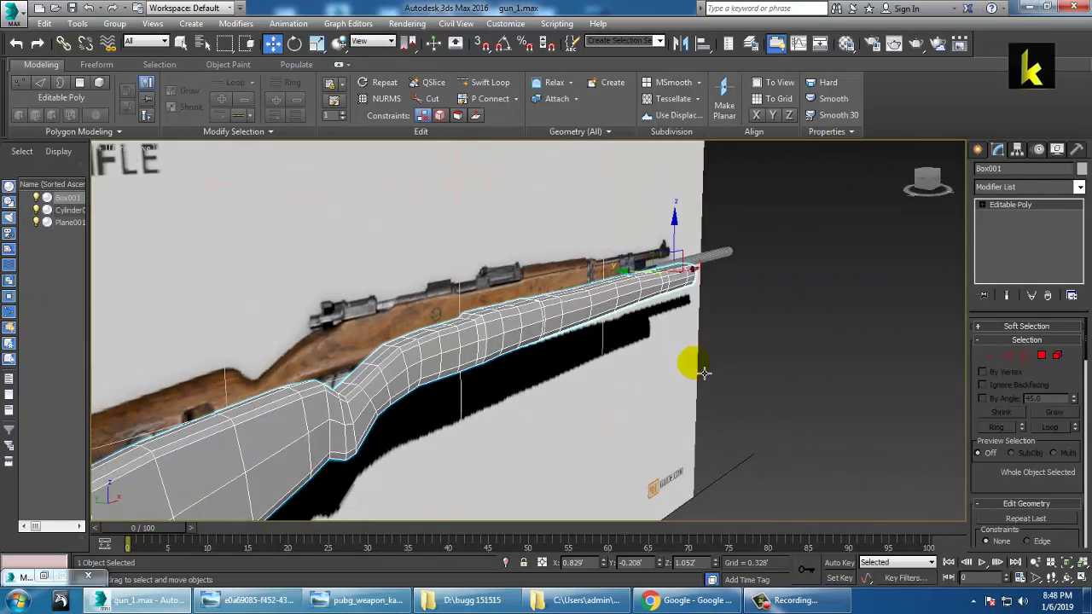
pyautogui.keyDown('alt'); pyautogui.moveTo(538, 369); pyautogui.dragTo(631, 345, button='middle'); pyautogui.keyUp('alt')
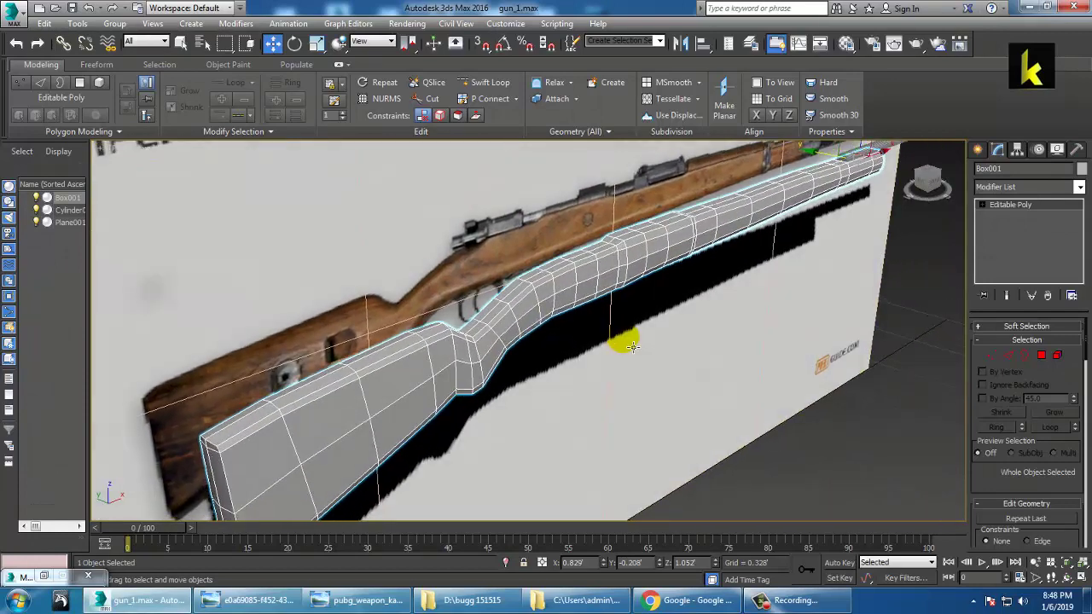
pyautogui.click(791, 600)
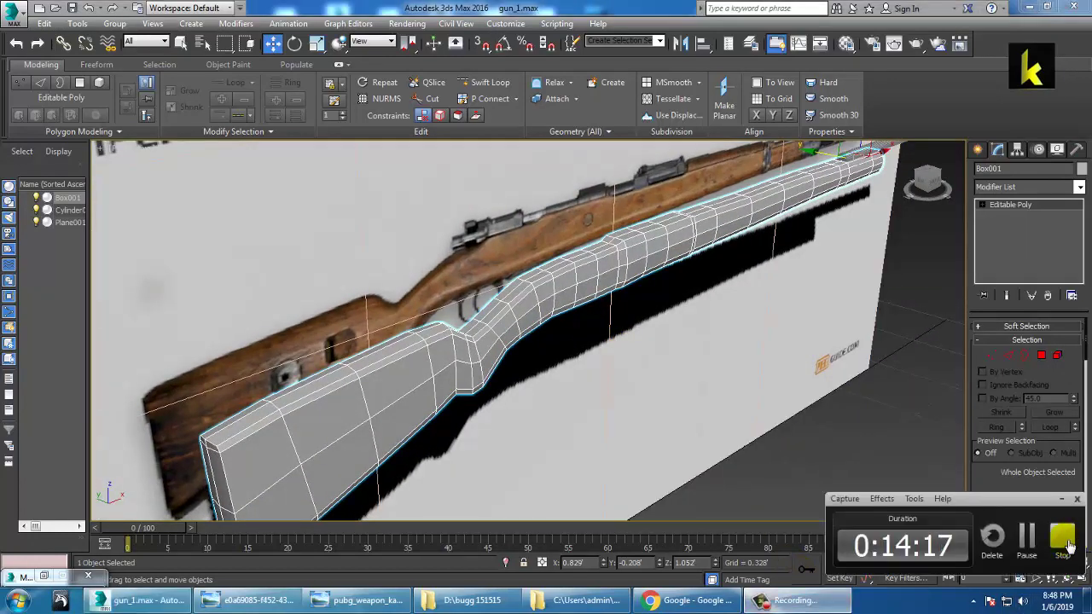